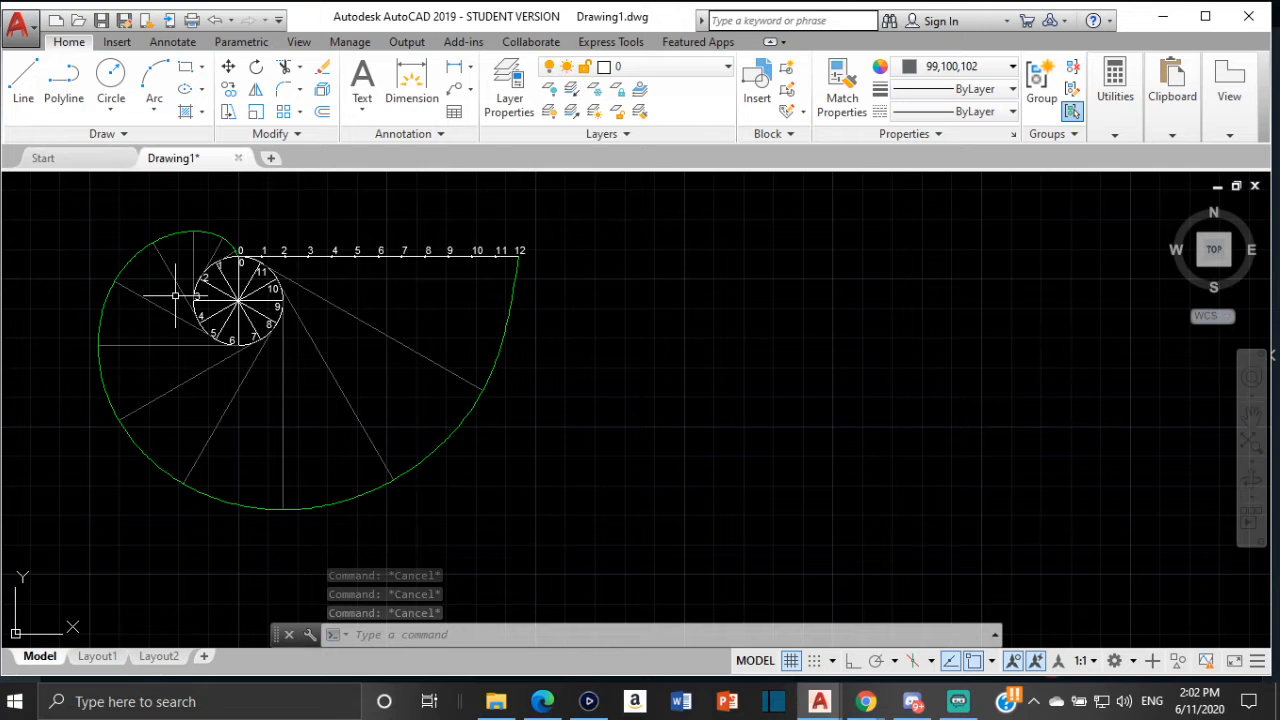
Examine the existing involute drawing and the textbook page describing the involute of a circle construction
middle_drag(237, 278, 522, 332)
scroll(522, 332, up, 4)
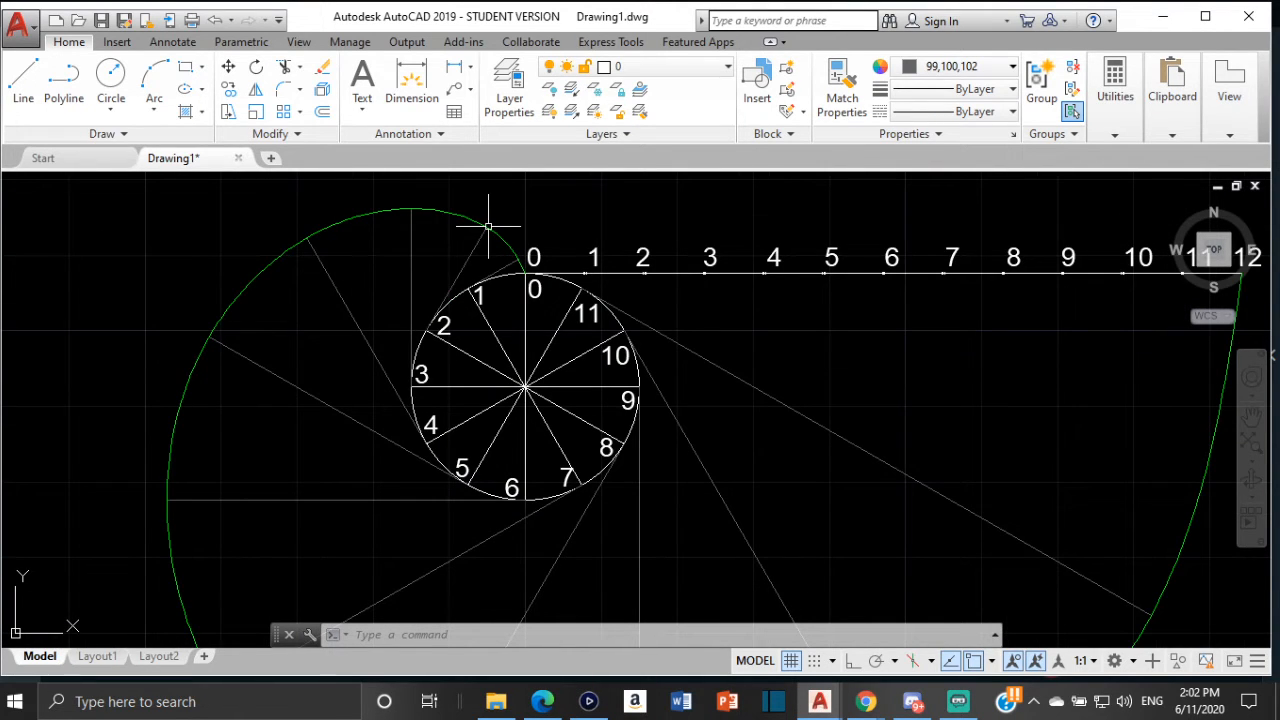
scroll(527, 315, down, 2)
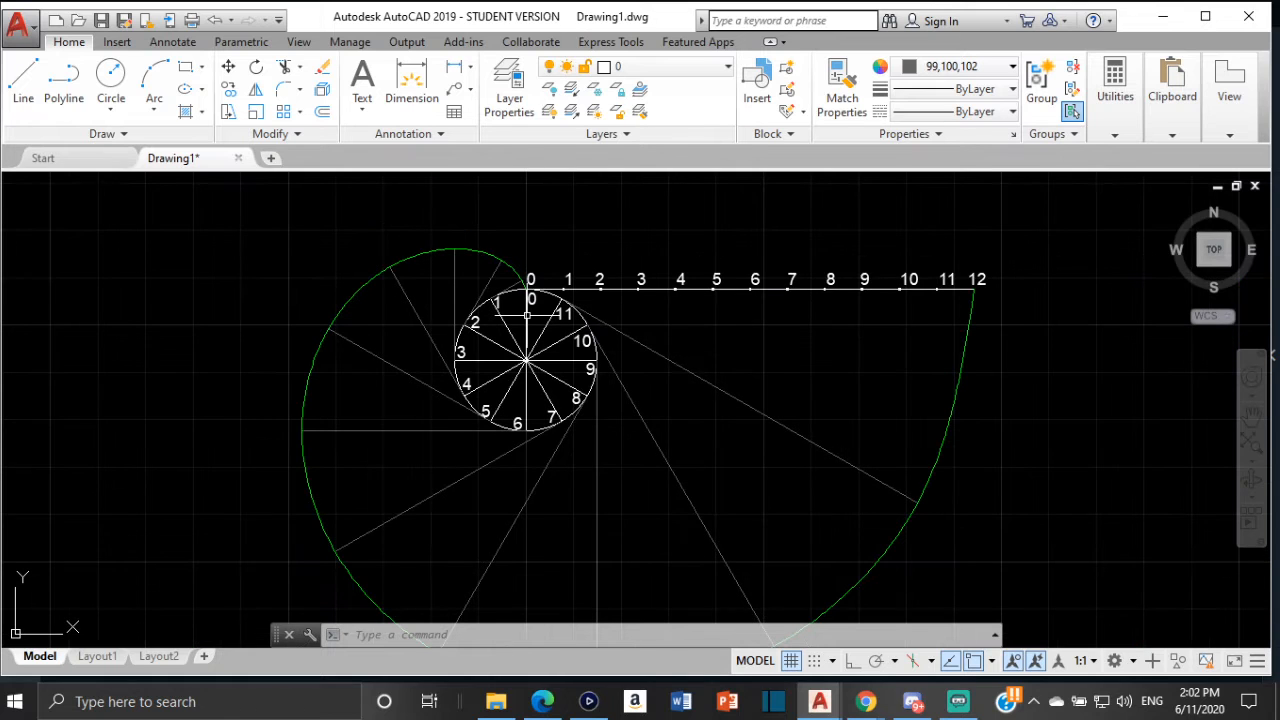
click(548, 704)
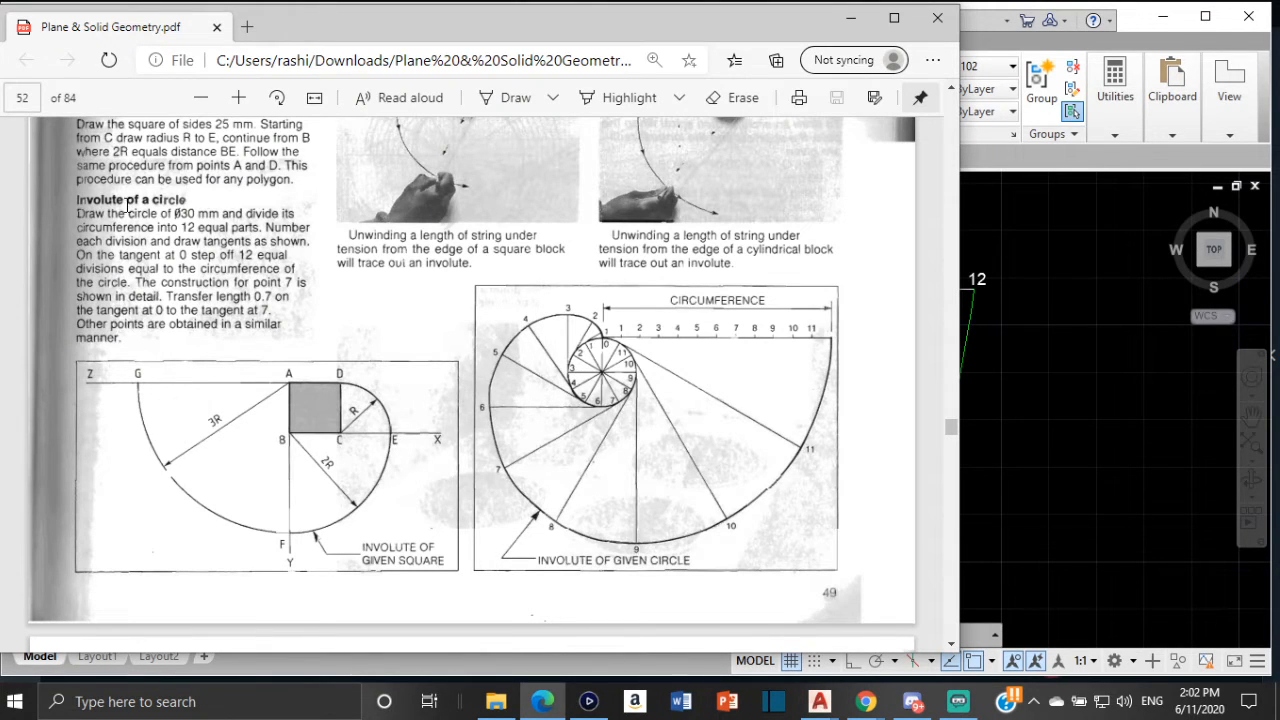
scroll(190, 245, up, 3)
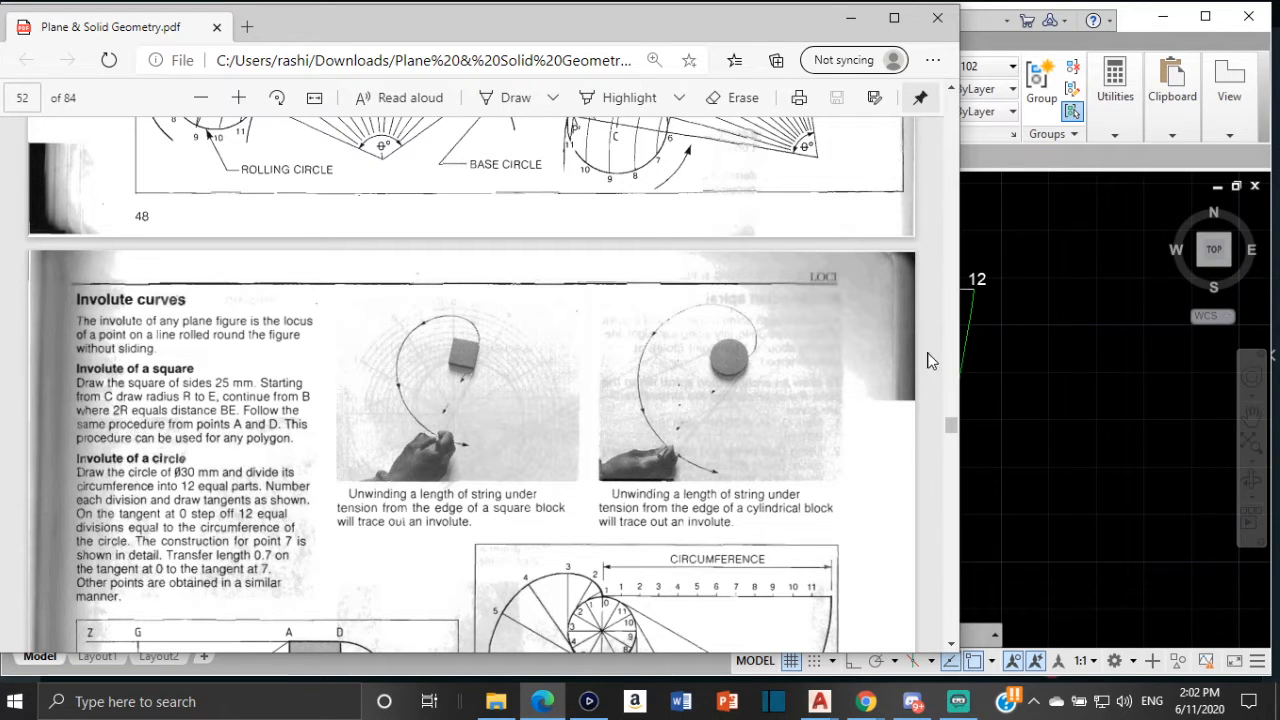
scroll(785, 463, down, 1)
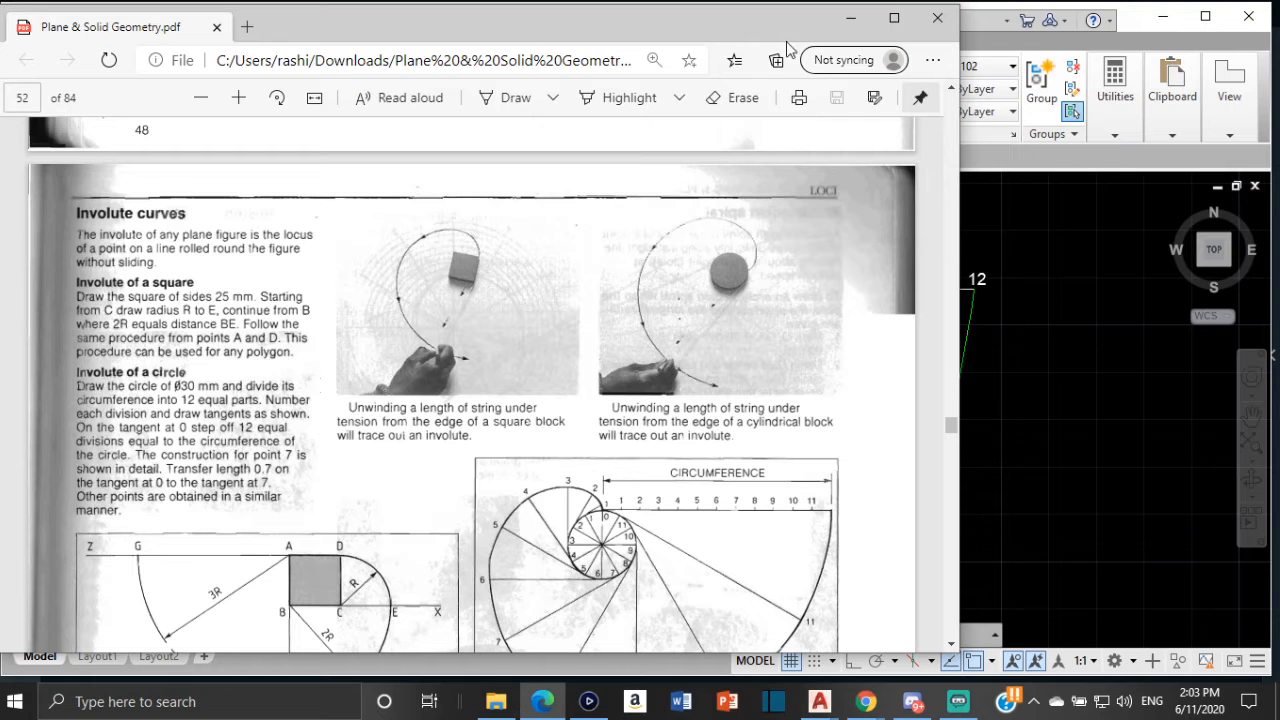
click(853, 19)
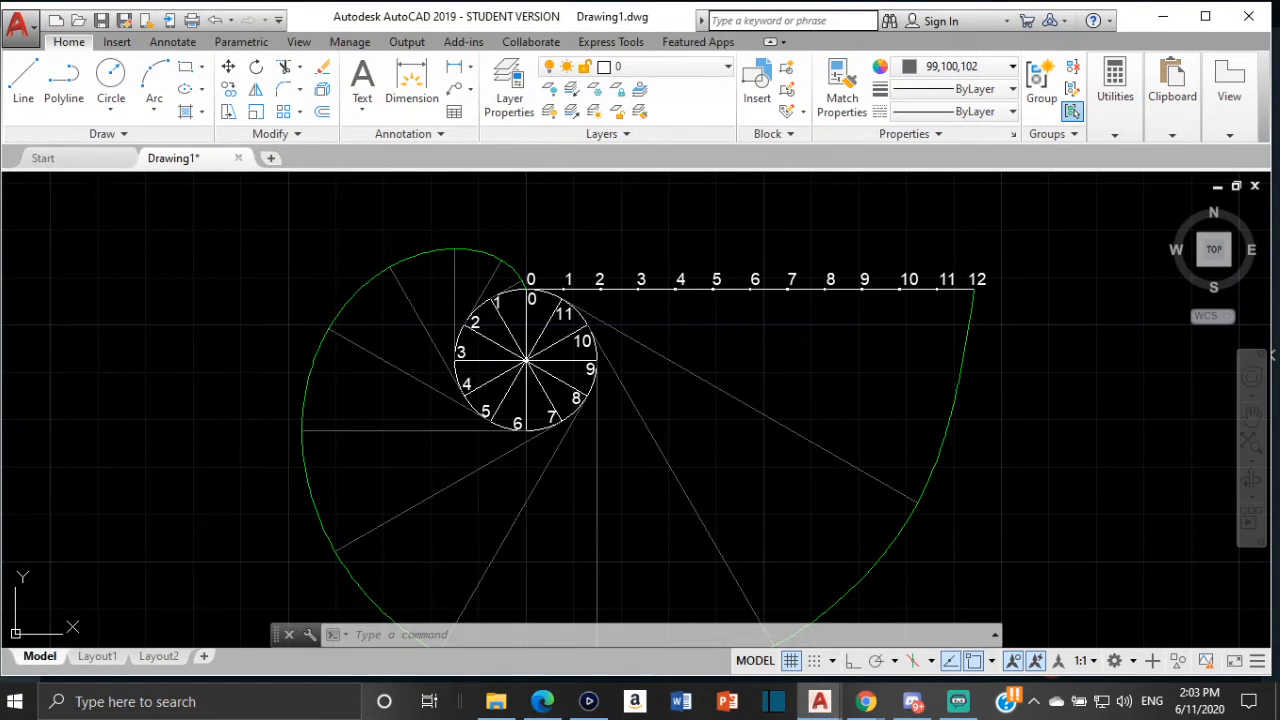
scroll(1066, 374, down, 2)
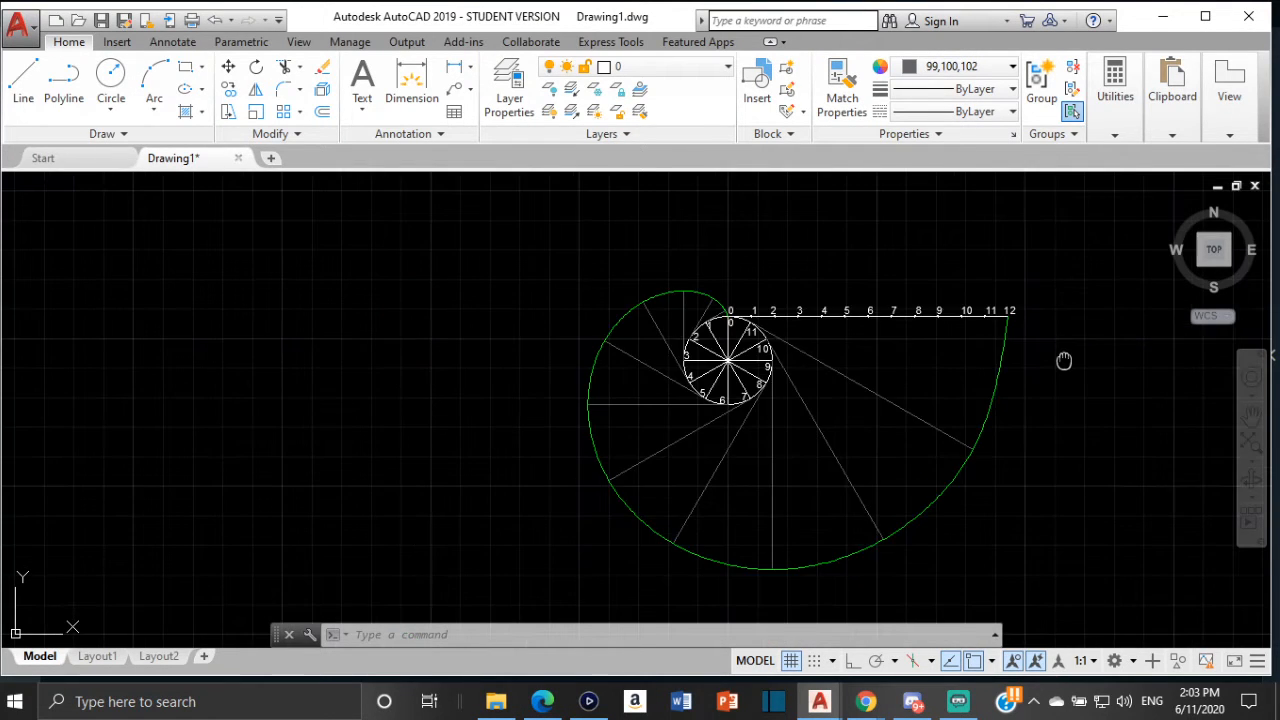
middle_drag(1064, 360, 504, 340)
scroll(504, 340, up, 2)
scroll(508, 337, down, 2)
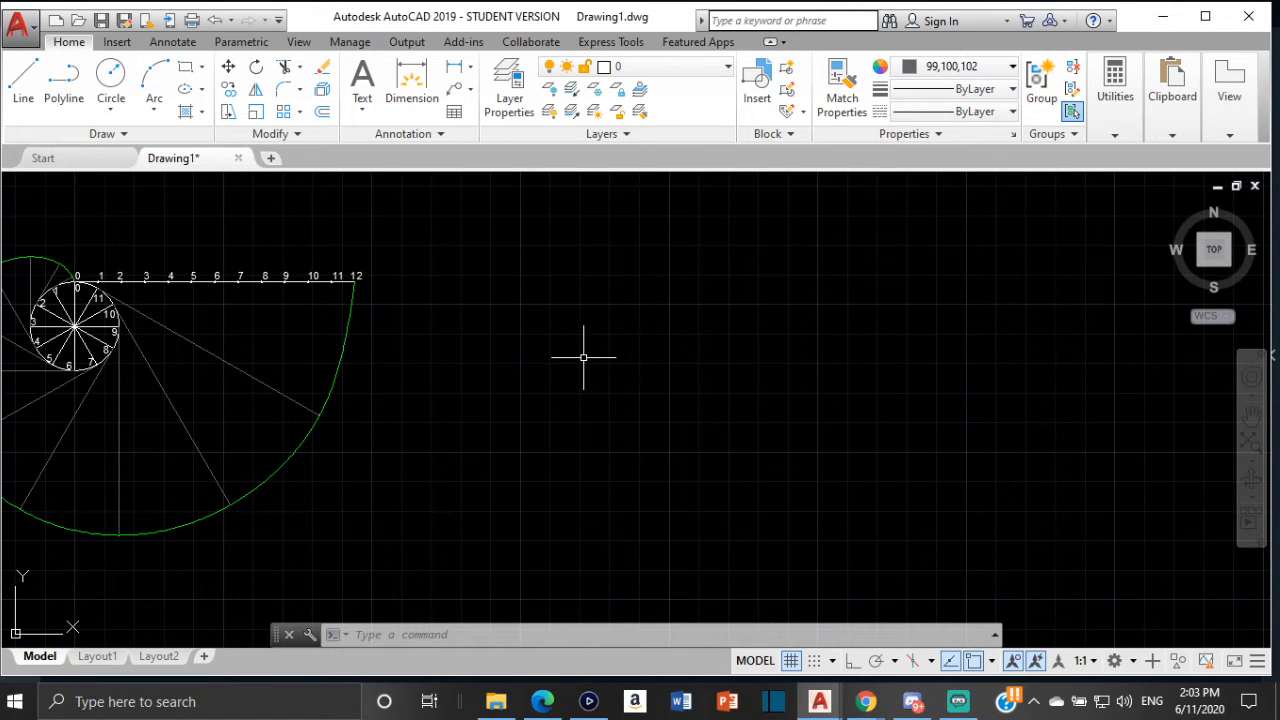
key(Escape)
key(Escape)
key(Escape)
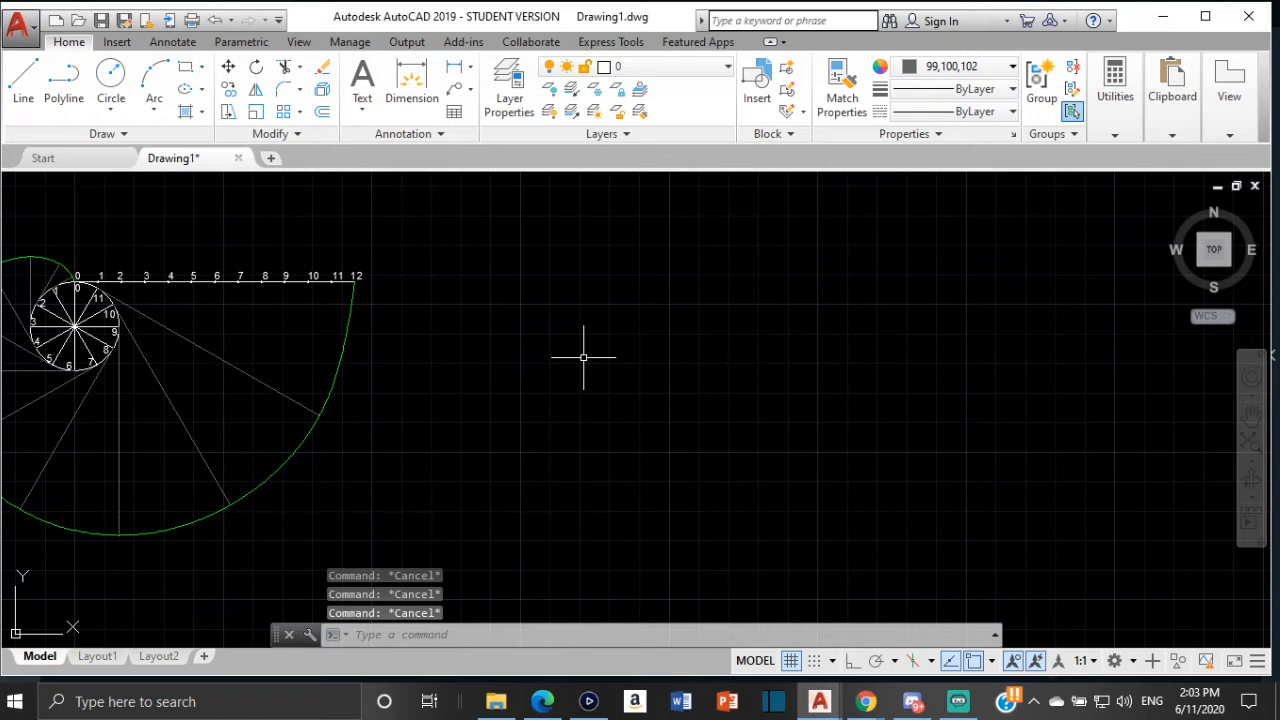
Configure the drawing units to a length precision of 0.0
text(UNI)
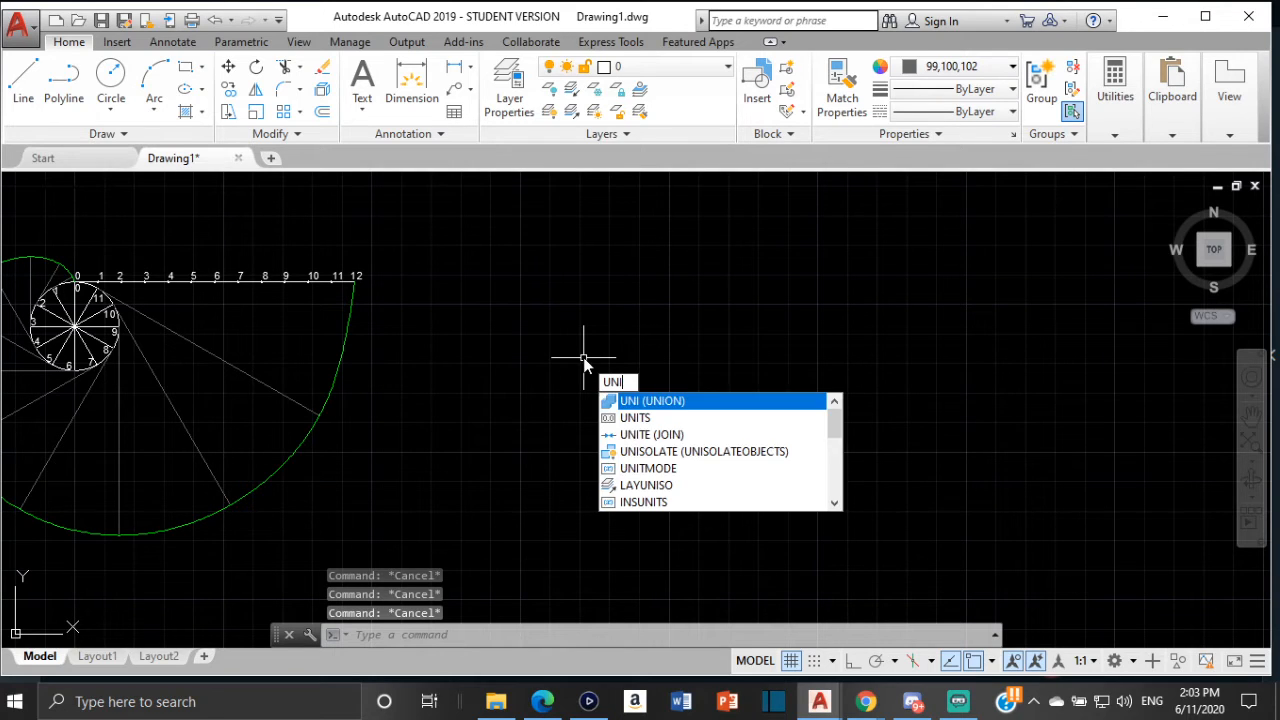
key(Down)
key(Down)
key(Return)
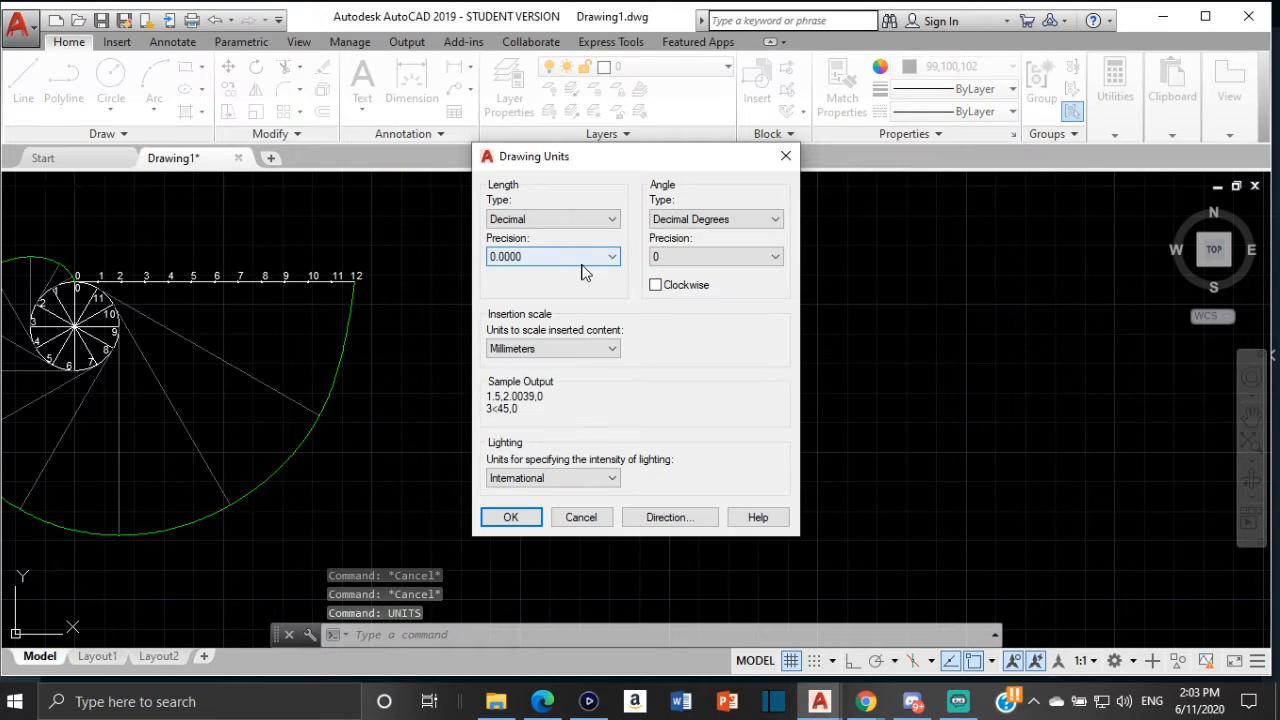
click(579, 259)
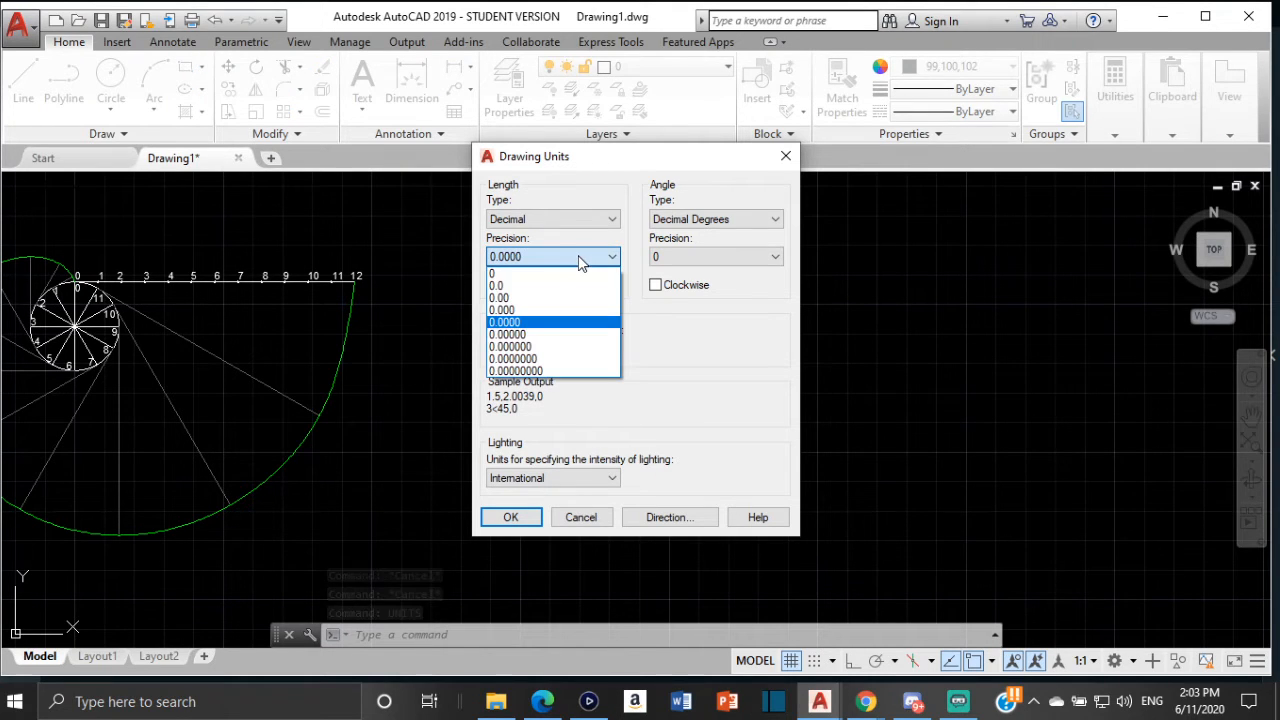
click(515, 286)
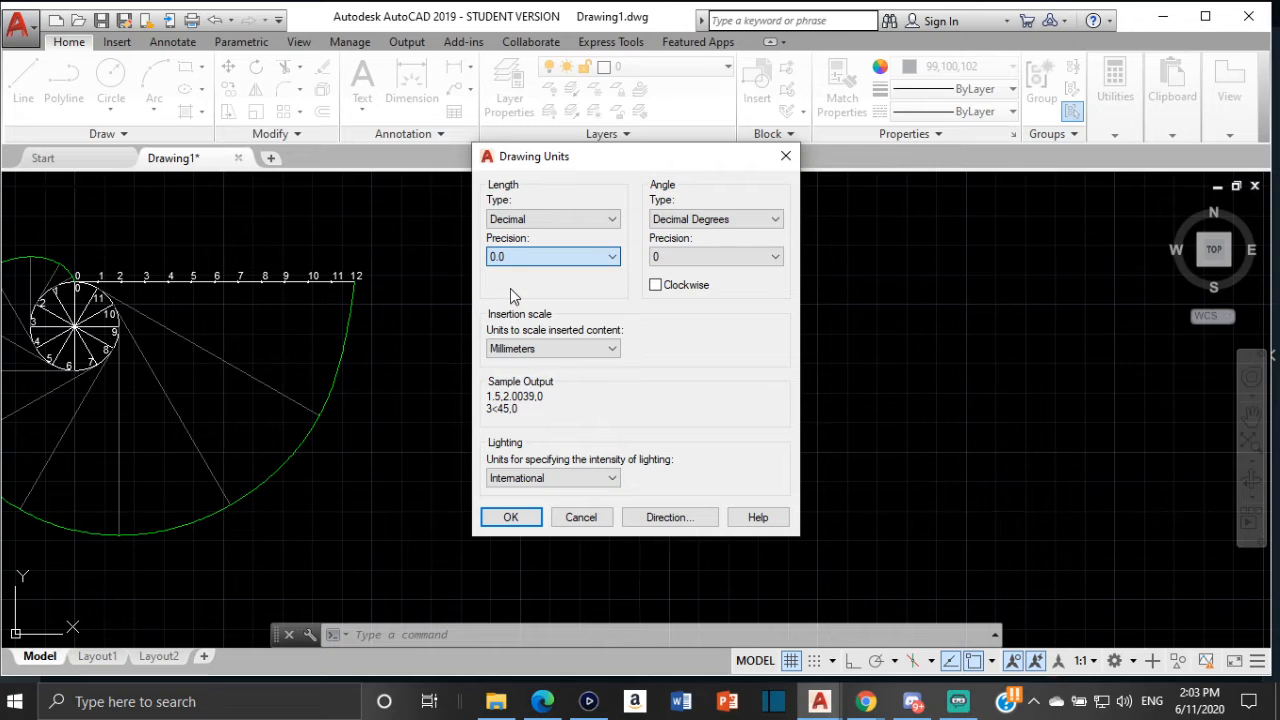
click(511, 517)
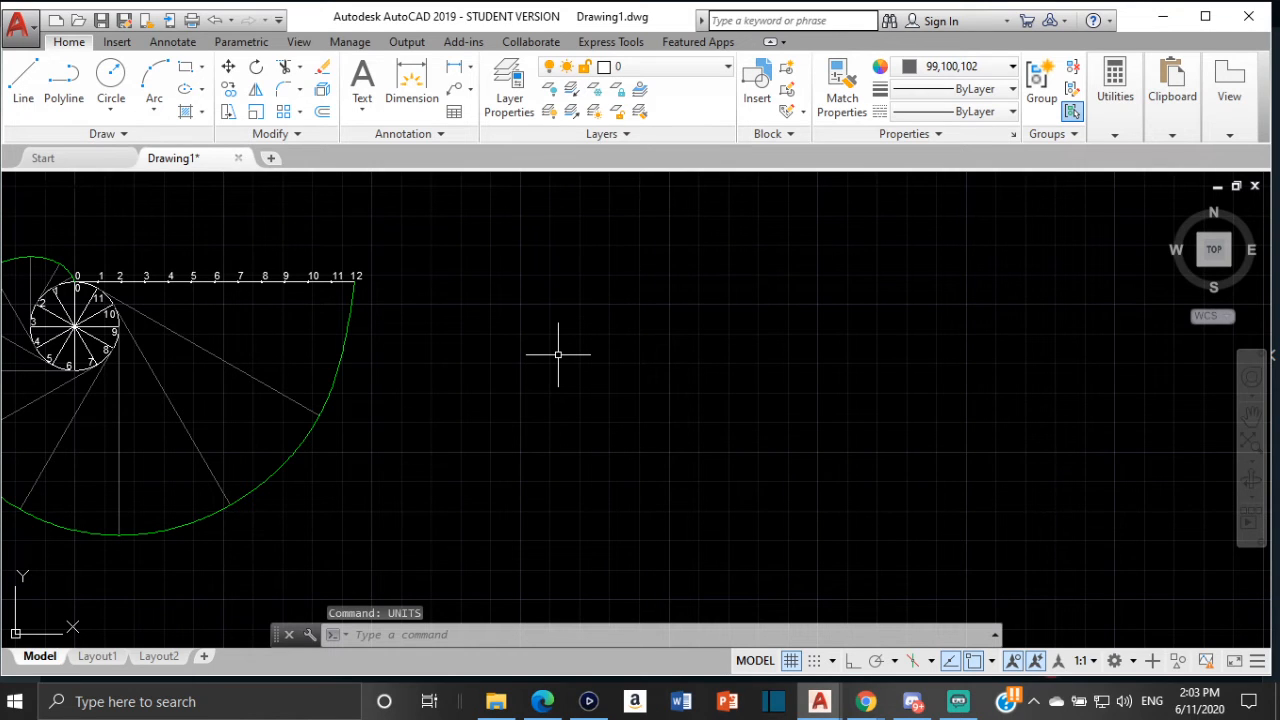
Set the current object colour to 255,255,255
click(111, 83)
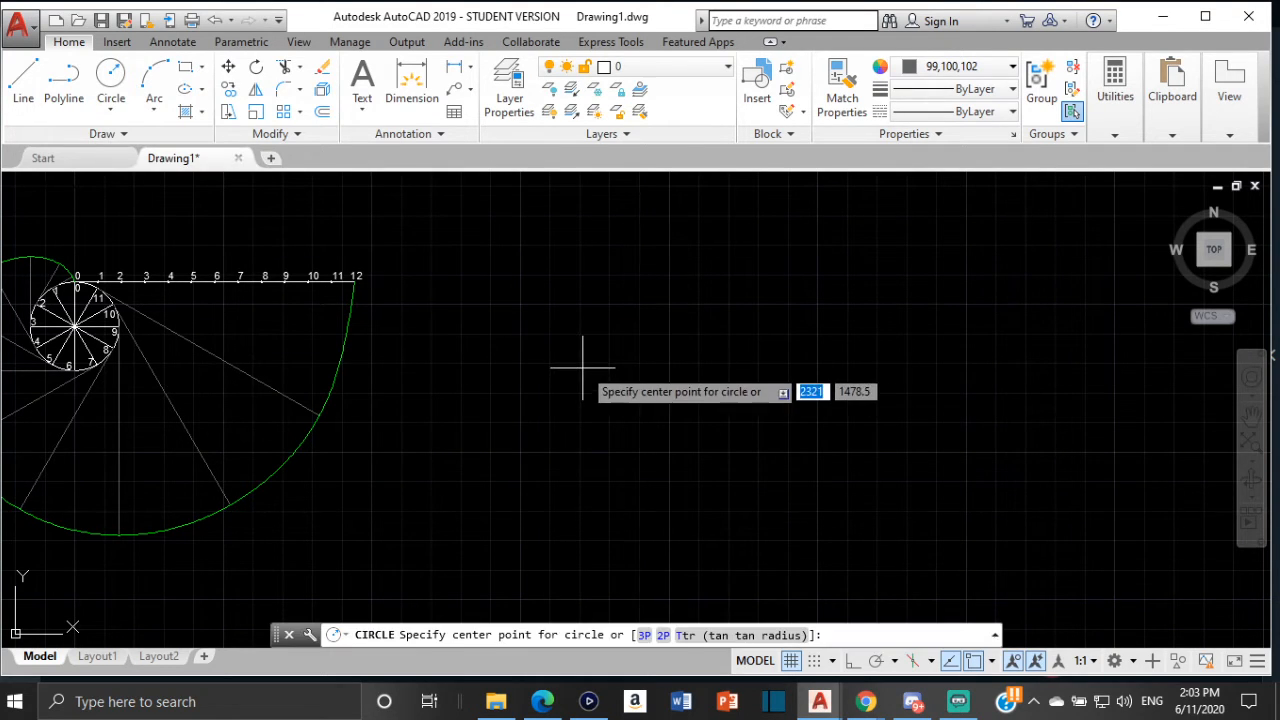
click(955, 66)
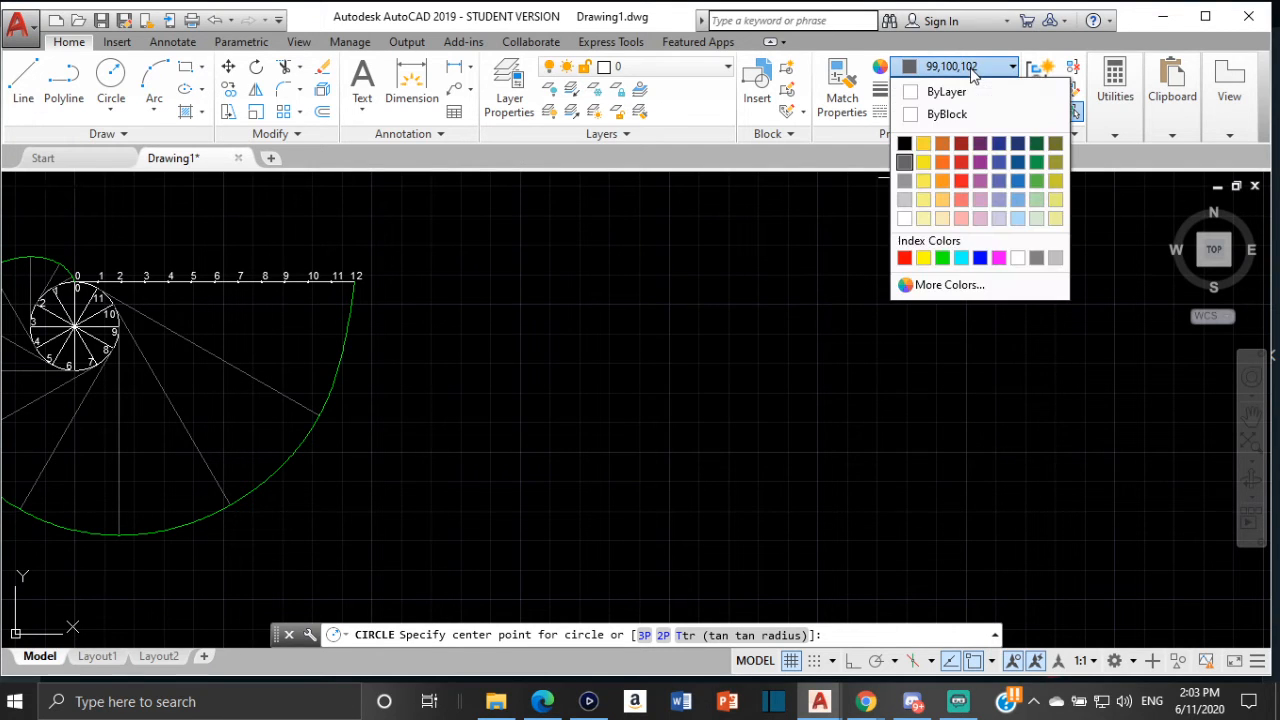
click(904, 218)
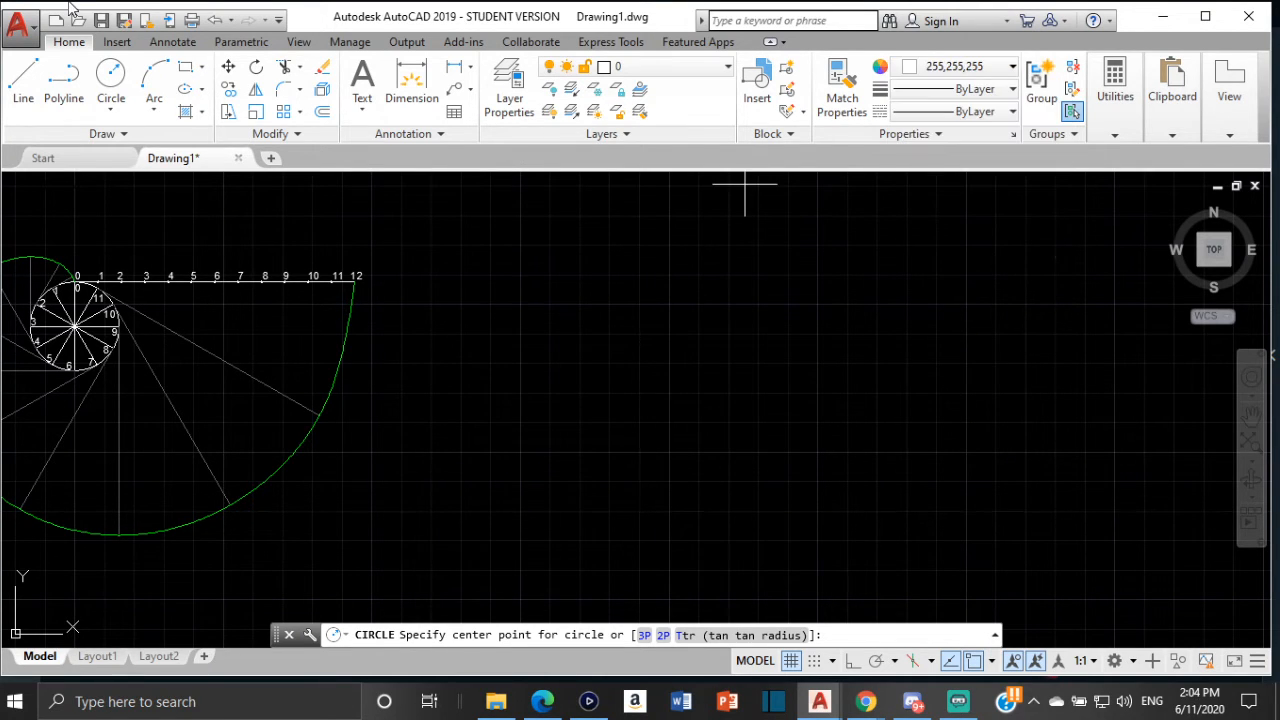
Draw a circle with radius 15 in the empty area right of the existing involute
click(111, 80)
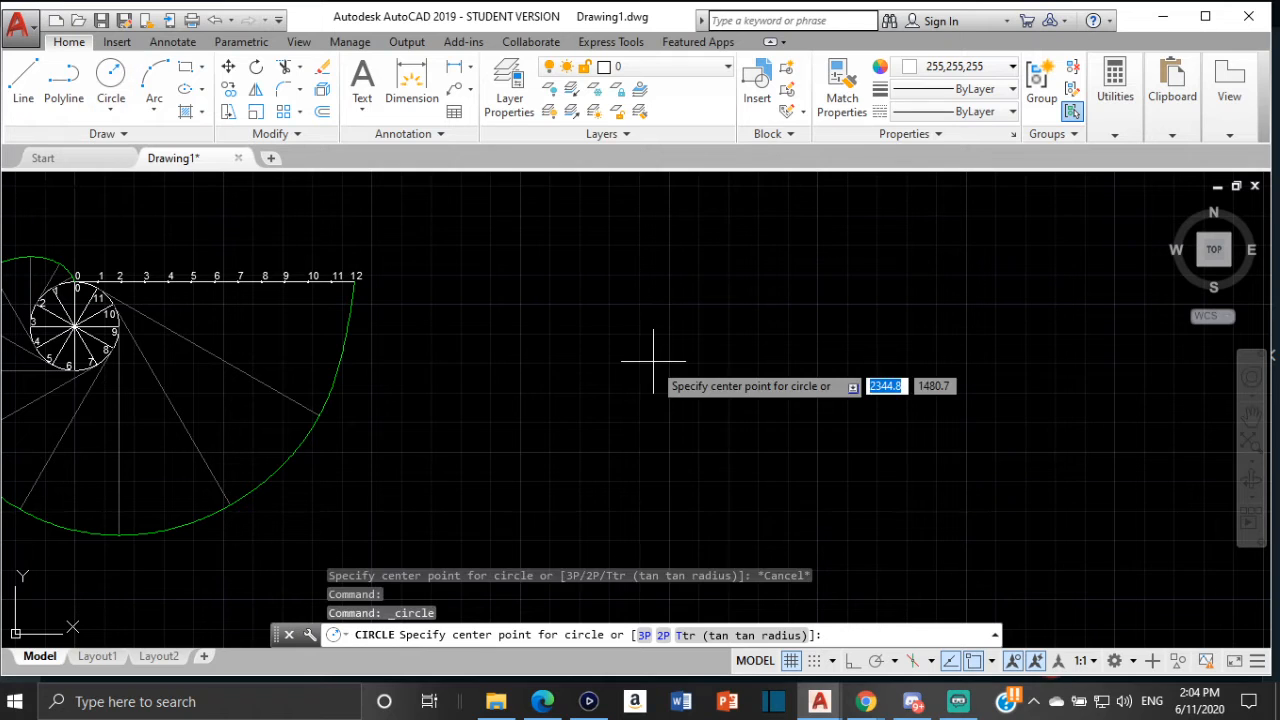
click(584, 358)
text(15)
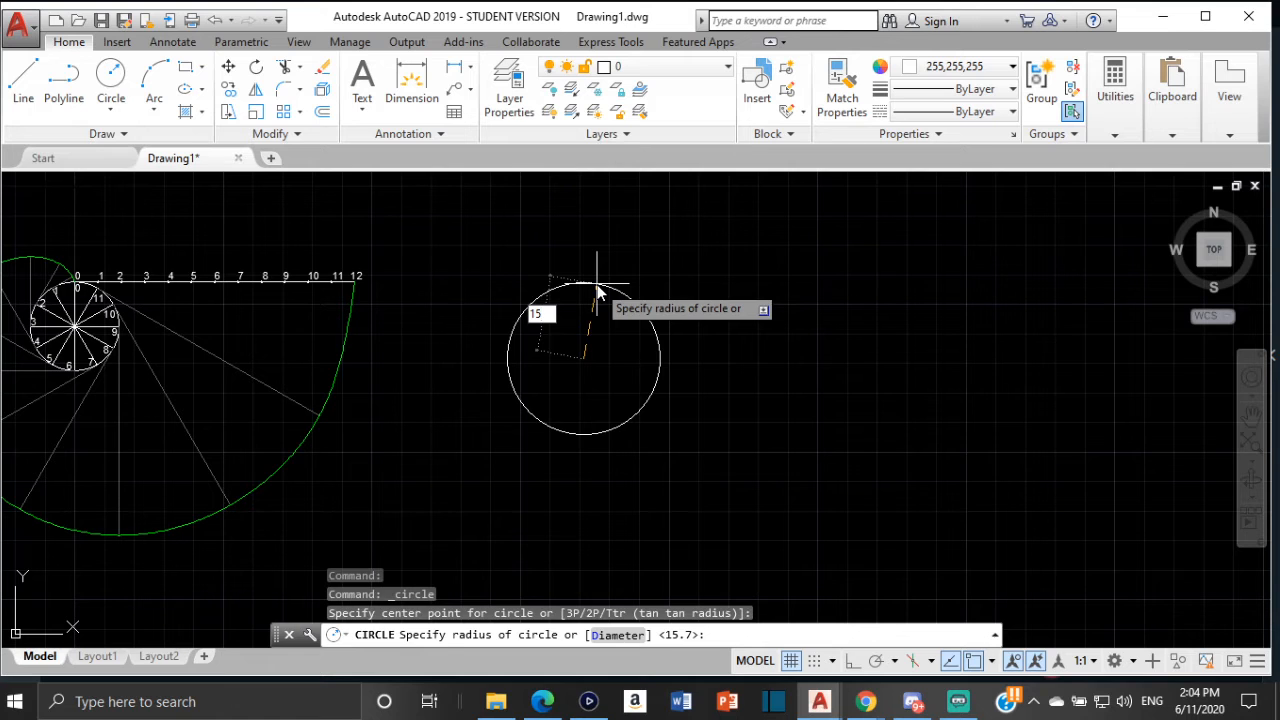
key(Return)
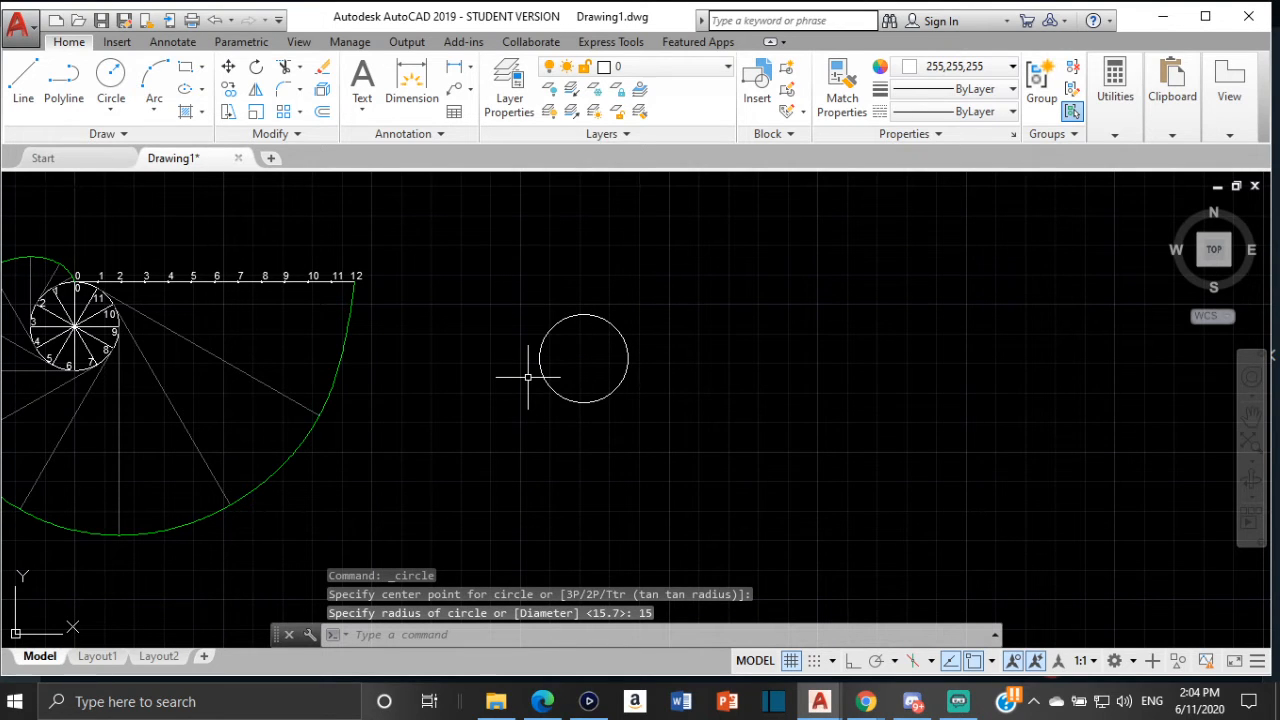
Move the new circle slightly to the right
mouse_move(528, 378)
middle_down()
mouse_move(630, 323)
mouse_move(517, 371)
middle_up()
click(538, 329)
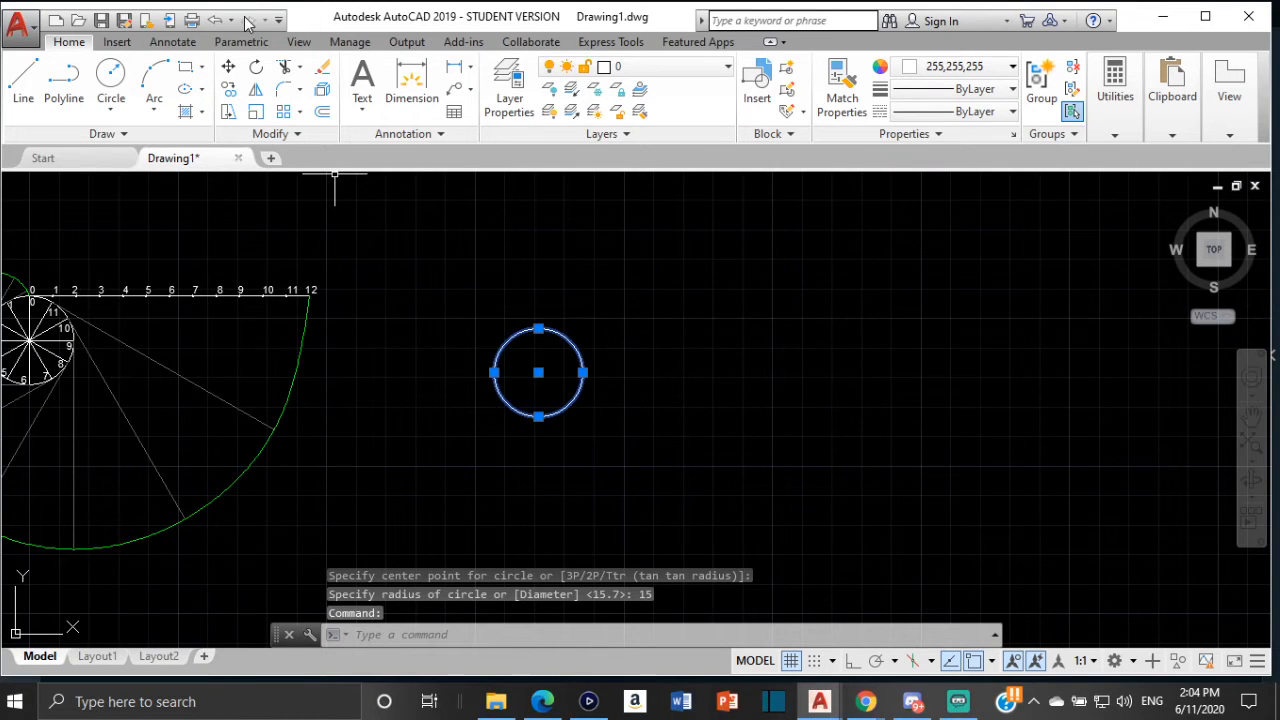
click(228, 66)
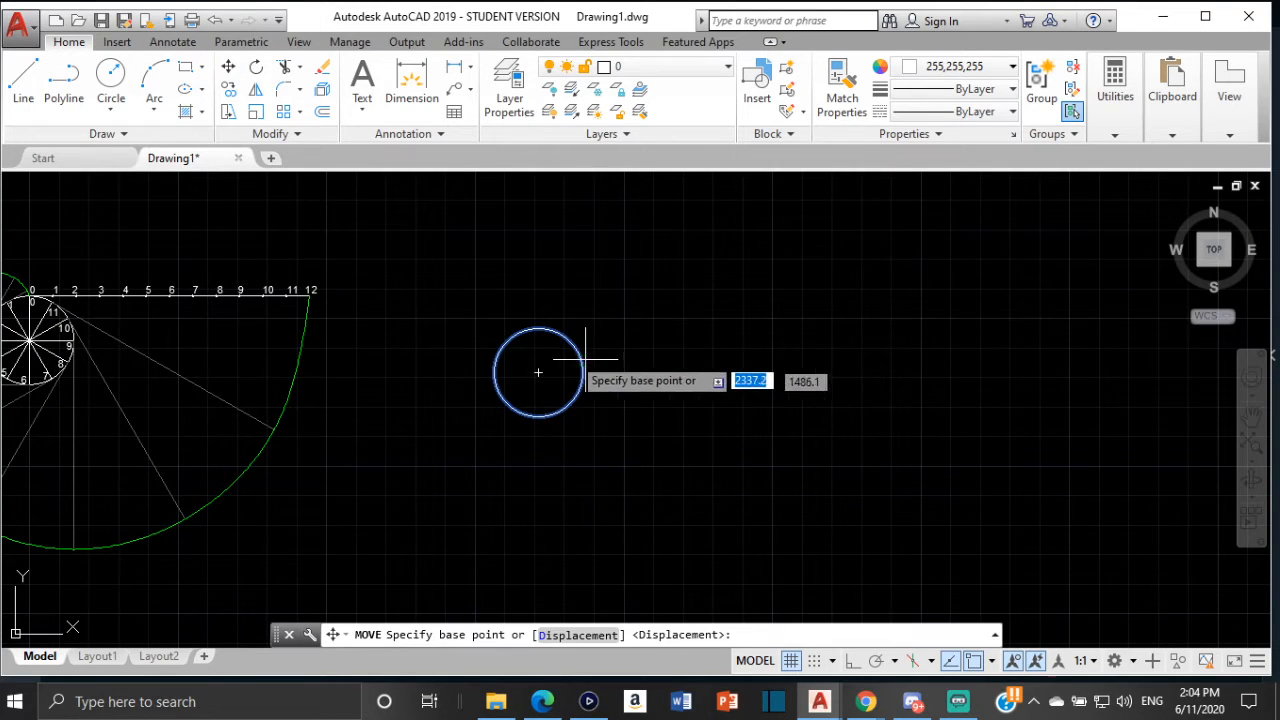
click(538, 372)
click(668, 358)
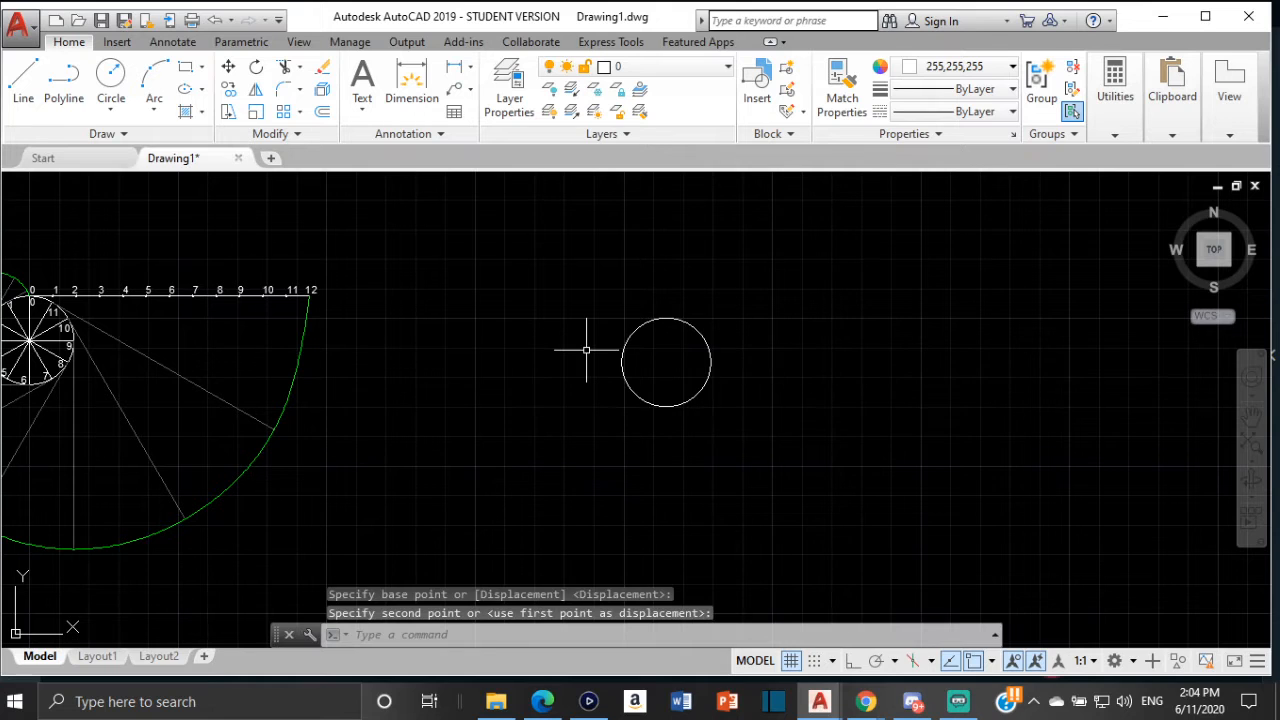
middle_drag(586, 350, 463, 338)
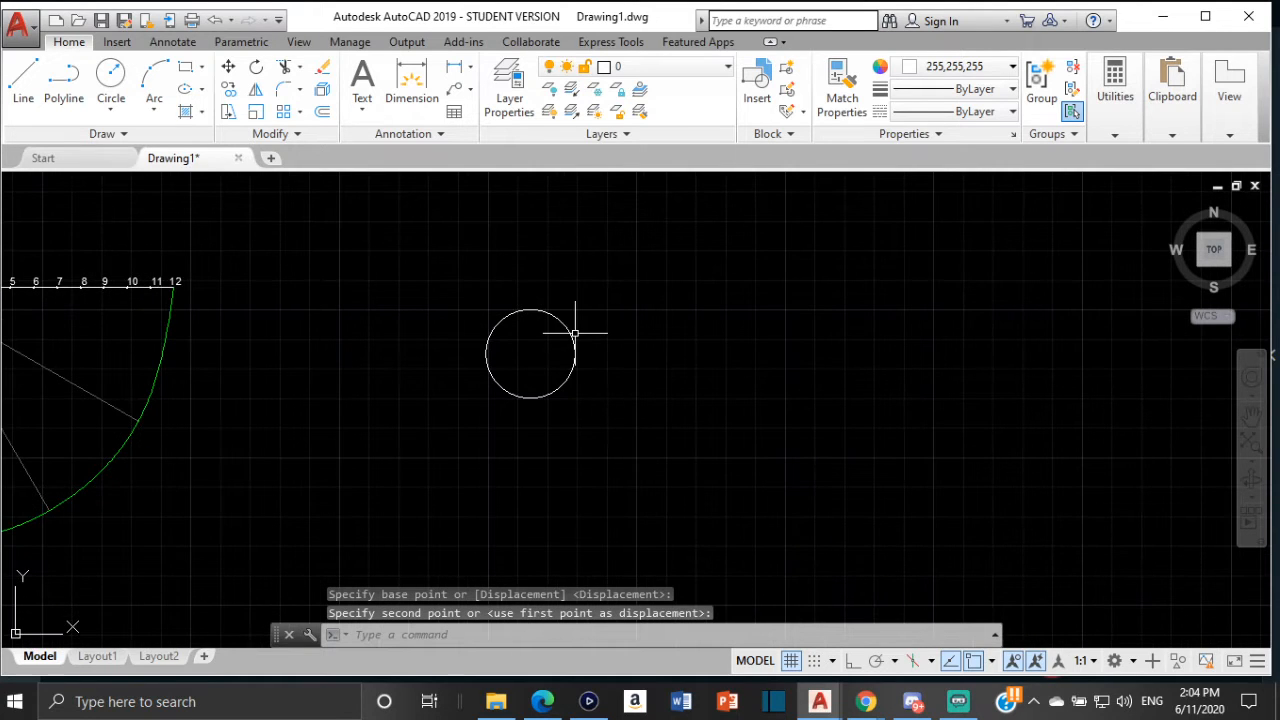
click(25, 90)
scroll(575, 348, up, 5)
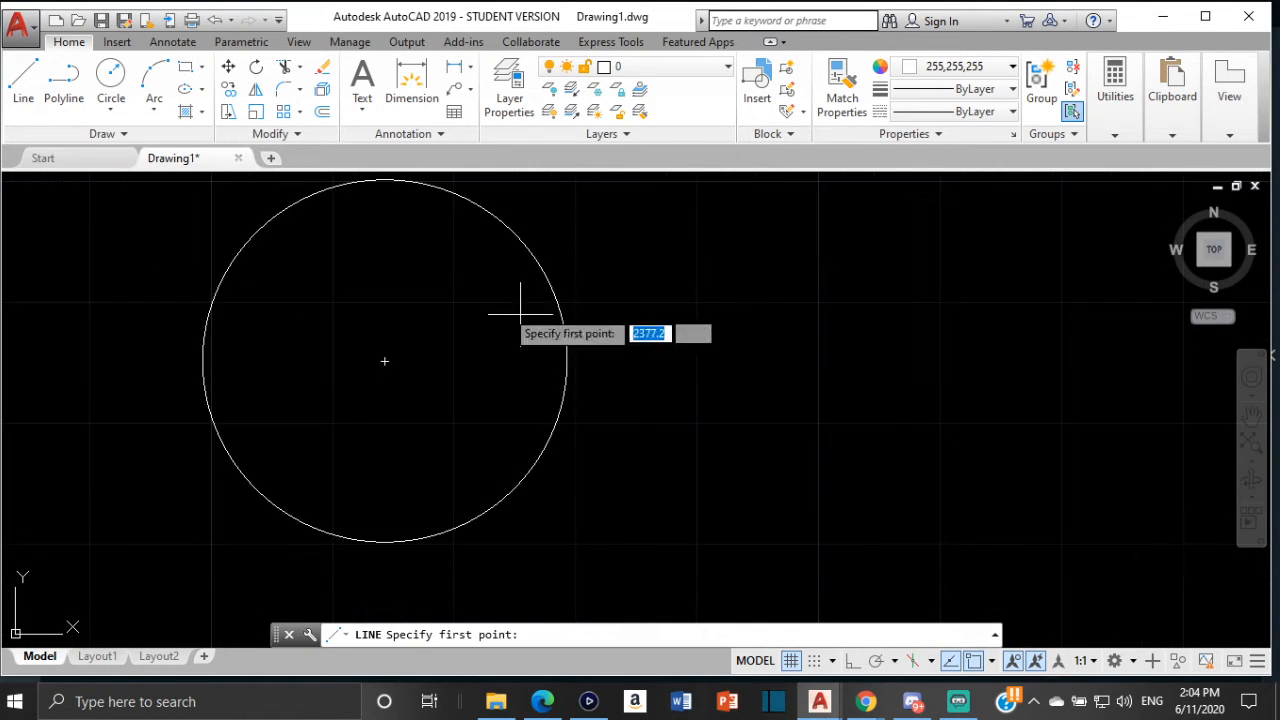
middle_drag(514, 320, 591, 381)
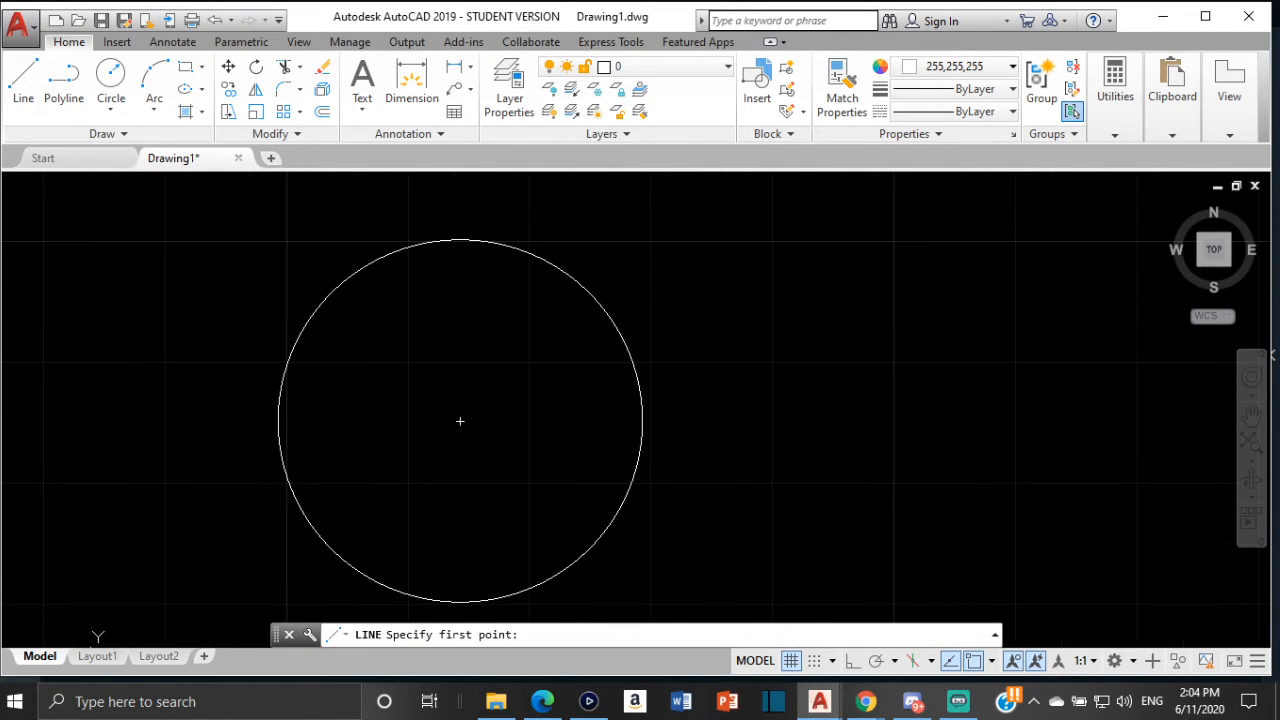
click(456, 240)
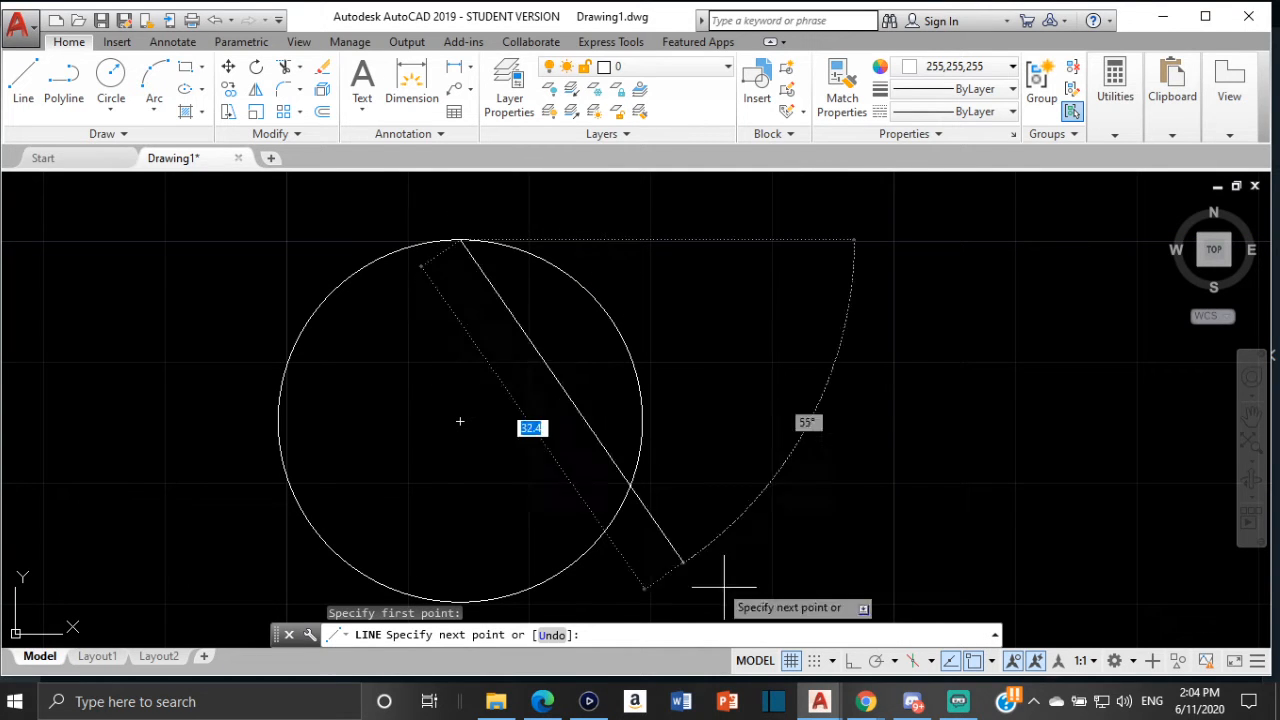
click(992, 662)
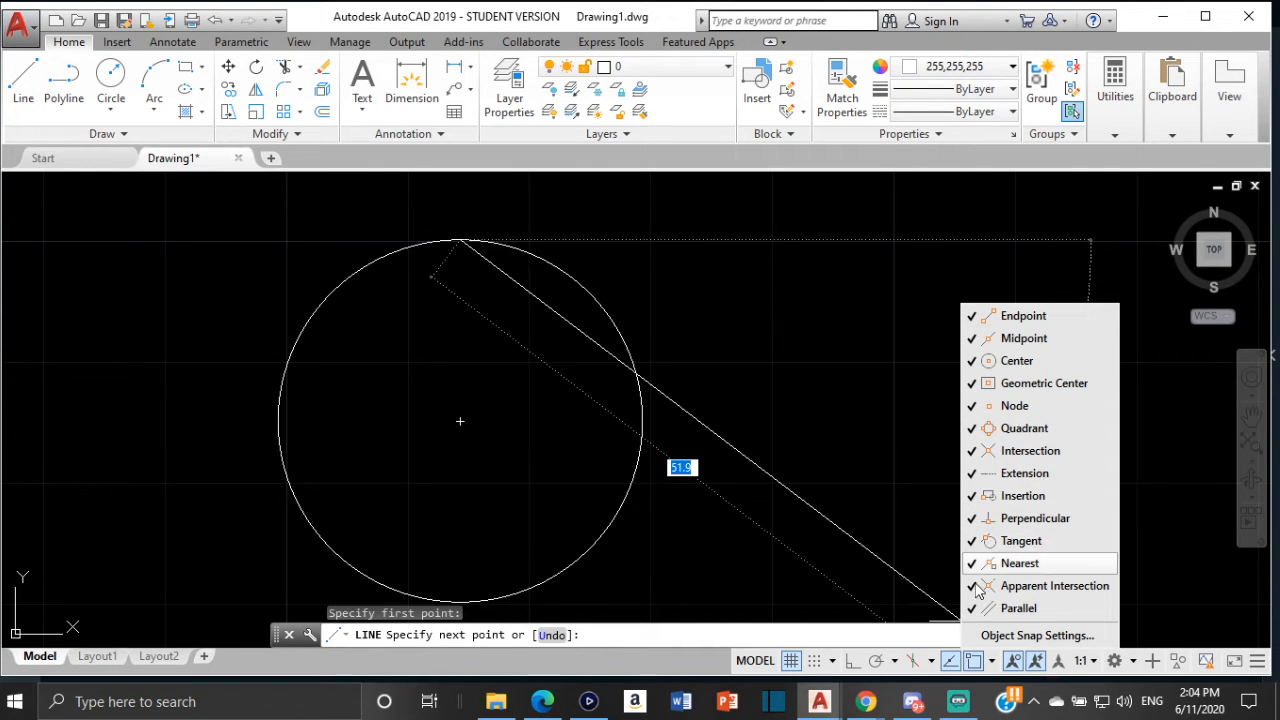
click(792, 358)
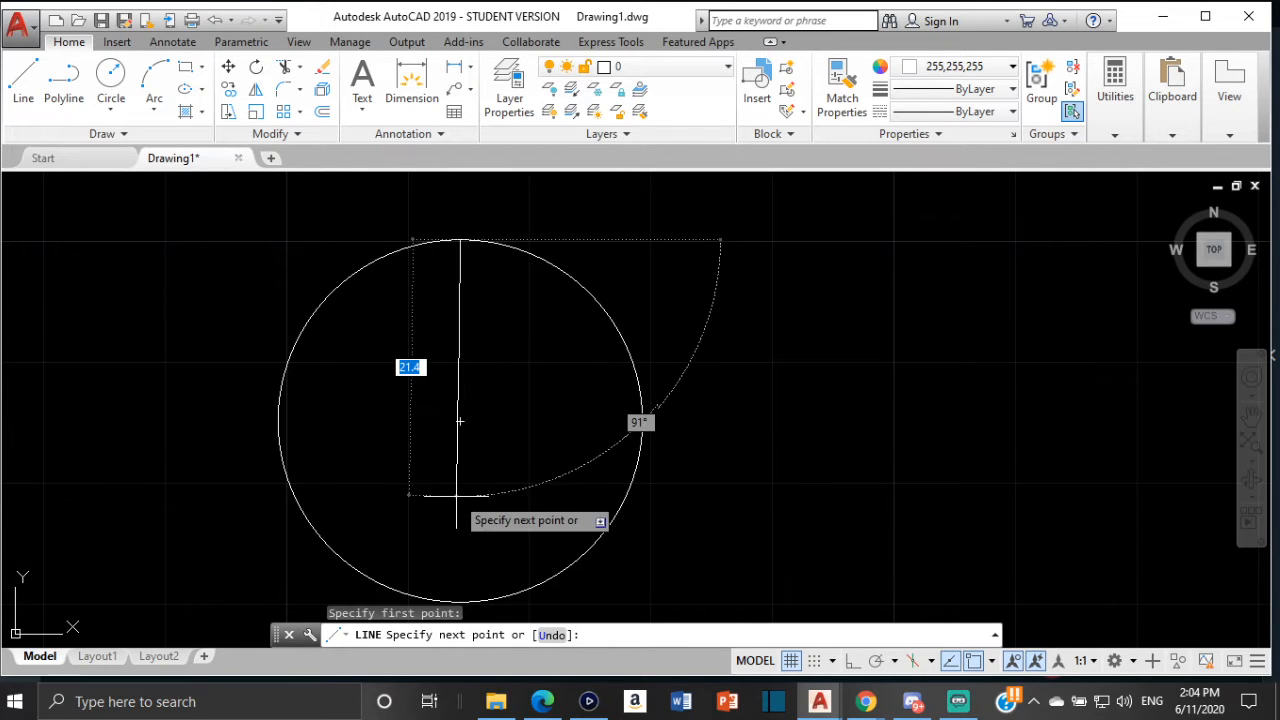
key(Escape)
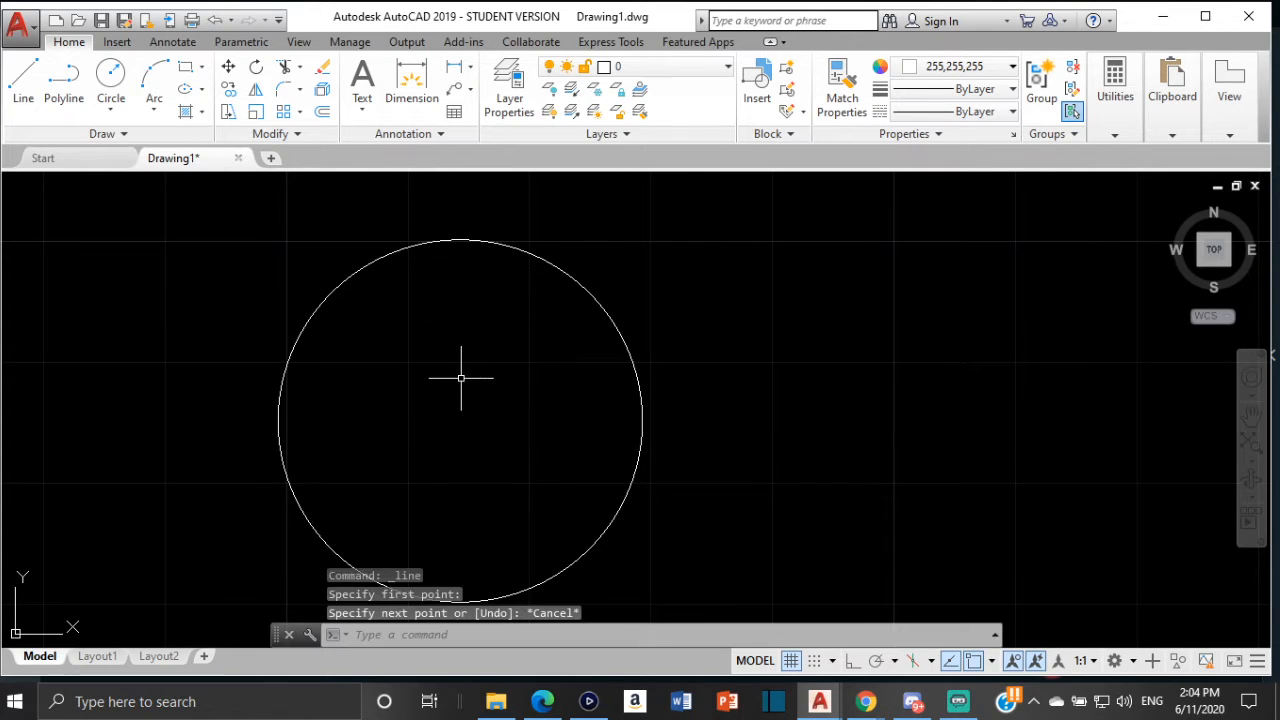
Draw a vertical diameter line from the circle's top quadrant to its bottom quadrant
key(Return)
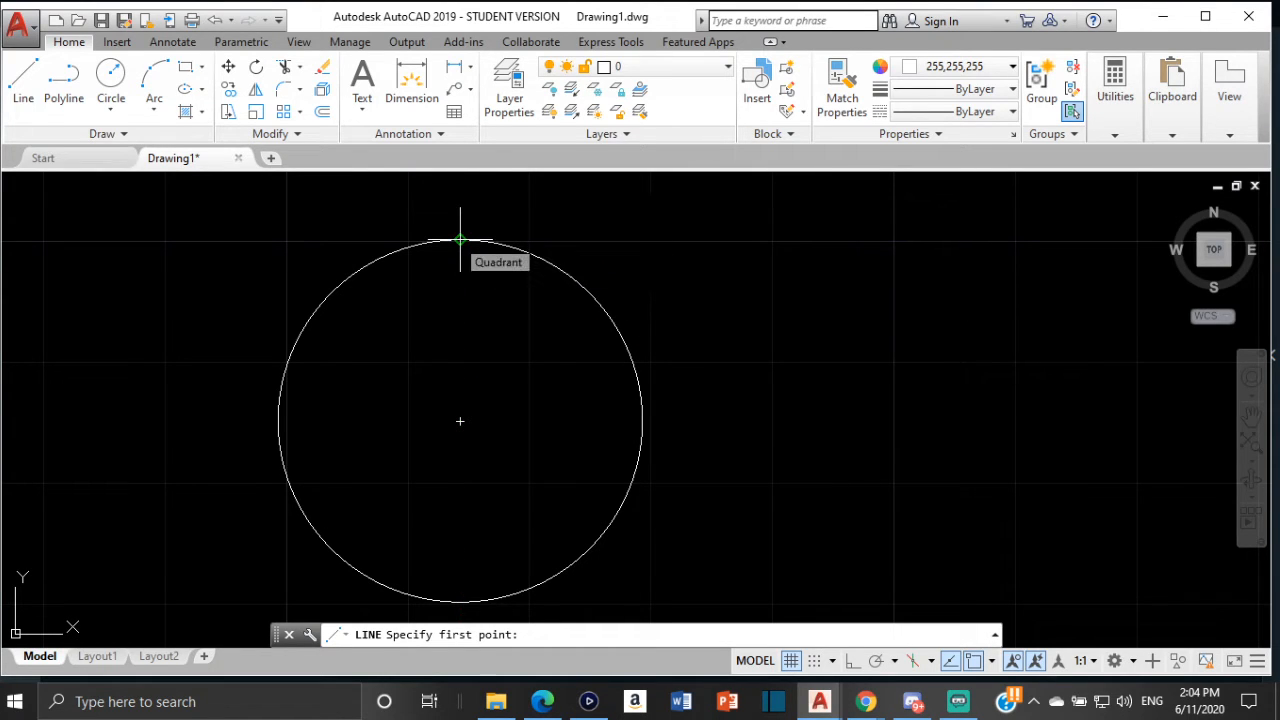
click(460, 240)
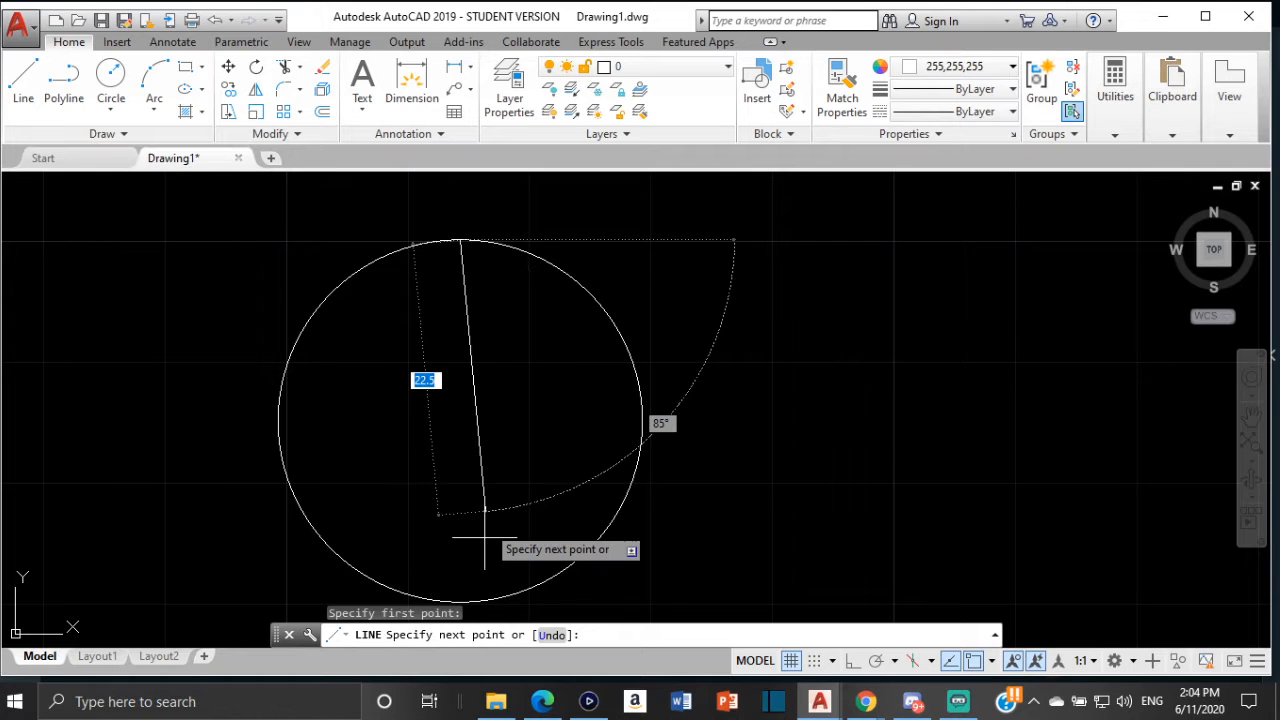
scroll(454, 577, down, 2)
scroll(474, 500, up, 6)
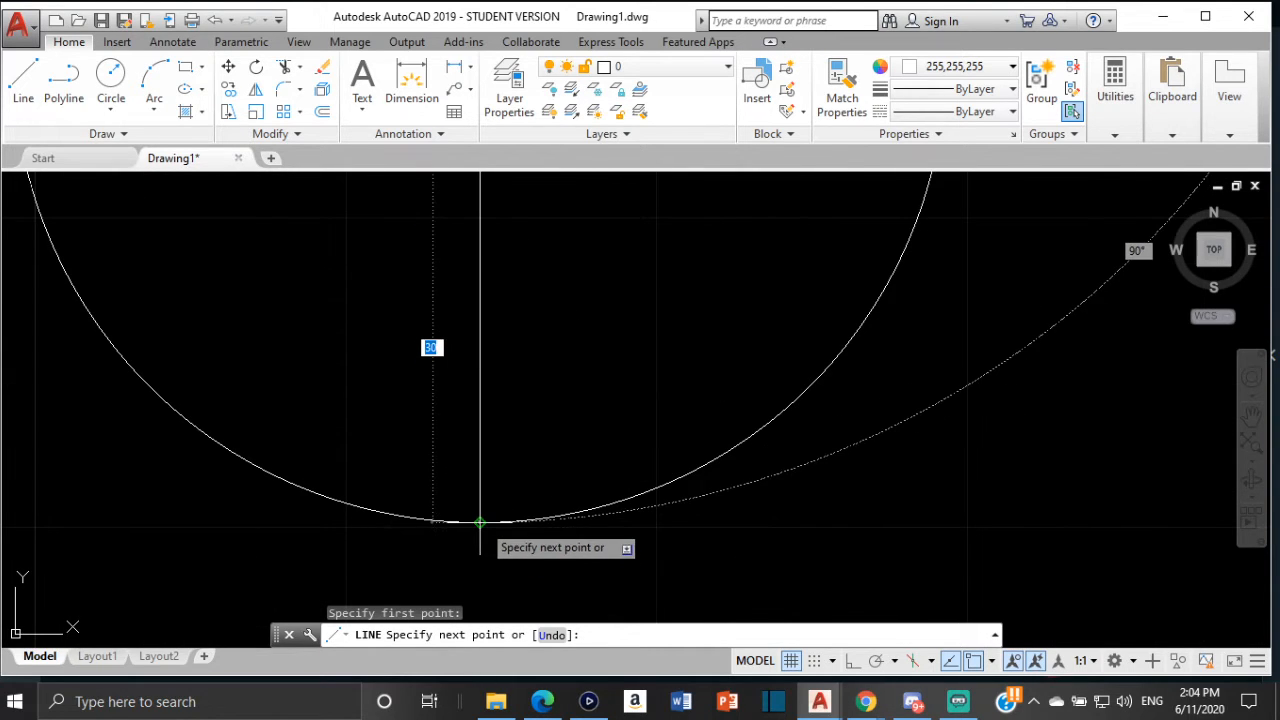
click(480, 522)
key(Return)
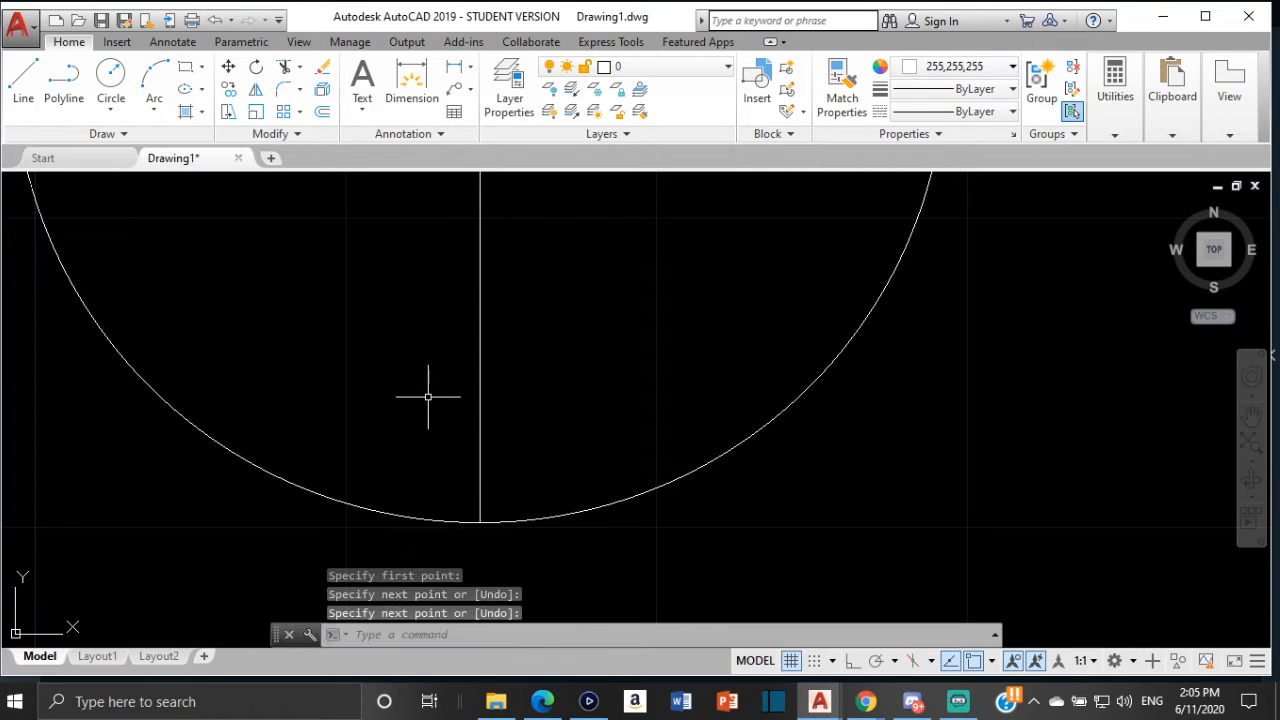
Draw a horizontal diameter line across the new circle from its left quadrant to its right quadrant
scroll(409, 337, down, 2)
mouse_move(409, 337)
middle_down()
mouse_move(477, 463)
mouse_move(515, 588)
mouse_move(526, 517)
middle_up()
key(Return)
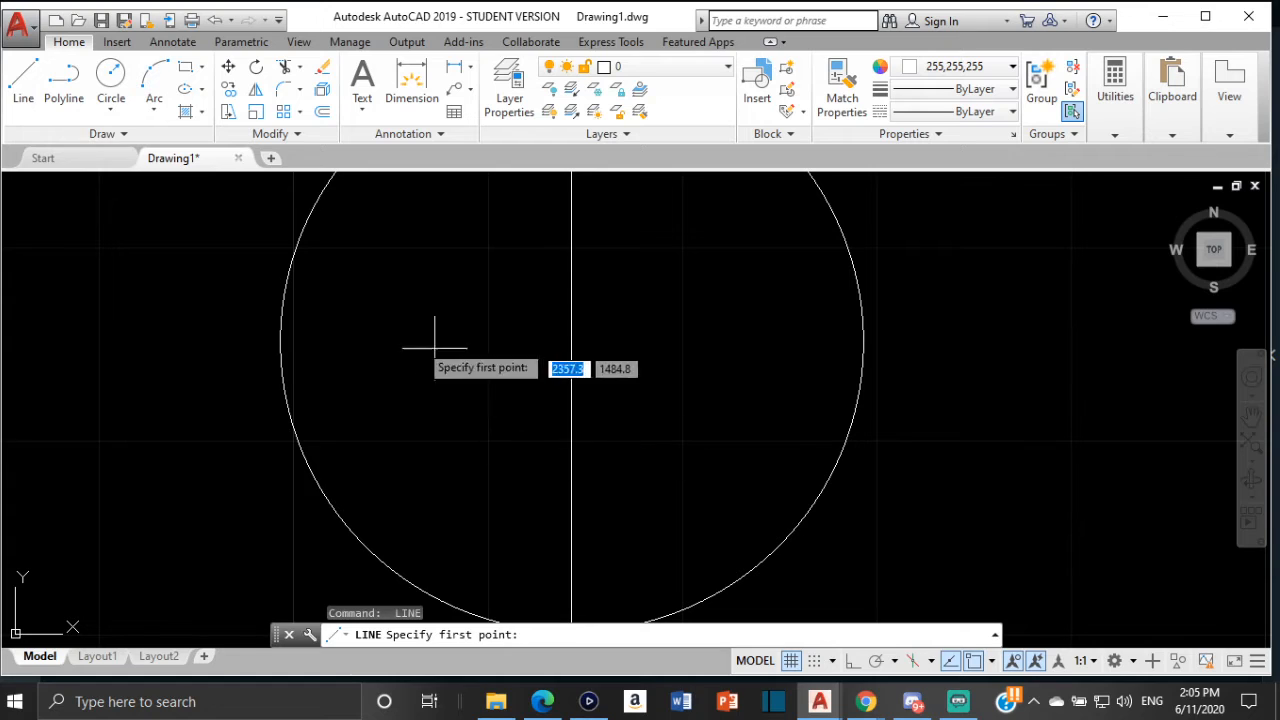
click(280, 341)
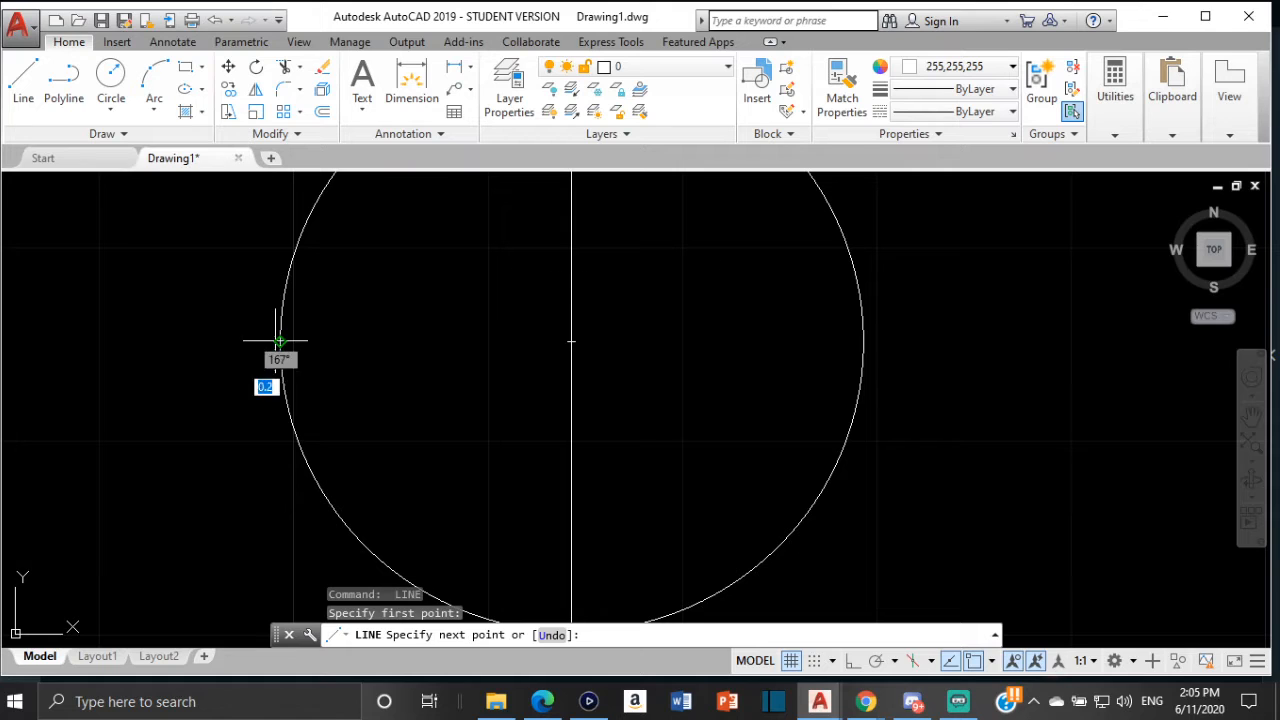
click(863, 342)
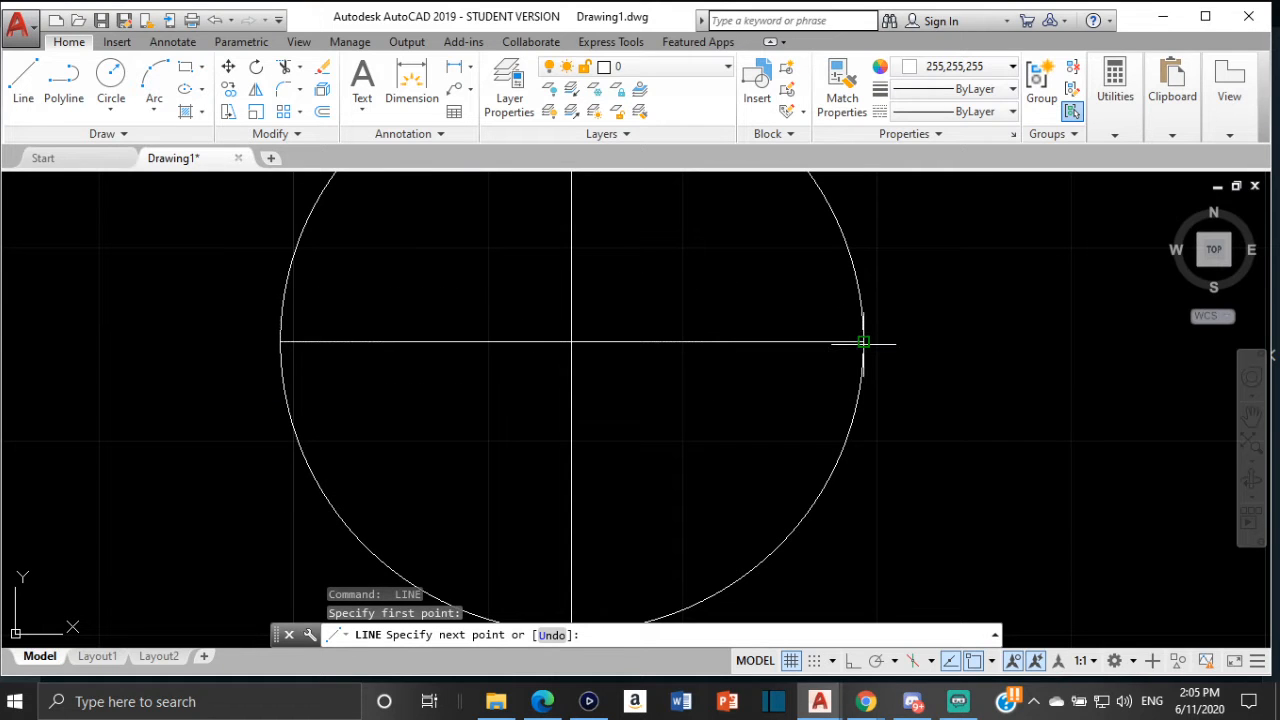
key(Escape)
Polar-array both diameter lines about the circle's centre with 6 items over 360° to divide it into twelve parts
scroll(646, 337, down, 2)
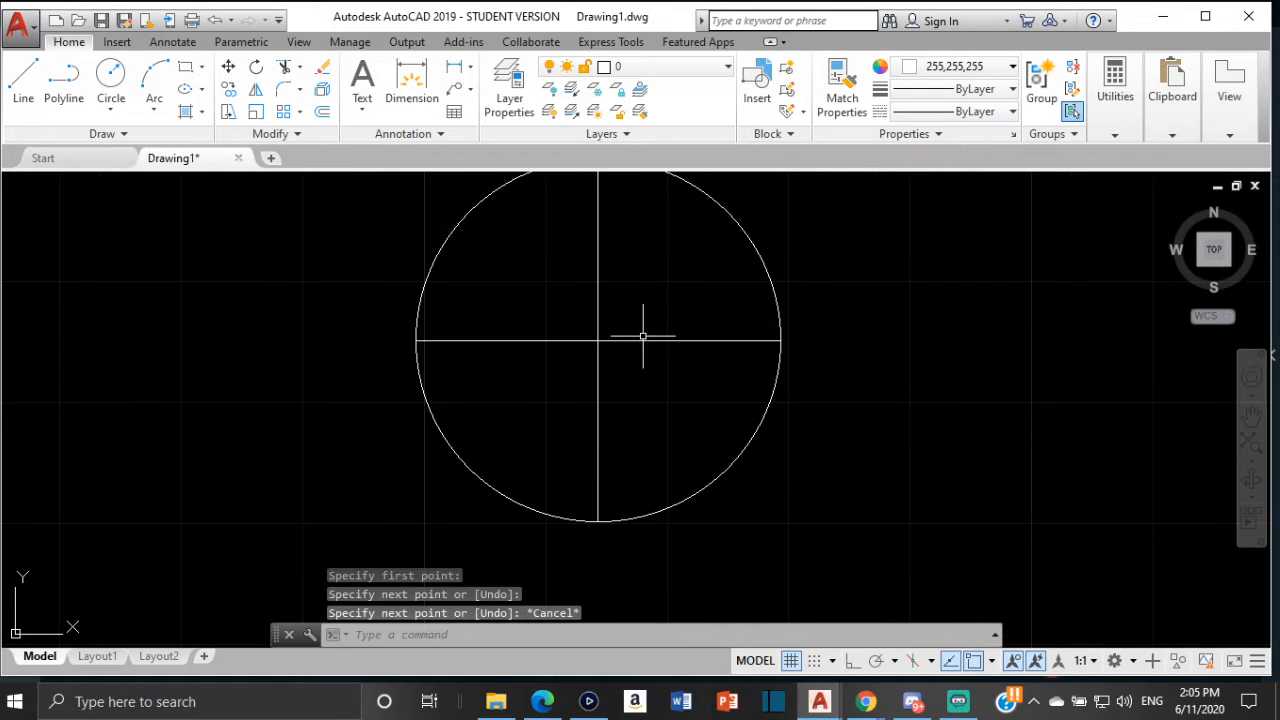
middle_drag(646, 337, 645, 384)
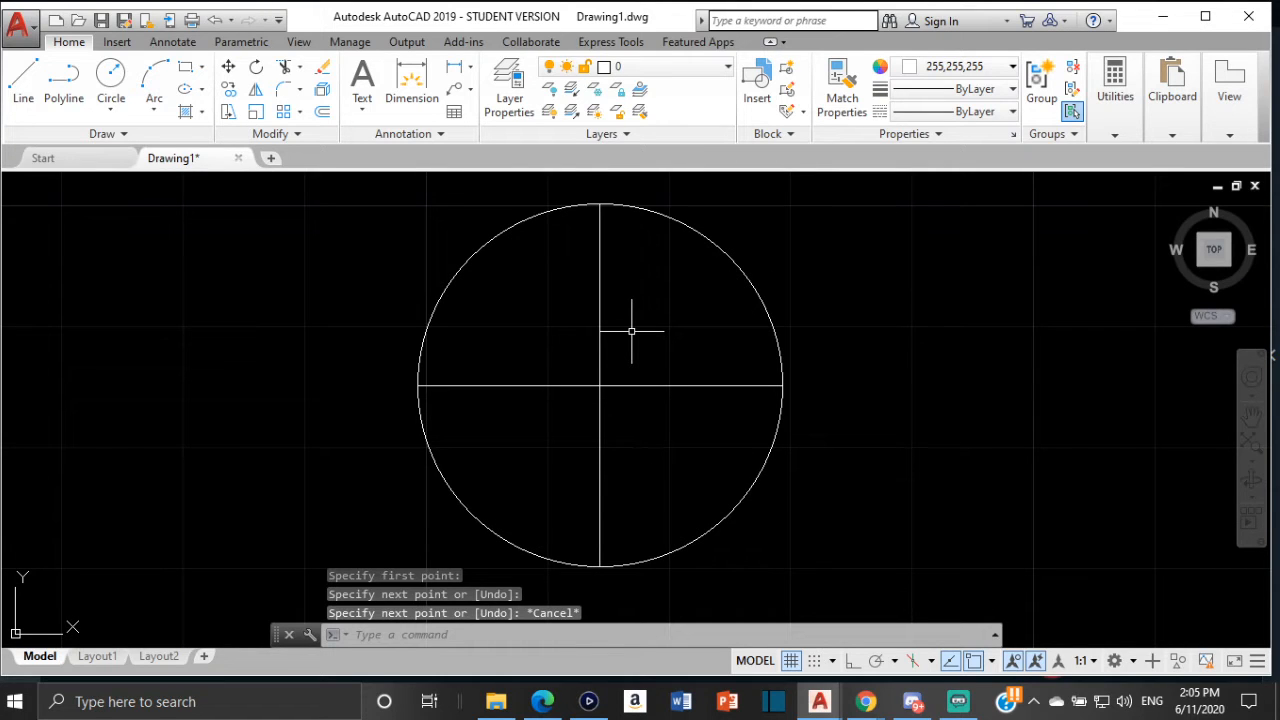
click(597, 312)
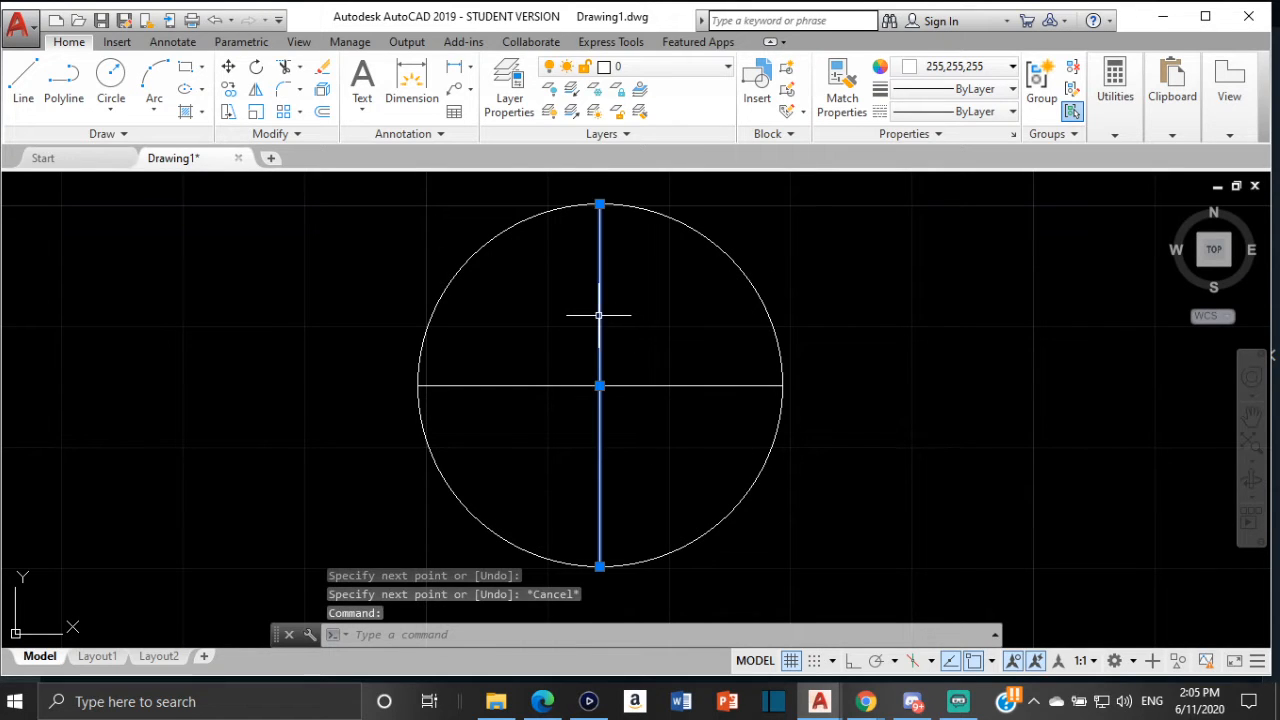
click(565, 385)
text(A)
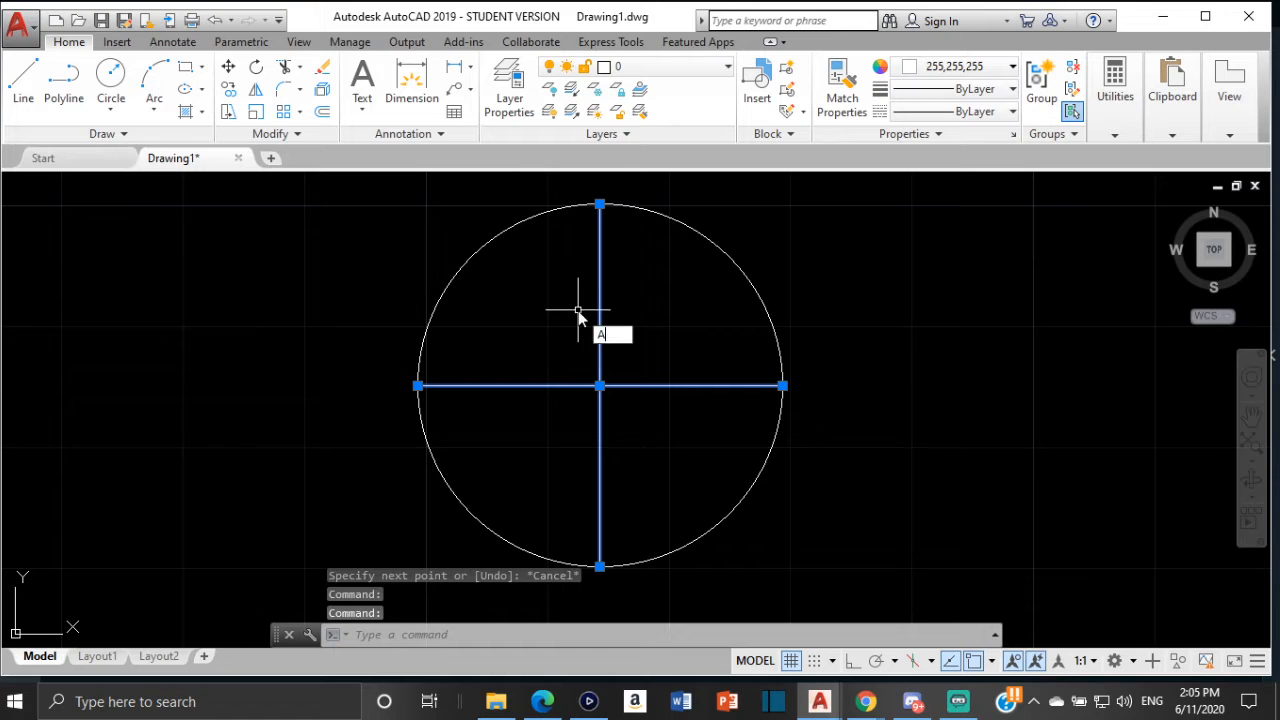
text(RR)
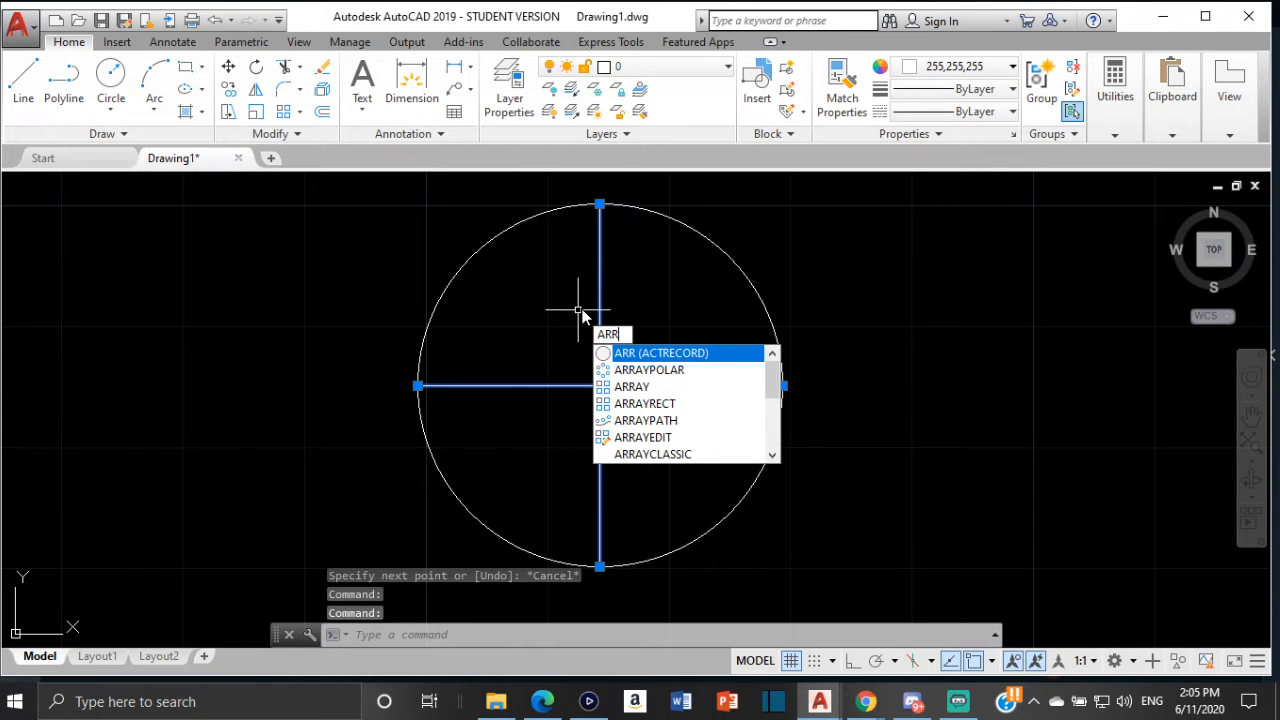
click(697, 371)
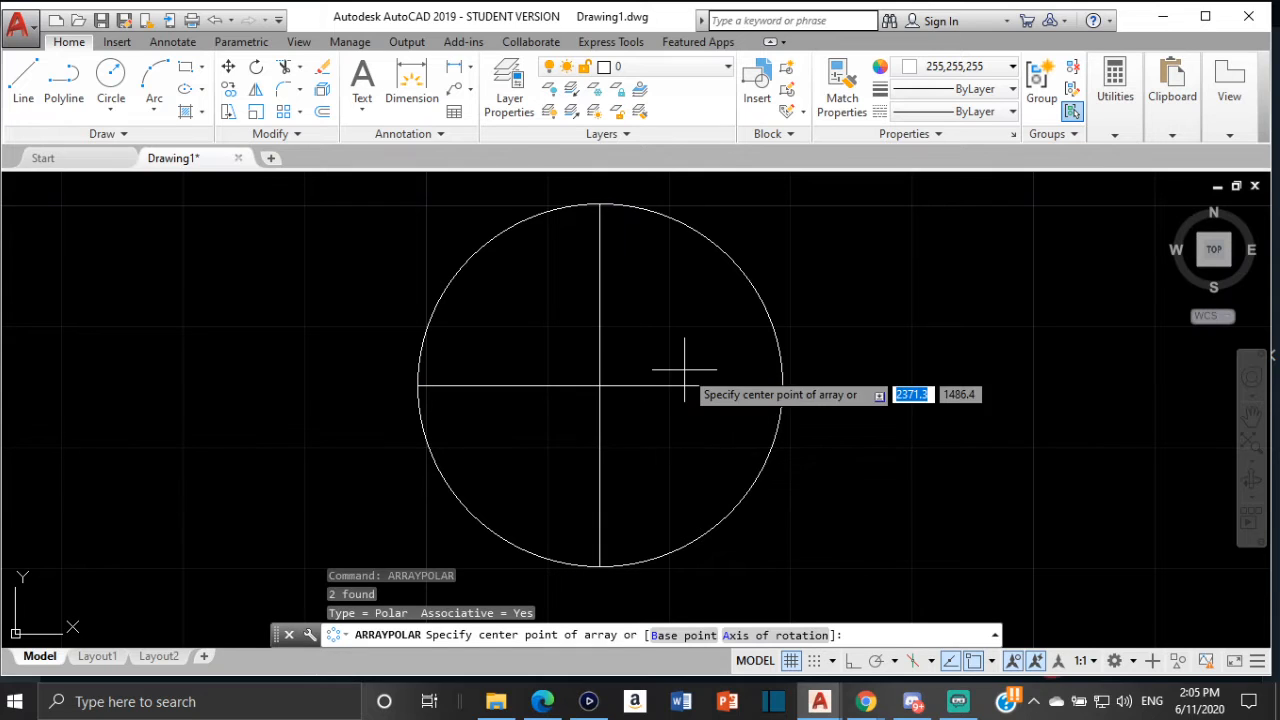
click(599, 386)
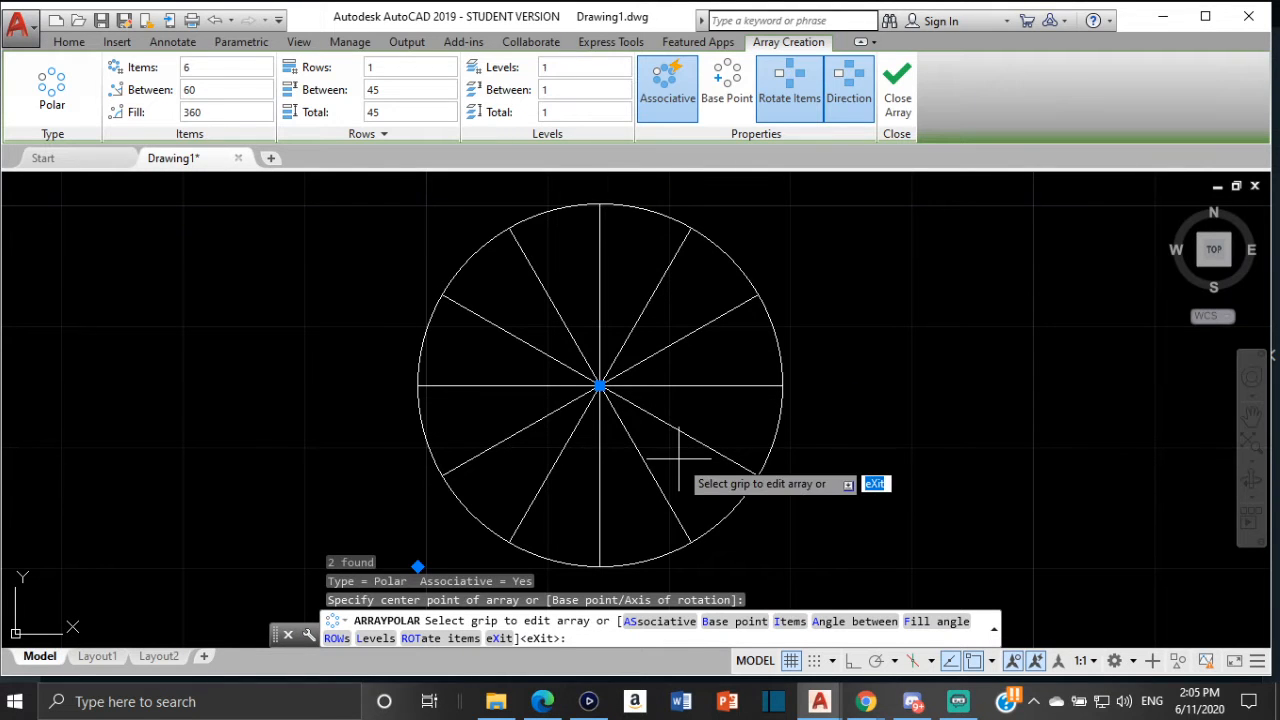
key(Escape)
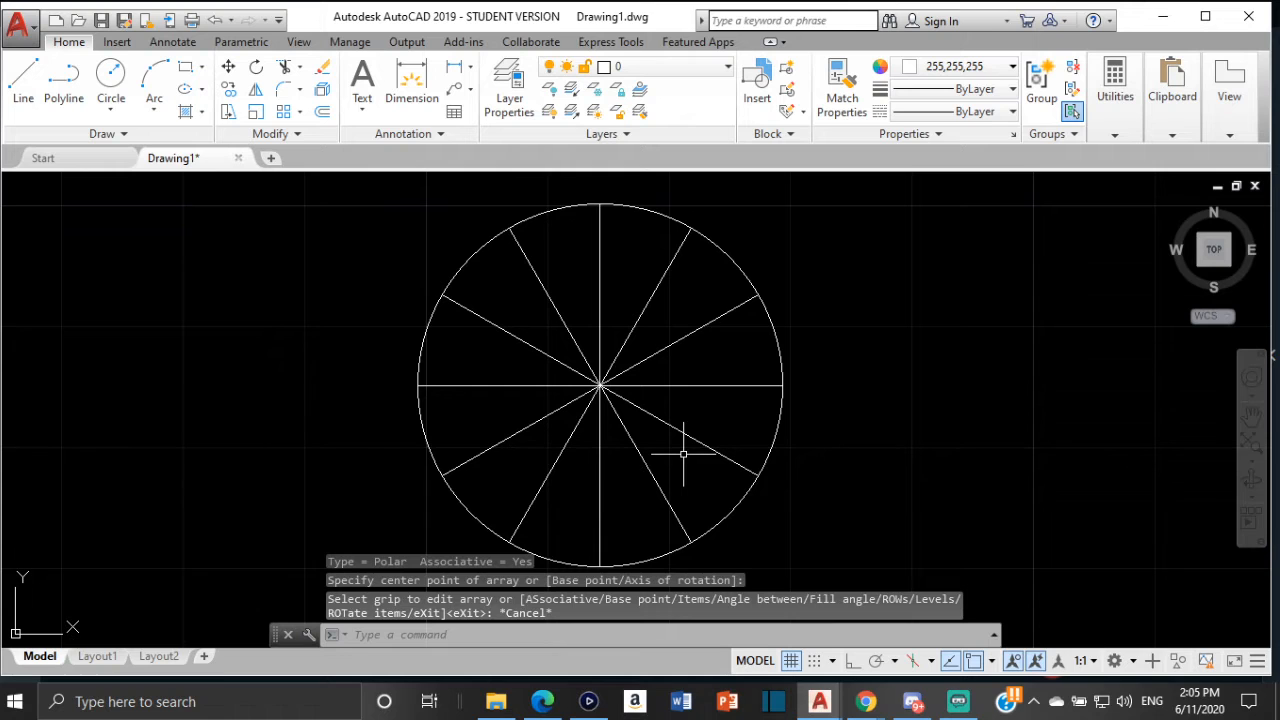
Copy the number labels 0 to 11 from the original involute's circle onto the matching divisions of the new circle
scroll(666, 370, down, 6)
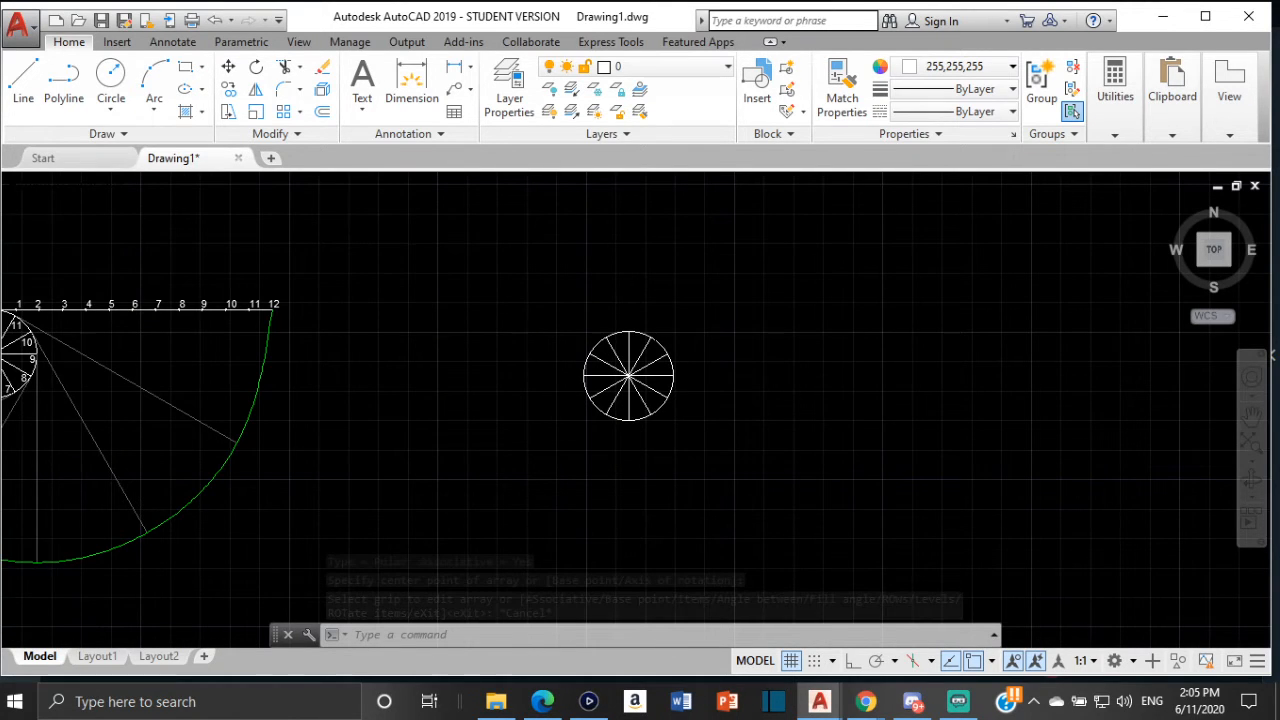
scroll(160, 390, down, 2)
scroll(425, 360, up, 2)
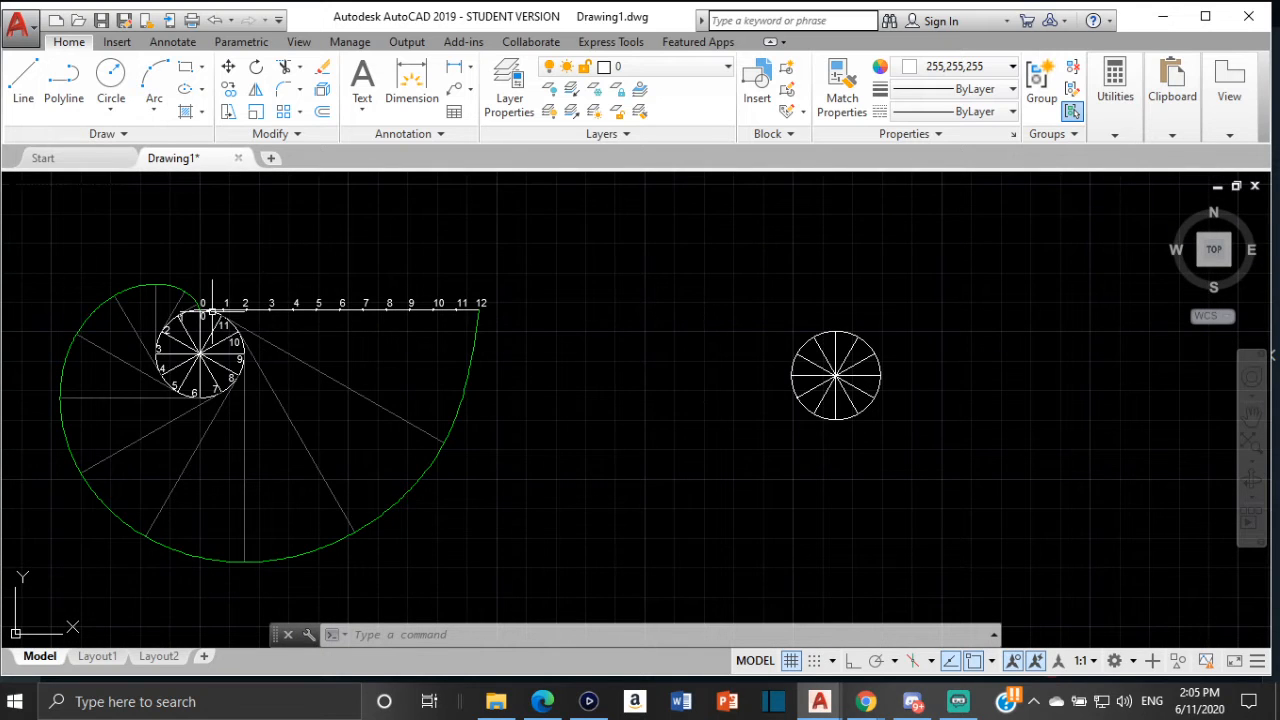
scroll(204, 339, up, 2)
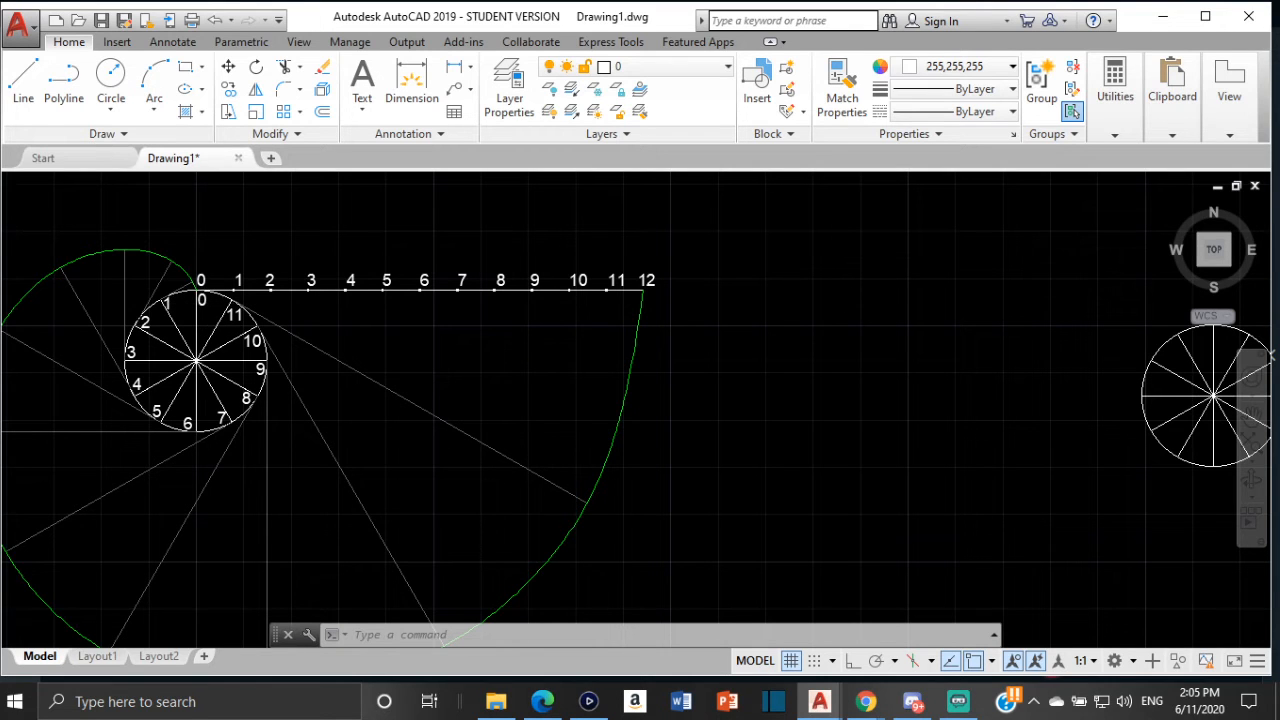
scroll(202, 298, up, 2)
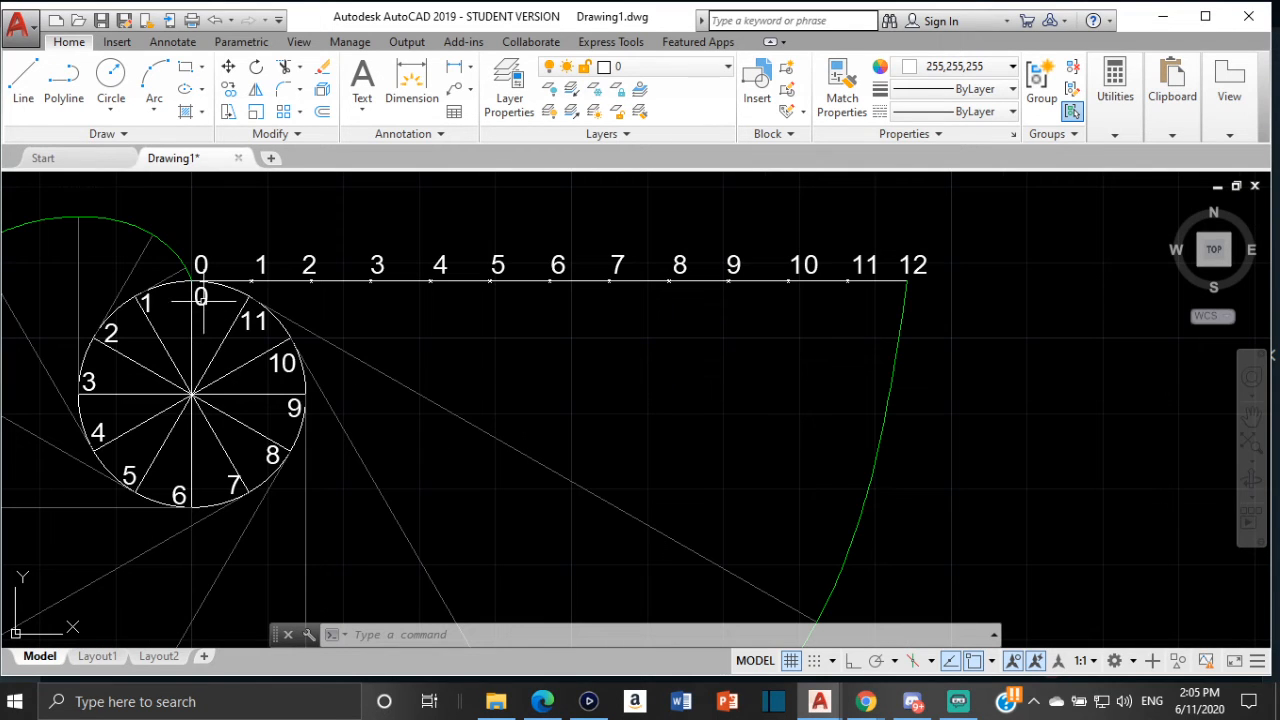
scroll(325, 308, down, 2)
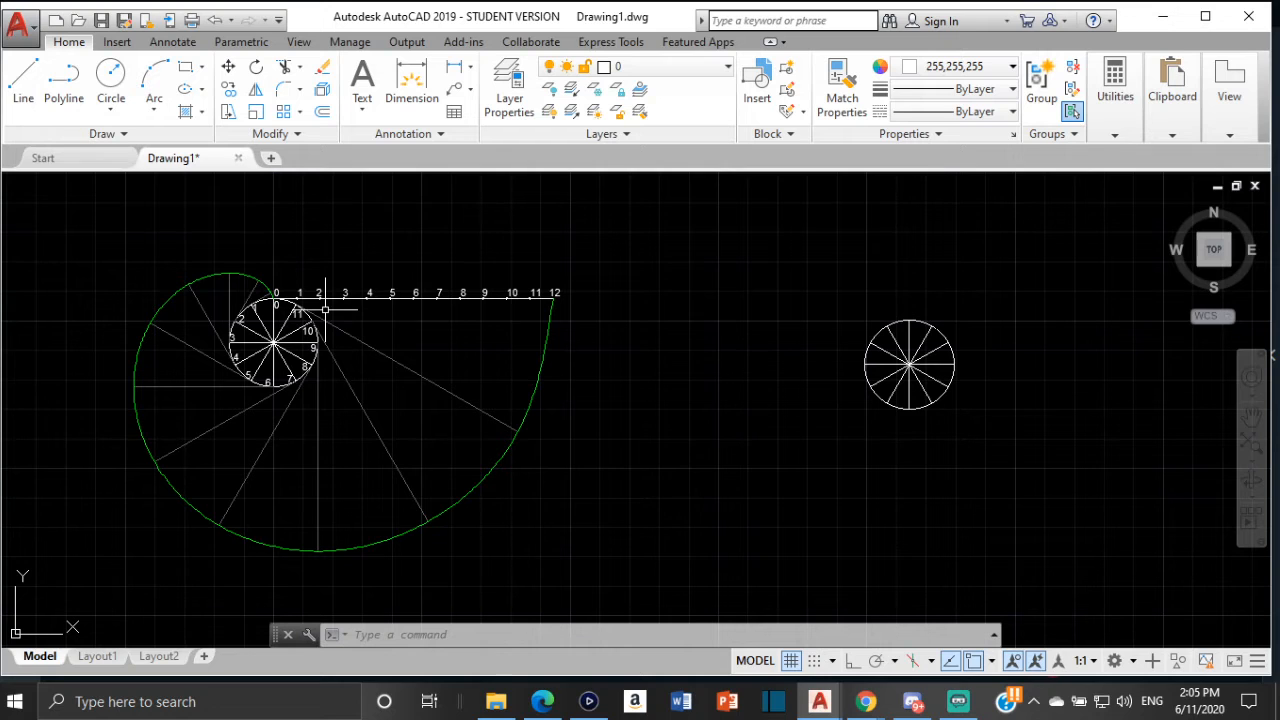
scroll(325, 308, up, 2)
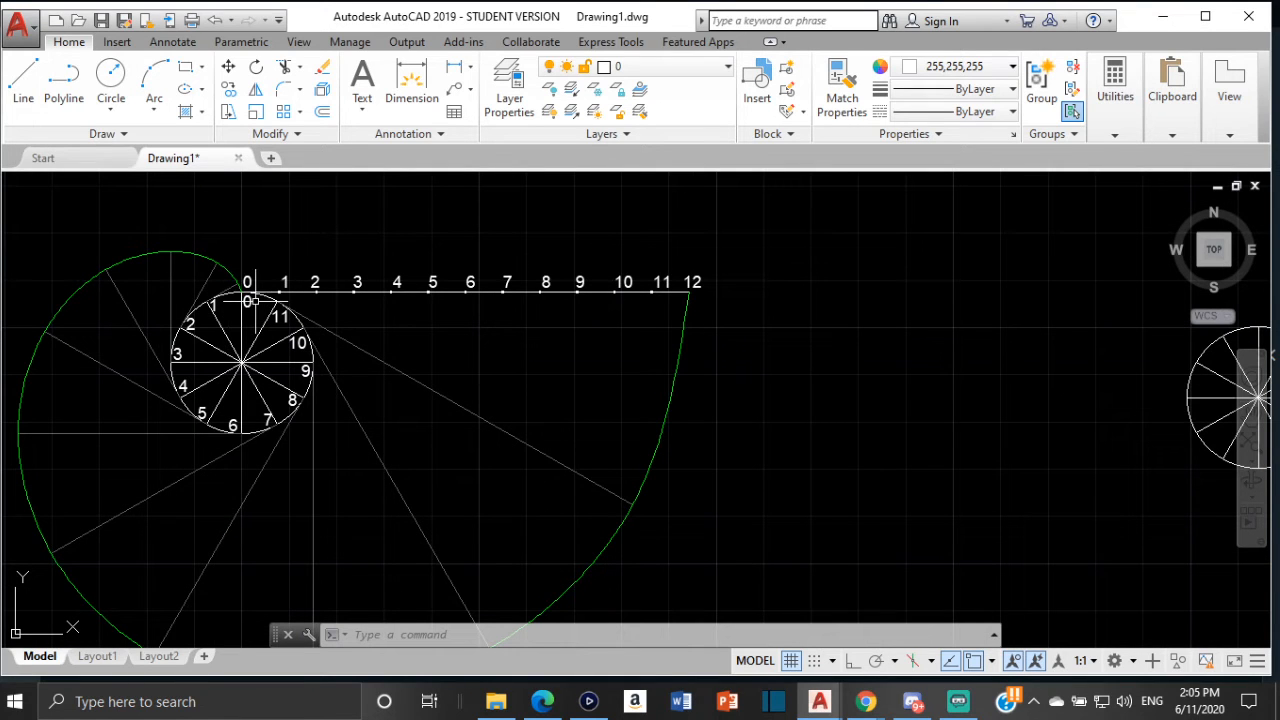
click(248, 301)
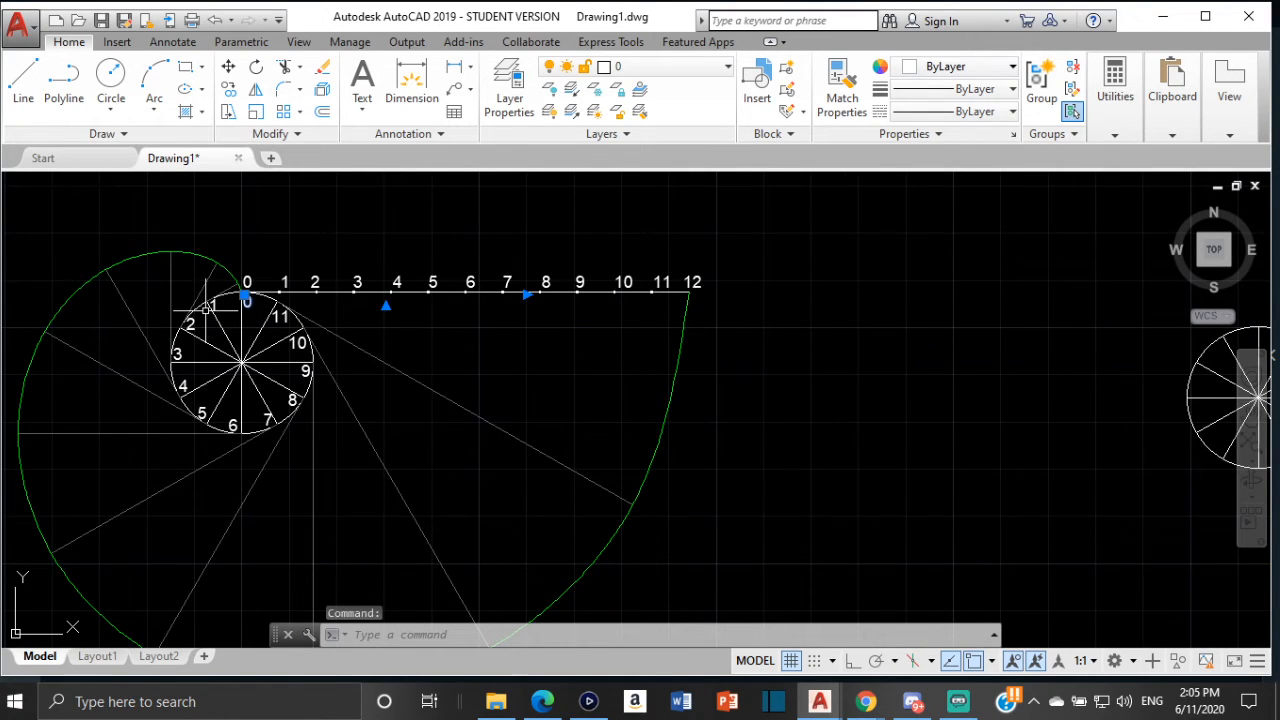
scroll(212, 306, up, 2)
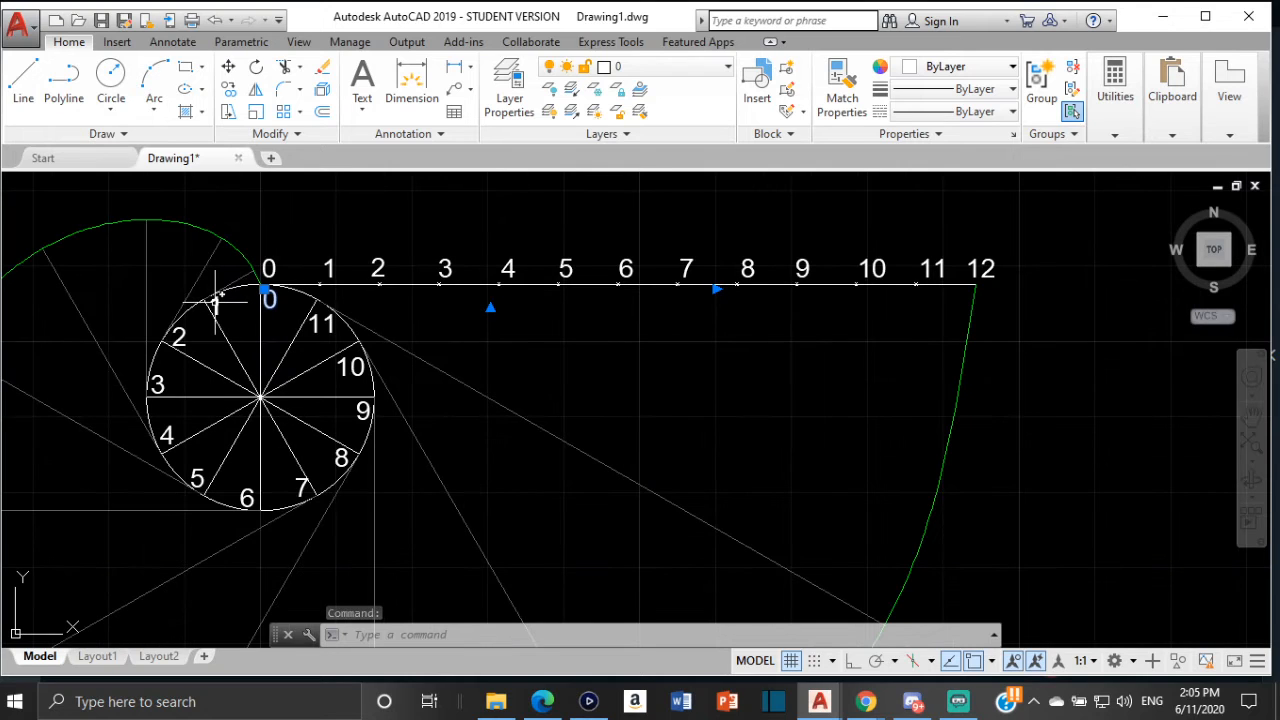
click(213, 298)
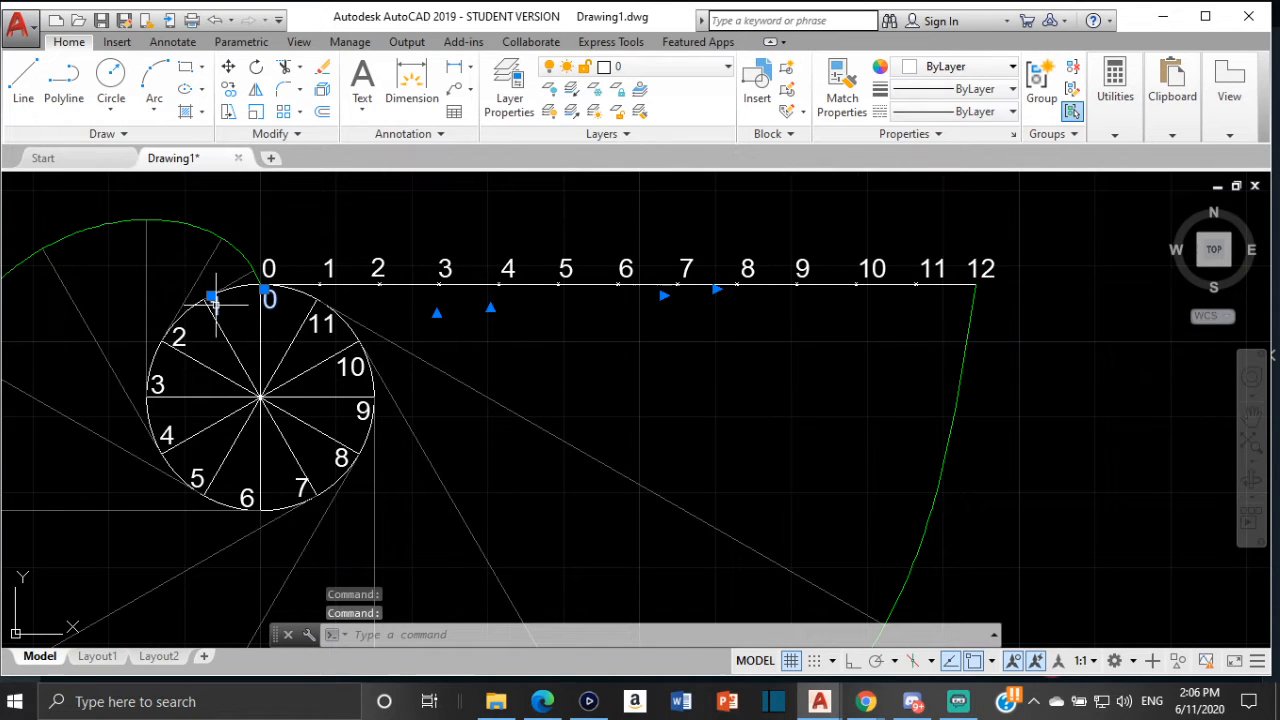
click(175, 334)
click(155, 378)
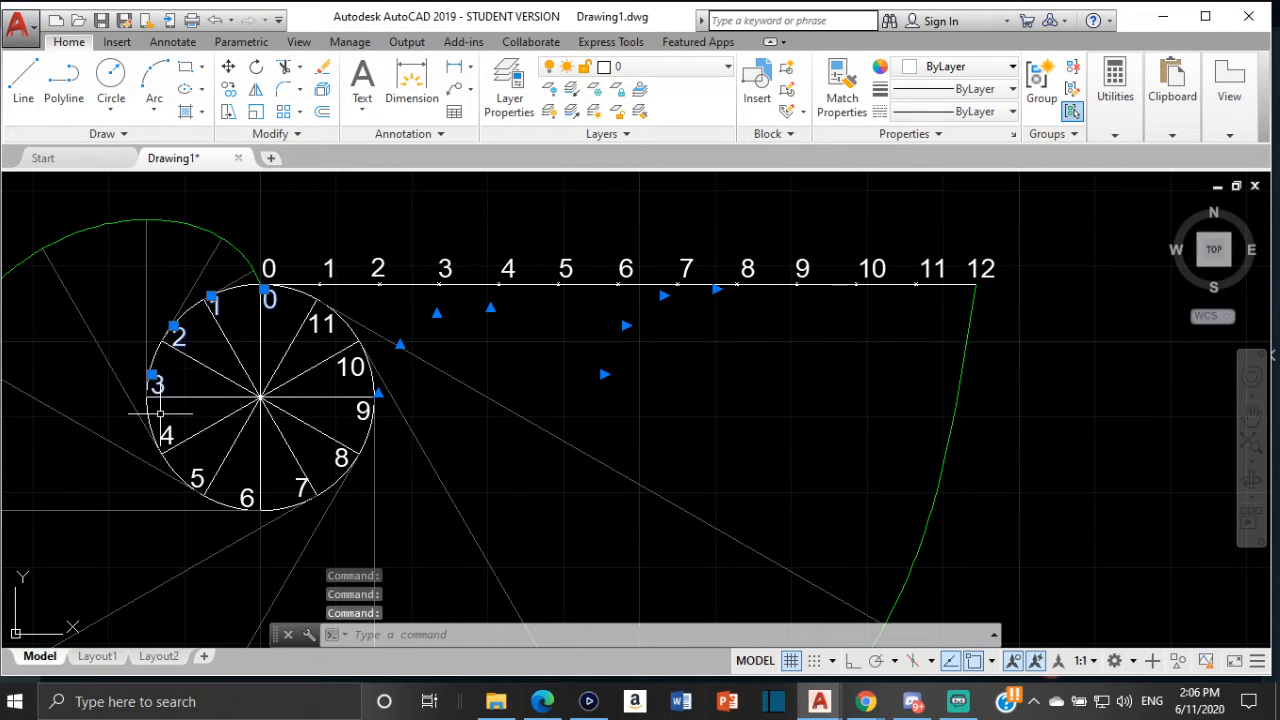
click(168, 434)
click(193, 472)
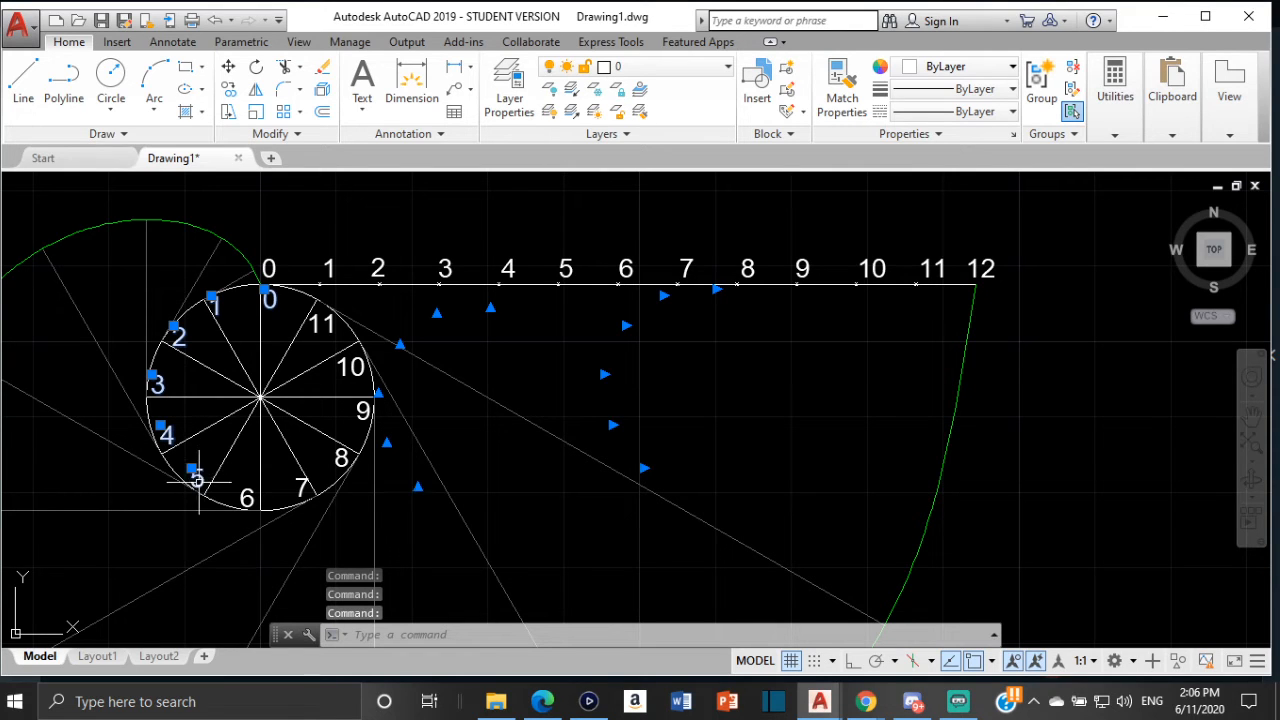
click(246, 490)
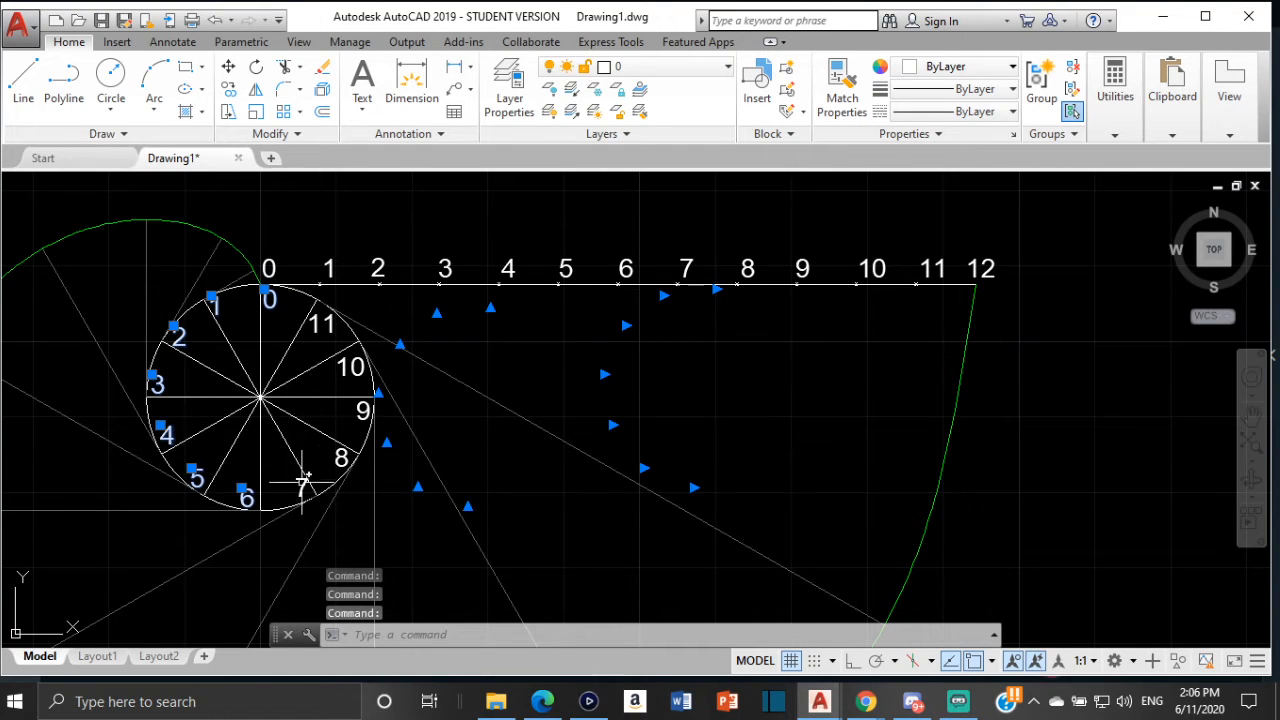
click(300, 483)
click(340, 452)
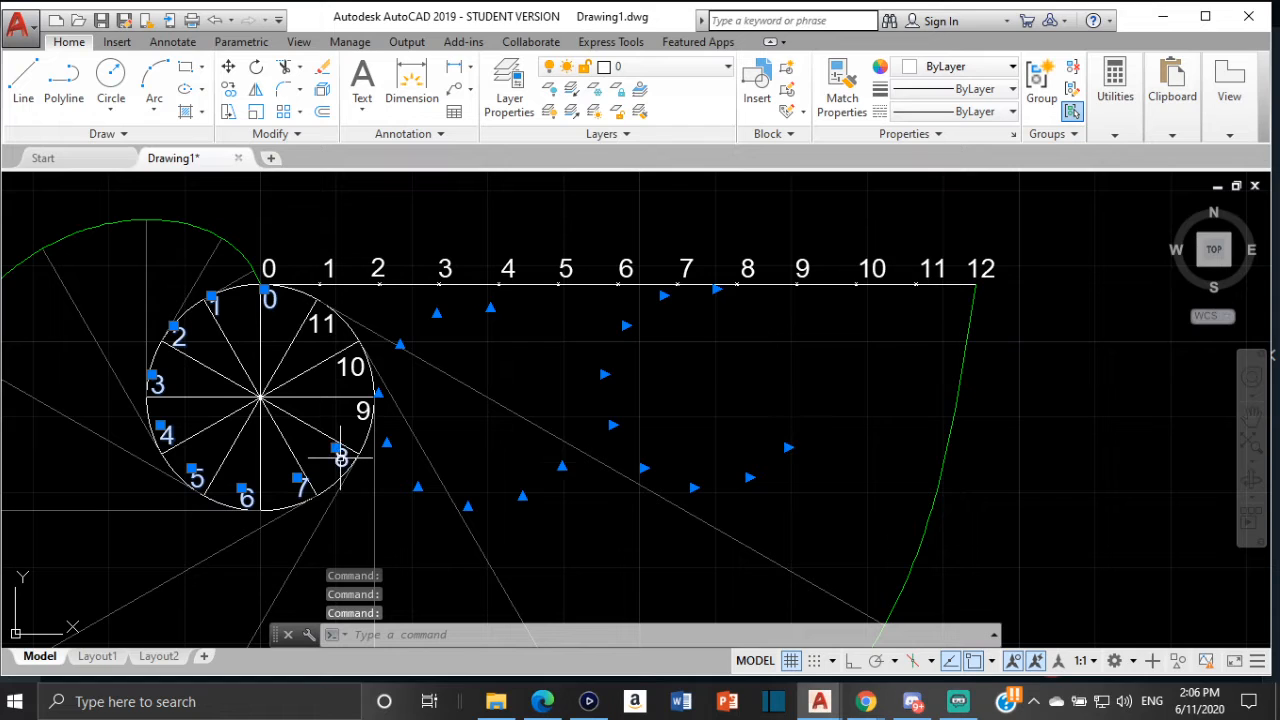
click(364, 406)
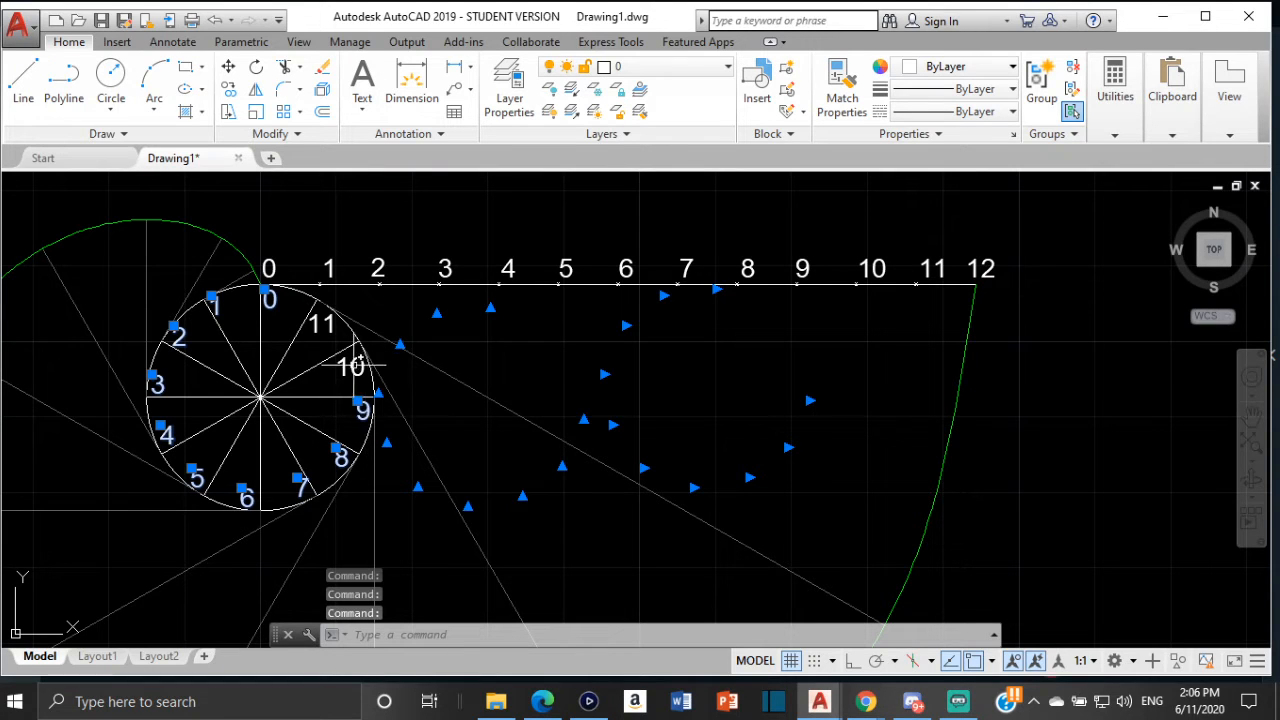
click(351, 366)
click(314, 325)
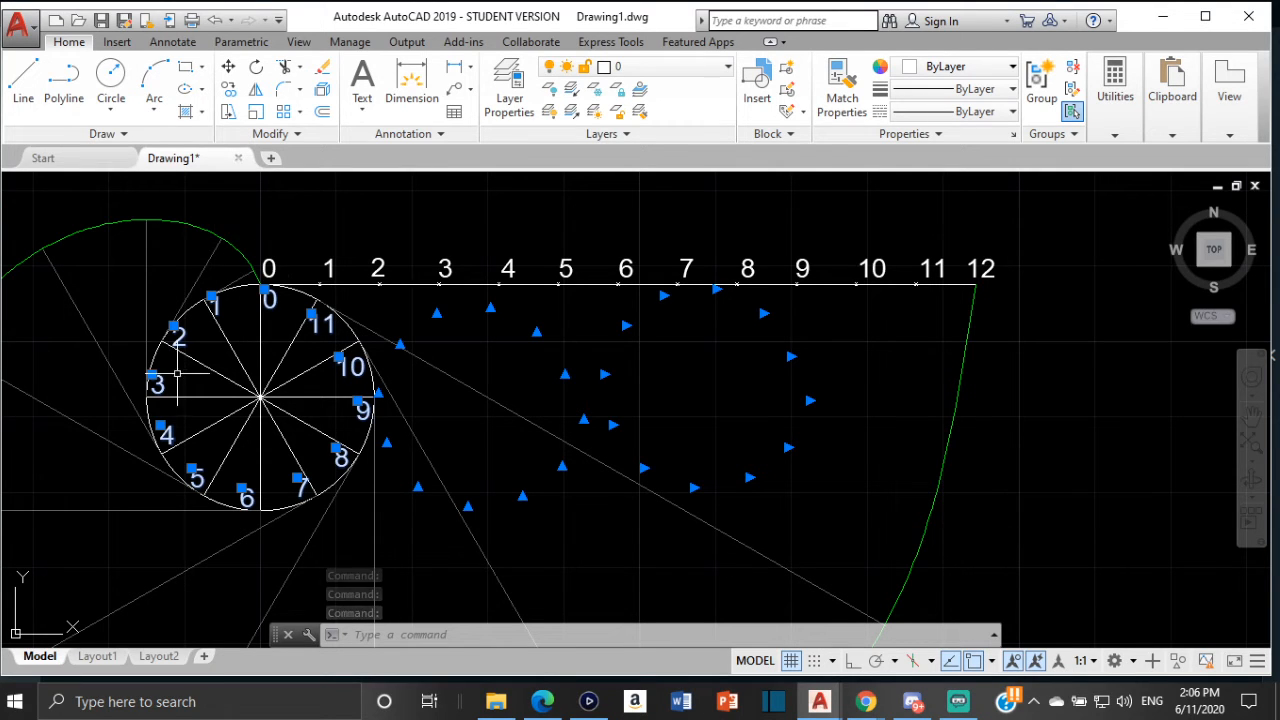
click(228, 90)
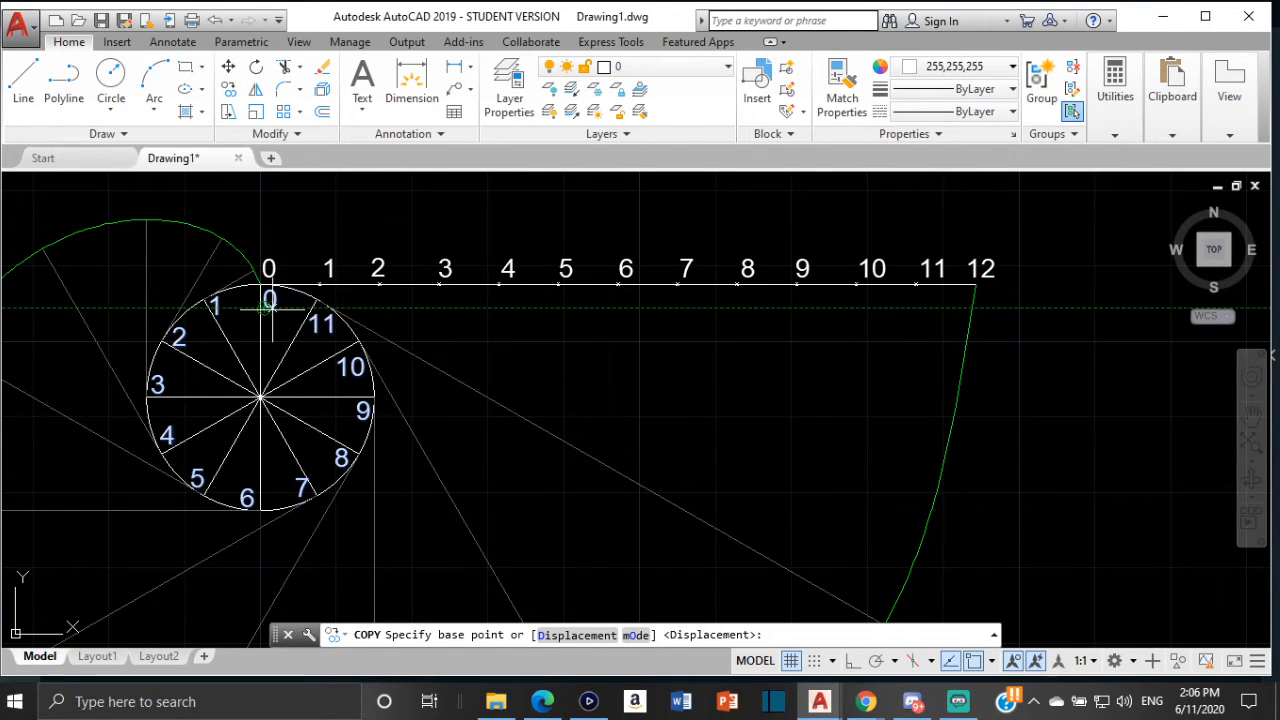
click(269, 300)
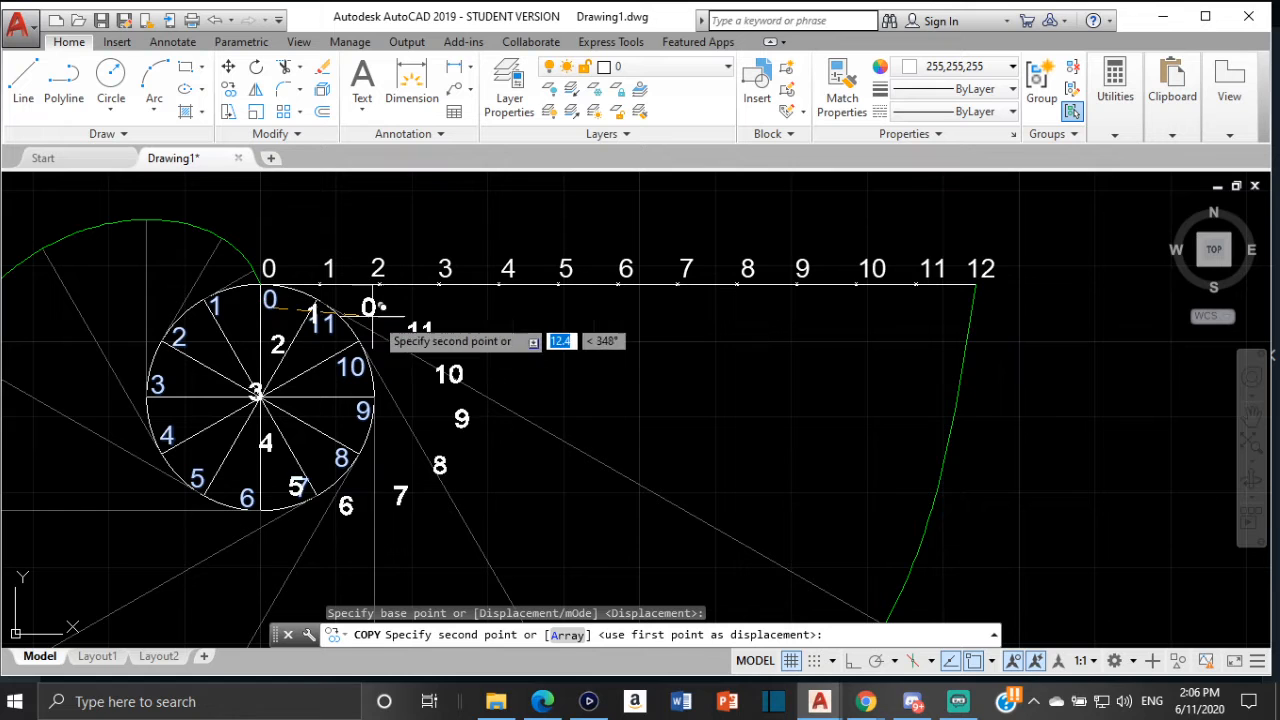
scroll(306, 303, down, 5)
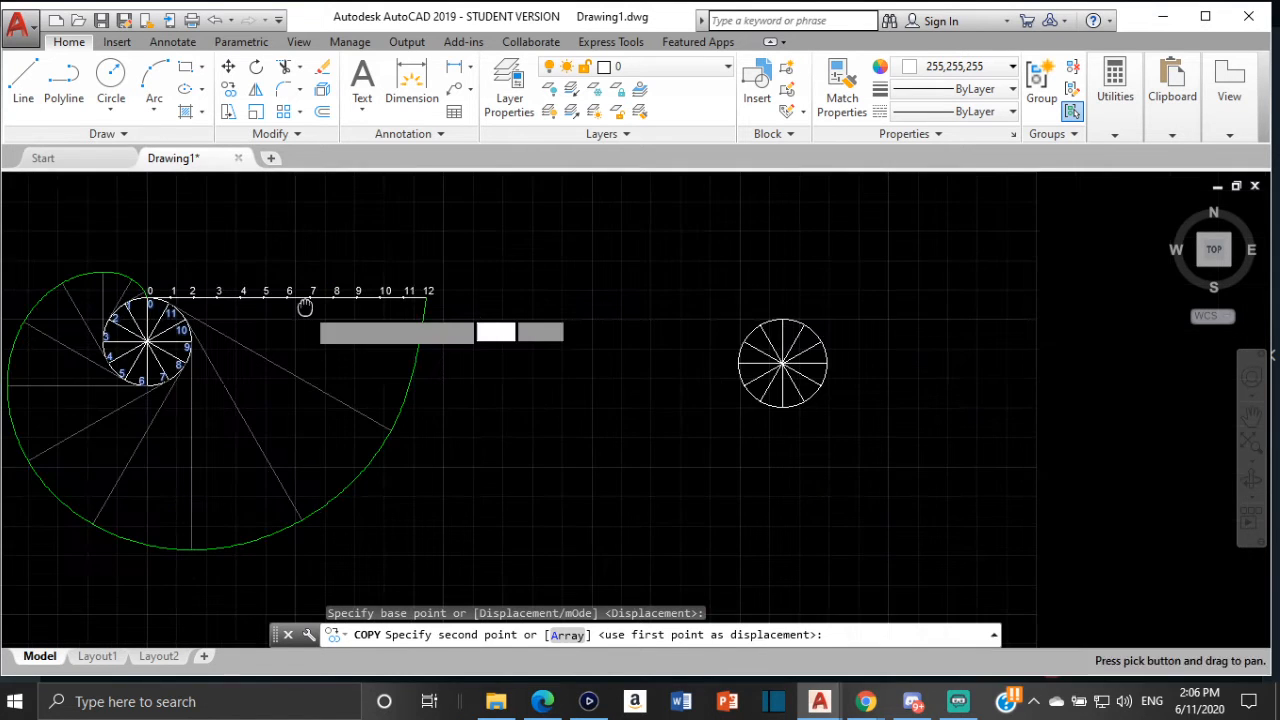
scroll(770, 328, up, 5)
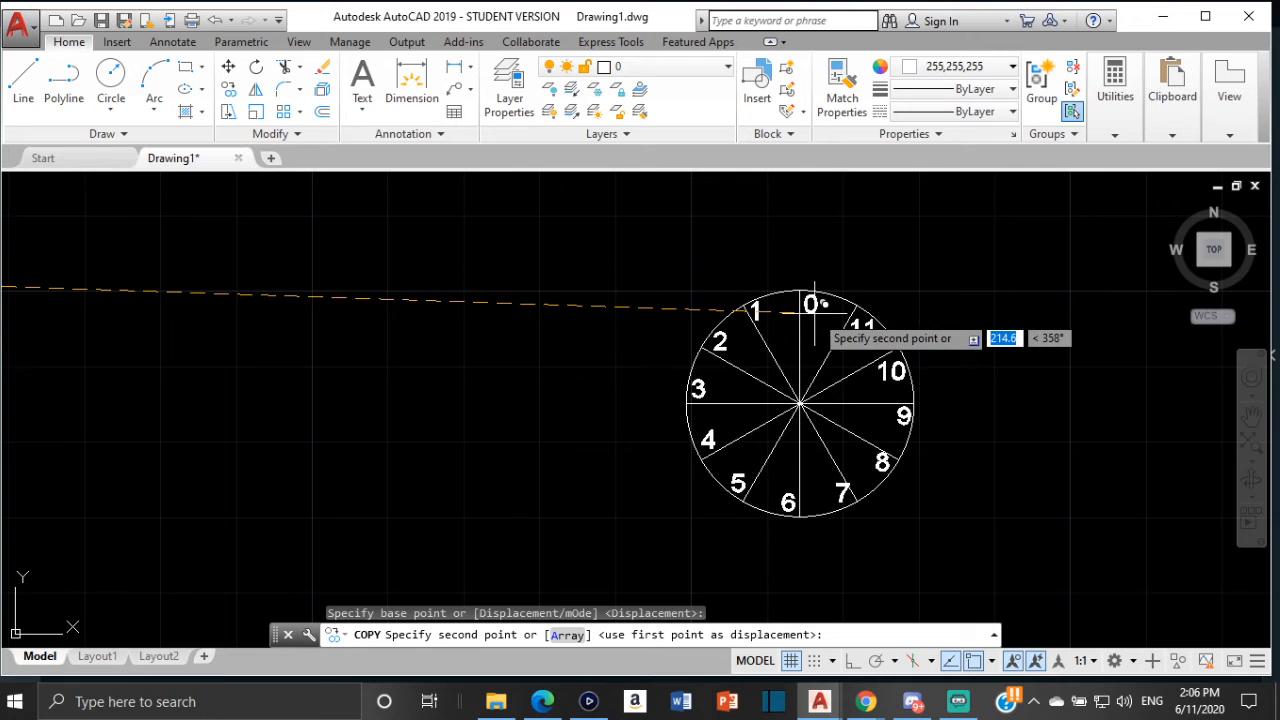
click(815, 305)
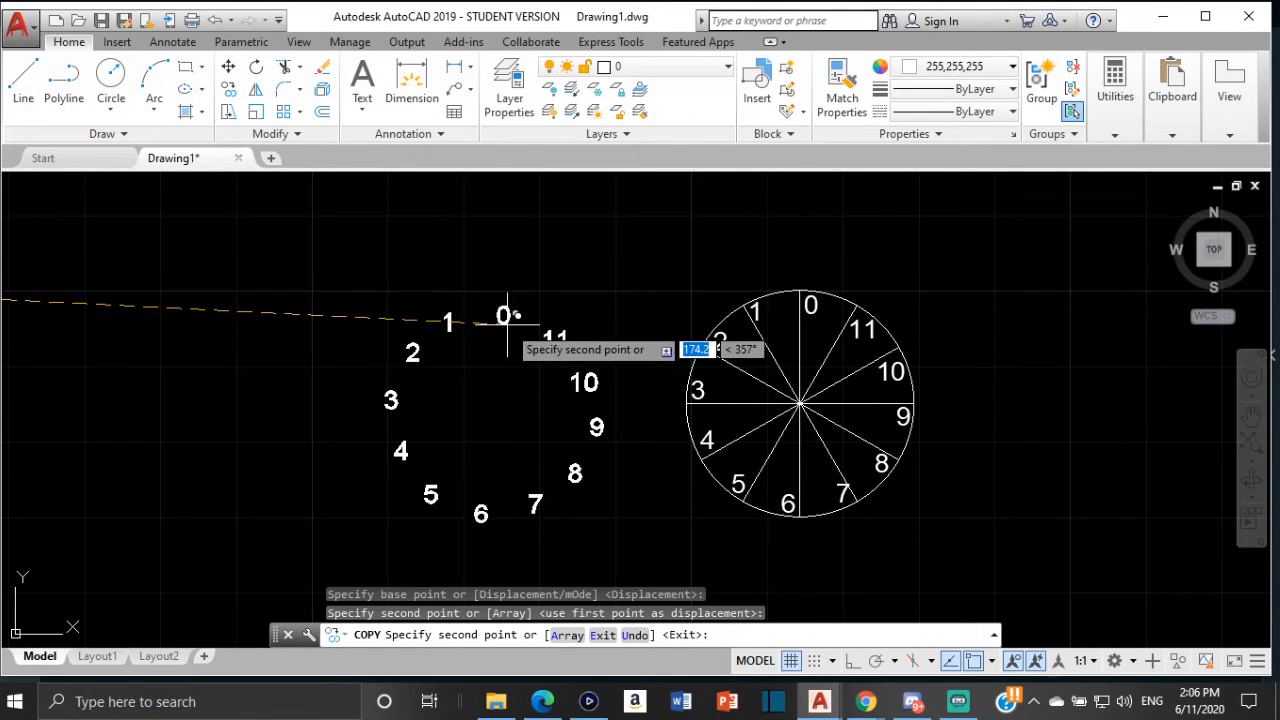
key(Escape)
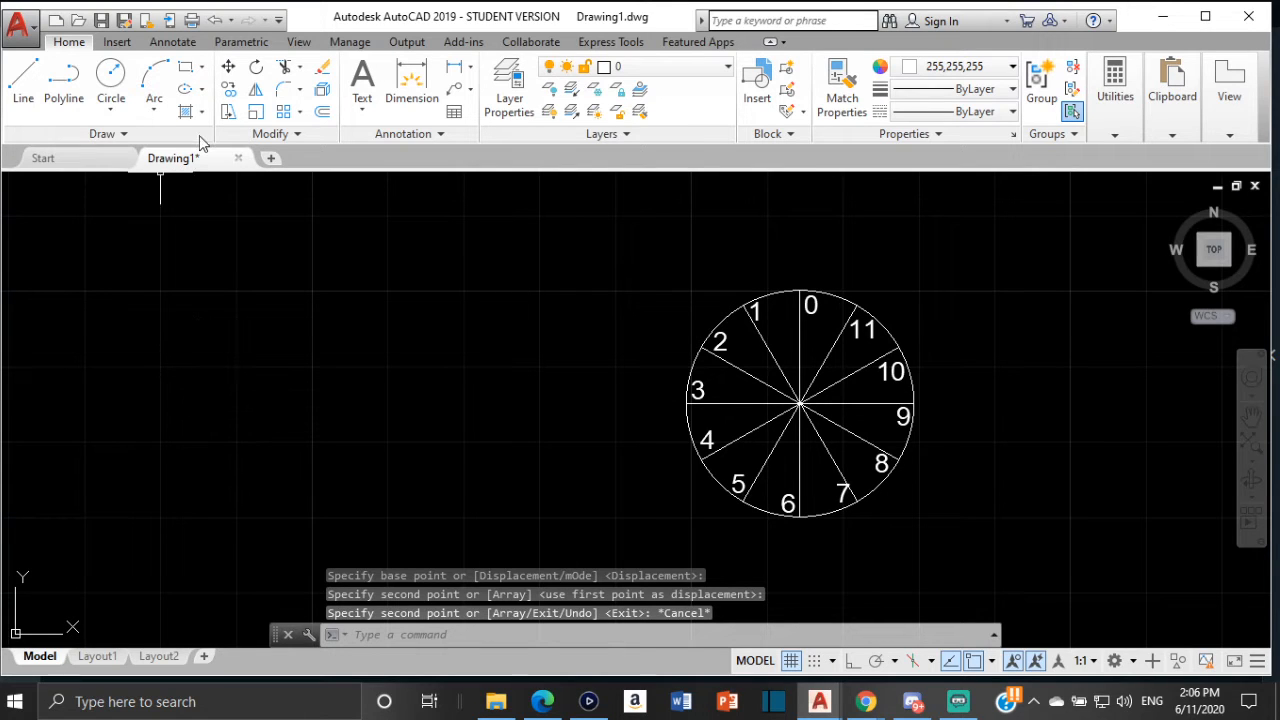
Create a trial multiline text reading ABC in the empty drawing area and erase it
click(361, 106)
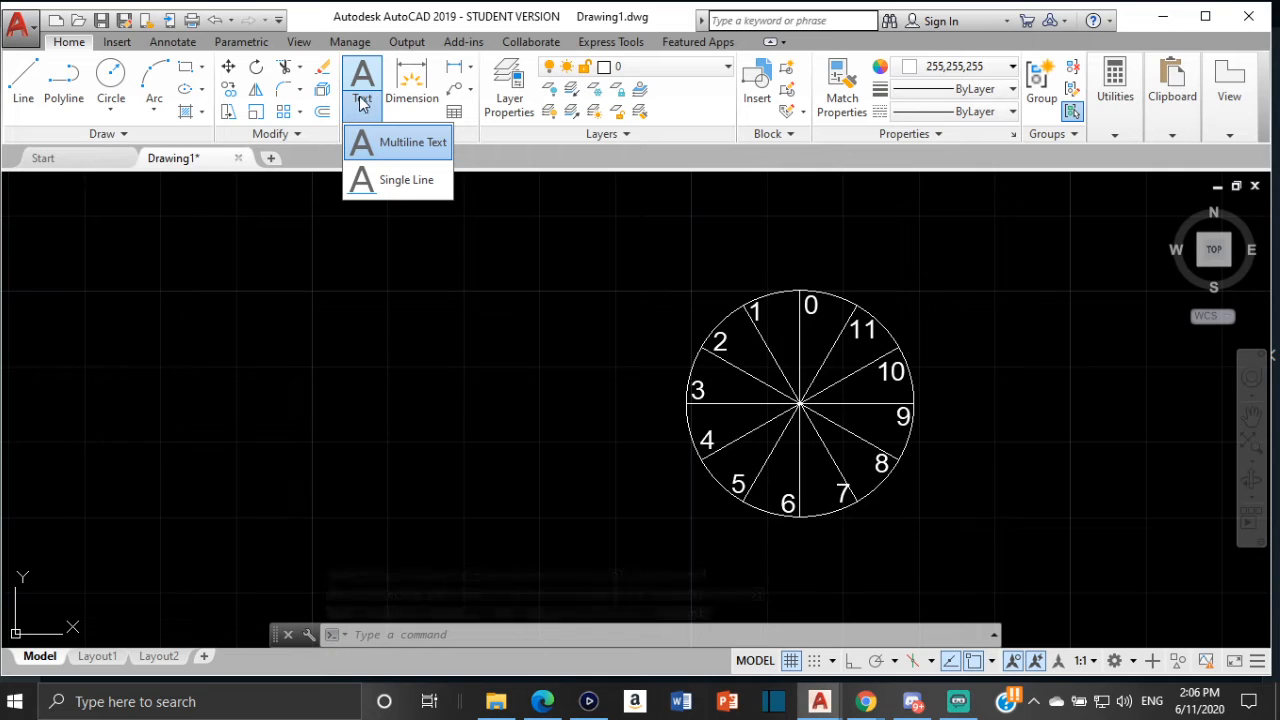
click(410, 143)
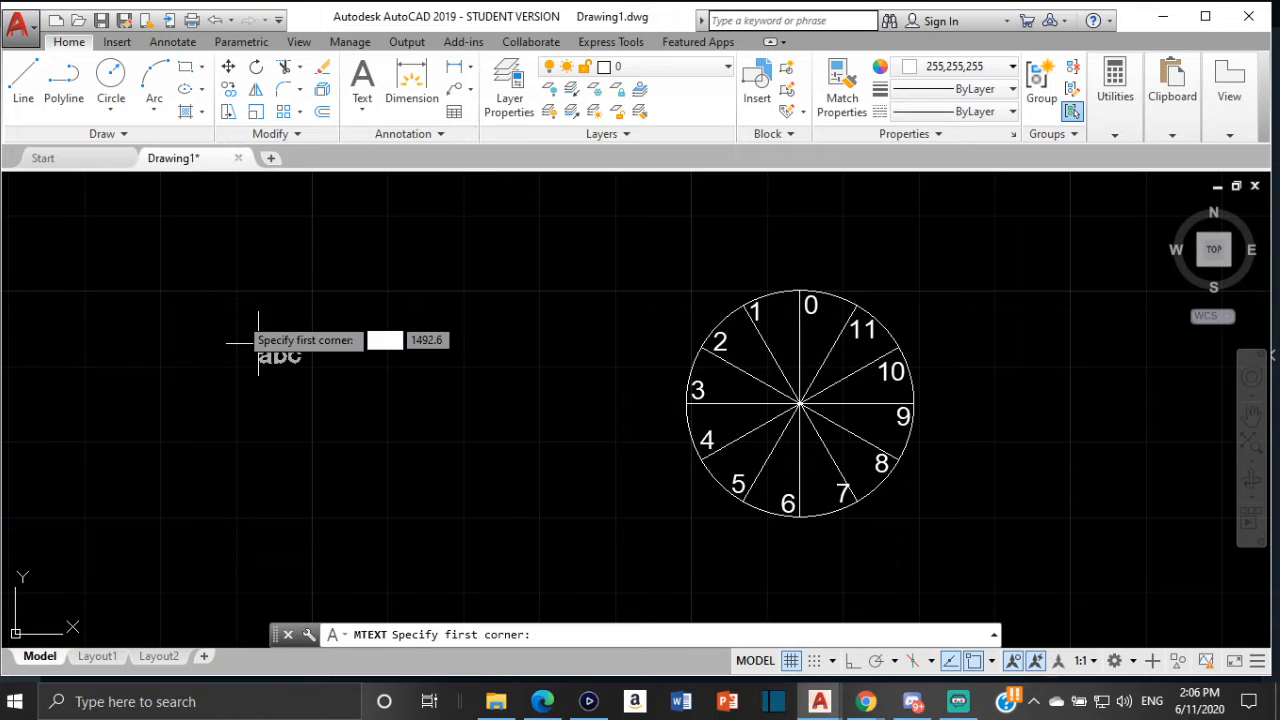
click(193, 227)
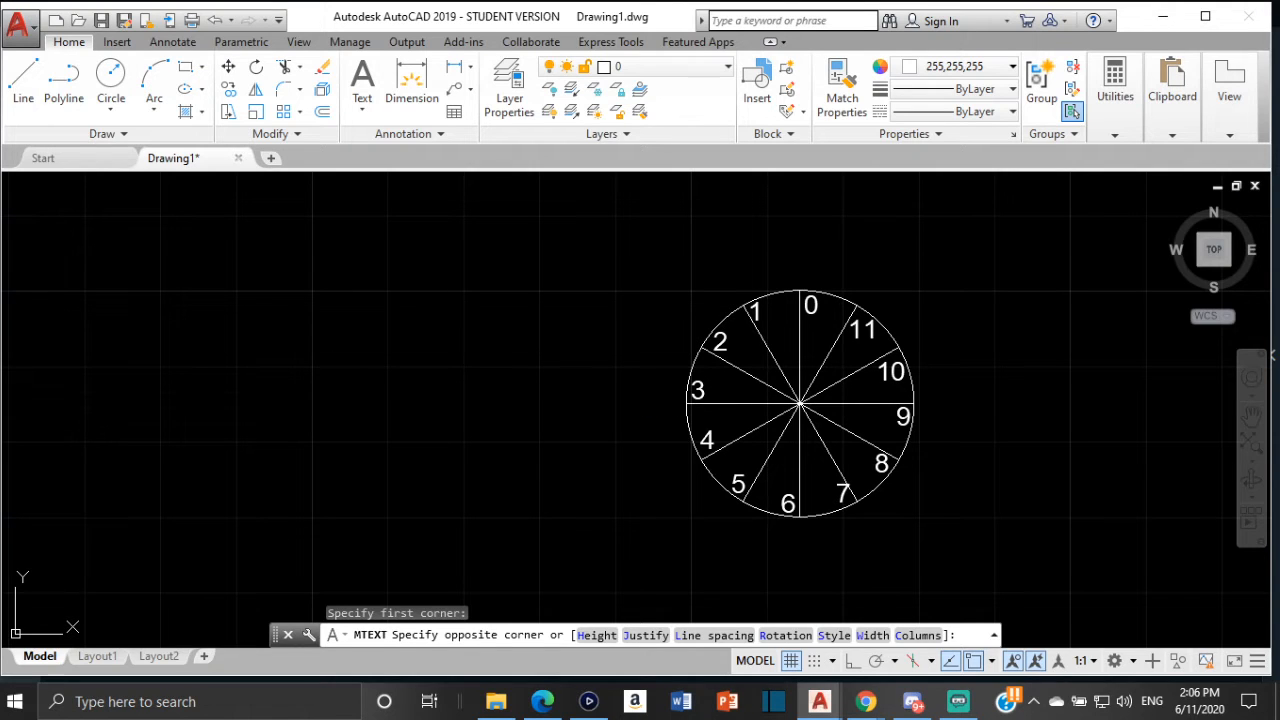
click(456, 379)
text(A)
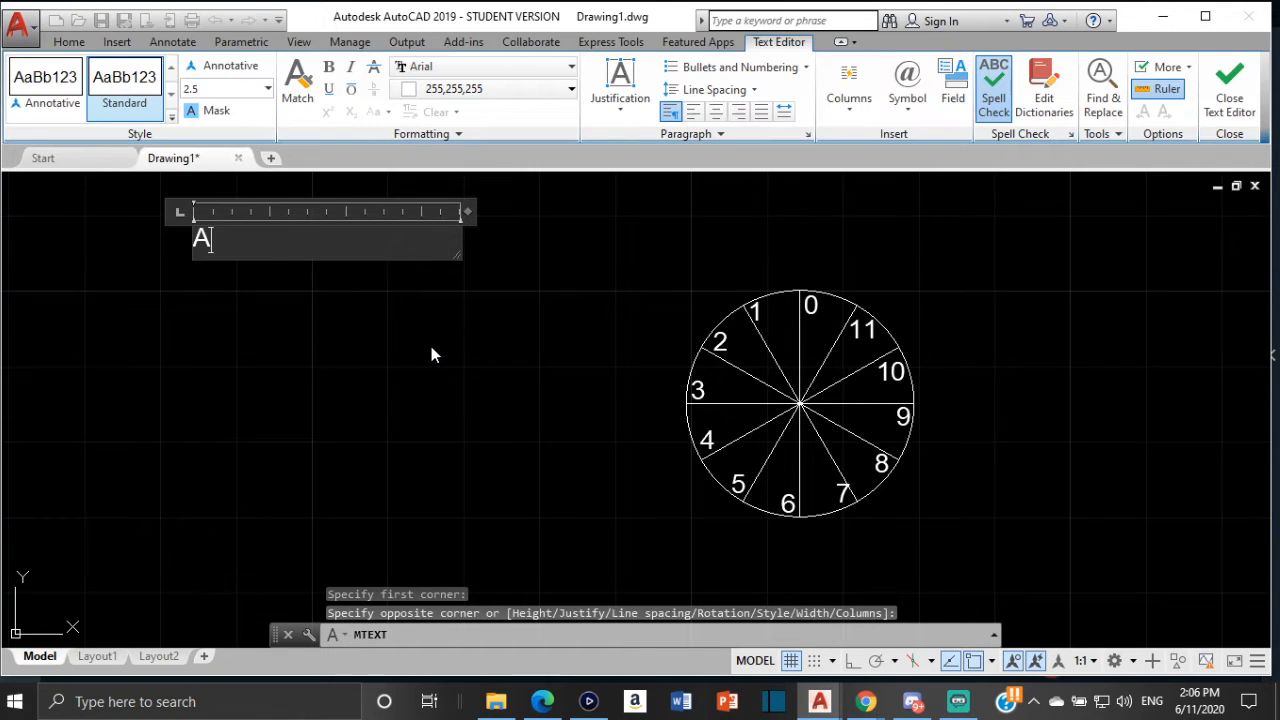
text(B)
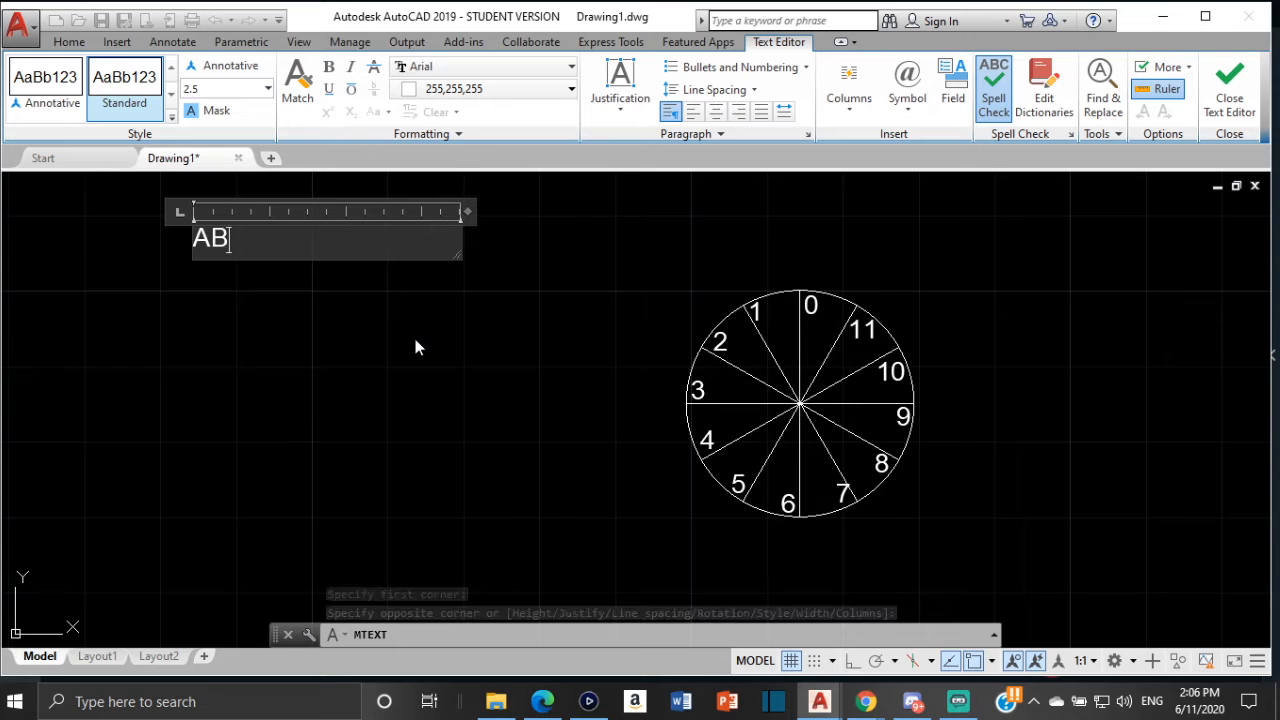
text(C)
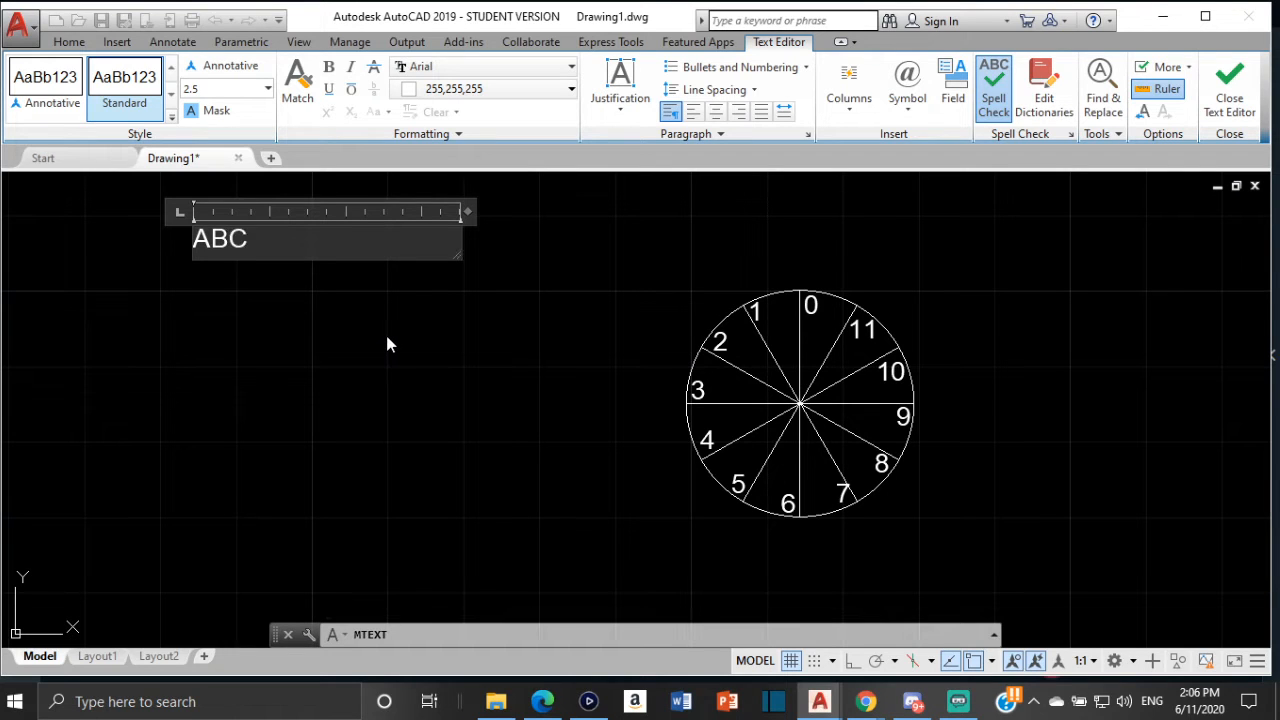
click(330, 332)
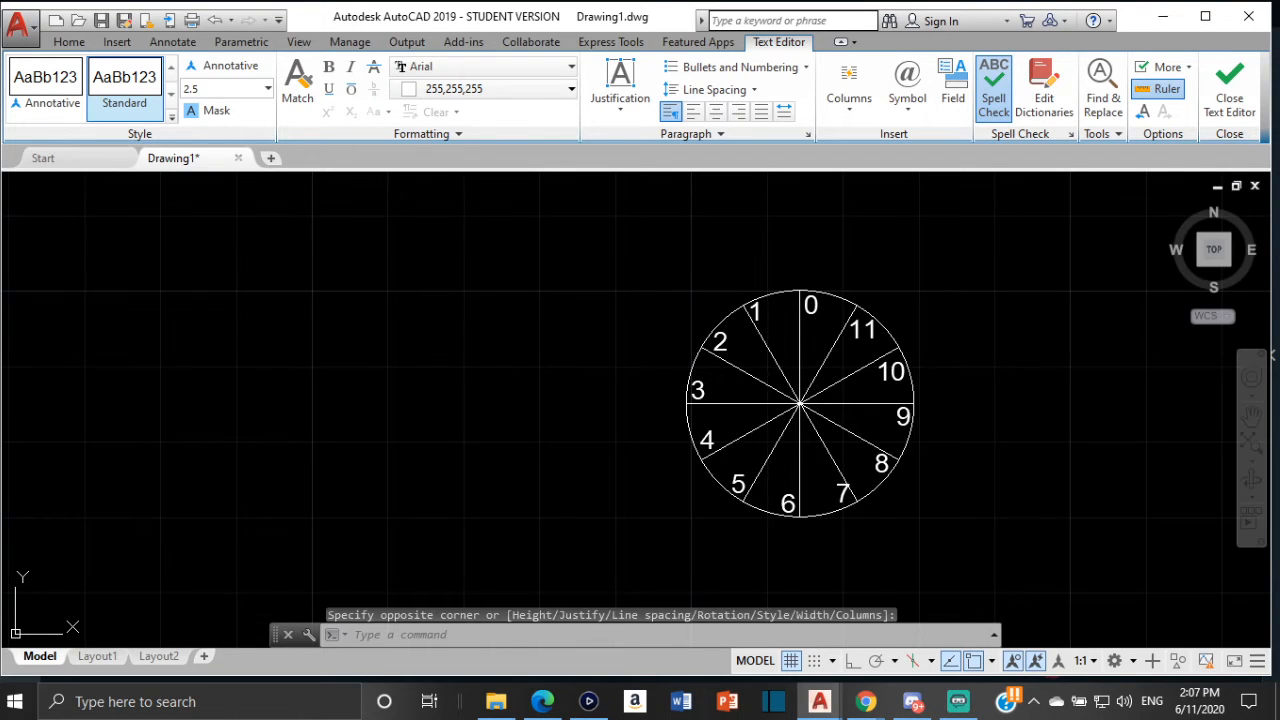
click(218, 238)
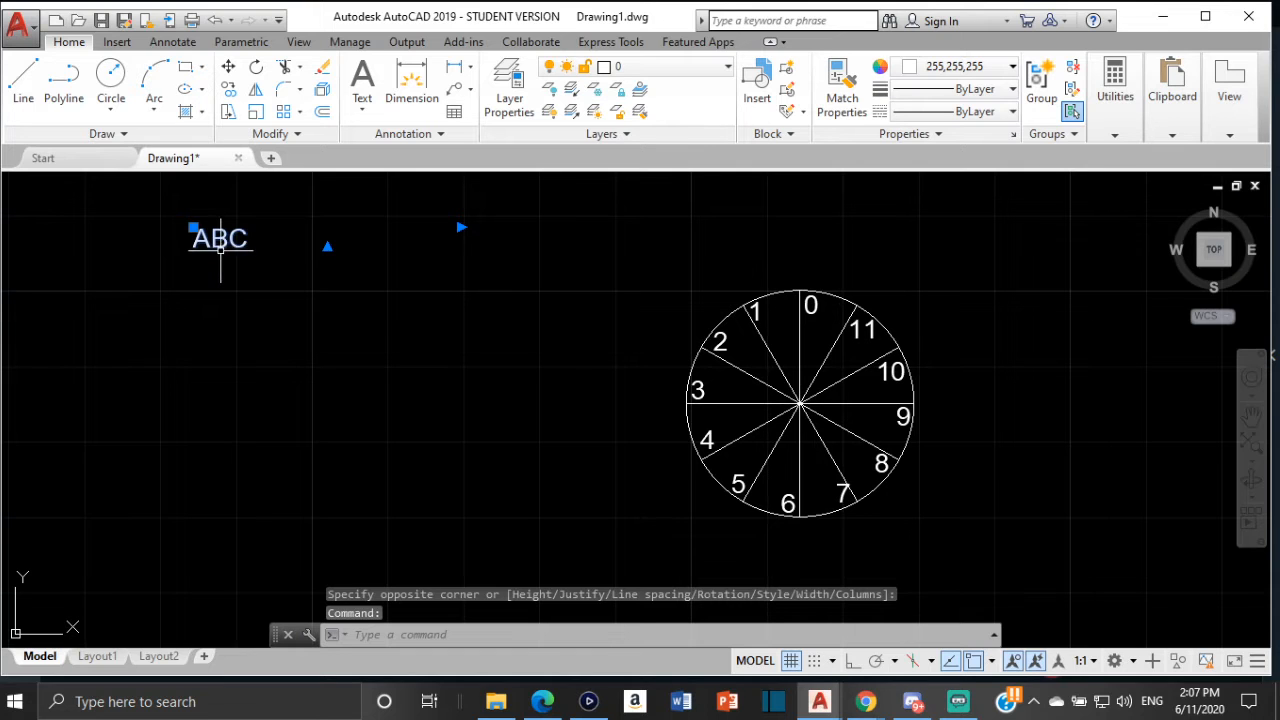
key(Delete)
Calculate the circle's circumference as pi*30 with QuickCalc
scroll(780, 420, down, 5)
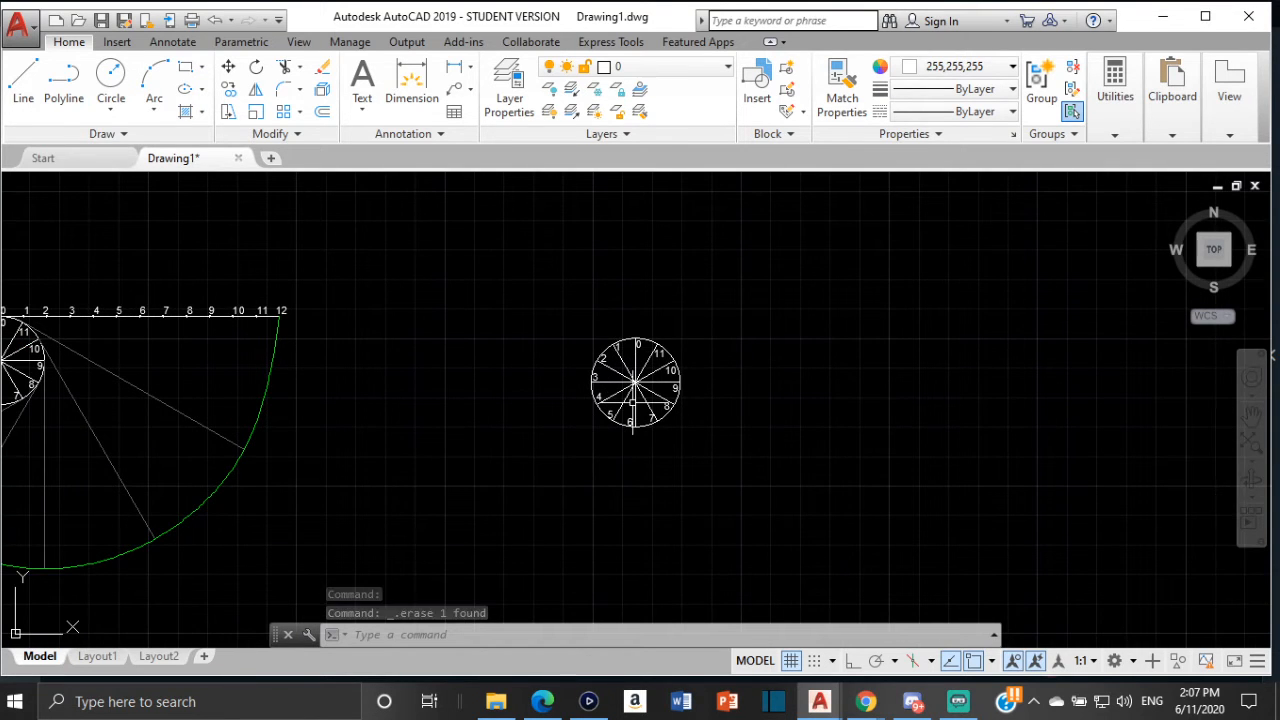
middle_drag(630, 400, 785, 428)
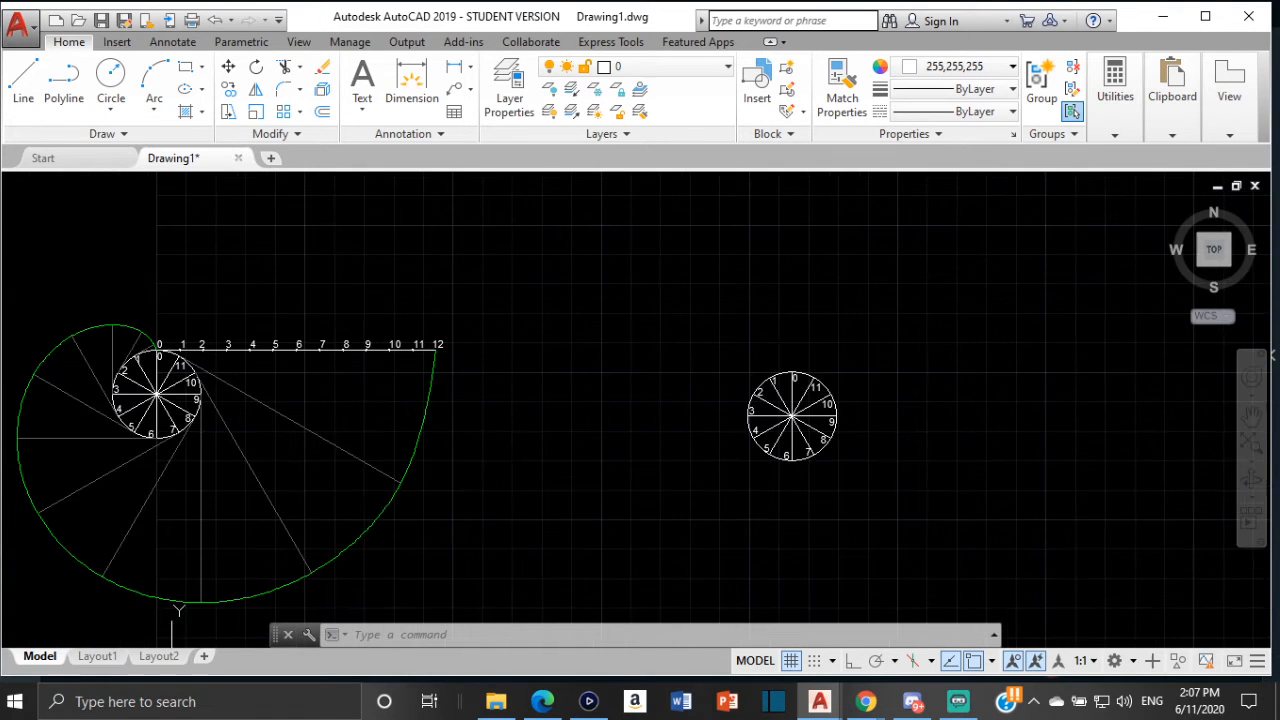
scroll(221, 365, up, 4)
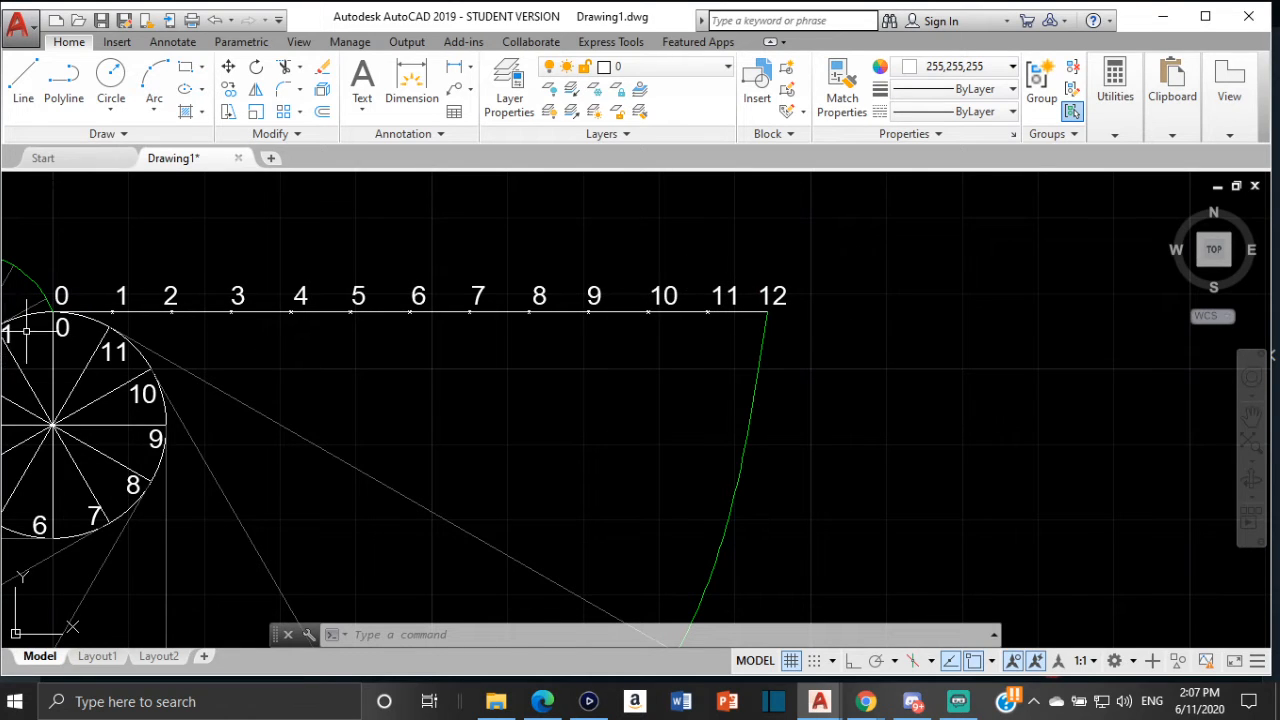
scroll(497, 362, down, 2)
middle_drag(500, 366, 206, 349)
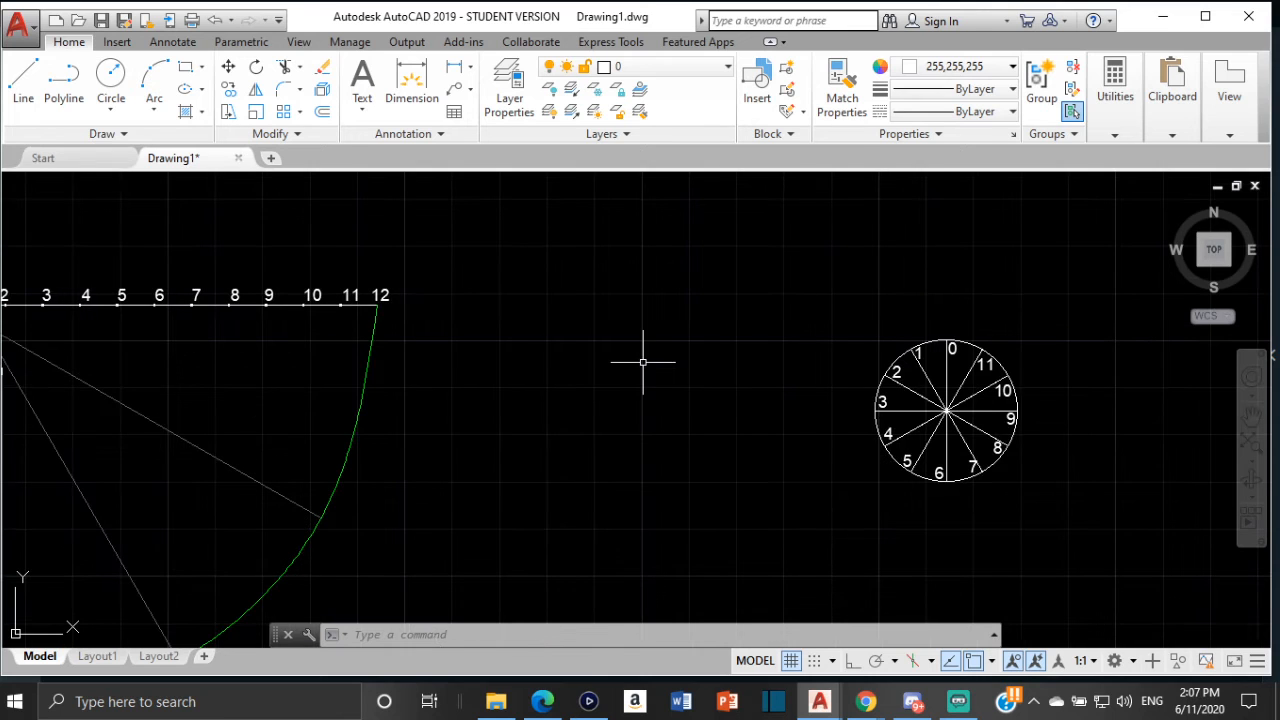
scroll(762, 364, down, 2)
middle_drag(762, 362, 616, 401)
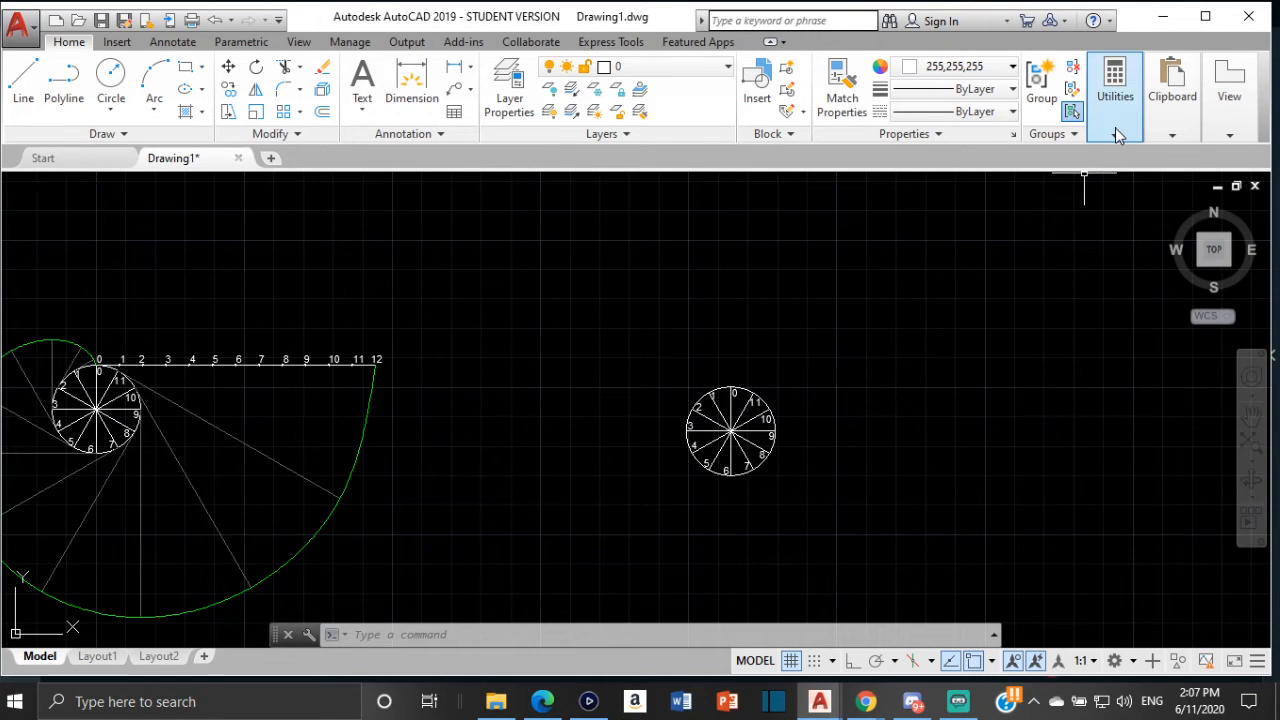
click(1116, 134)
click(1120, 200)
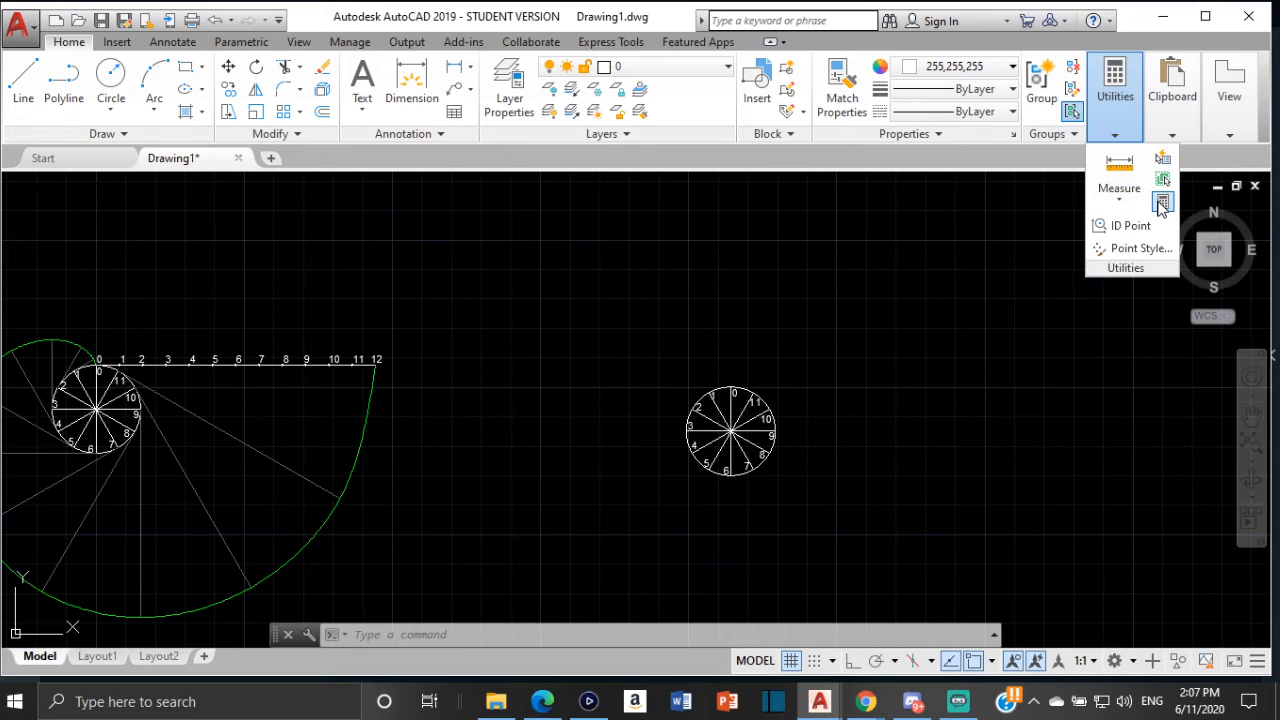
click(1161, 204)
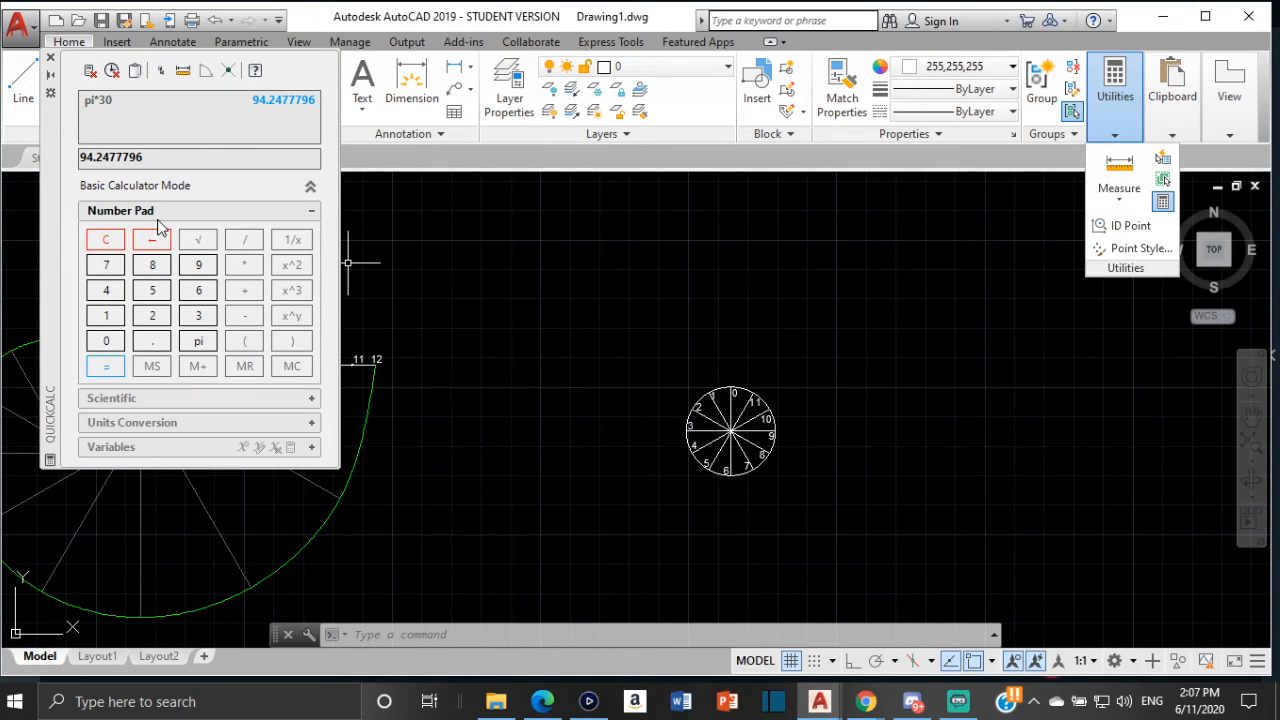
click(117, 243)
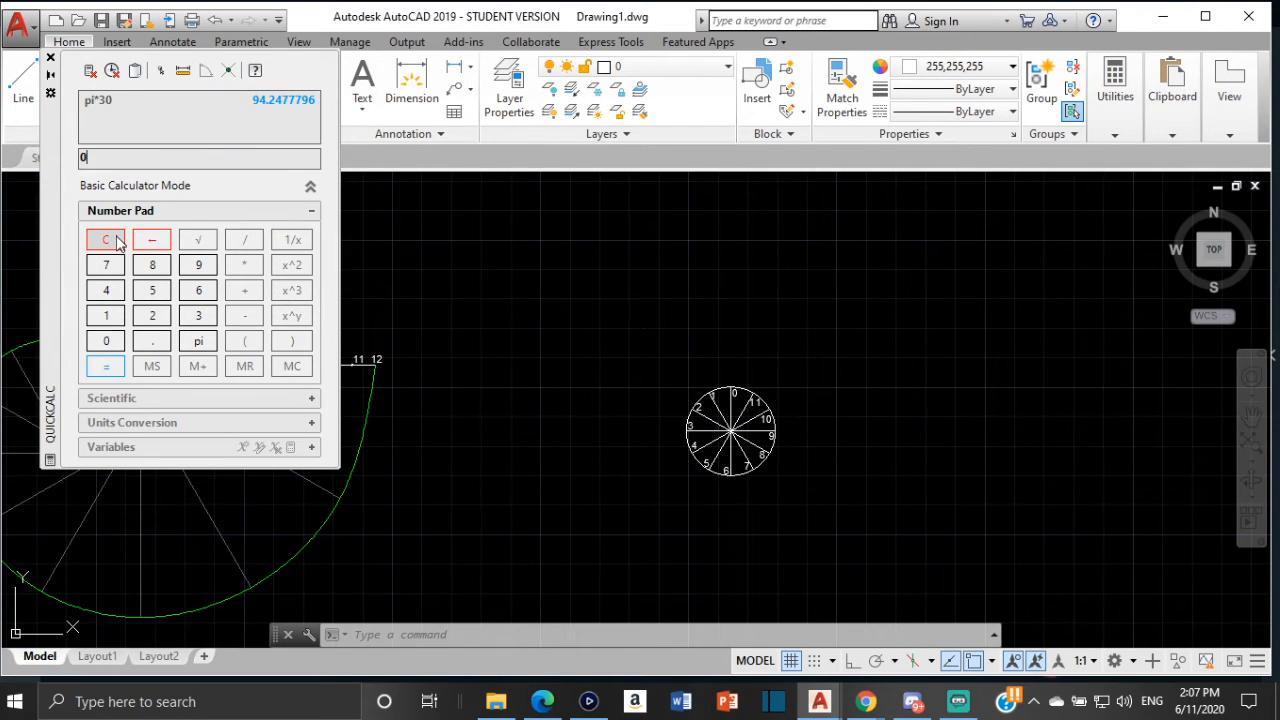
click(199, 342)
click(246, 264)
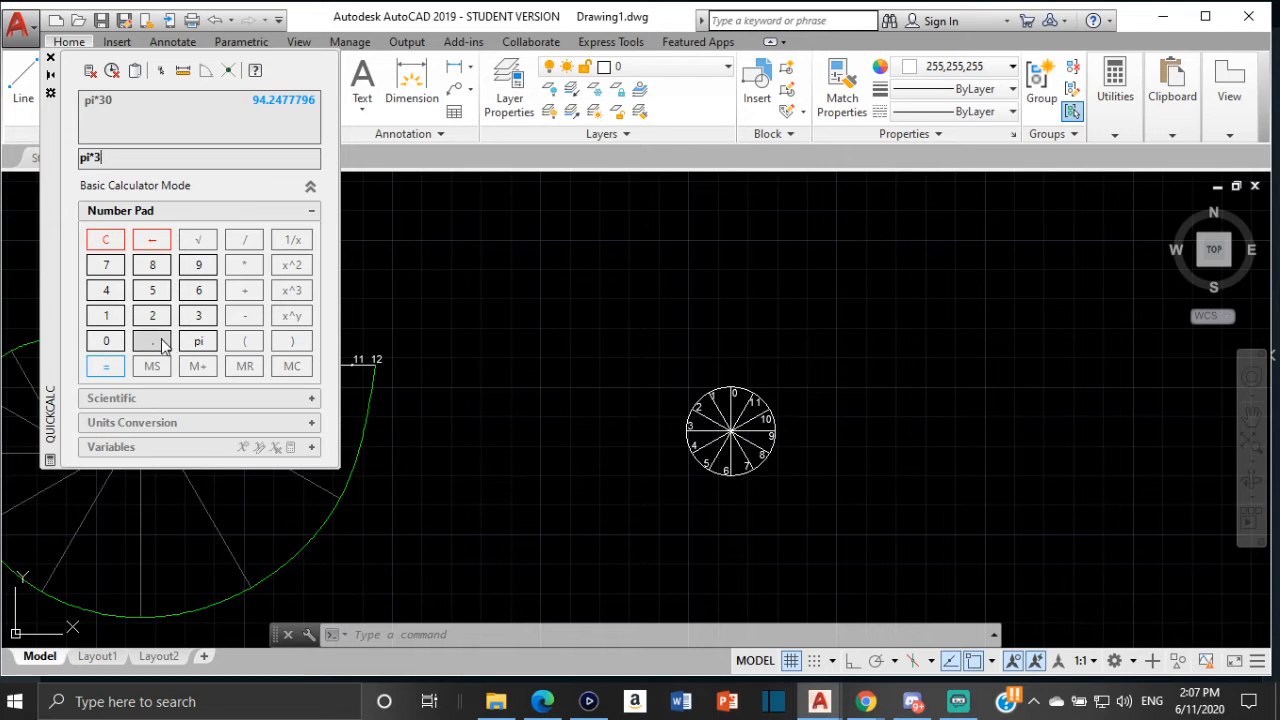
click(106, 340)
click(106, 366)
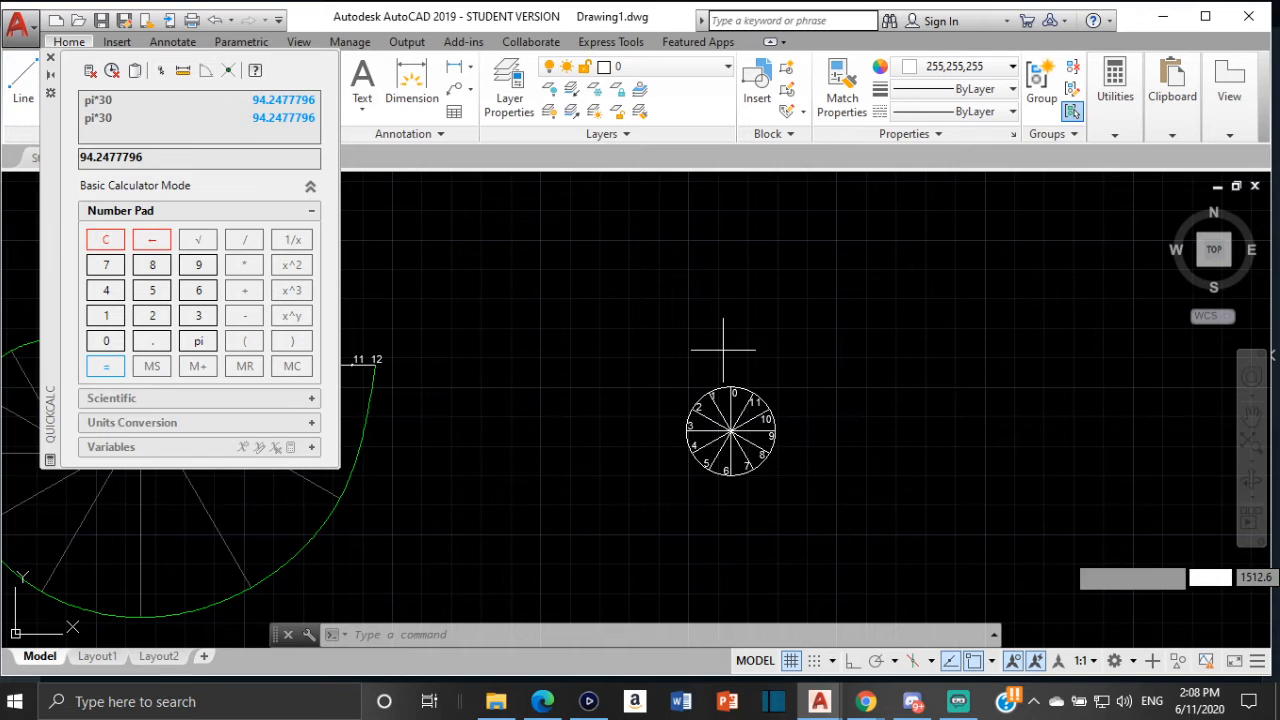
click(51, 58)
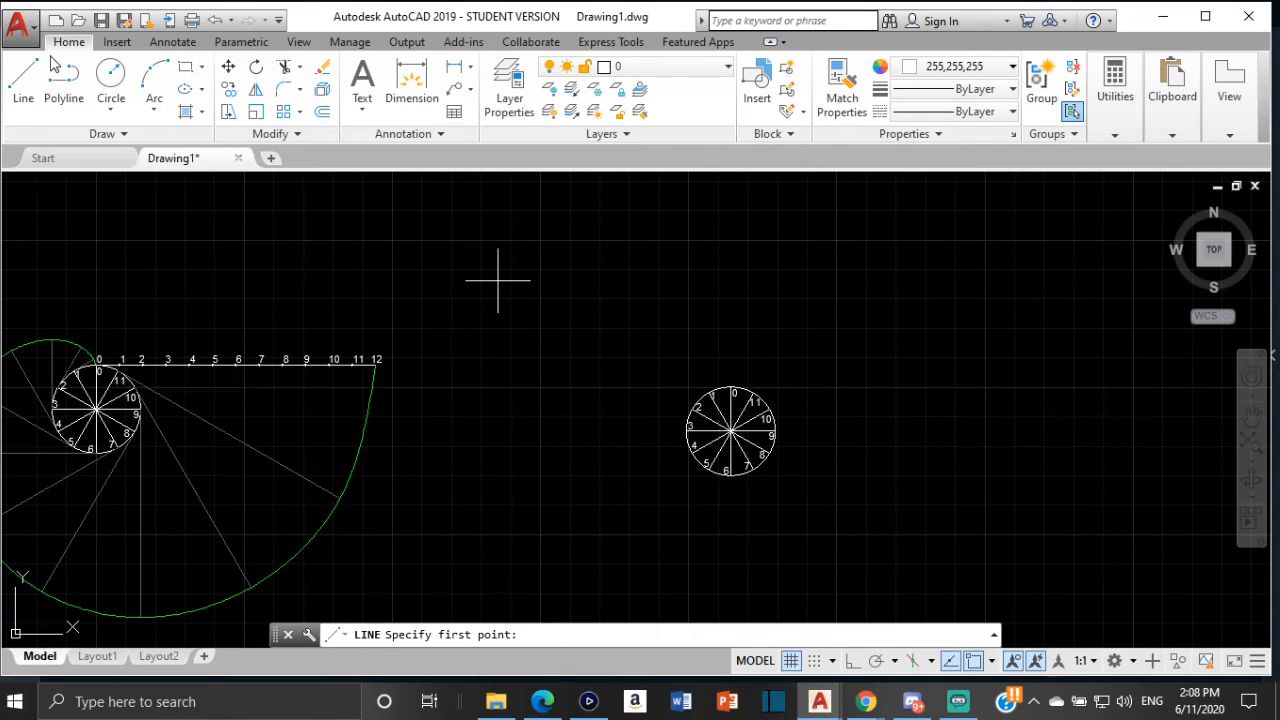
Turn on Ortho and draw a 94.25 mm horizontal line from the new circle's top quadrant to the right
click(28, 75)
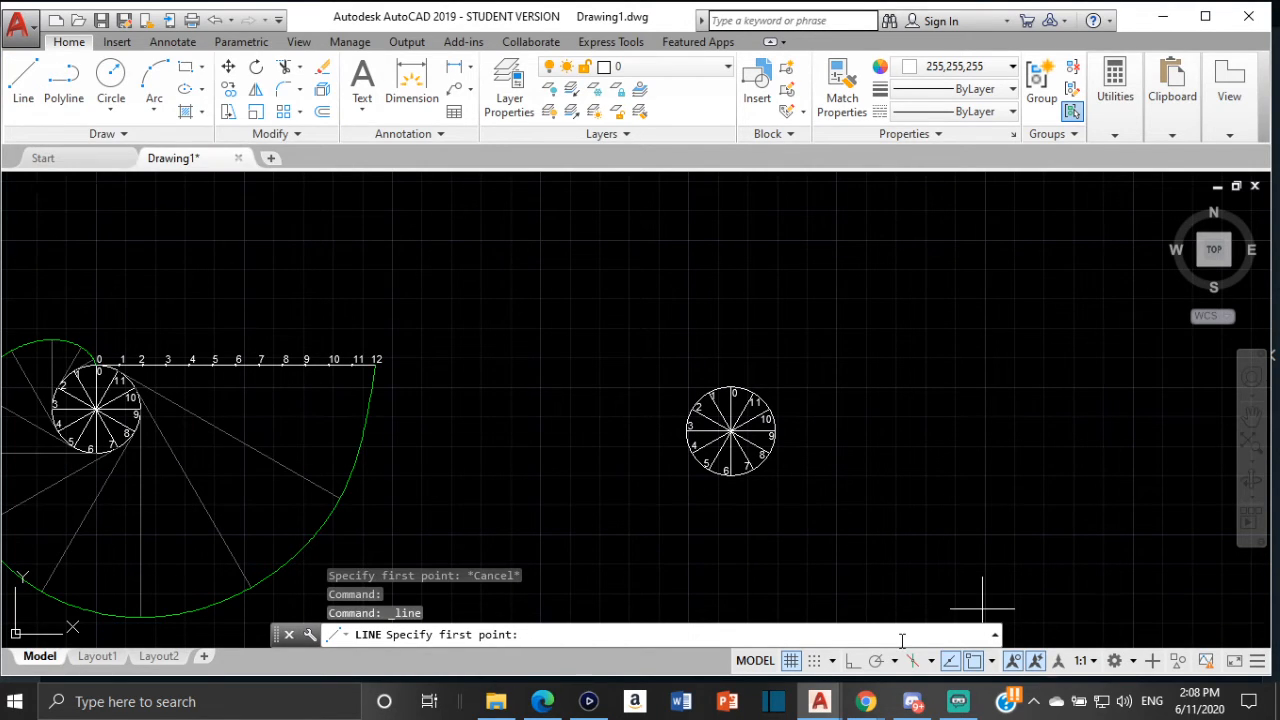
click(852, 661)
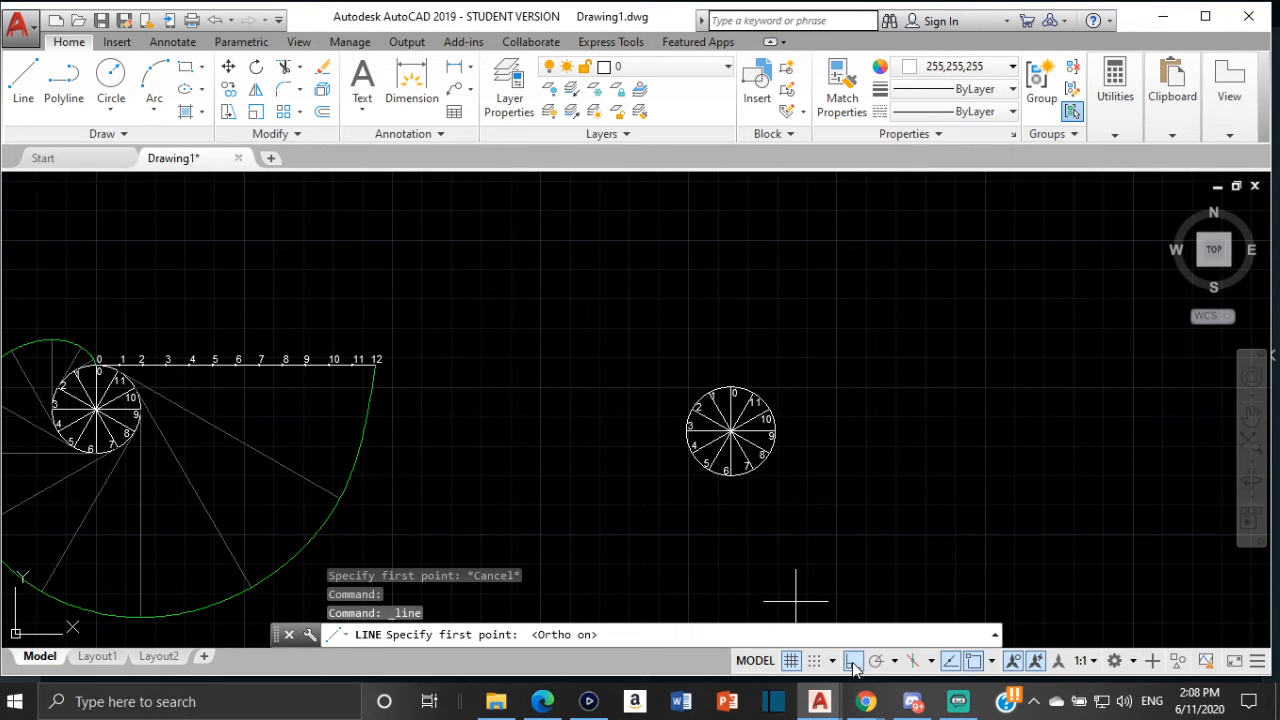
click(23, 80)
scroll(731, 390, up, 3)
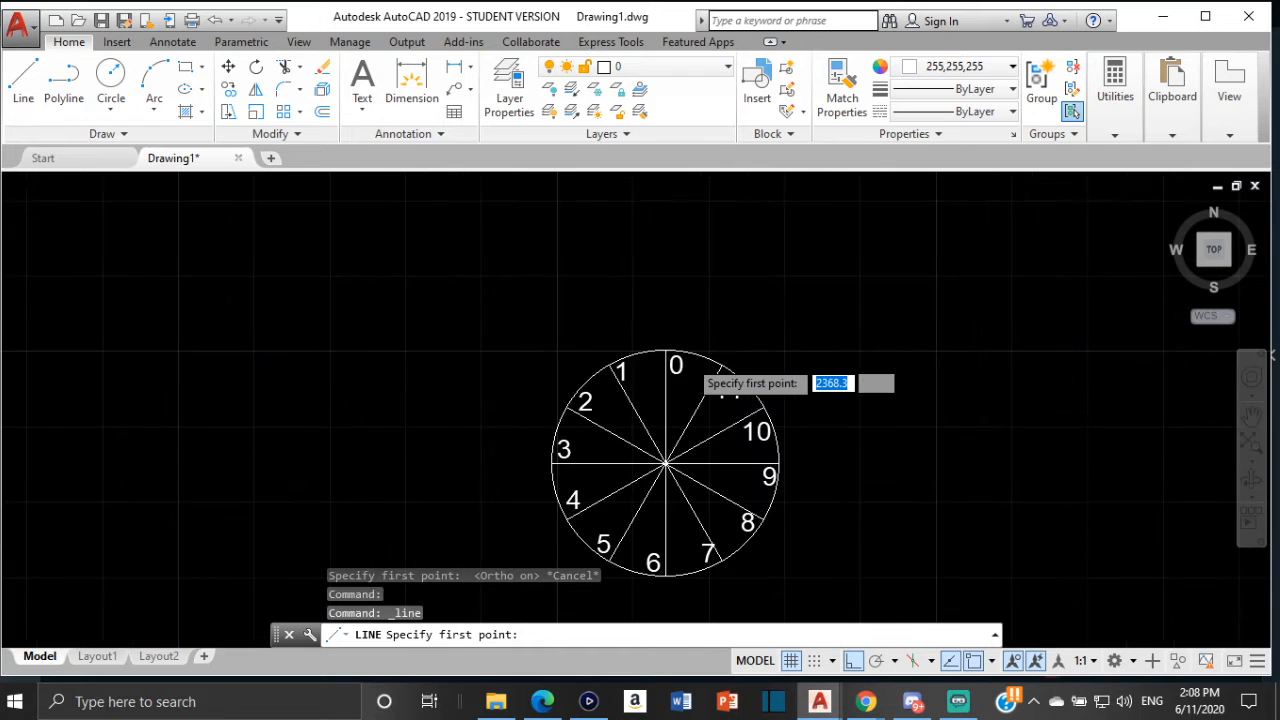
click(653, 343)
scroll(663, 341, down, 2)
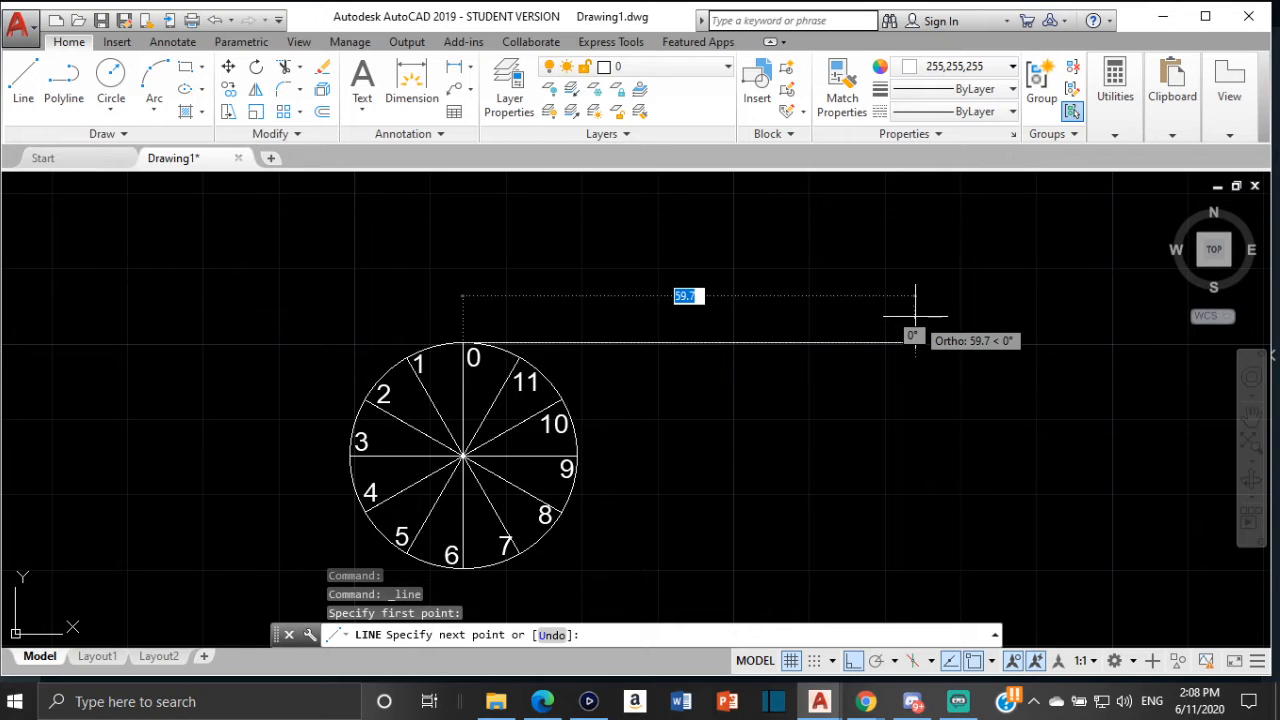
text(9)
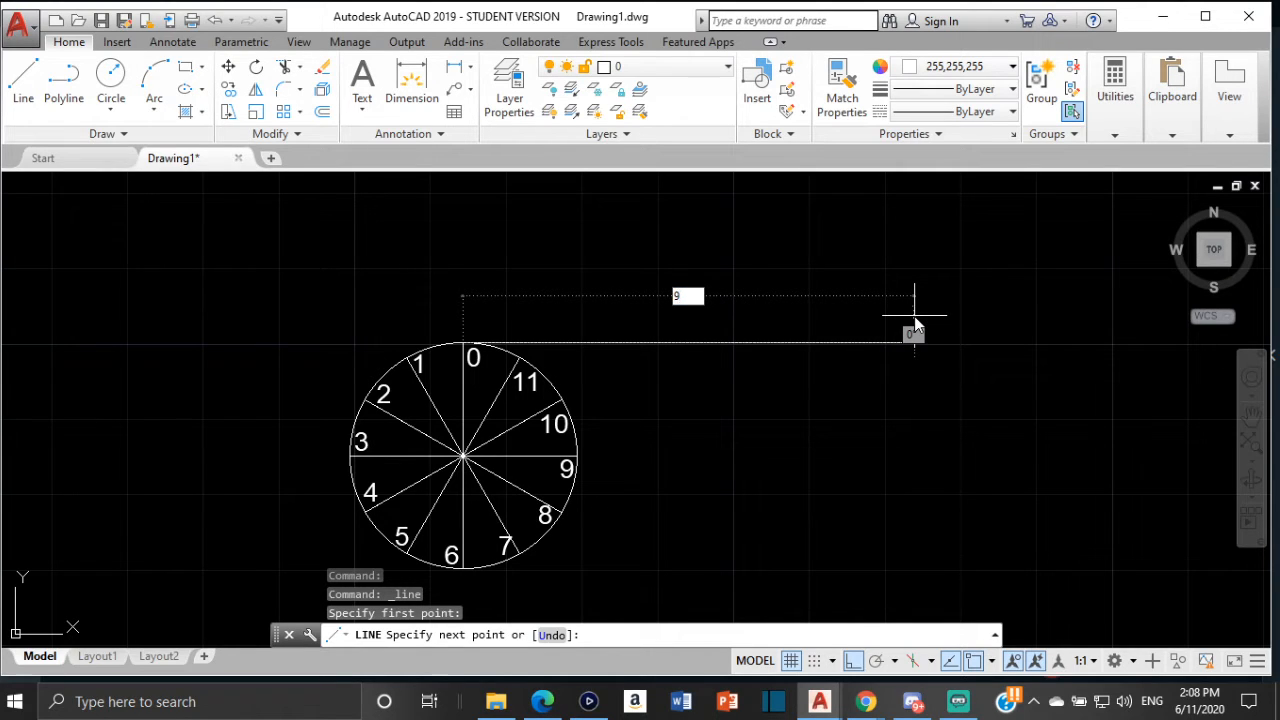
text(4.25)
key(Return)
key(Escape)
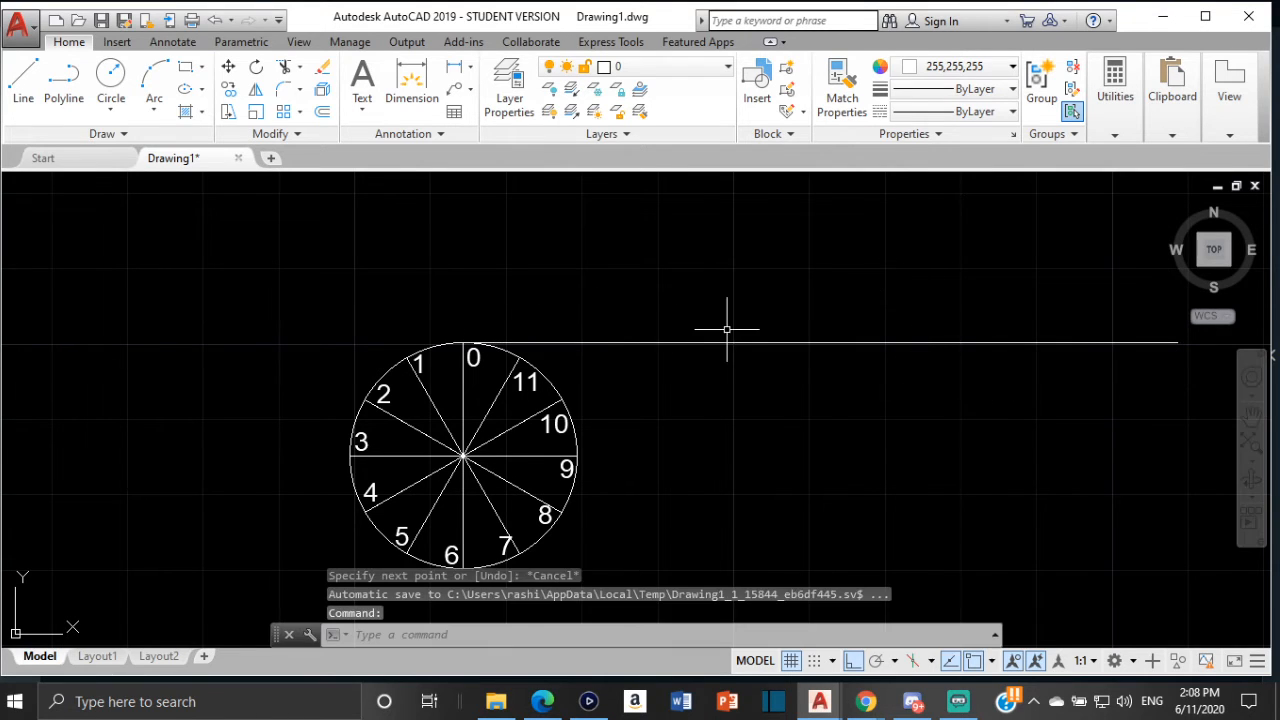
scroll(990, 333, down, 2)
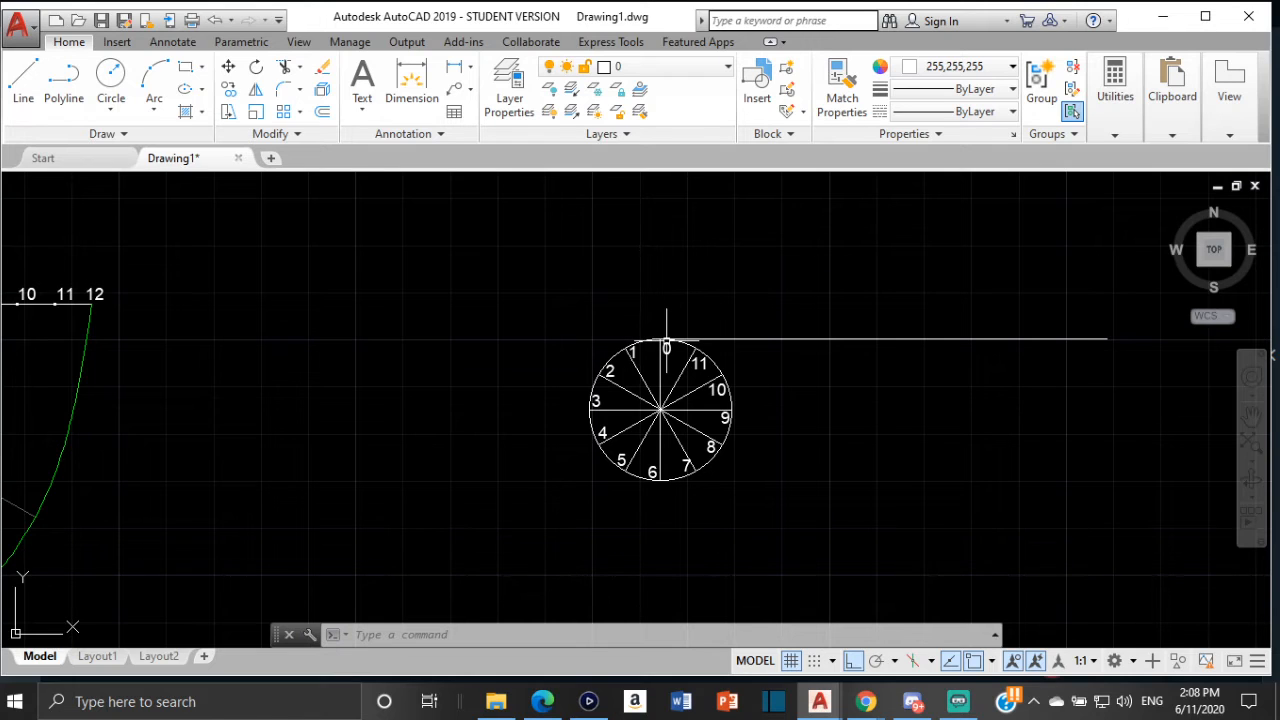
middle_drag(870, 378, 817, 371)
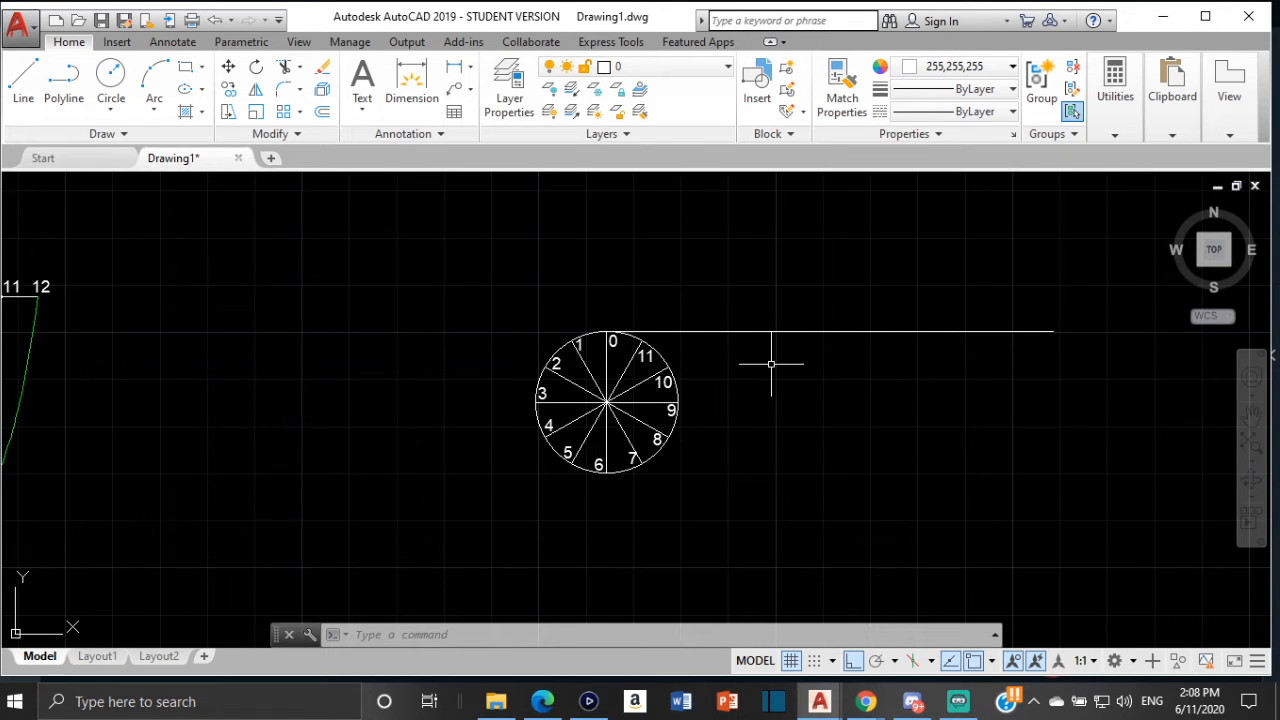
text(DI)
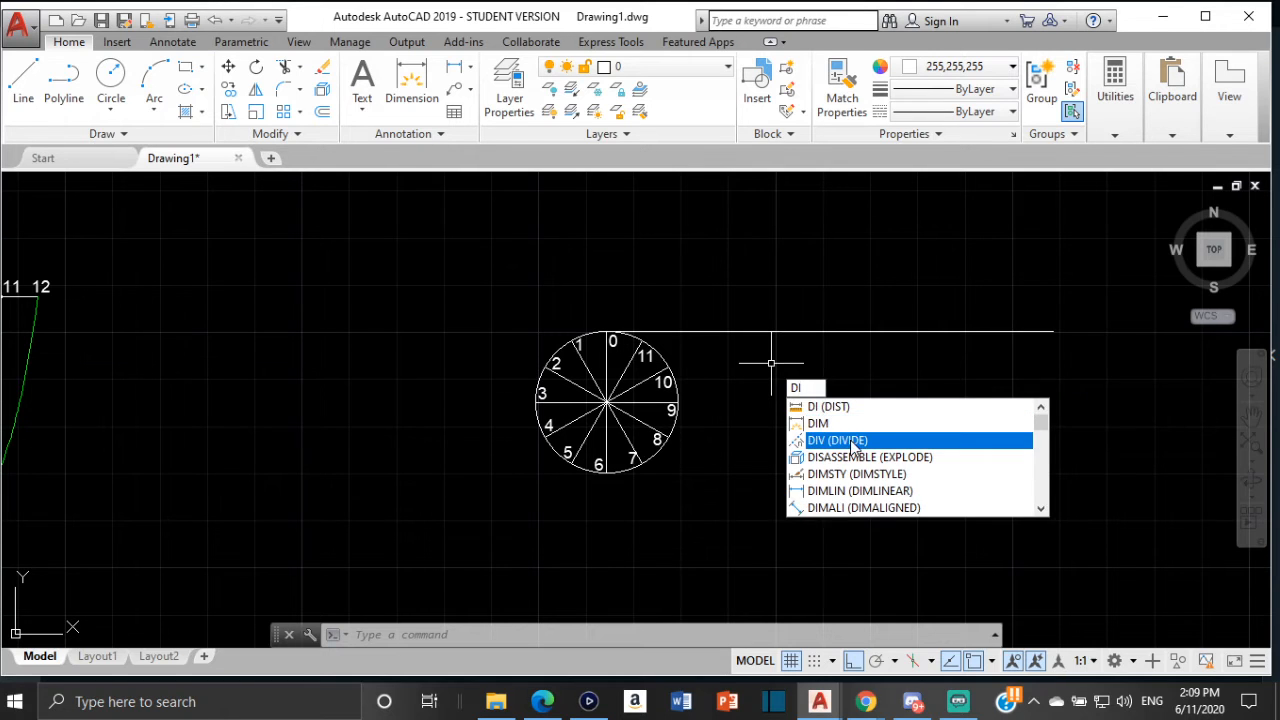
click(850, 442)
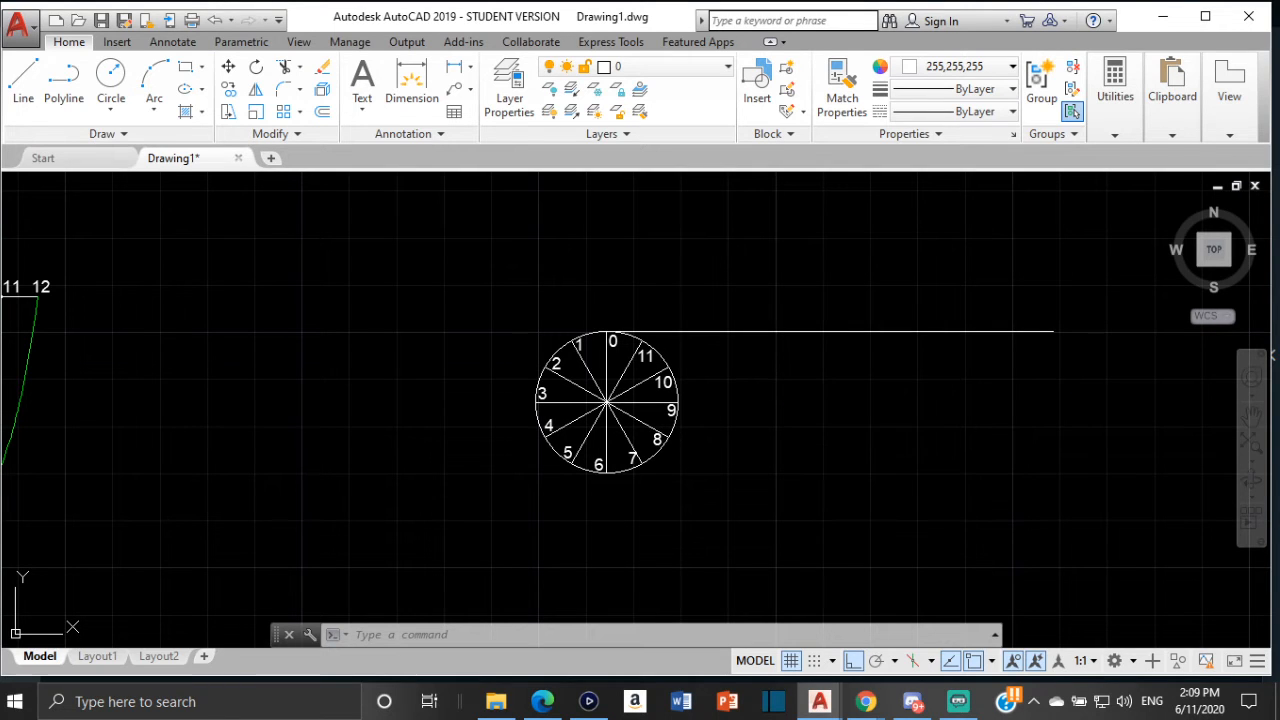
click(790, 329)
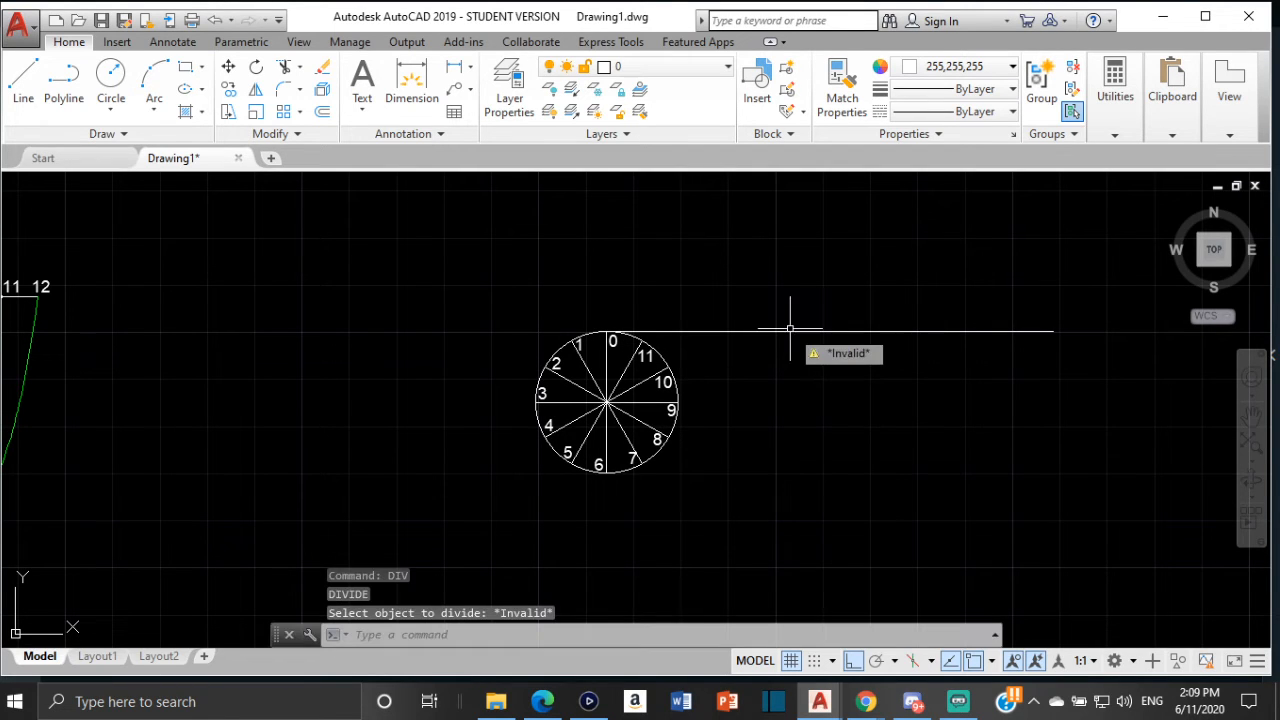
click(797, 331)
key(Escape)
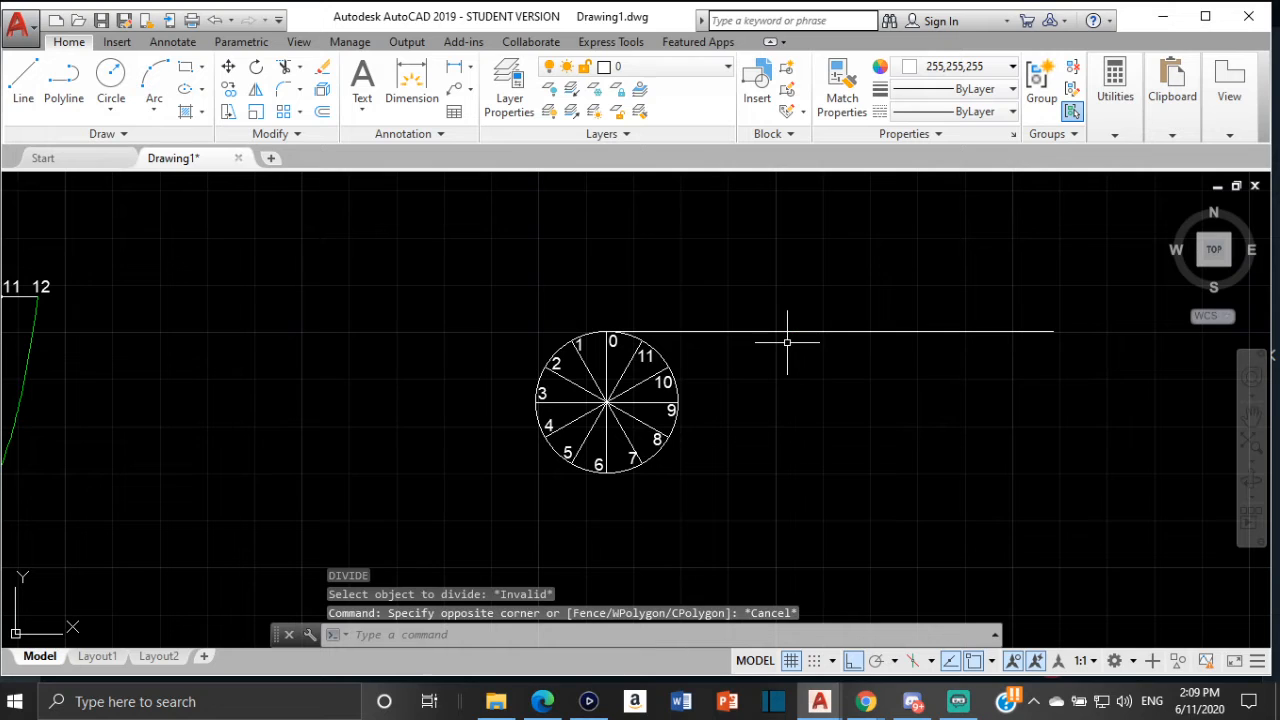
Divide the new circumference line into 12 equal segments with the DIVIDE command
text(DI)
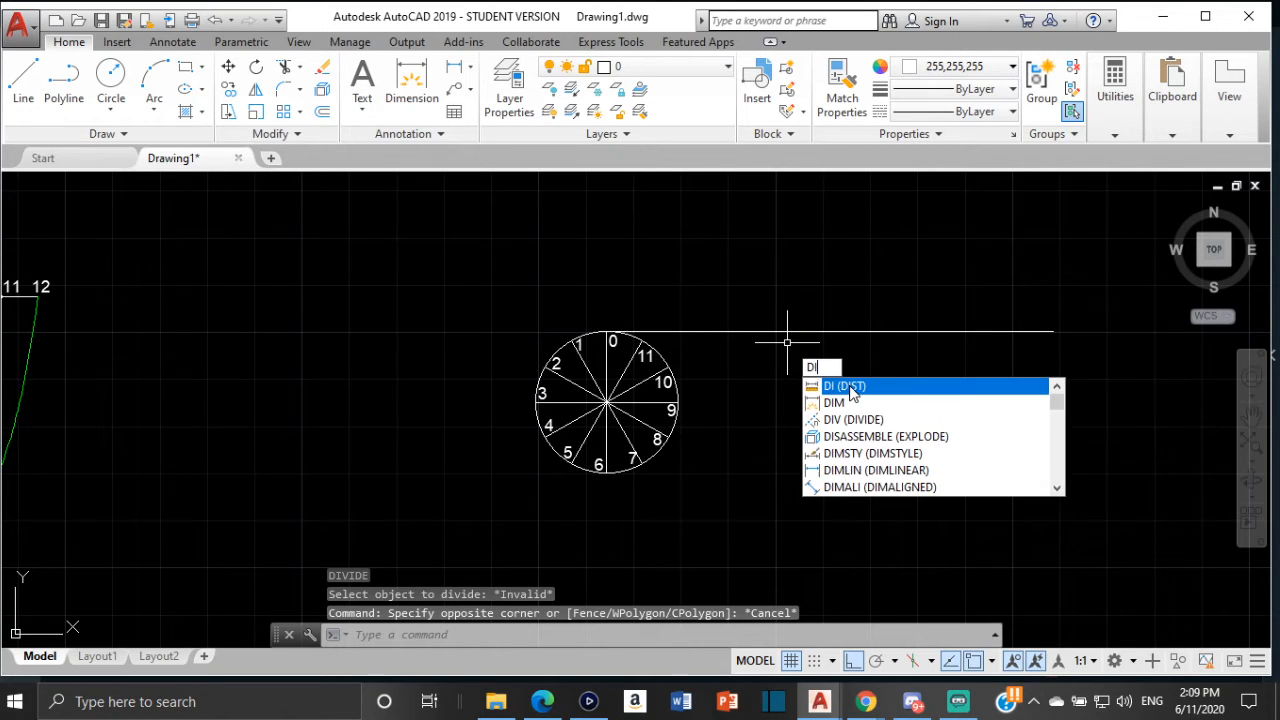
click(862, 428)
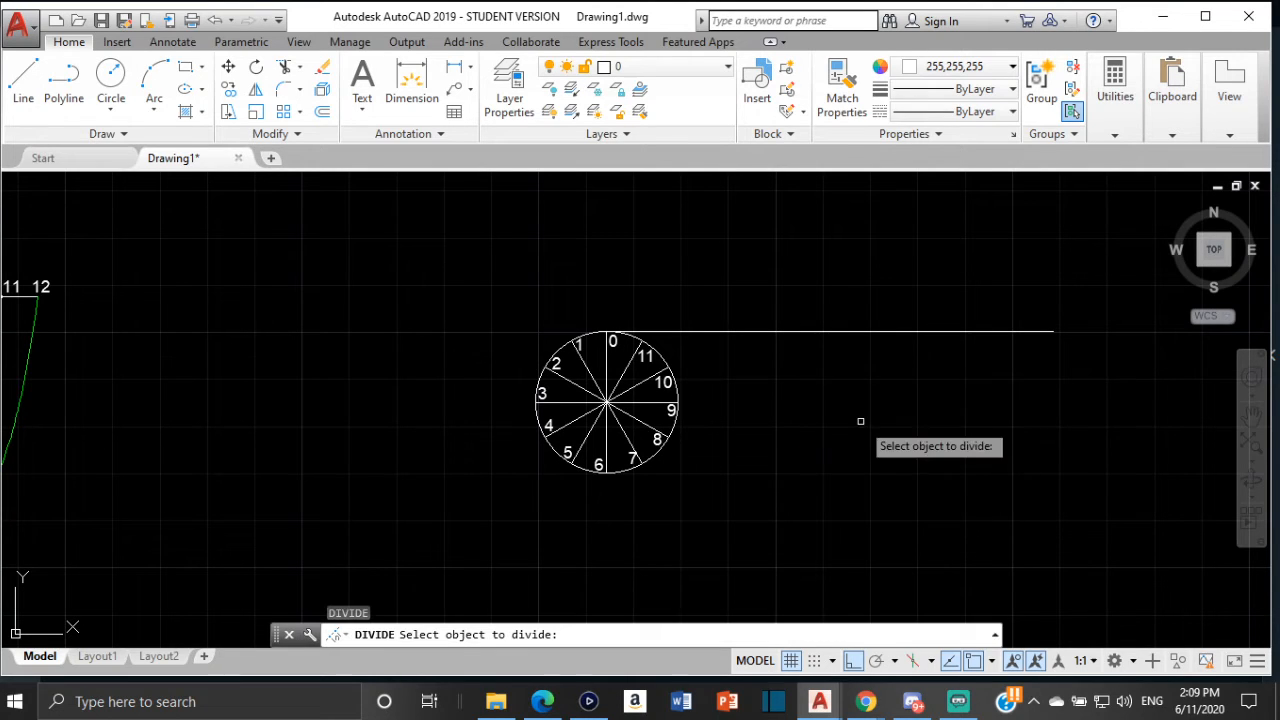
click(836, 333)
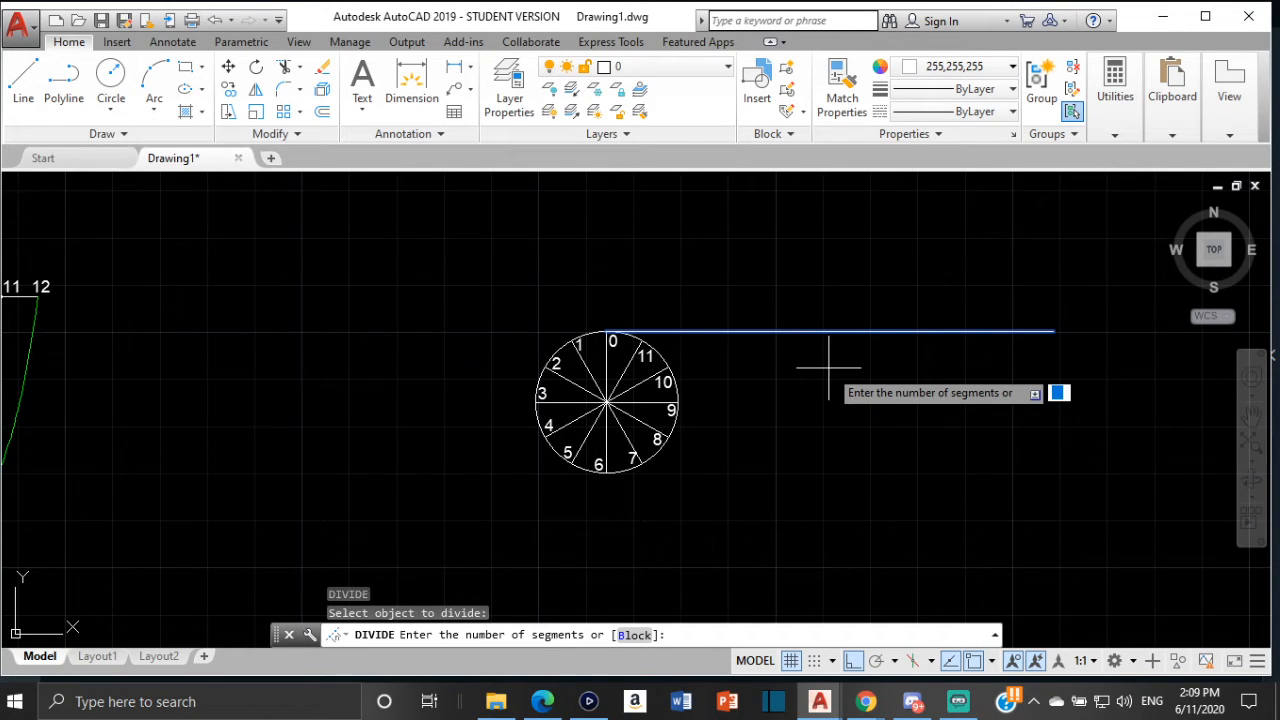
text(12)
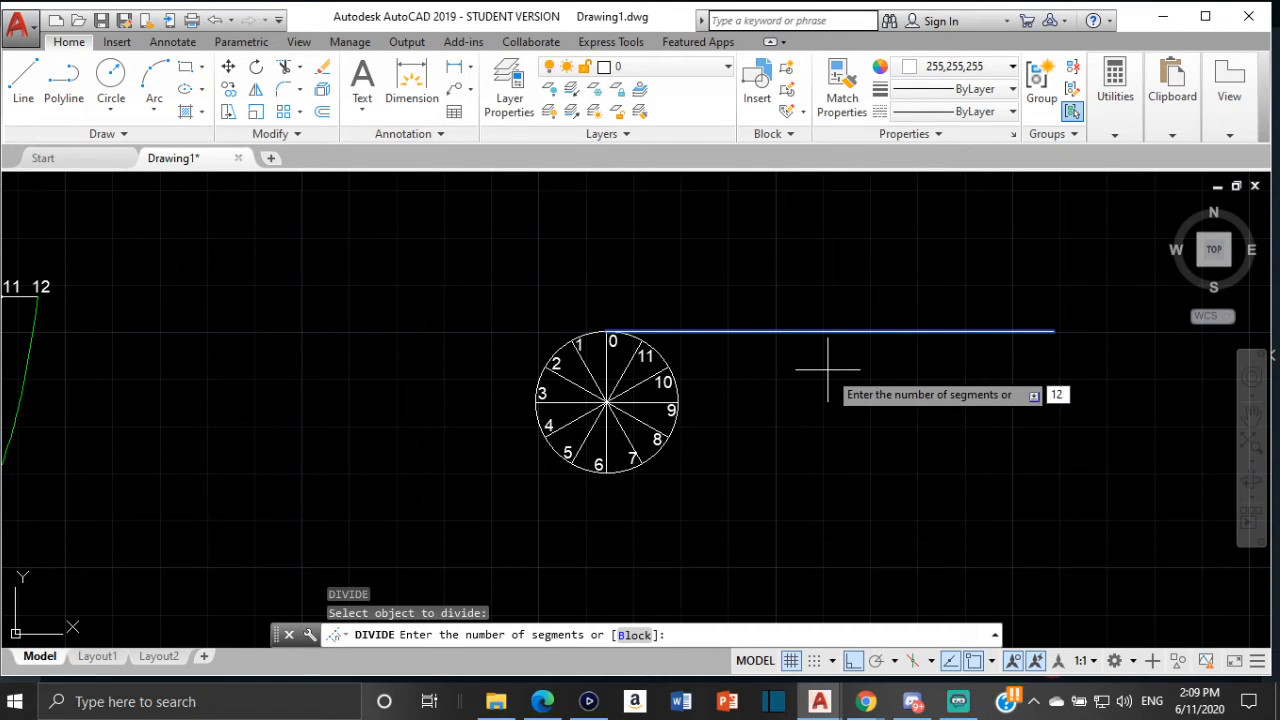
key(Return)
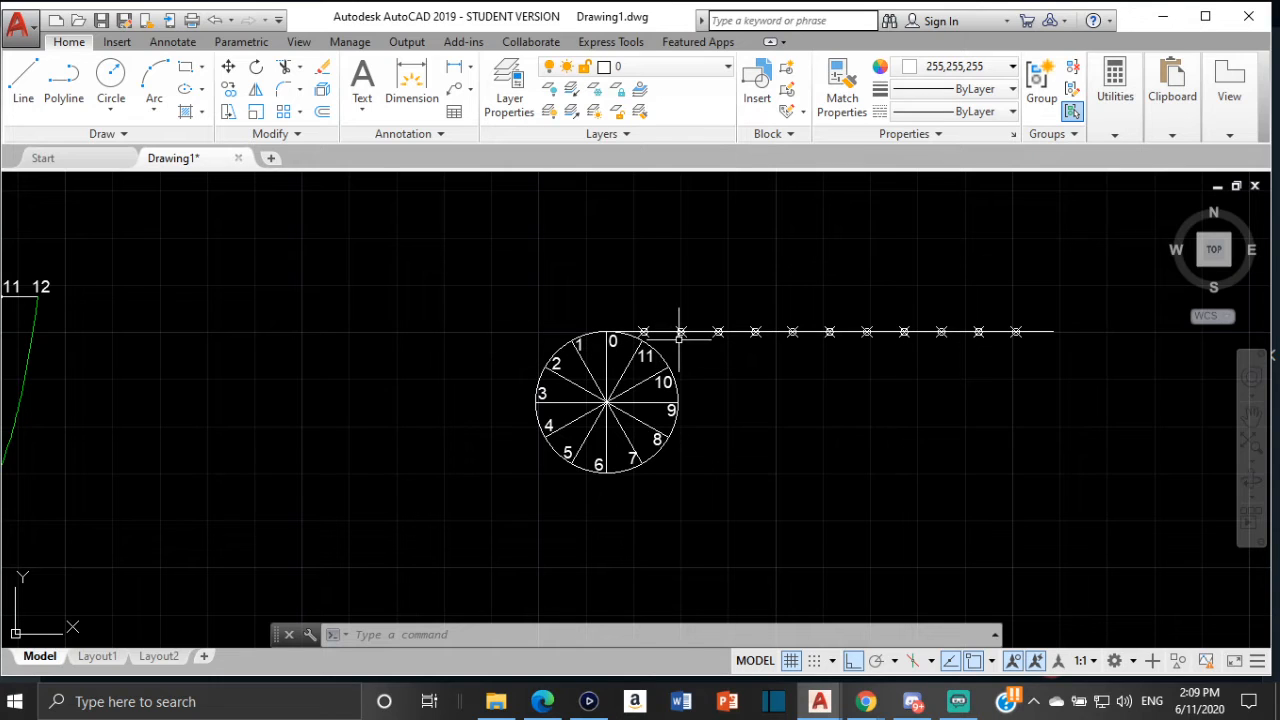
Set the point style to the circled cross so the division points show on the line
text(DDPTYPE)
click(762, 397)
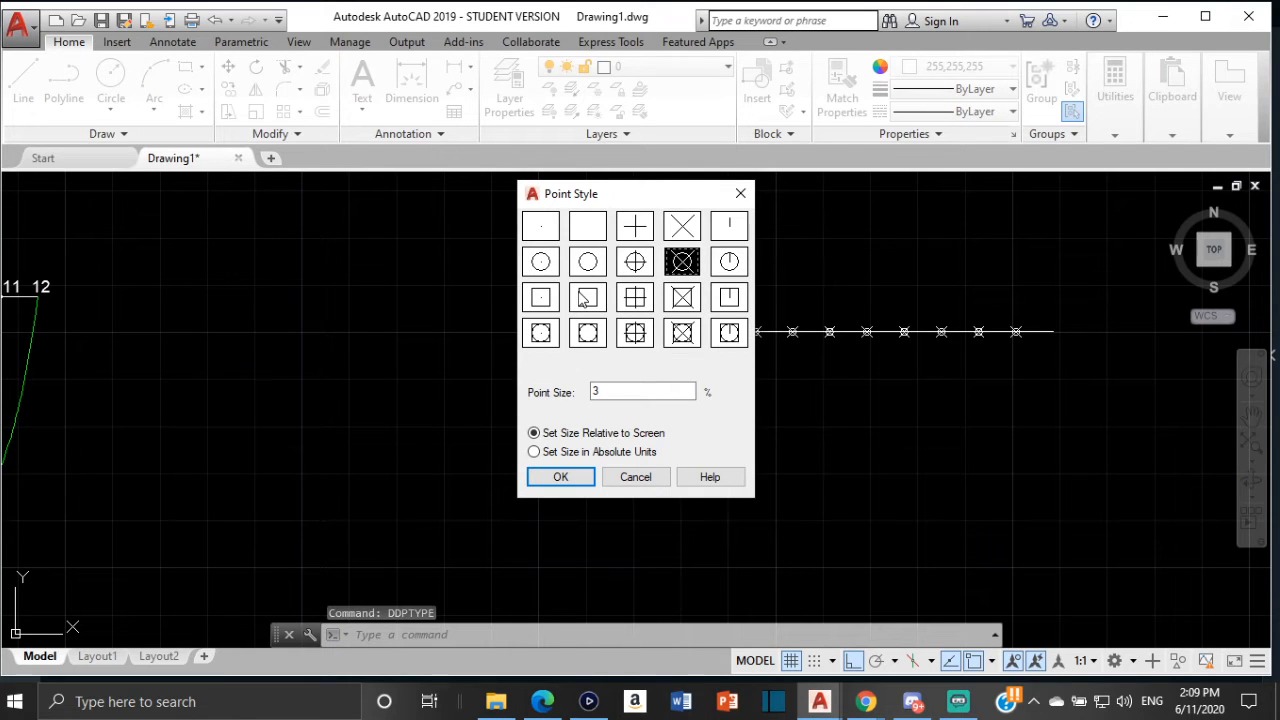
click(689, 229)
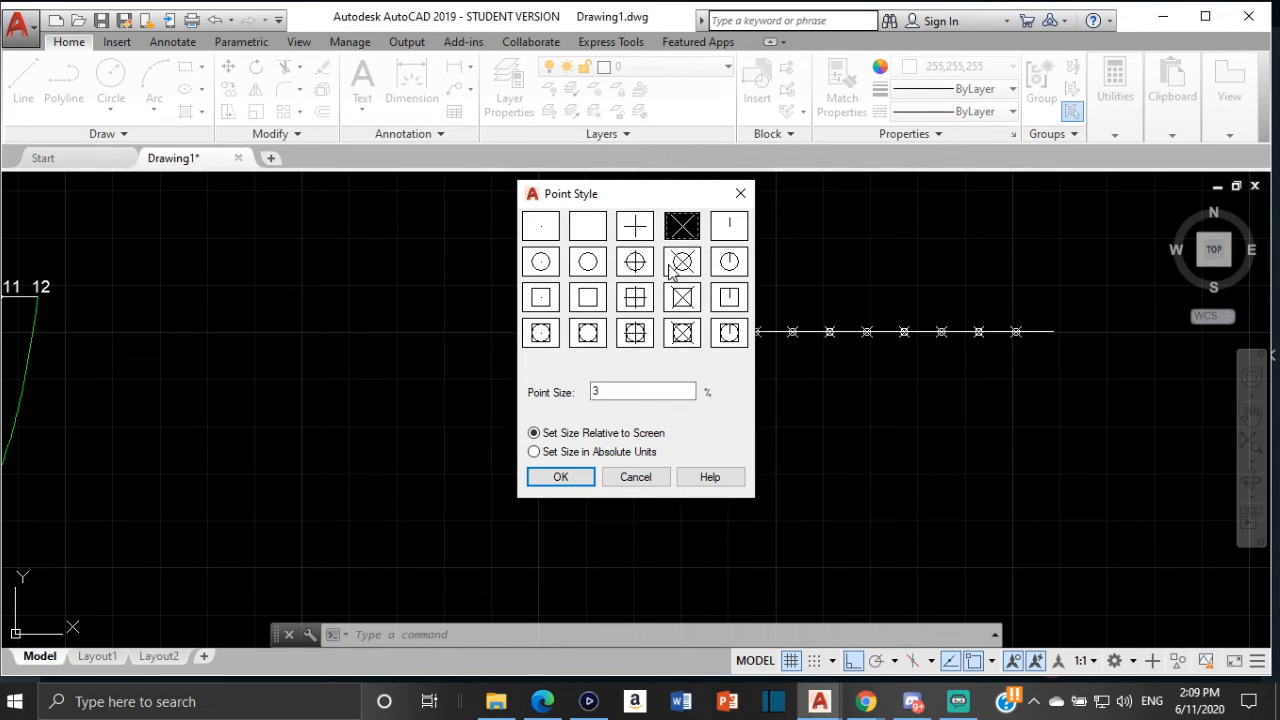
click(684, 262)
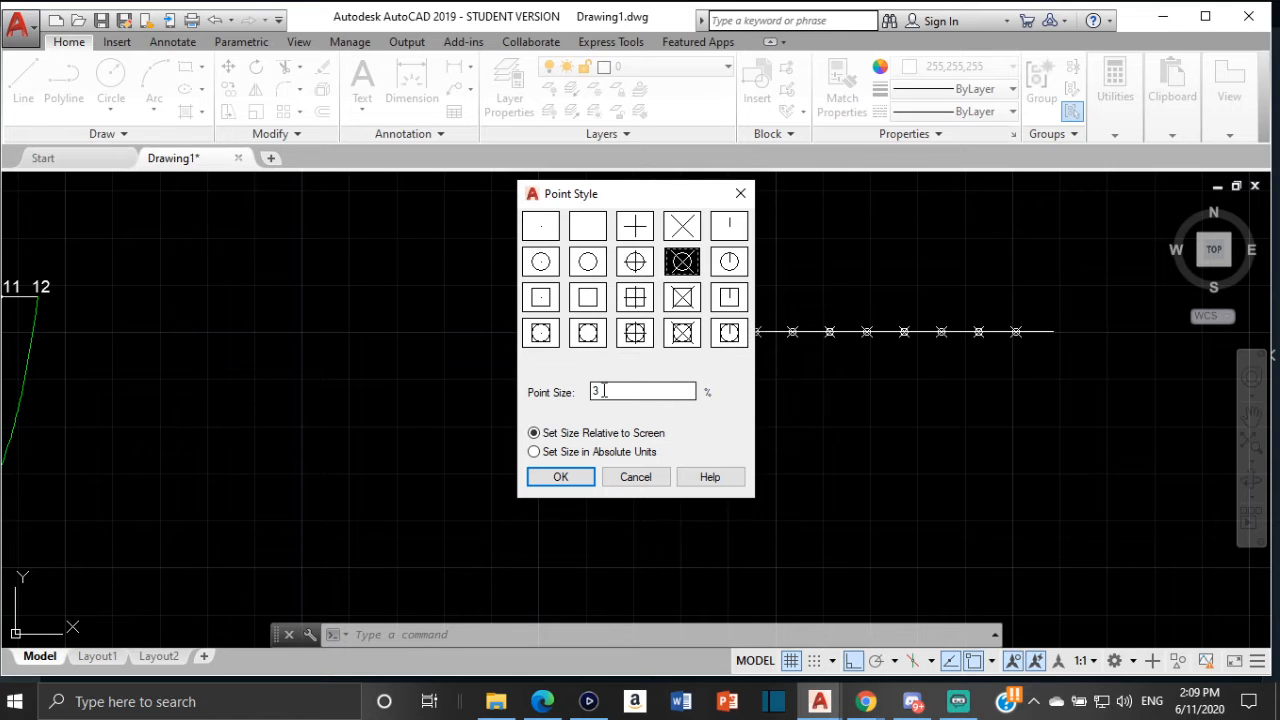
click(563, 476)
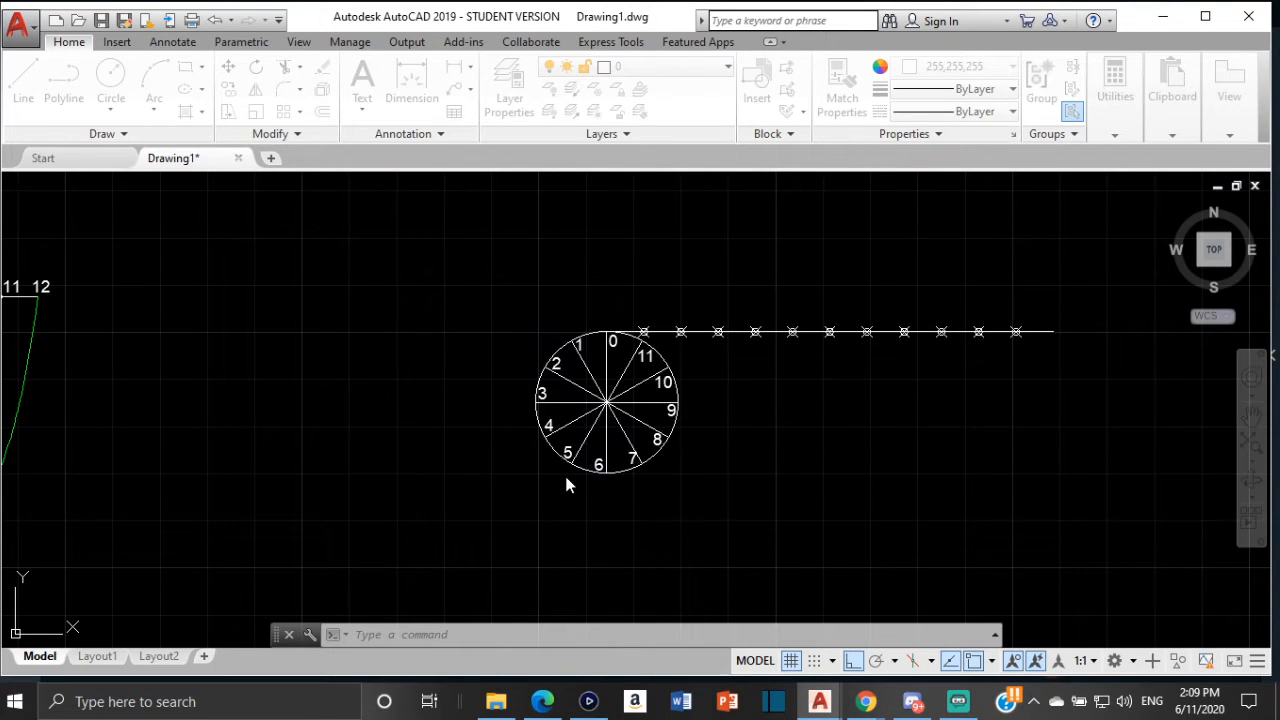
Turn off Ortho and copy the labels 0 to 12 from the original circumference line onto the new line's divisions
scroll(651, 378, up, 4)
scroll(637, 343, down, 2)
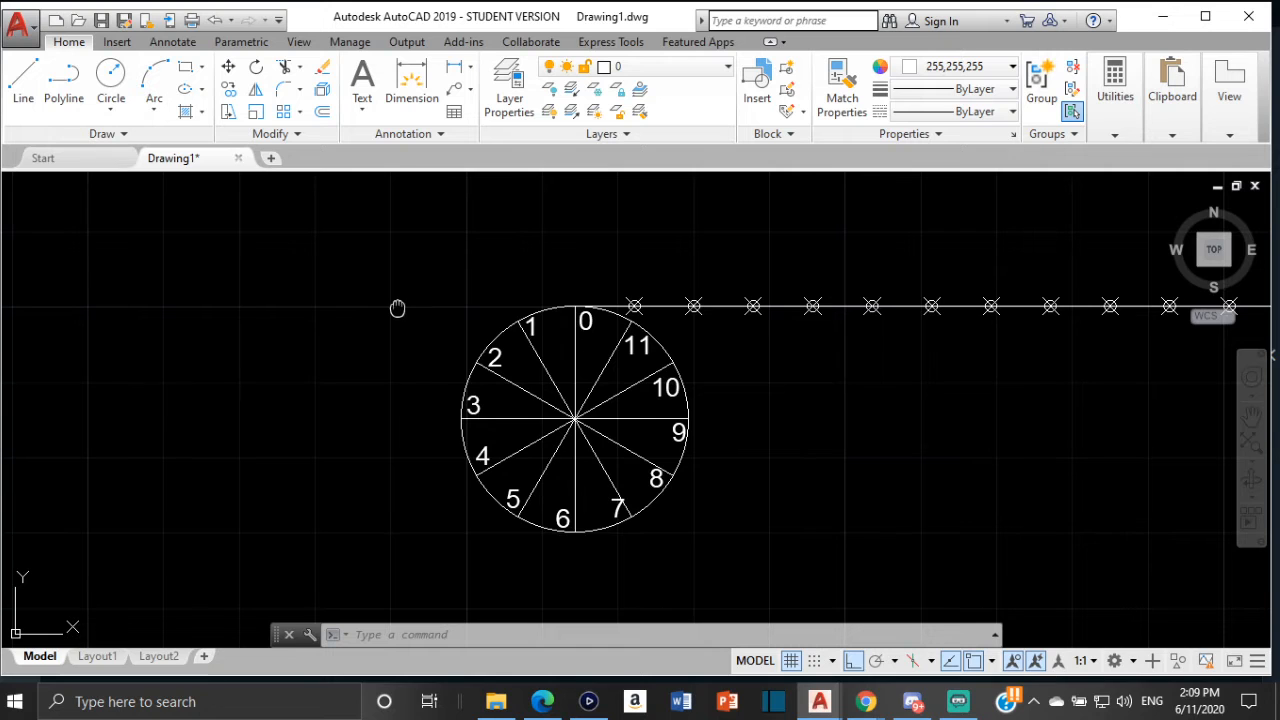
middle_drag(397, 306, 740, 326)
scroll(343, 337, down, 2)
middle_drag(343, 337, 756, 343)
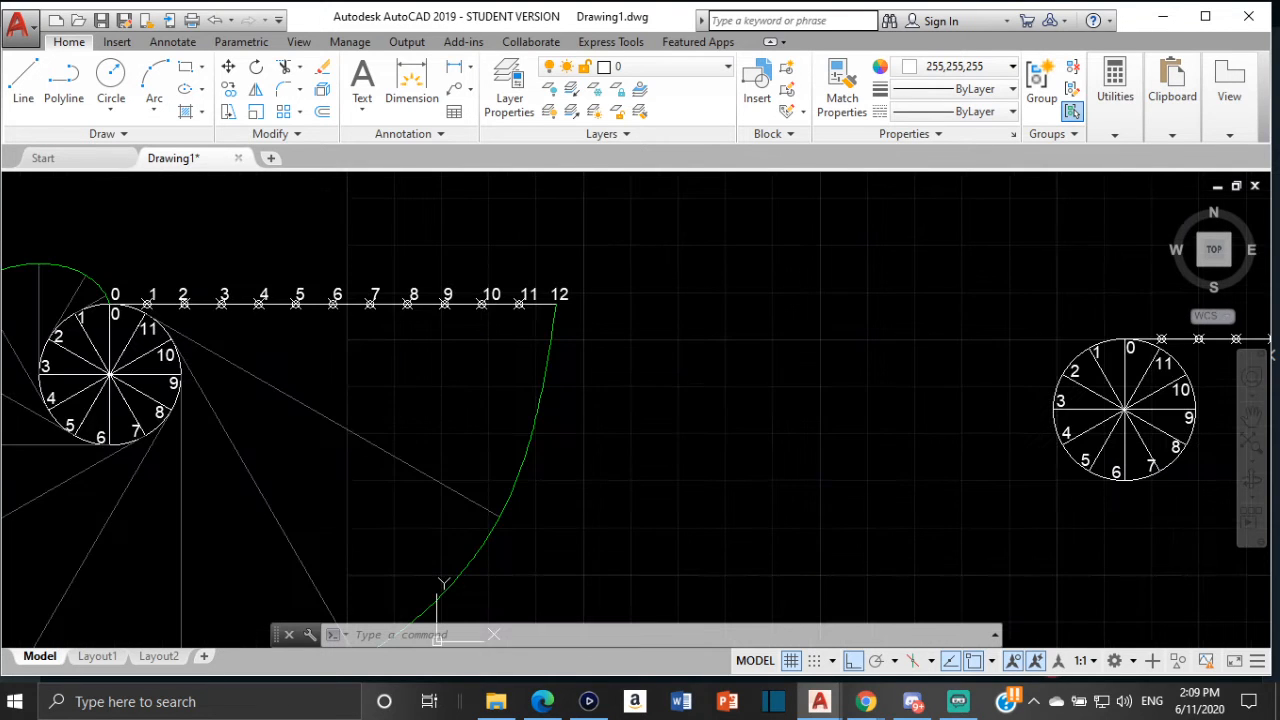
scroll(95, 307, up, 2)
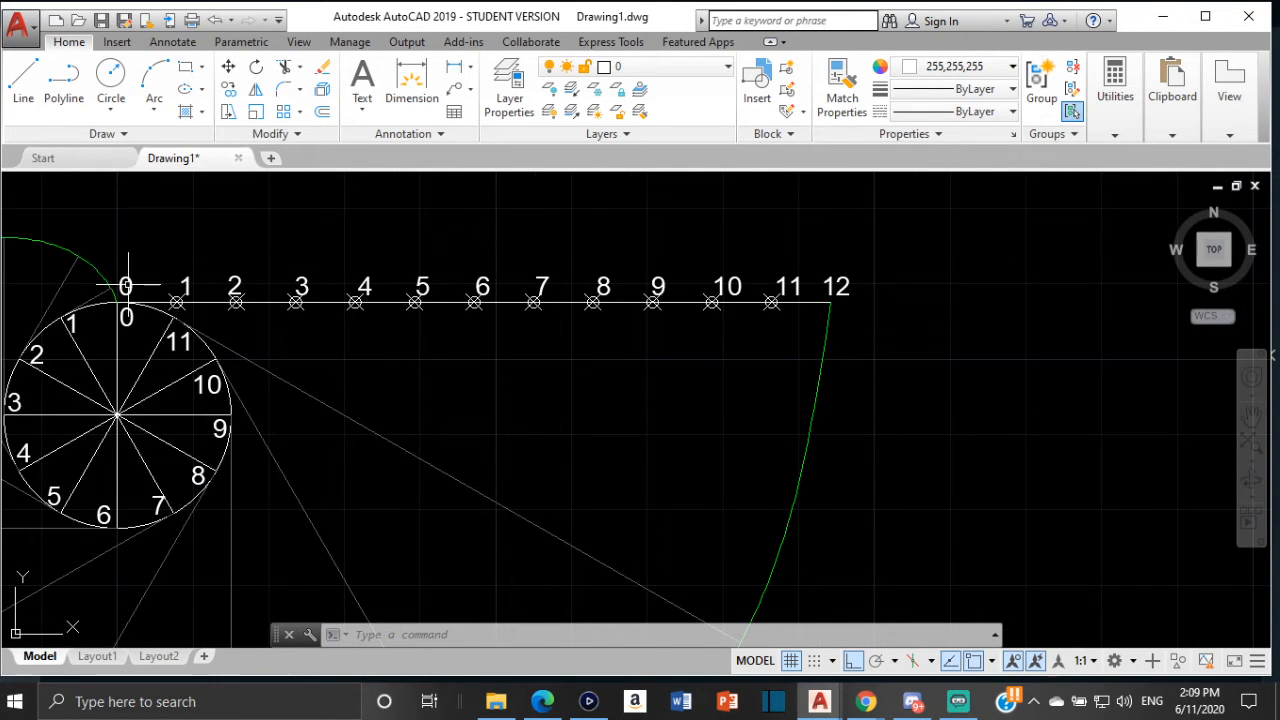
click(129, 285)
click(183, 285)
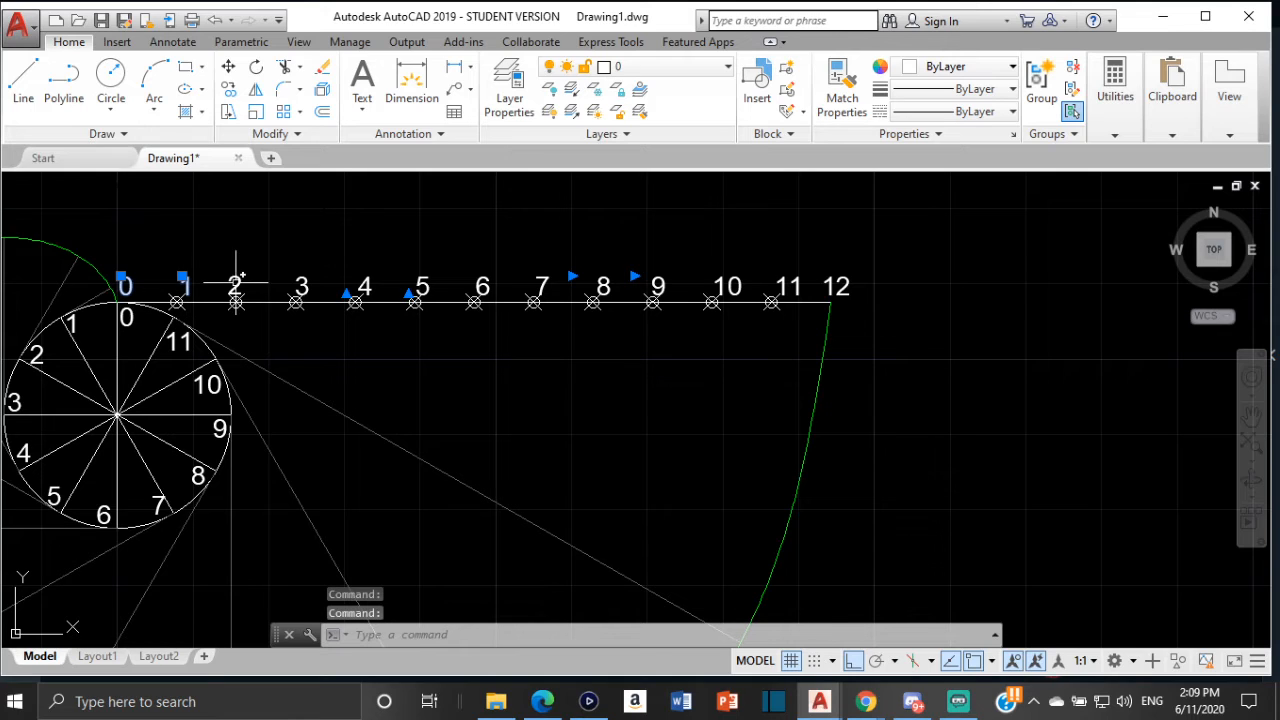
click(234, 285)
click(301, 285)
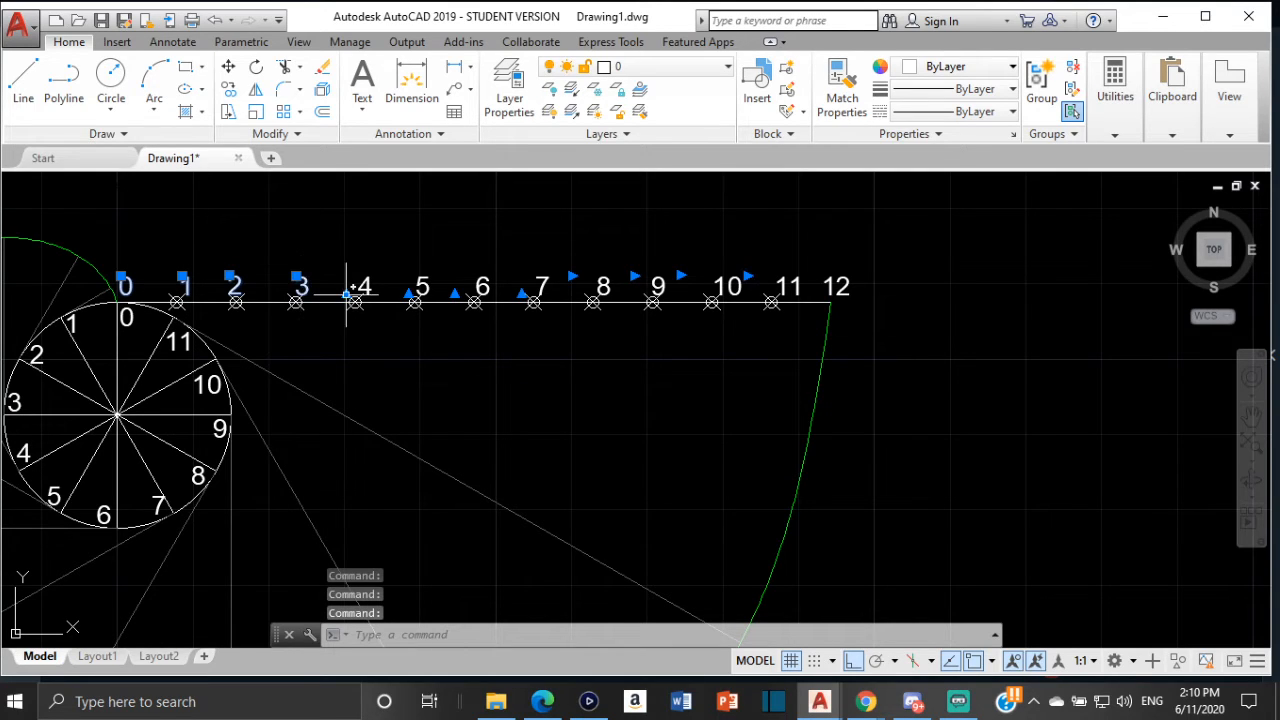
click(364, 287)
click(420, 285)
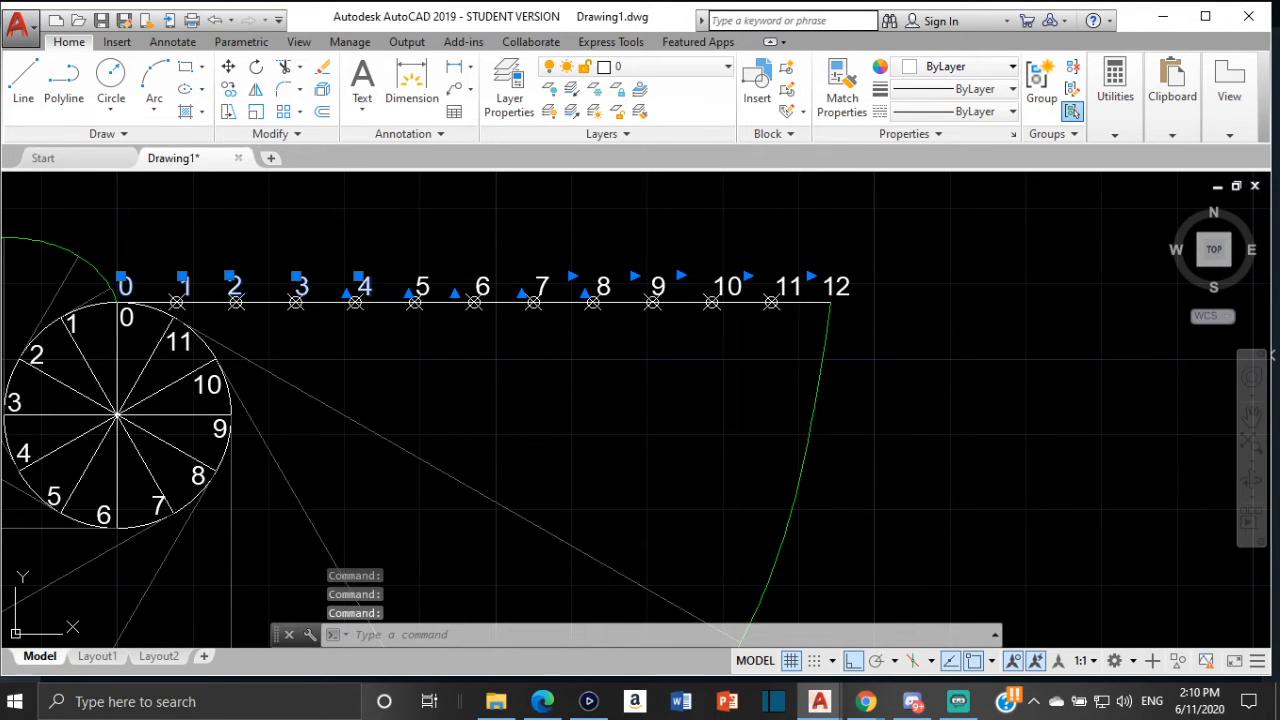
click(482, 285)
click(541, 285)
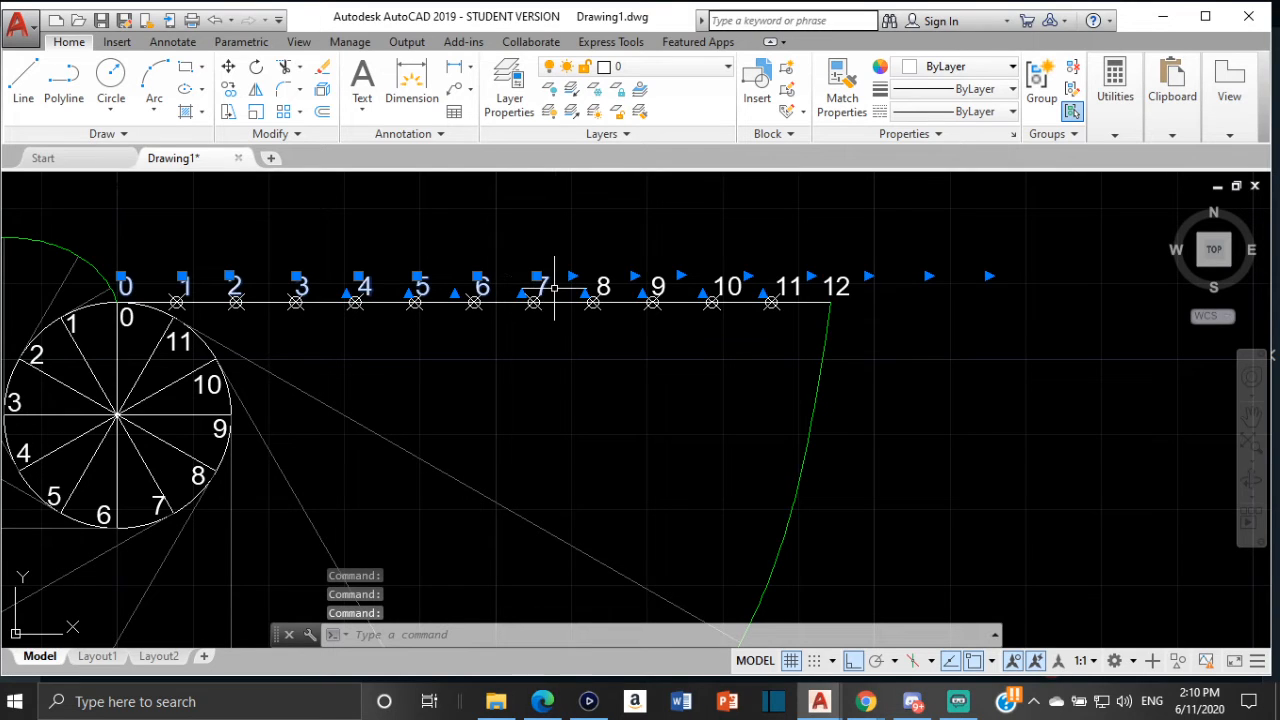
click(603, 285)
click(657, 286)
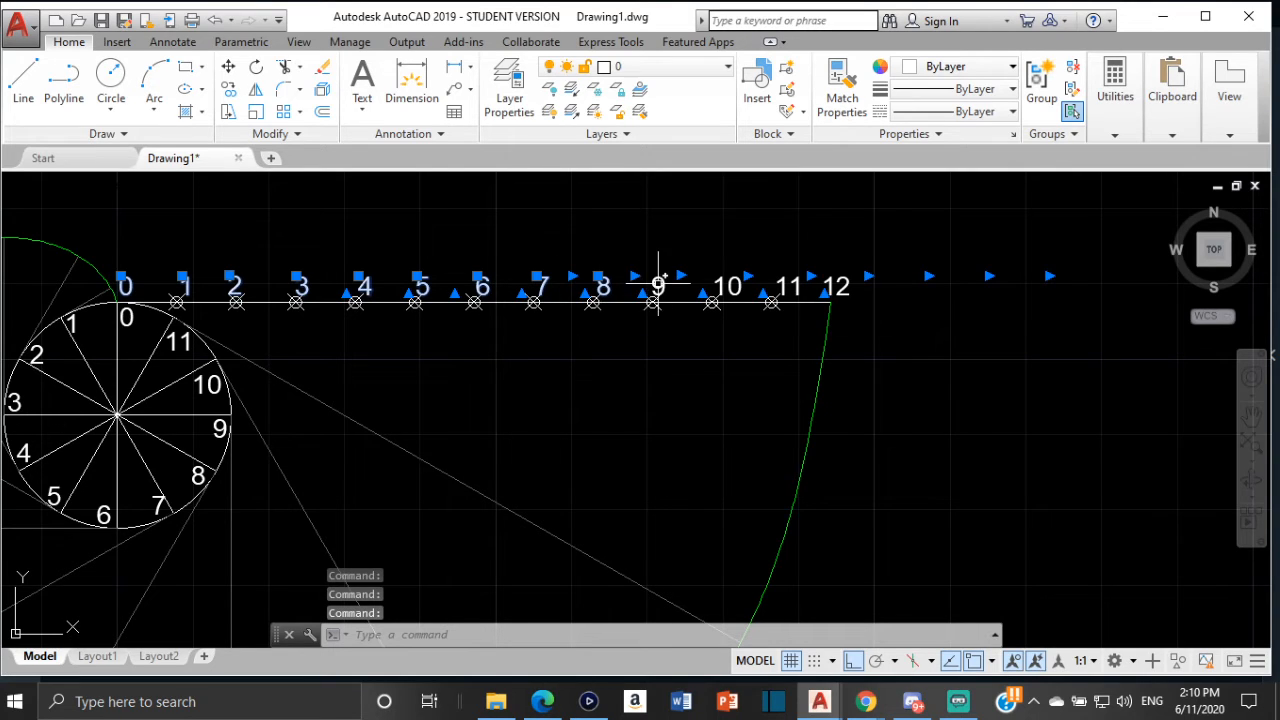
click(727, 286)
click(788, 286)
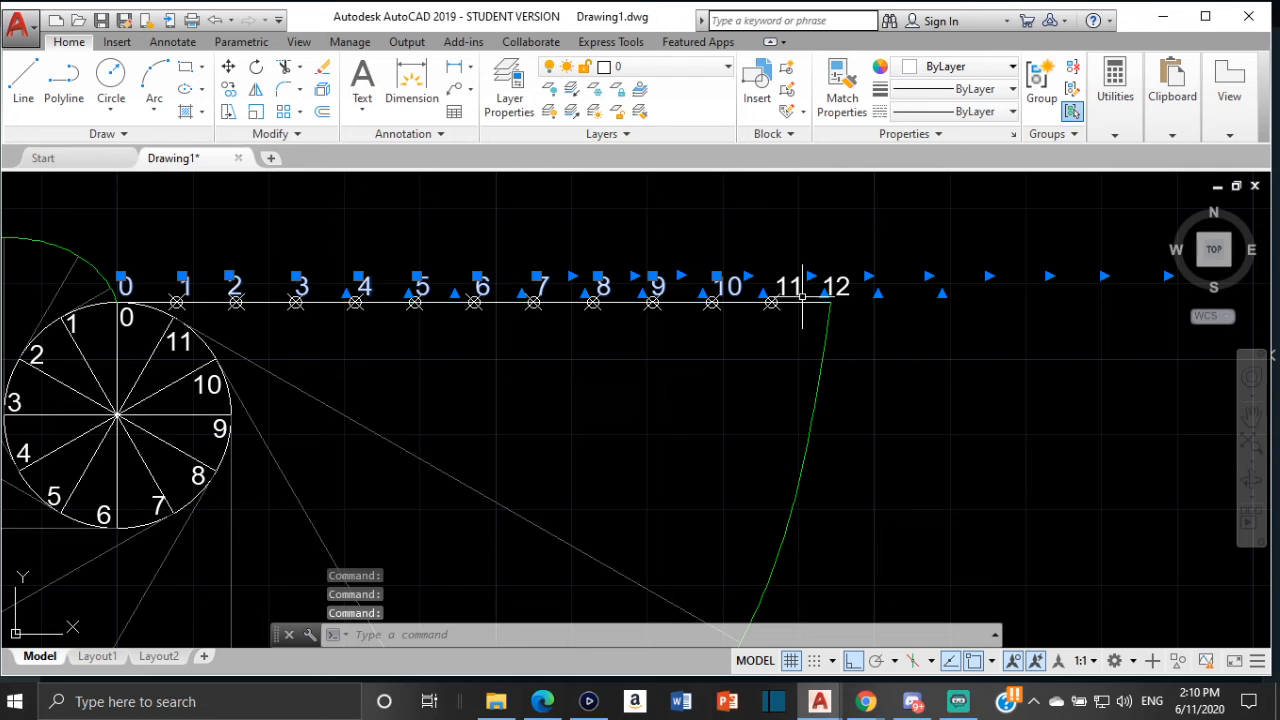
click(836, 287)
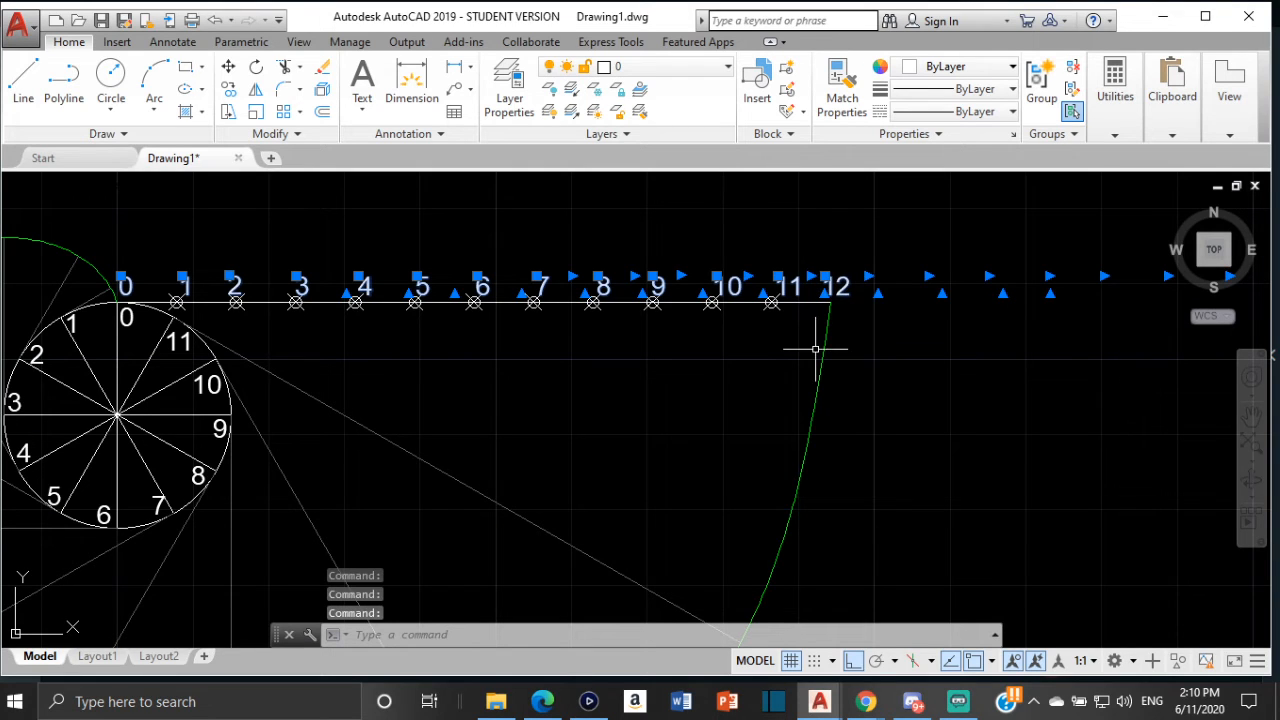
click(855, 661)
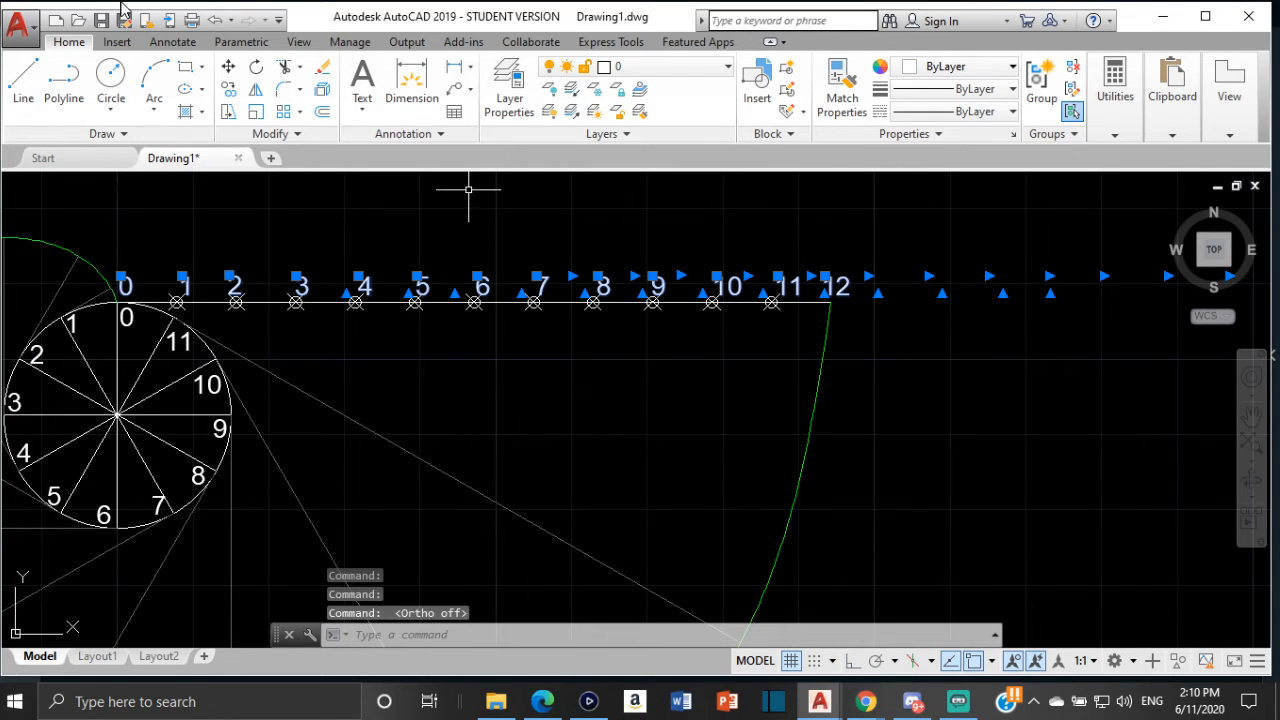
click(229, 89)
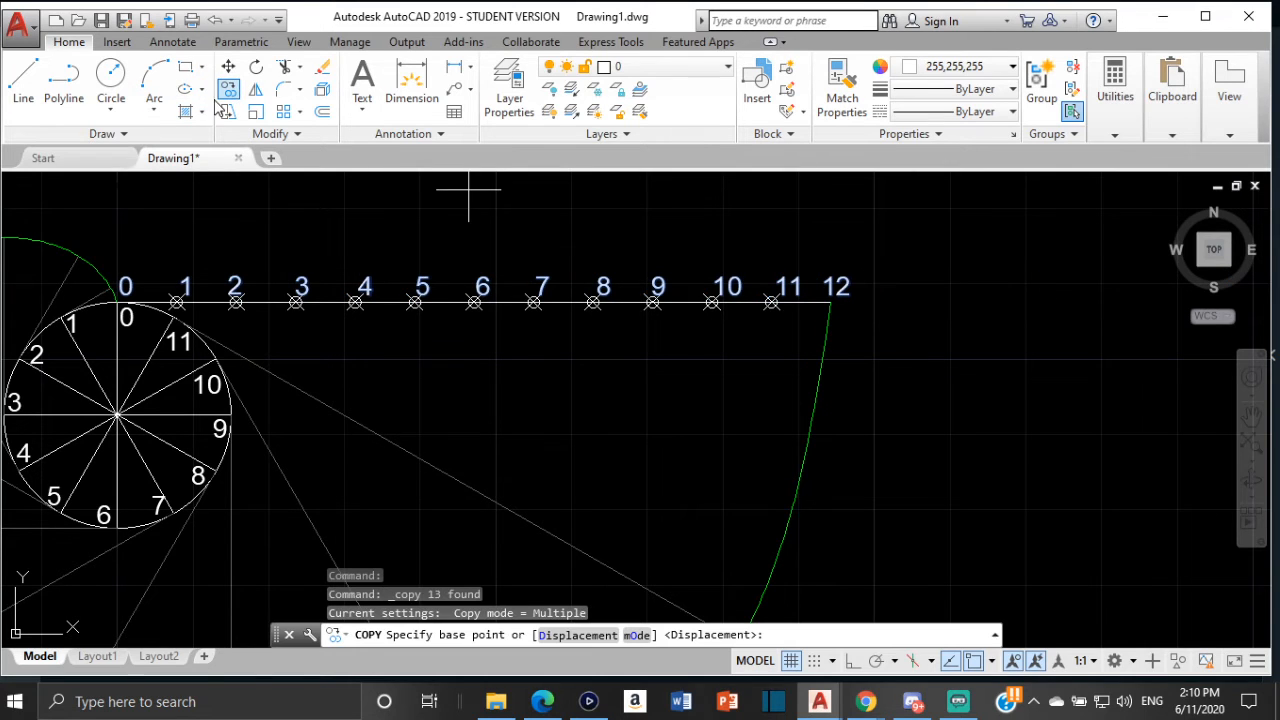
click(126, 287)
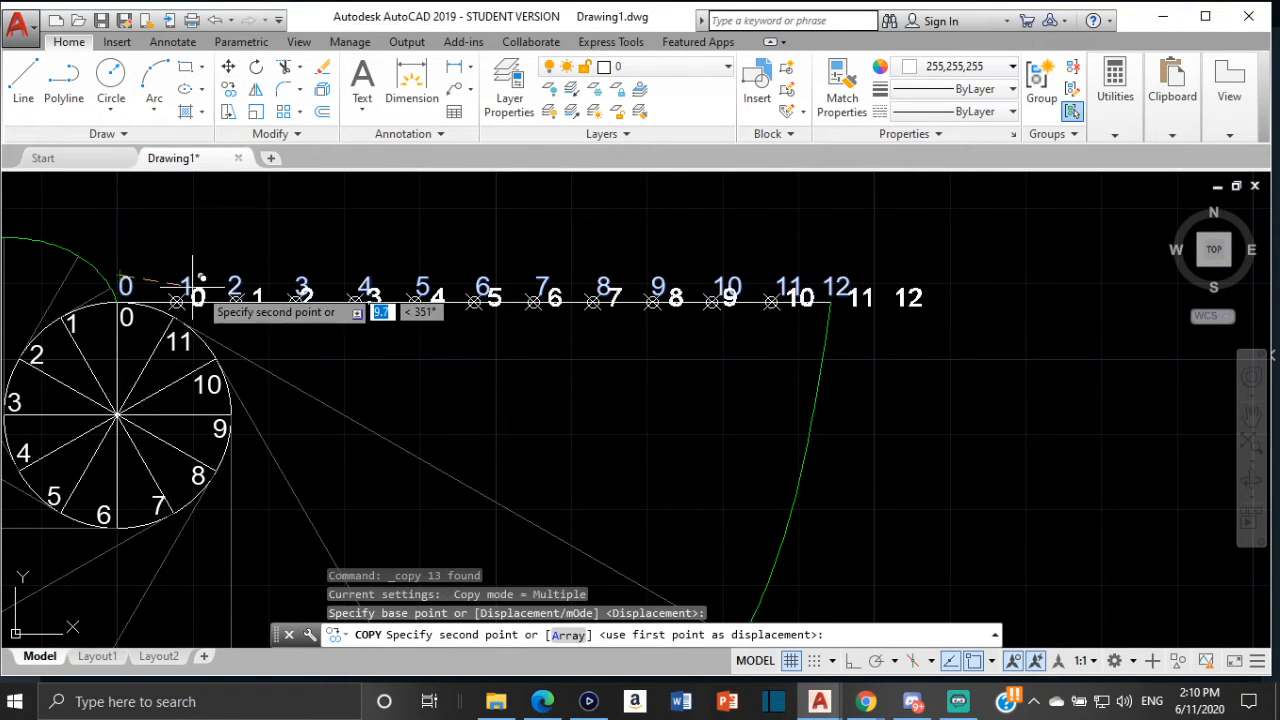
scroll(764, 378, down, 2)
middle_drag(764, 378, 294, 283)
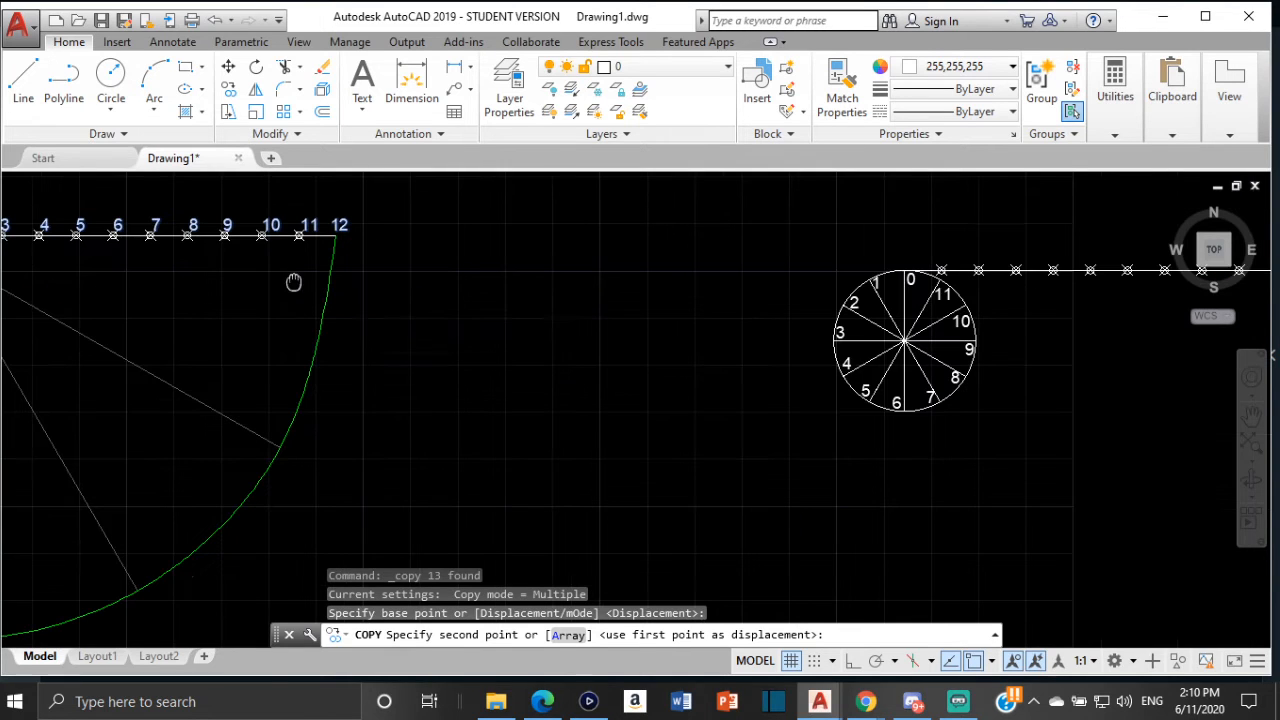
middle_drag(828, 283, 277, 296)
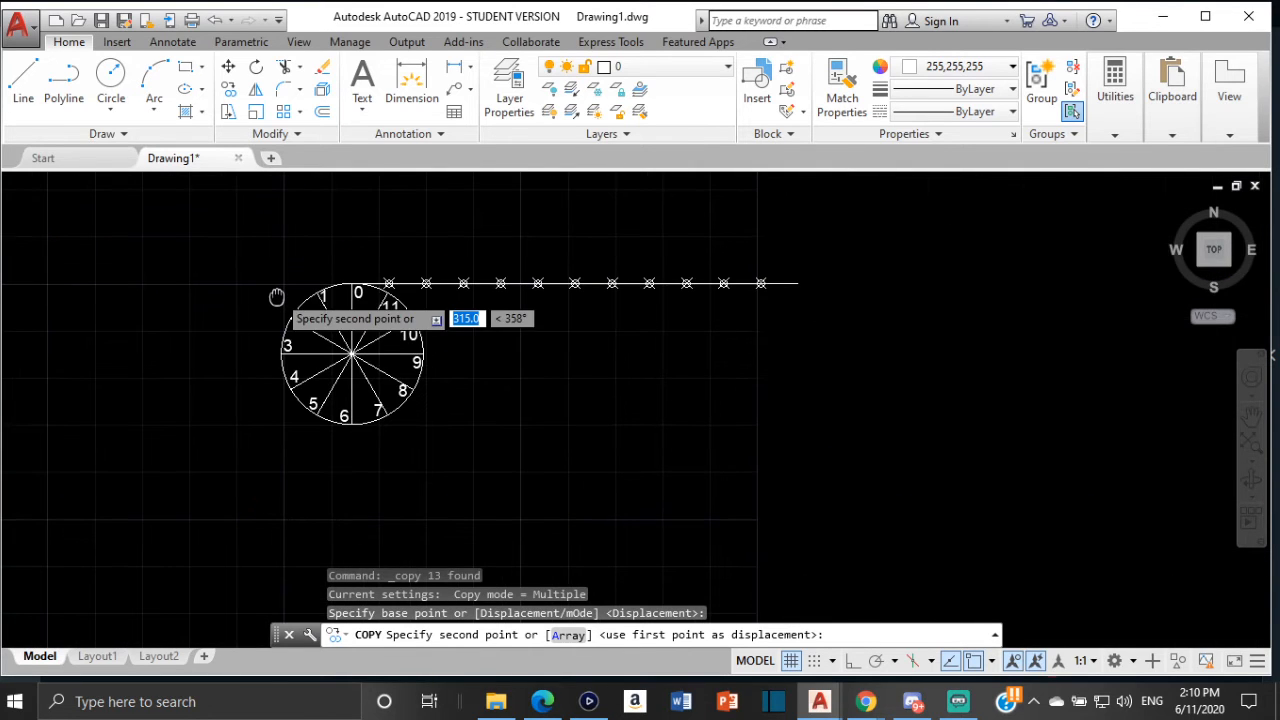
scroll(362, 282, up, 4)
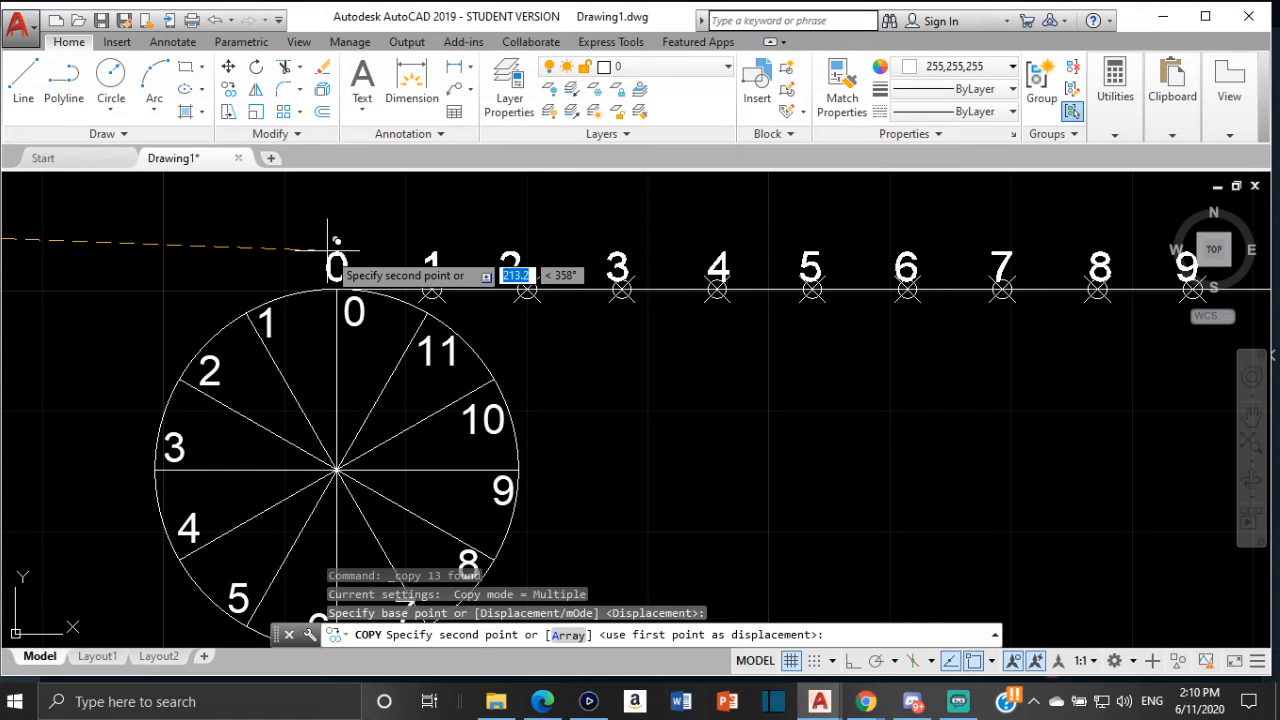
click(341, 246)
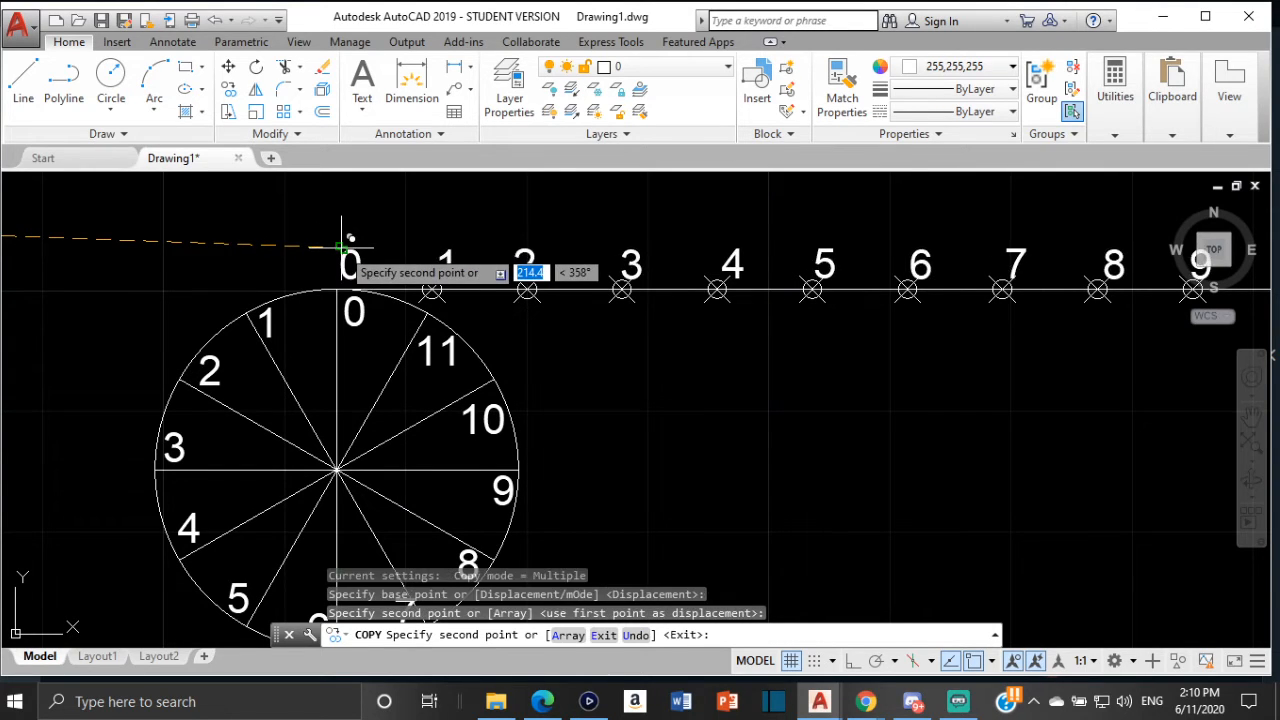
key(Escape)
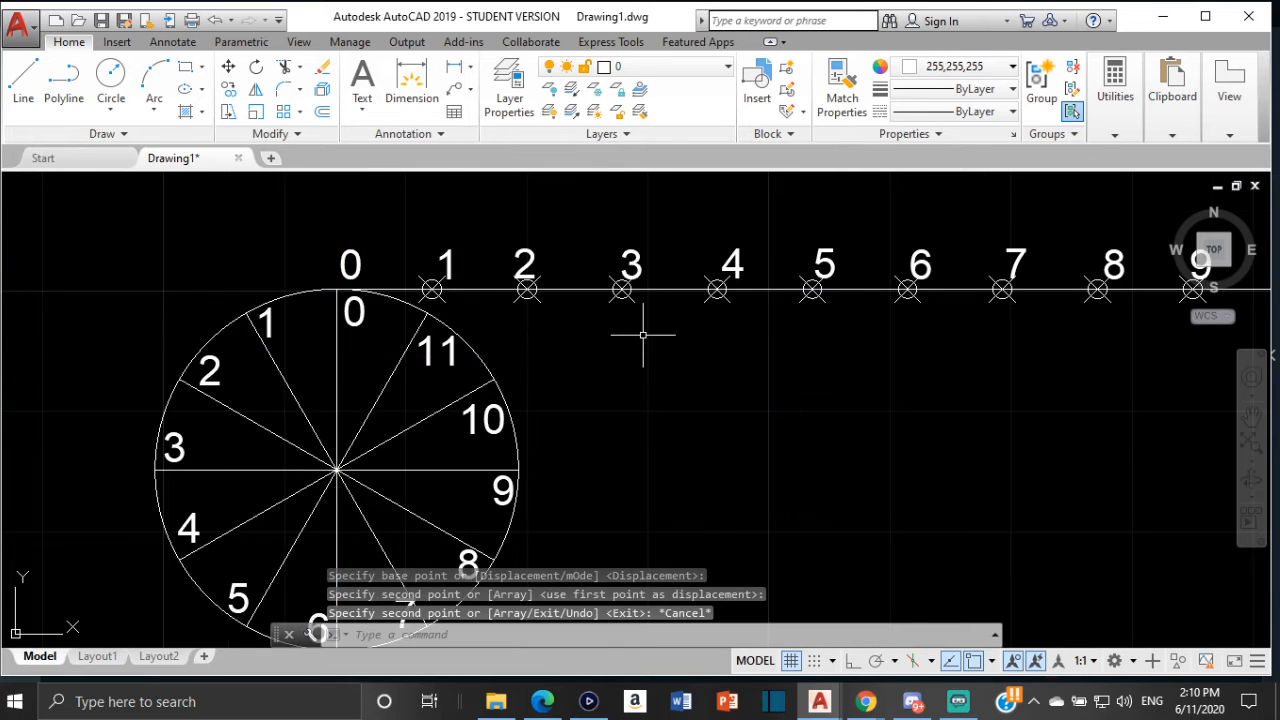
scroll(643, 336, down, 3)
middle_drag(621, 316, 228, 277)
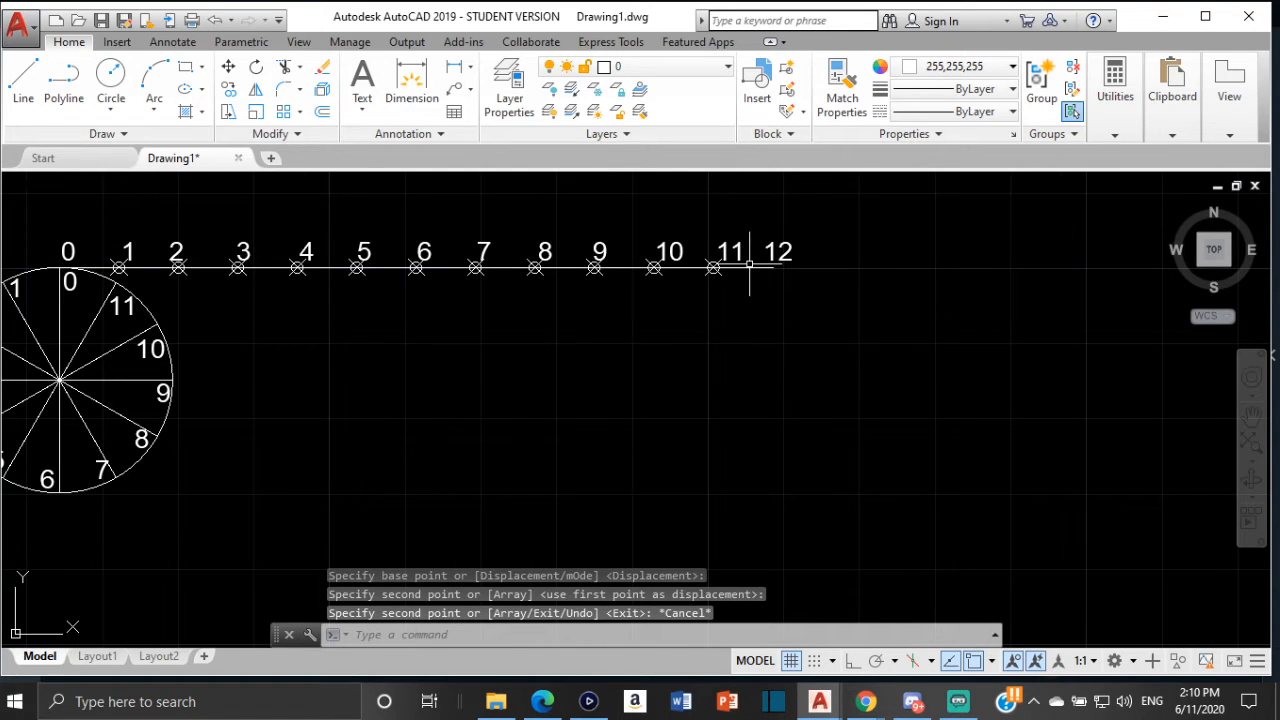
scroll(135, 342, down, 2)
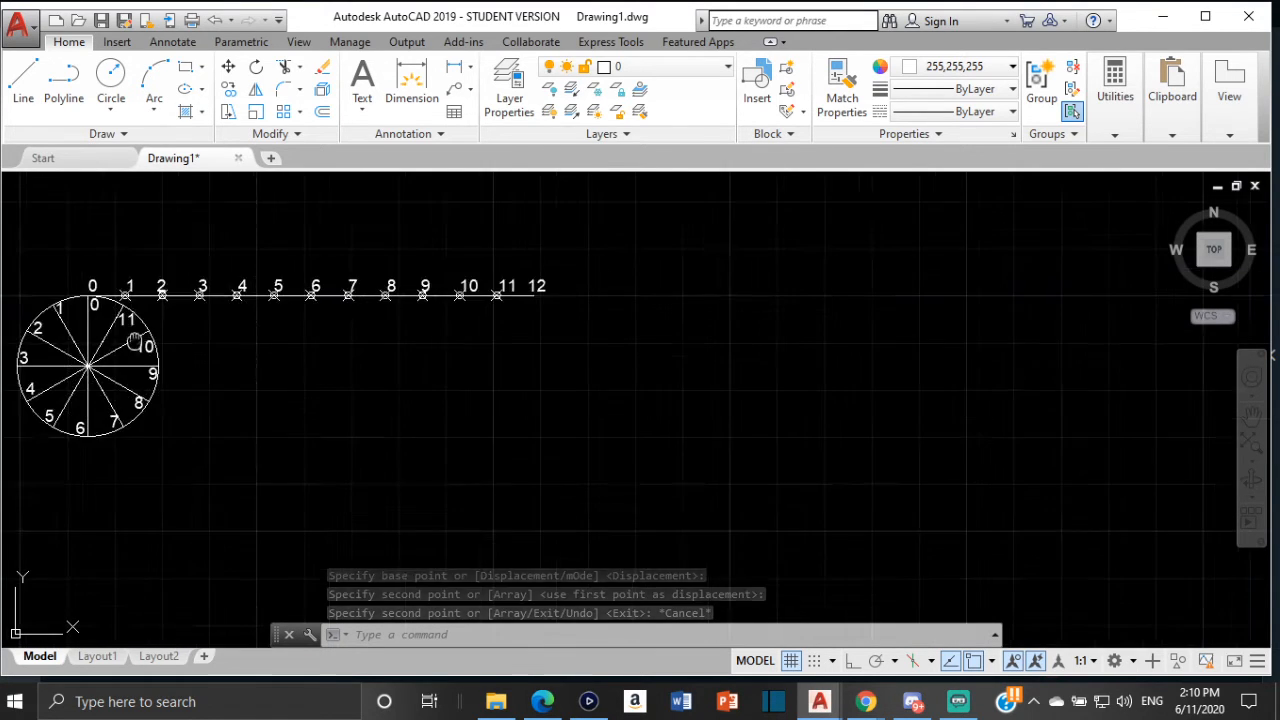
middle_drag(135, 342, 460, 324)
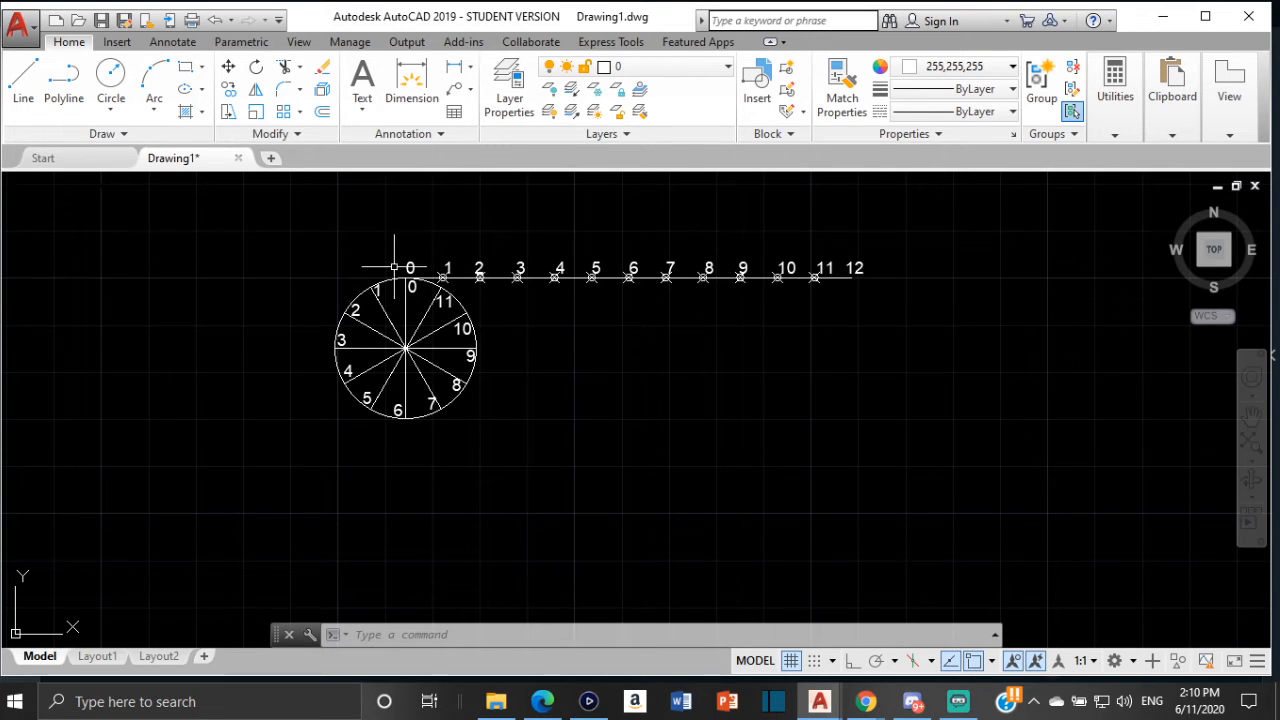
scroll(383, 288, up, 2)
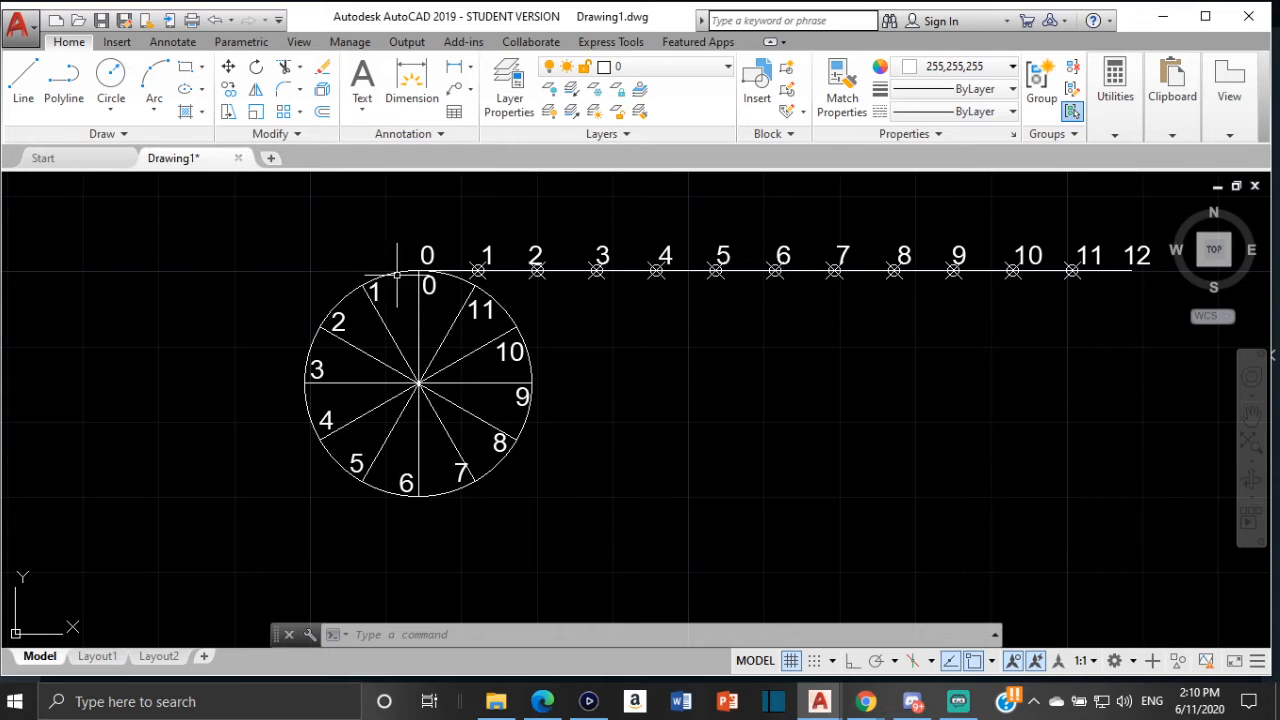
scroll(429, 264, up, 2)
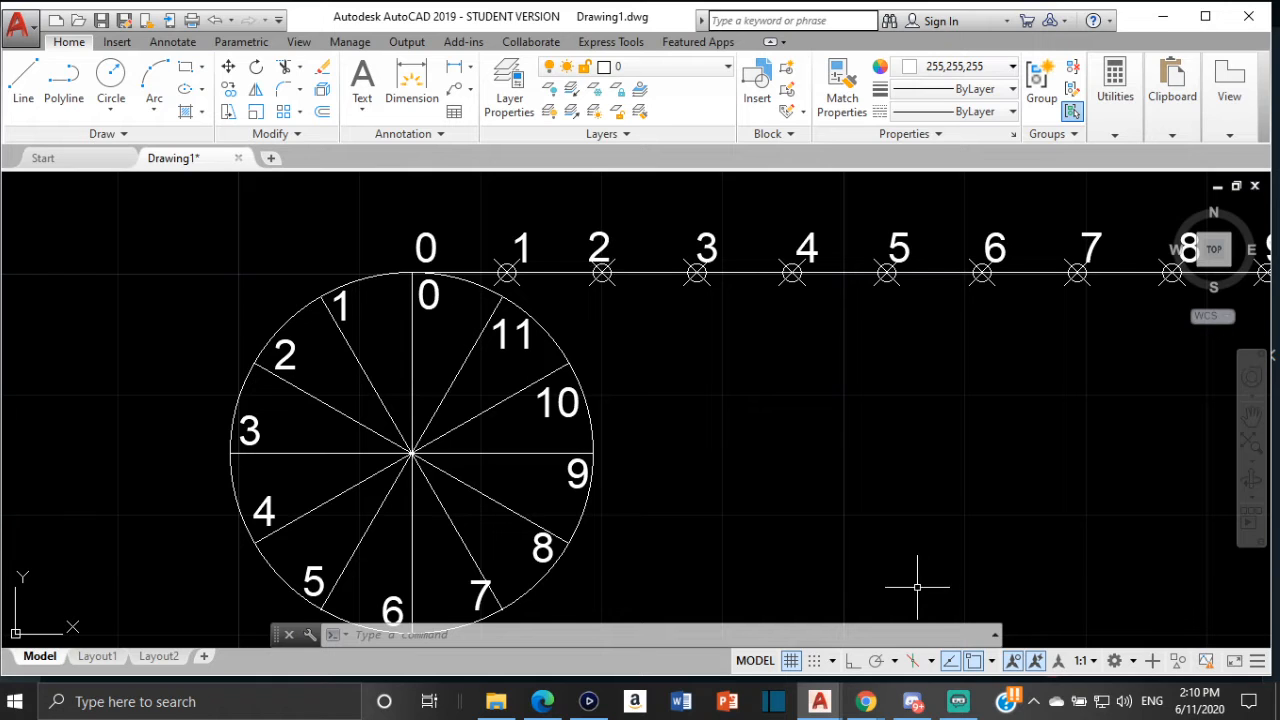
click(991, 662)
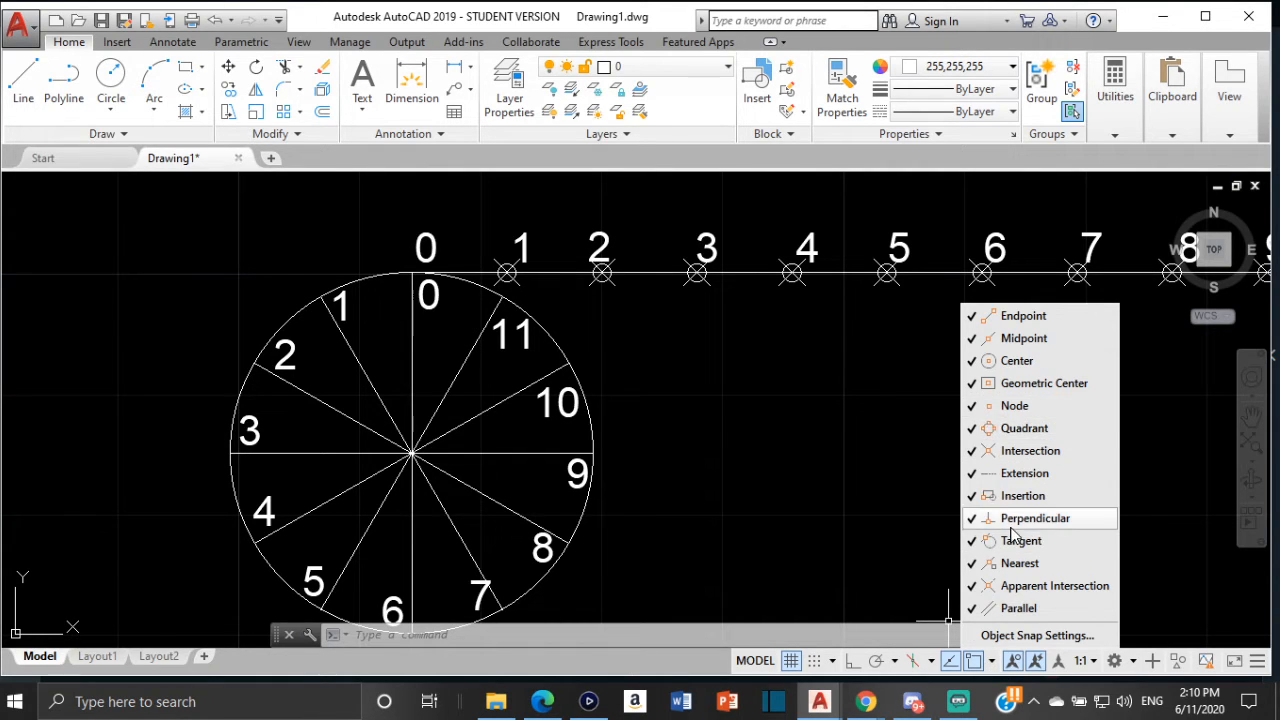
click(870, 498)
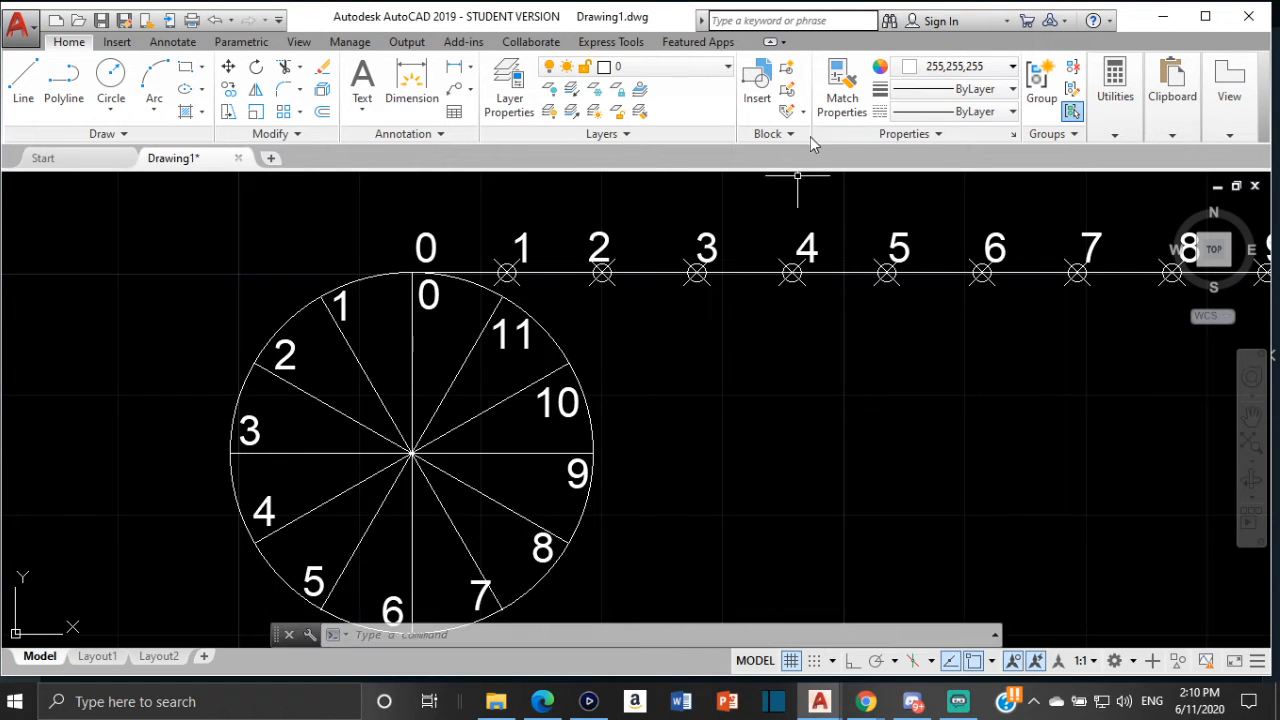
Set the current object colour to 99,100,102
click(996, 70)
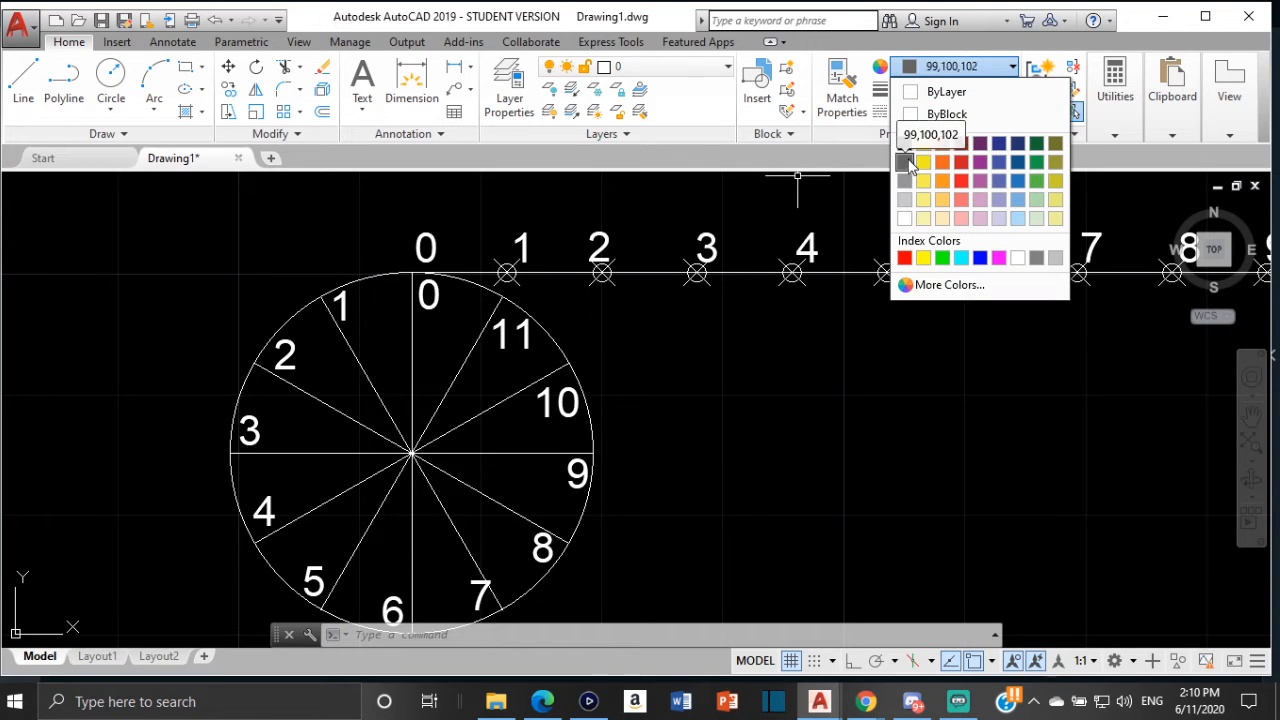
click(902, 162)
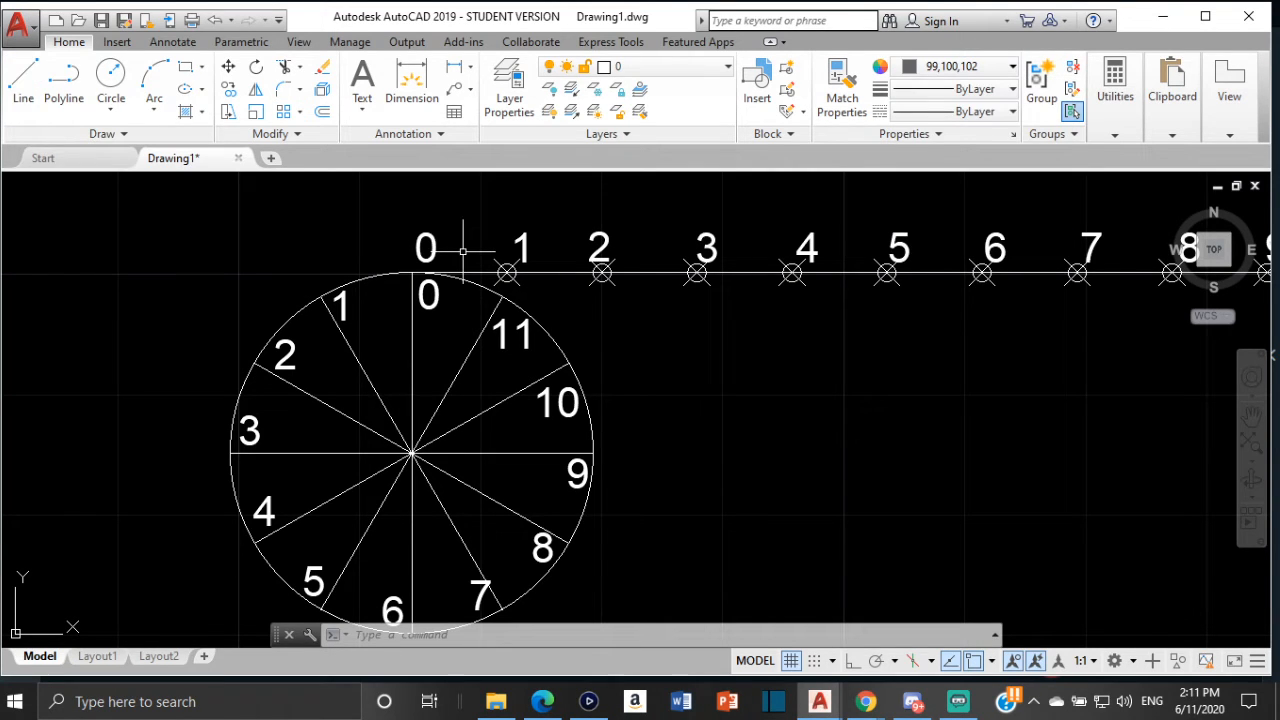
Start a distance measurement from the new circle's top quadrant along the circumference line
click(1118, 134)
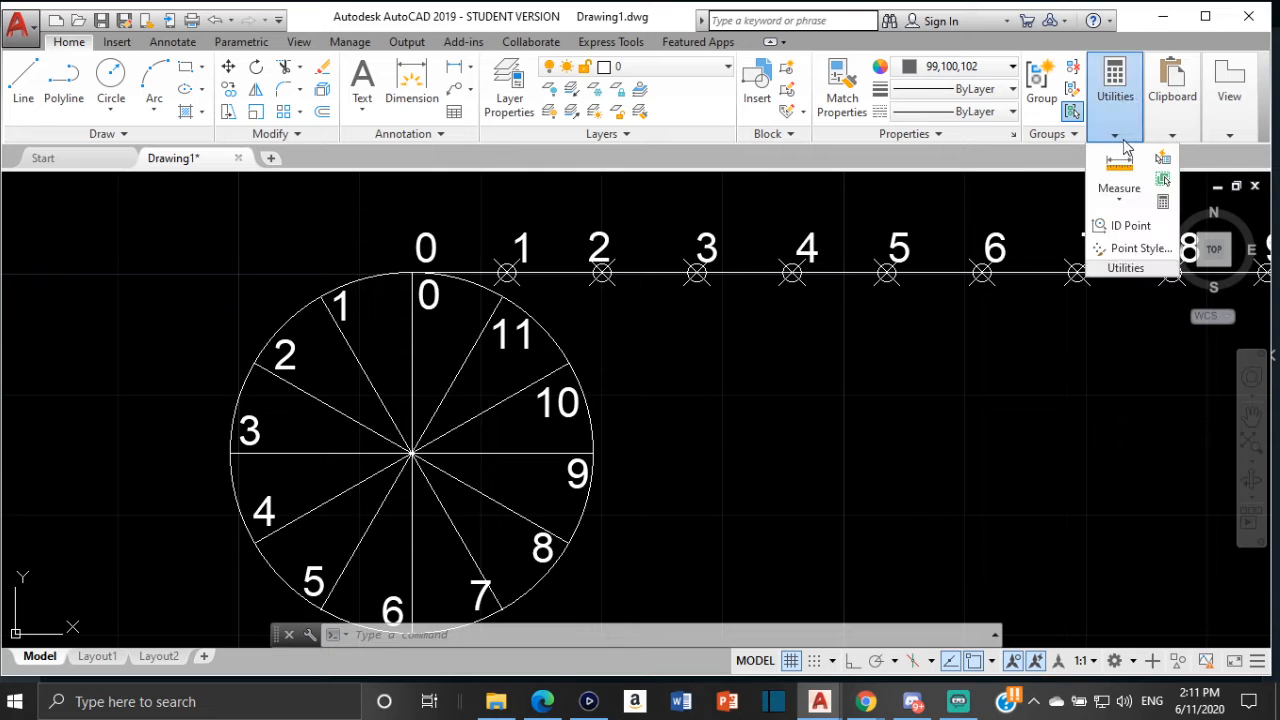
click(1119, 192)
click(1145, 233)
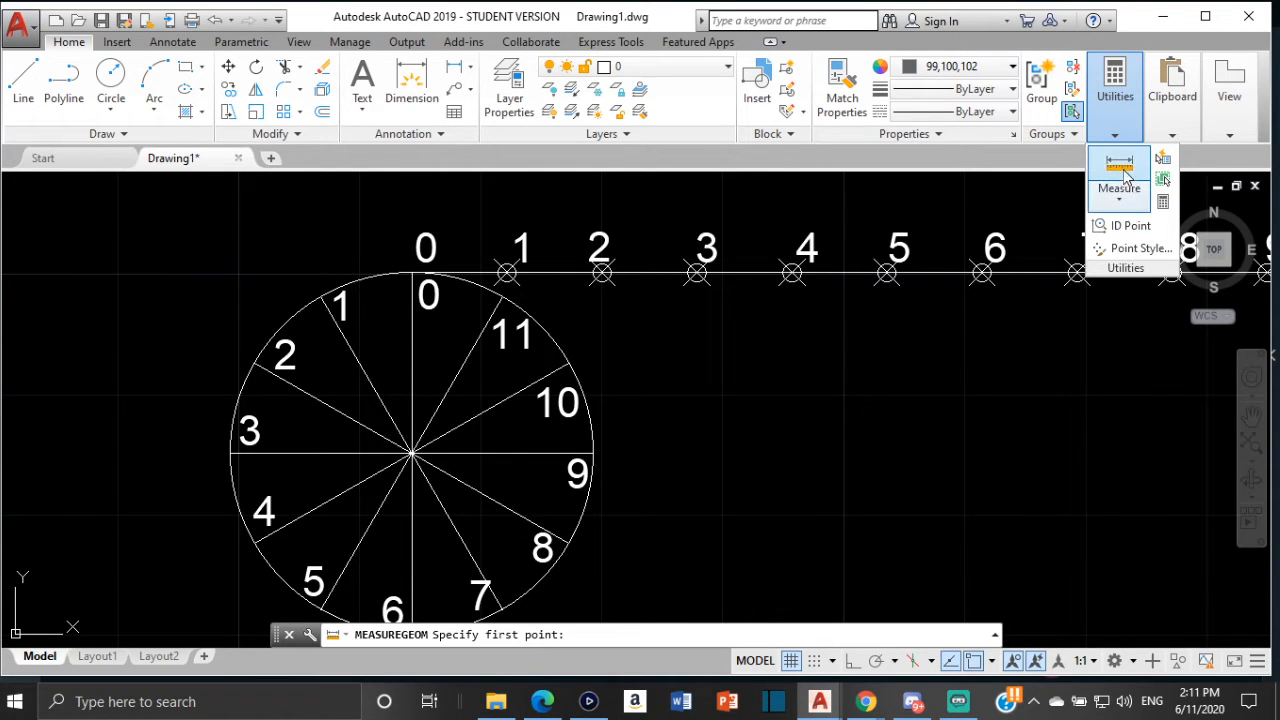
click(1118, 192)
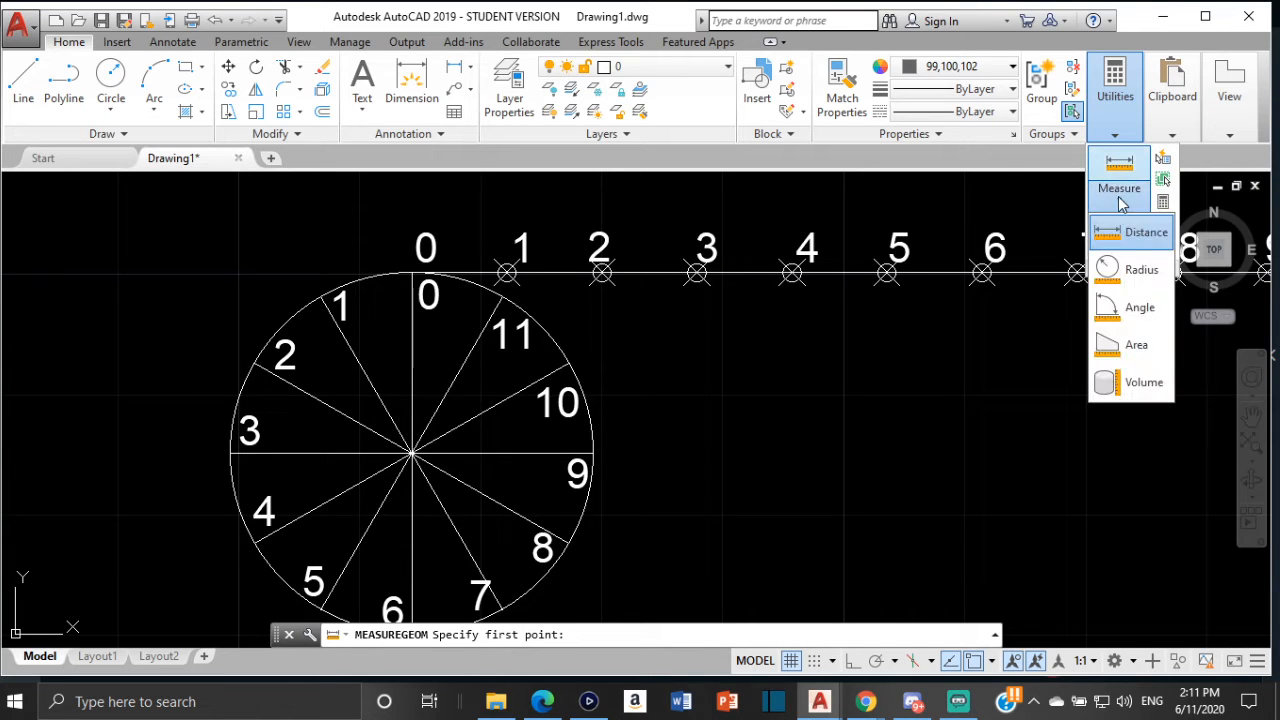
click(1145, 232)
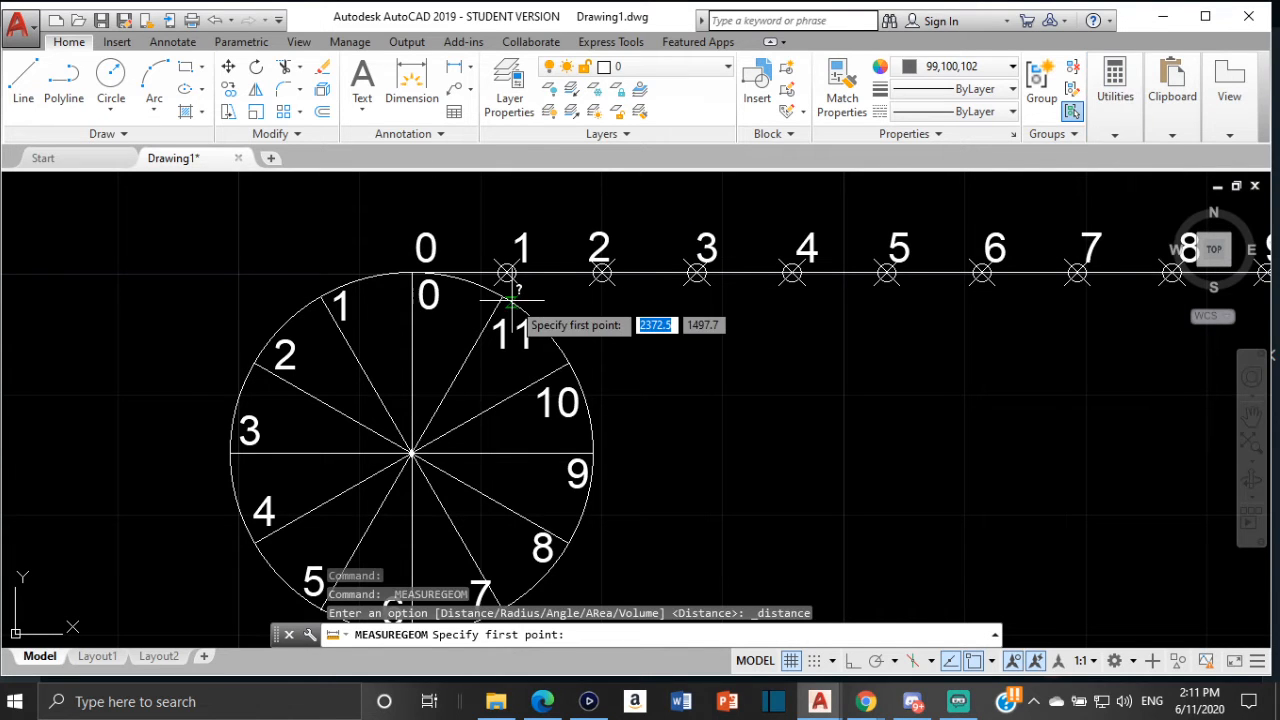
scroll(505, 292, up, 2)
scroll(488, 280, up, 2)
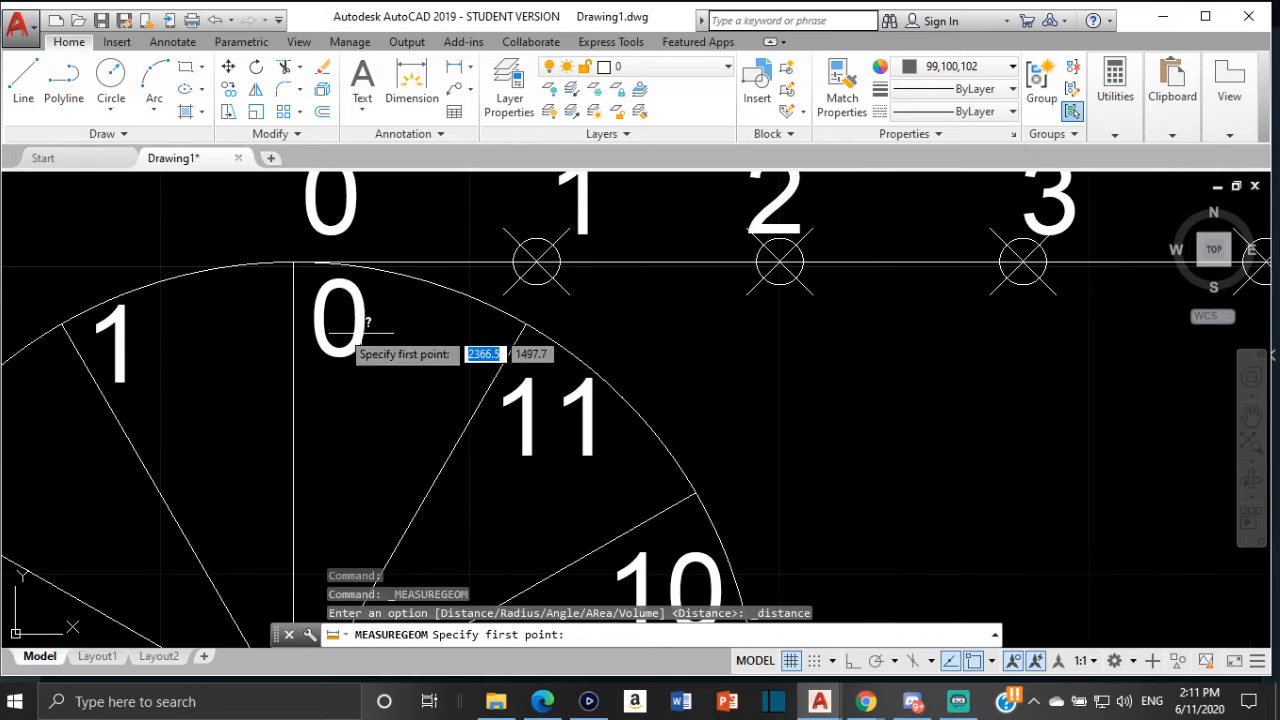
click(296, 262)
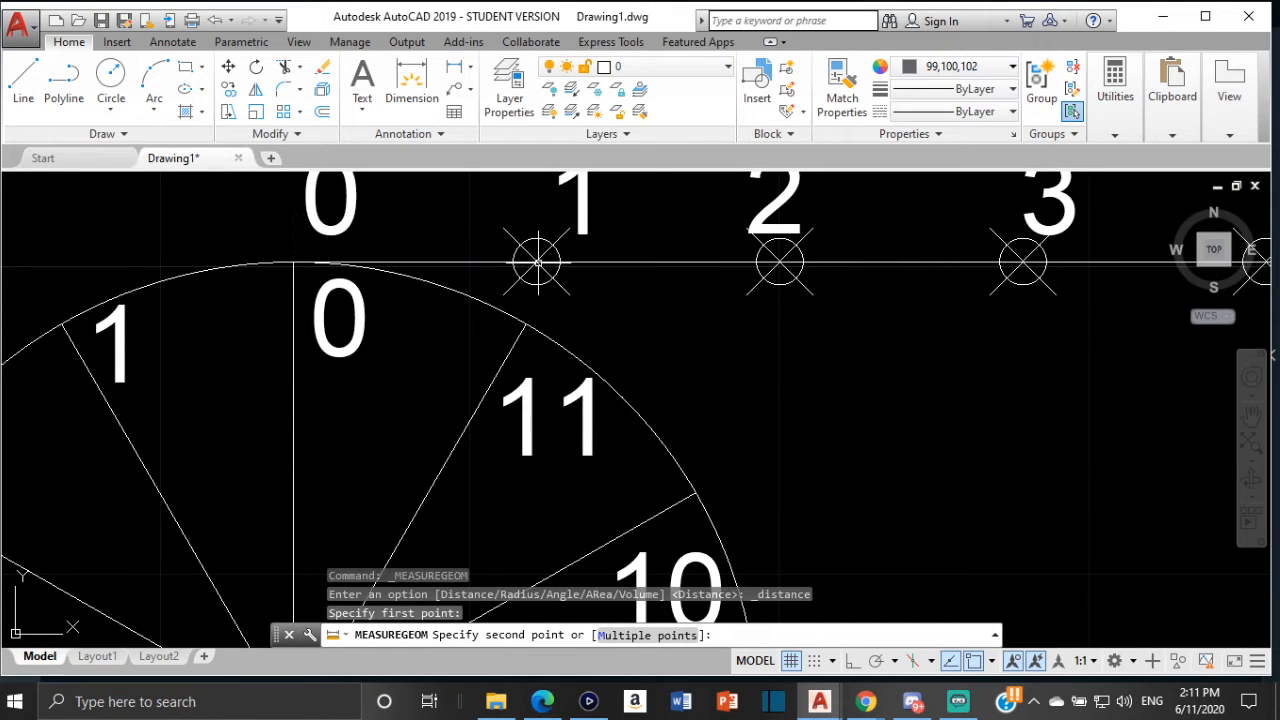
key(Escape)
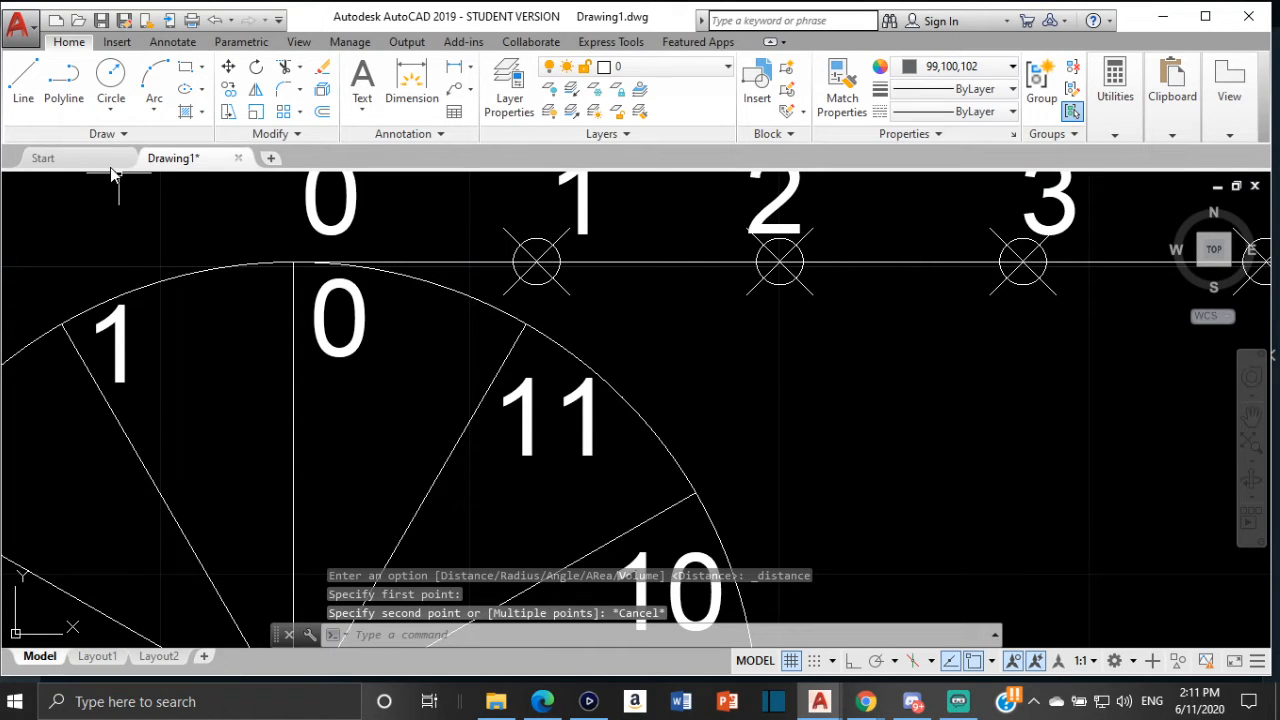
Draw a 7.9 mm tangent line from division point 1 on the new circle
click(23, 85)
middle_drag(226, 346, 443, 376)
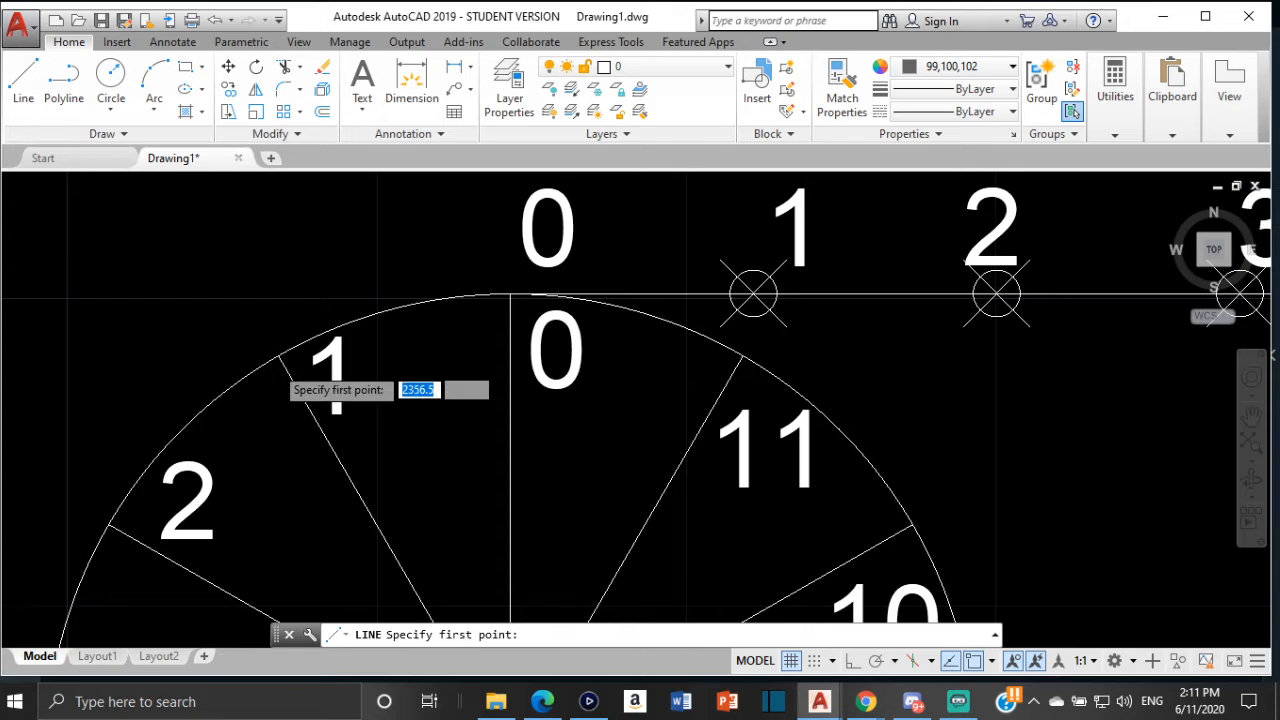
scroll(255, 365, up, 2)
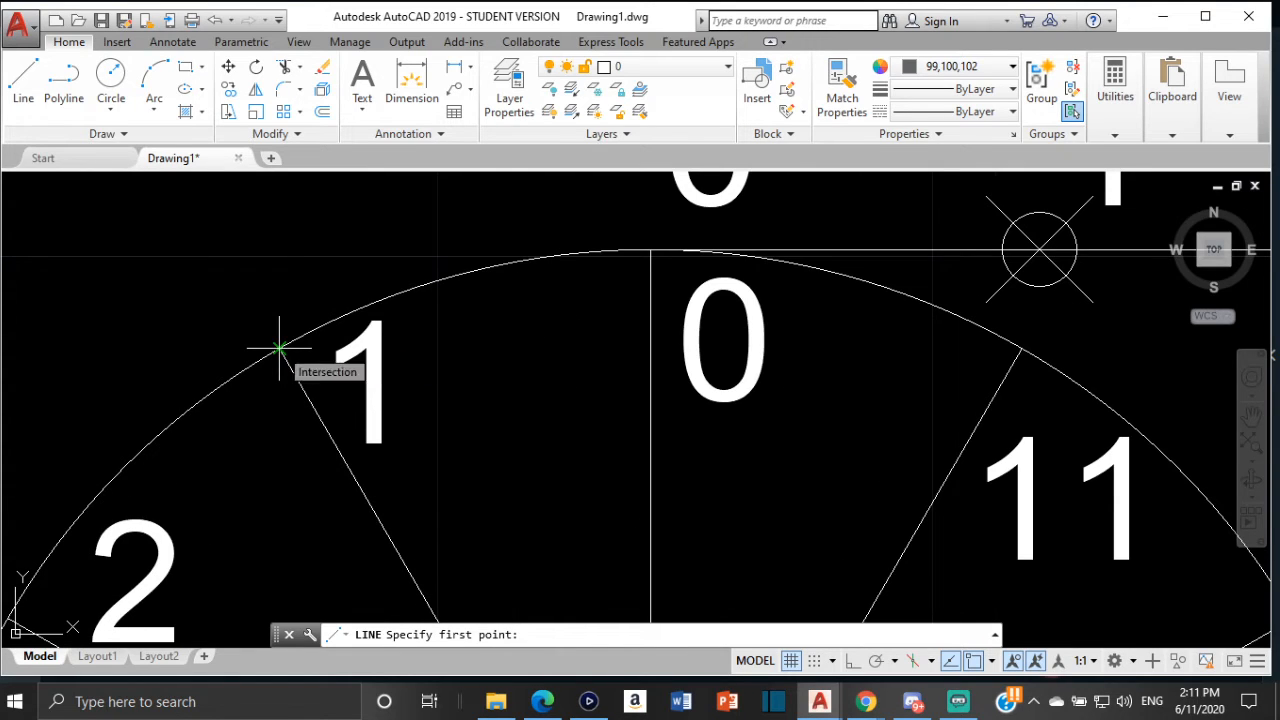
click(279, 348)
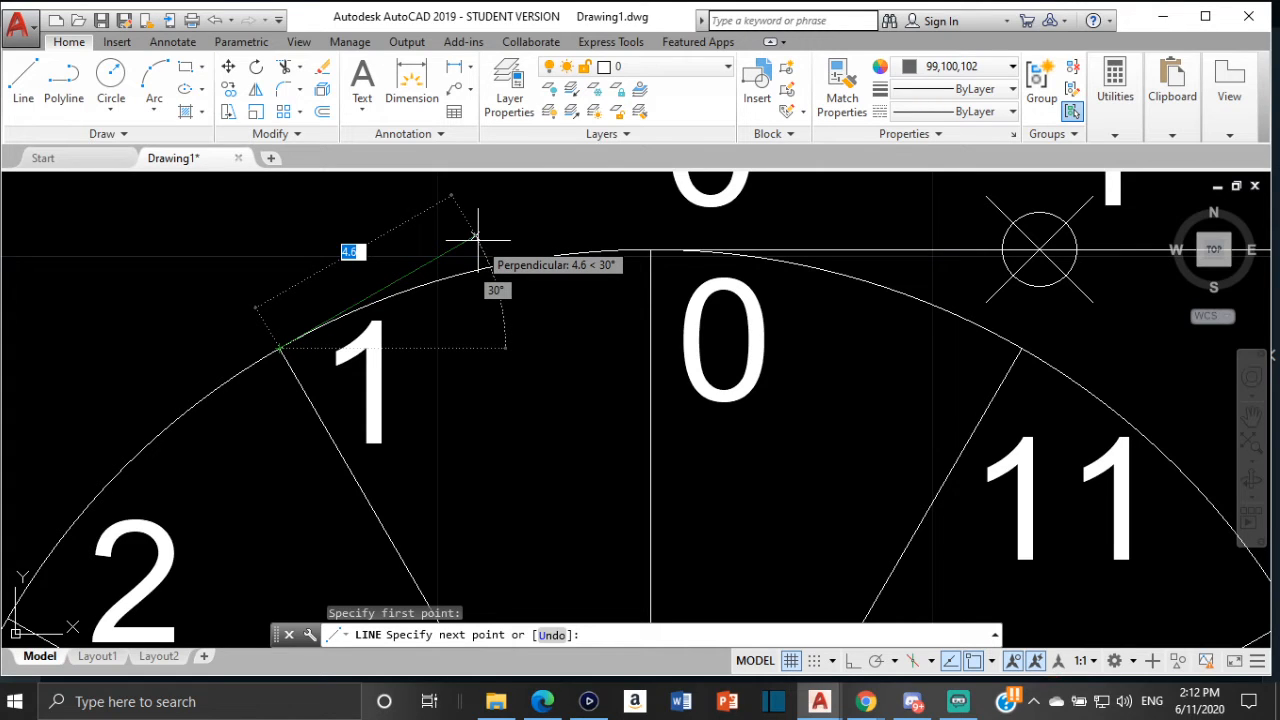
text(7)
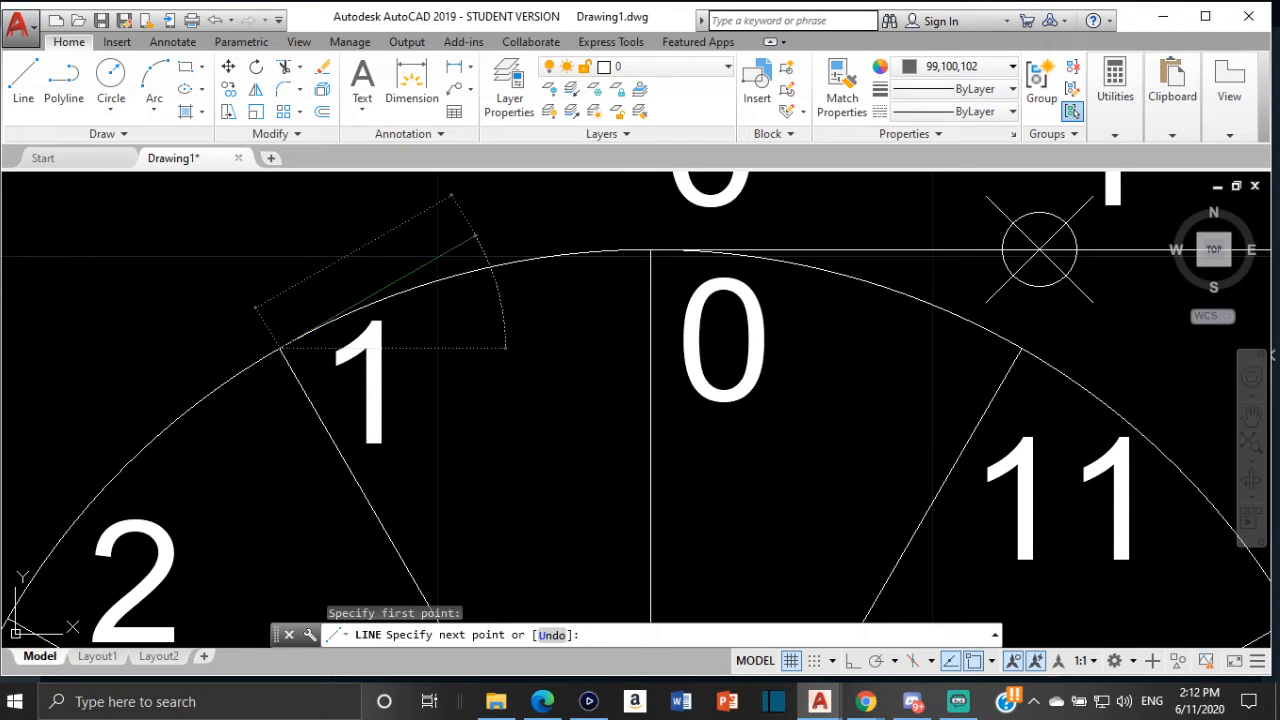
key(Return)
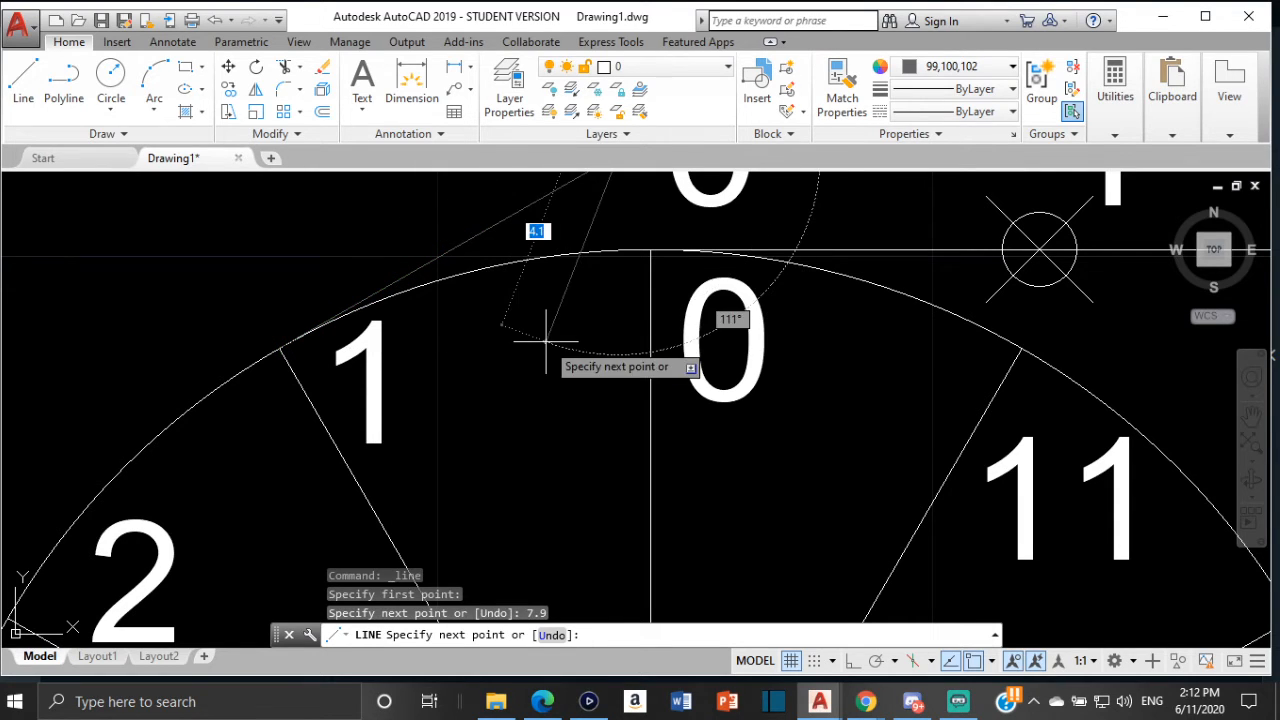
key(Escape)
Measure the distance from the circle's top quadrant toward the divisions on the circumference line
scroll(588, 338, down, 6)
middle_drag(588, 338, 528, 361)
scroll(522, 360, up, 2)
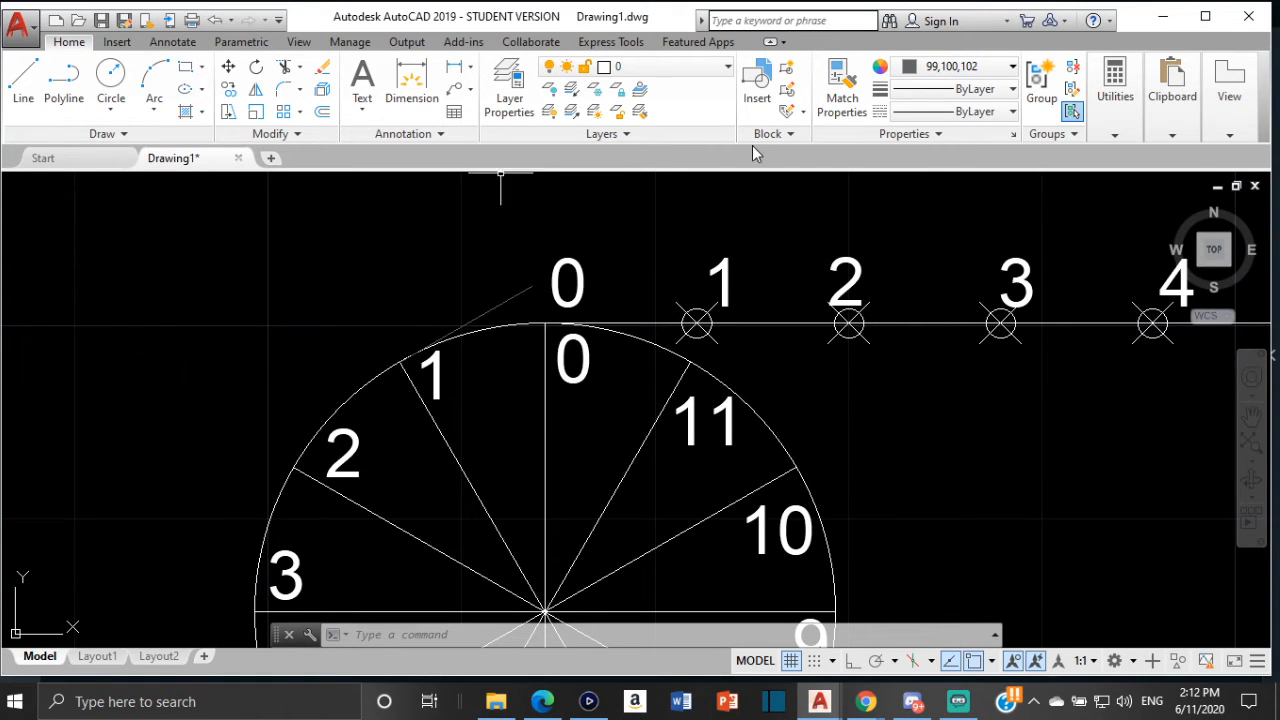
click(1122, 93)
click(1124, 192)
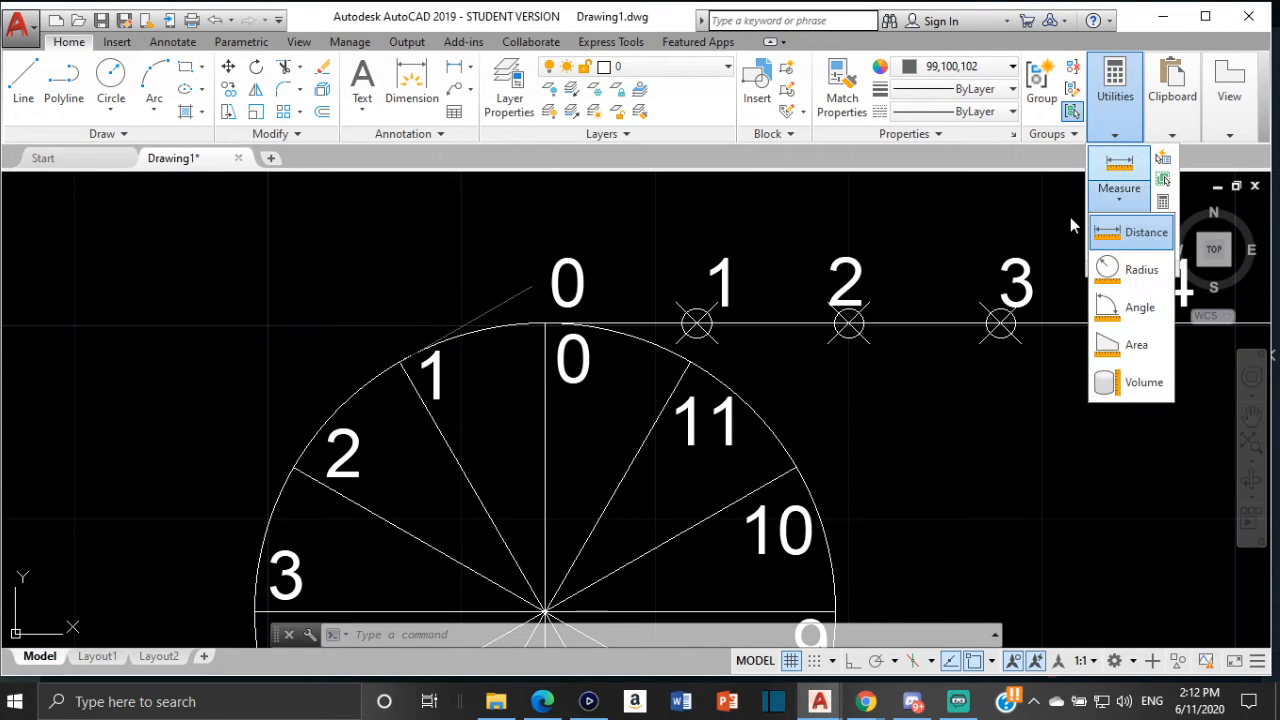
click(1130, 232)
scroll(580, 328, up, 2)
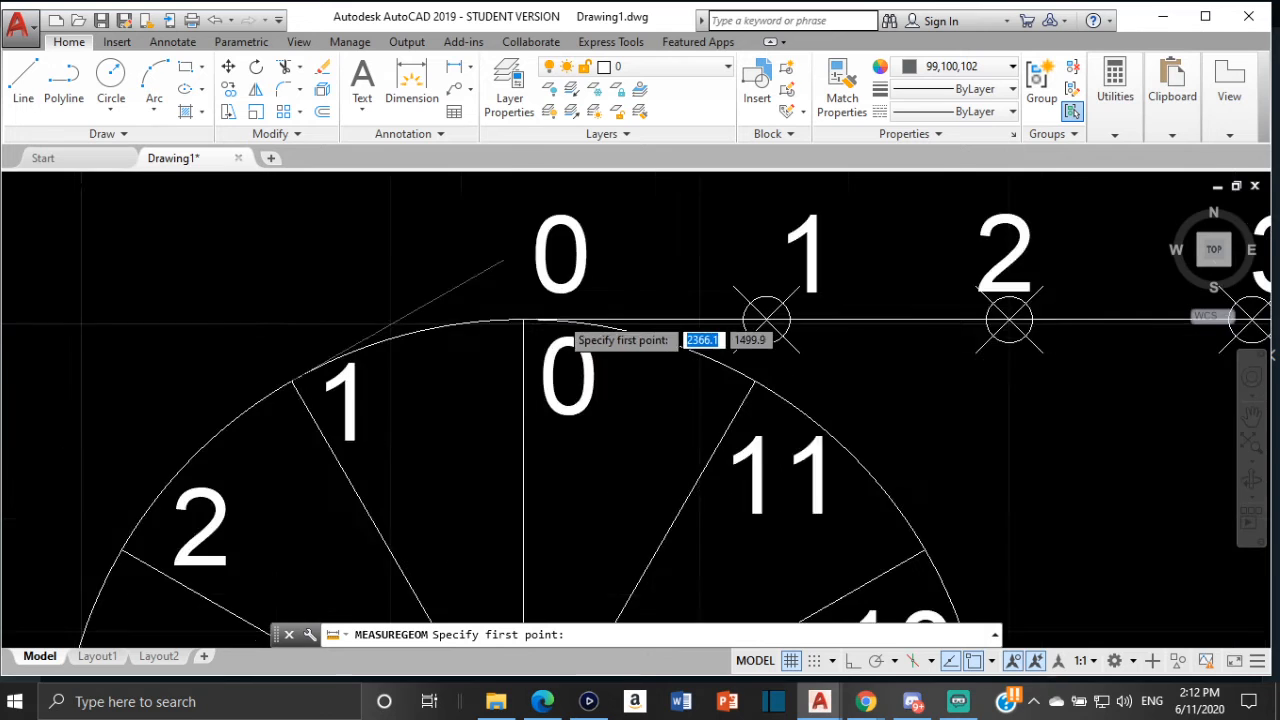
scroll(555, 315, up, 2)
click(491, 313)
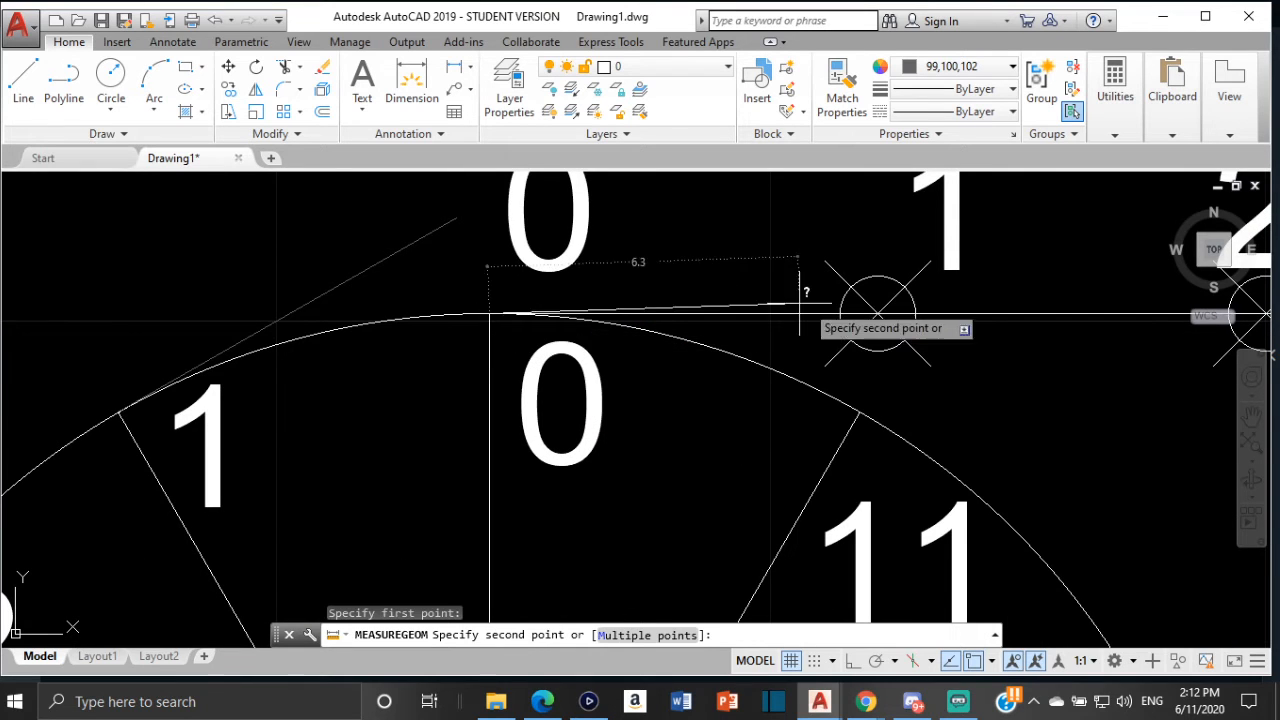
middle_drag(927, 321, 589, 308)
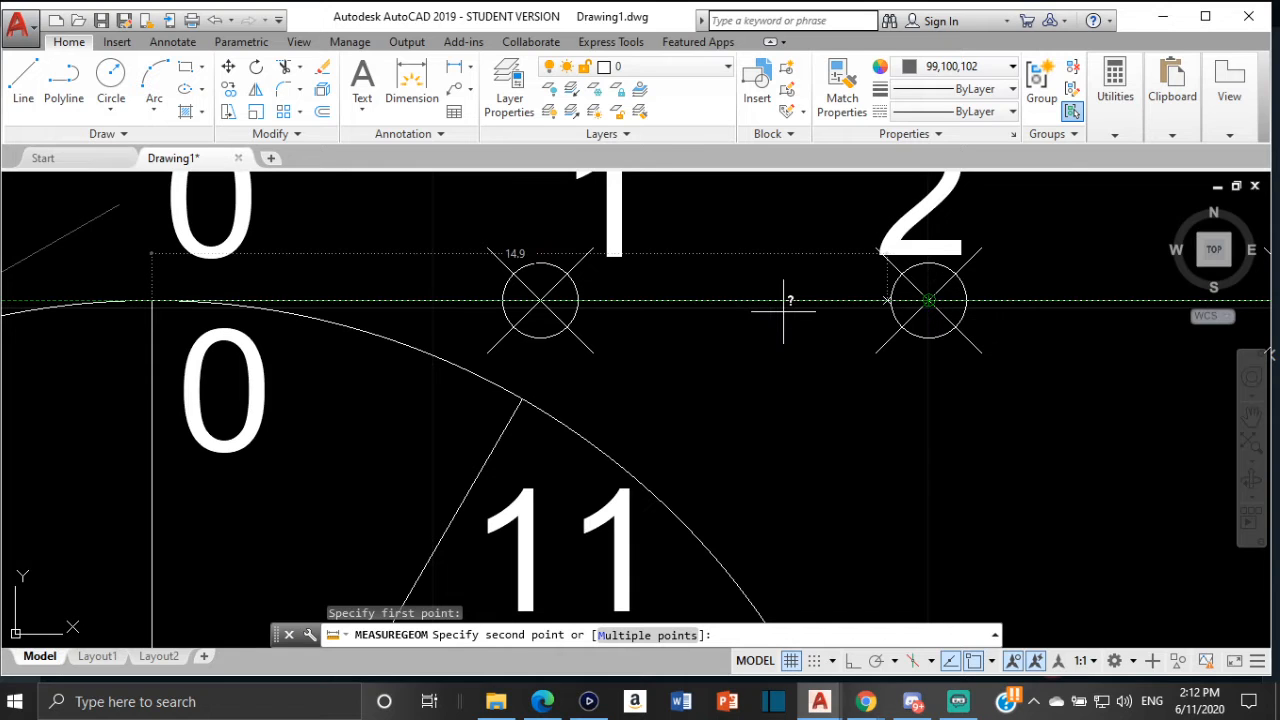
key(Escape)
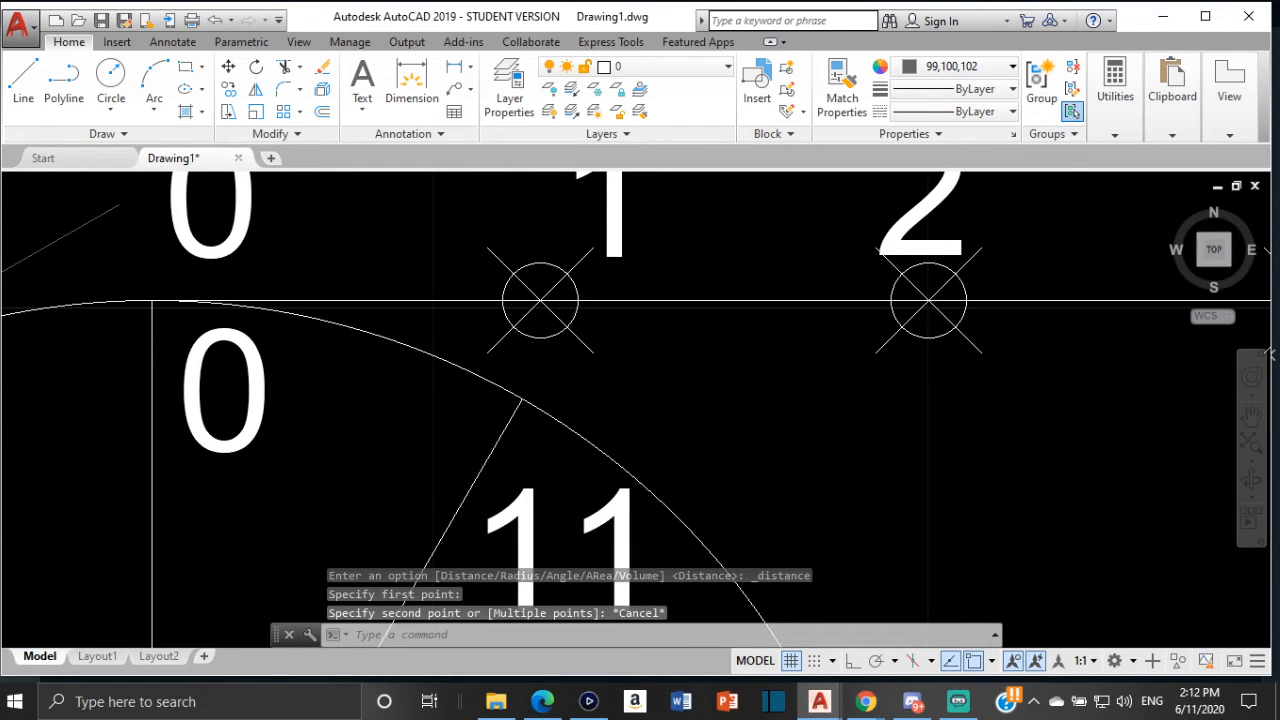
Draw a 15.7 mm tangent line from division point 2 on the new circle
scroll(738, 223, down, 2)
mouse_move(738, 223)
middle_down()
mouse_move(598, 255)
mouse_move(831, 200)
middle_up()
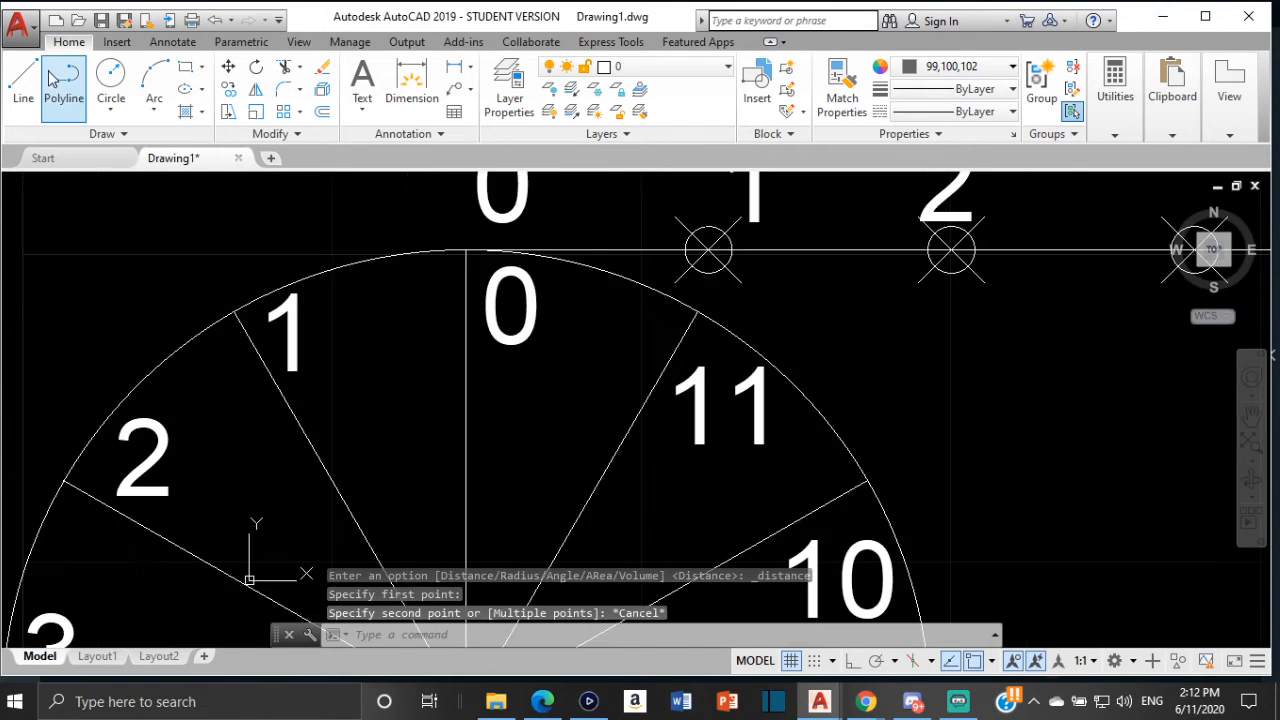
click(22, 80)
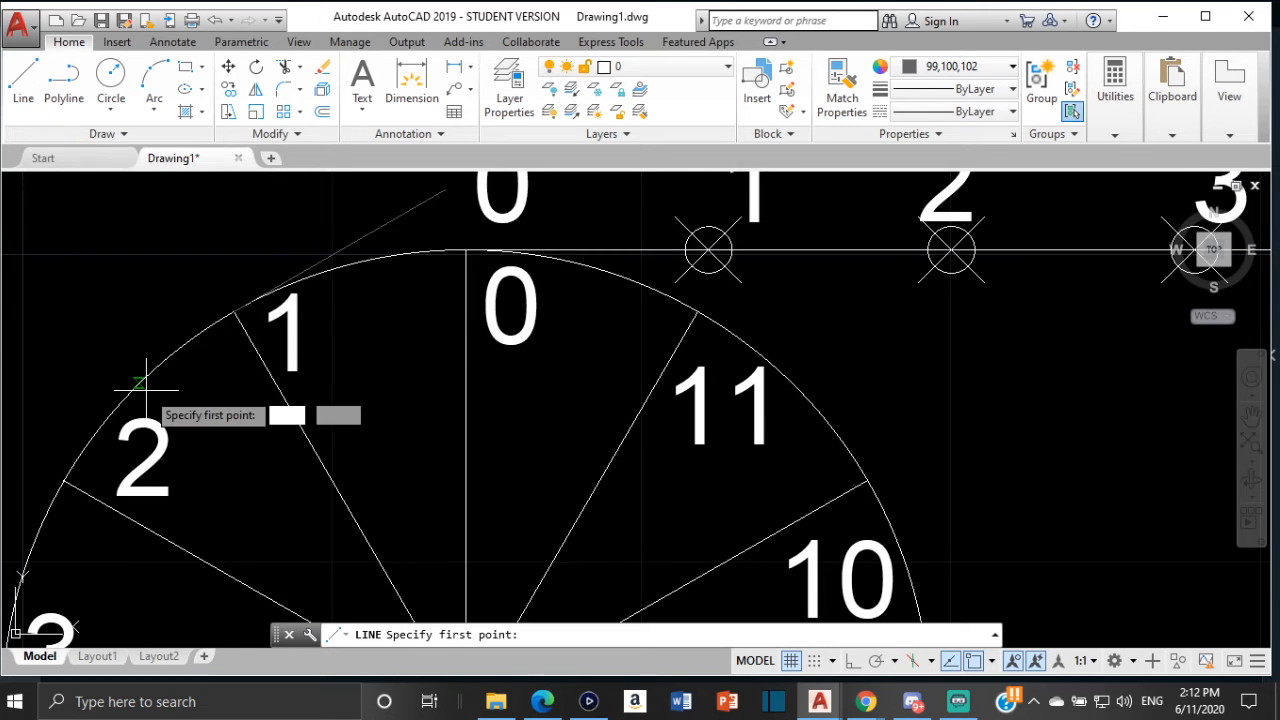
scroll(124, 377, down, 2)
middle_drag(124, 377, 366, 274)
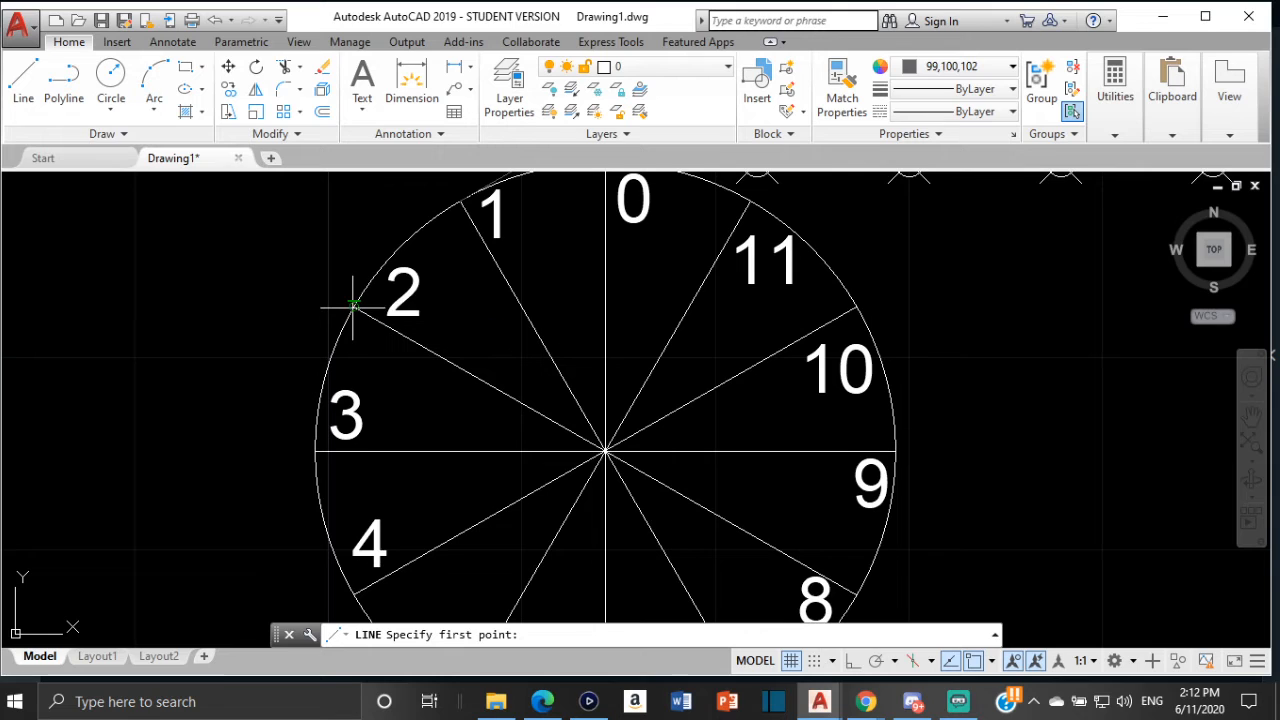
click(355, 305)
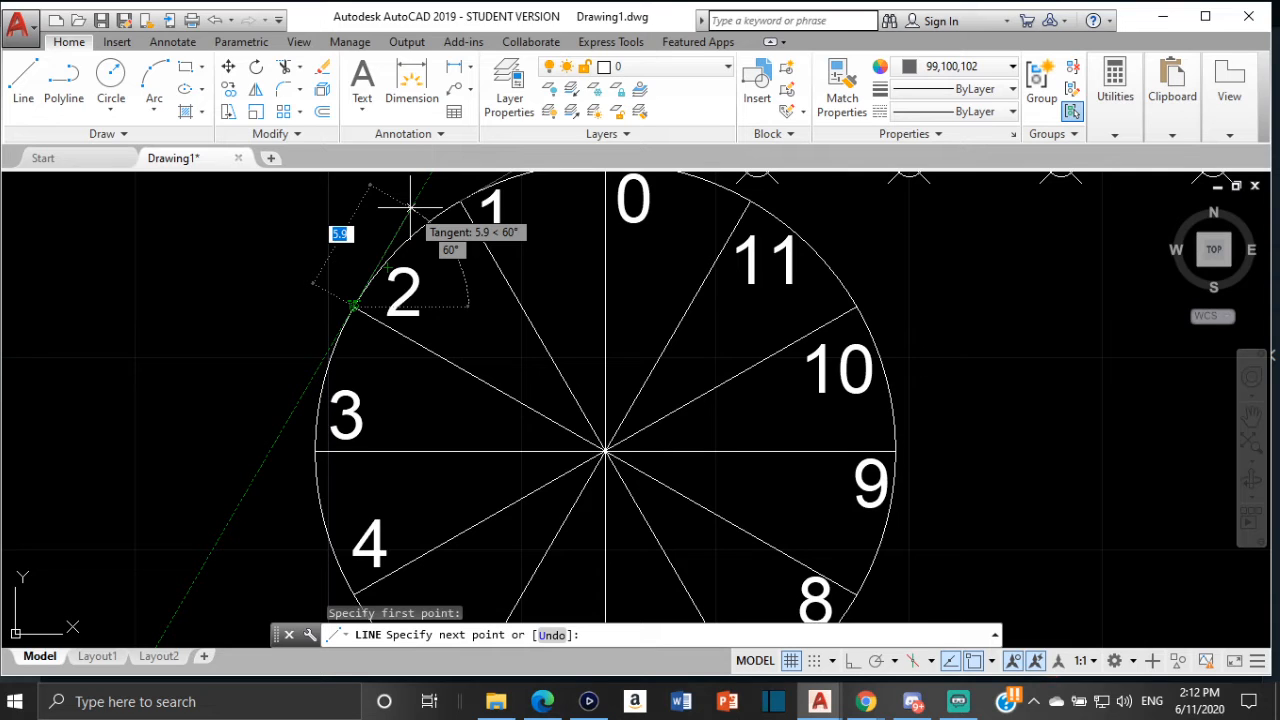
text(1)
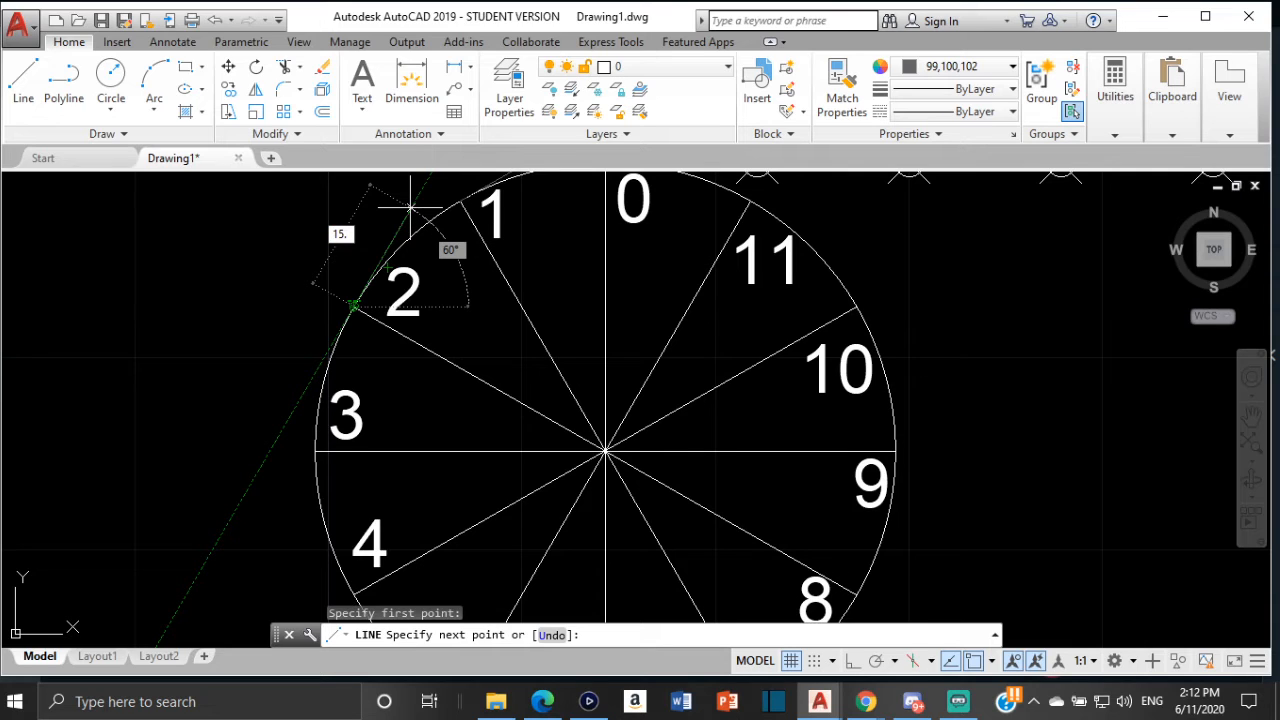
key(Return)
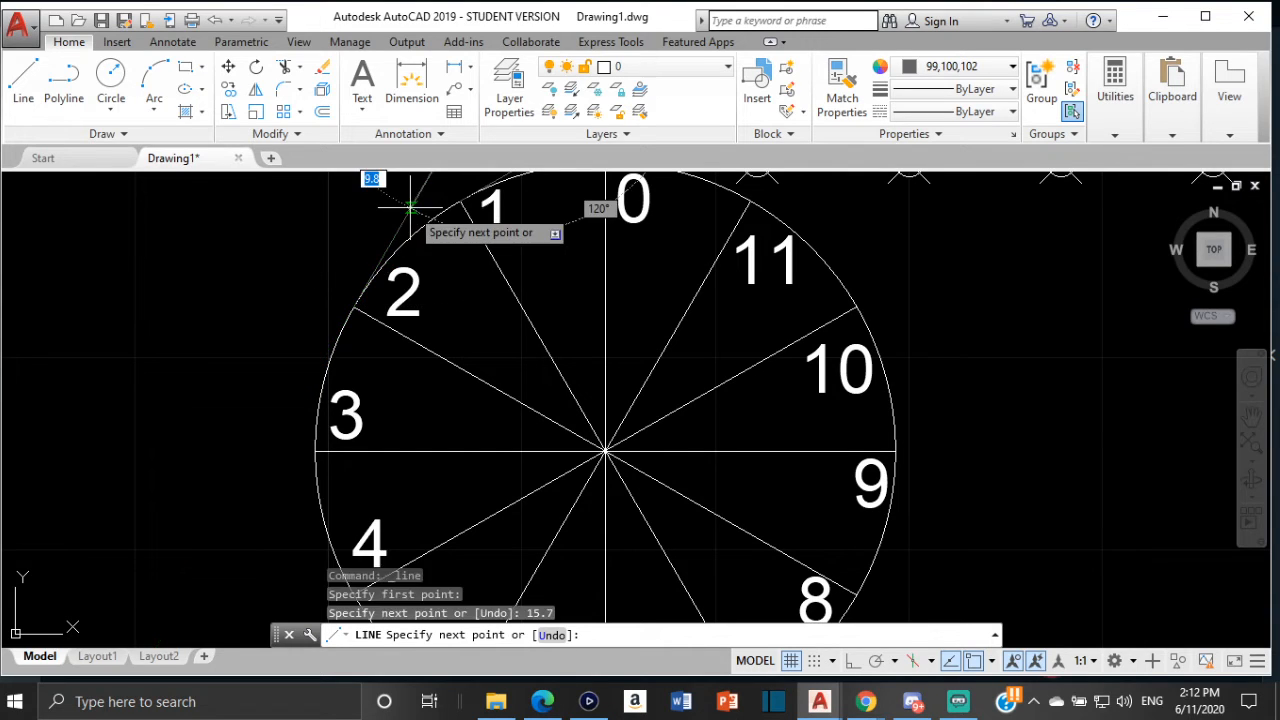
key(Escape)
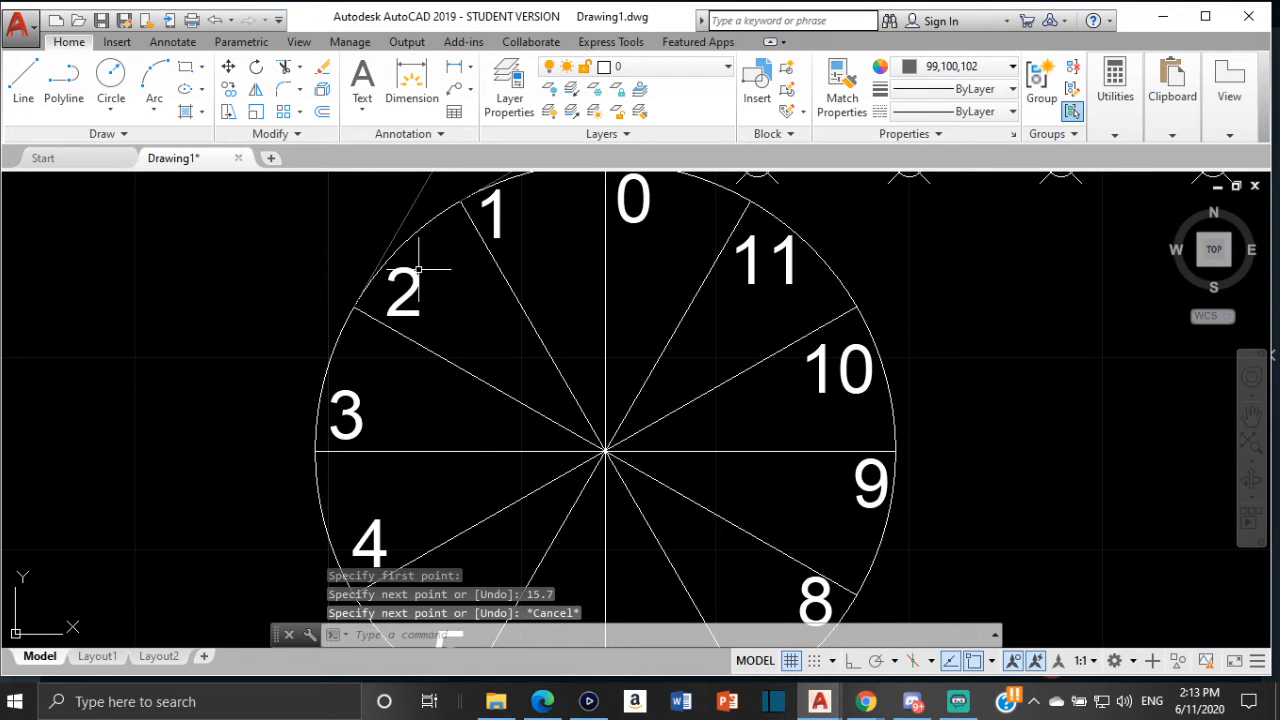
Turn on Ortho and measure the distance from the circle's top quadrant to division 3 on the circumference line
scroll(400, 288, down, 3)
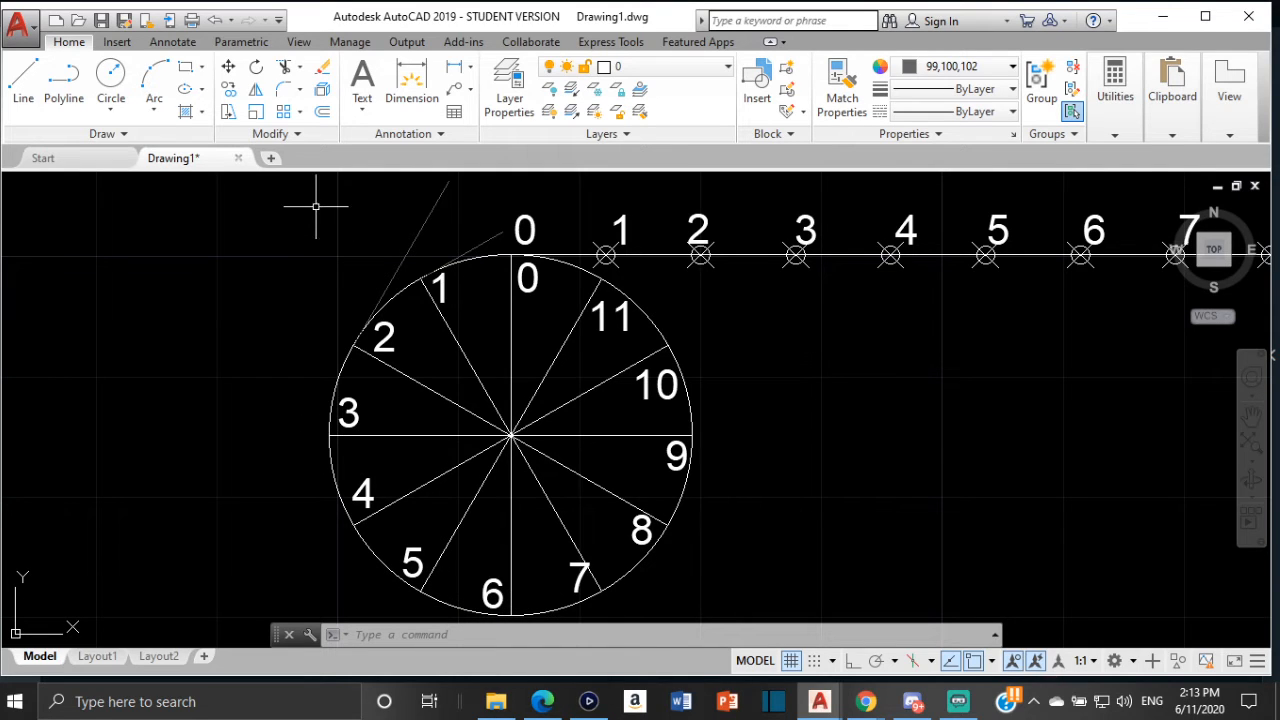
click(853, 662)
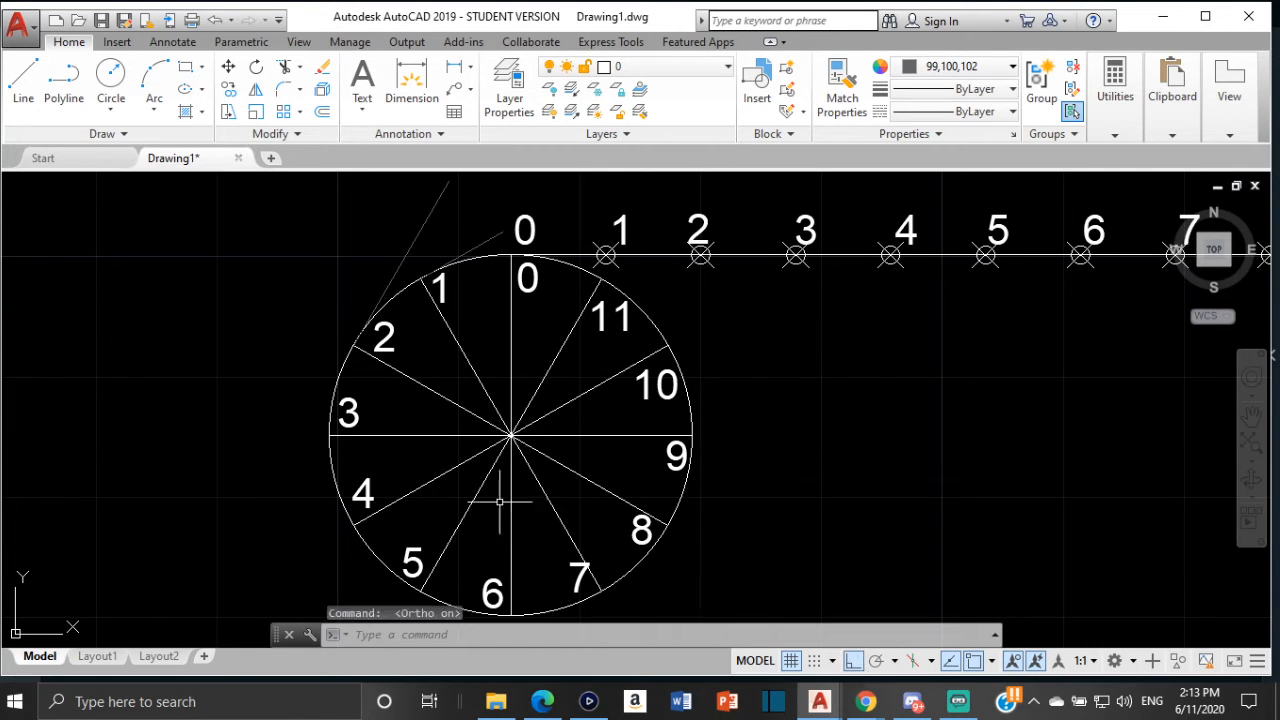
click(1118, 105)
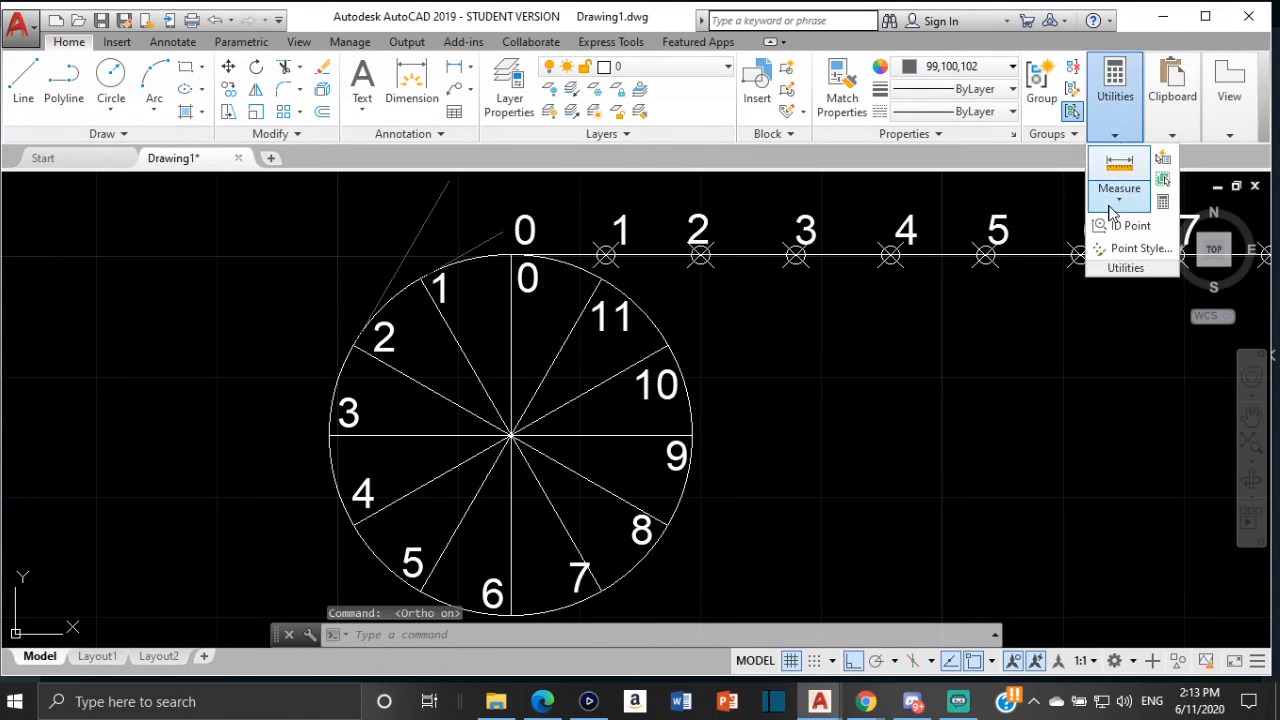
click(1115, 203)
click(1114, 225)
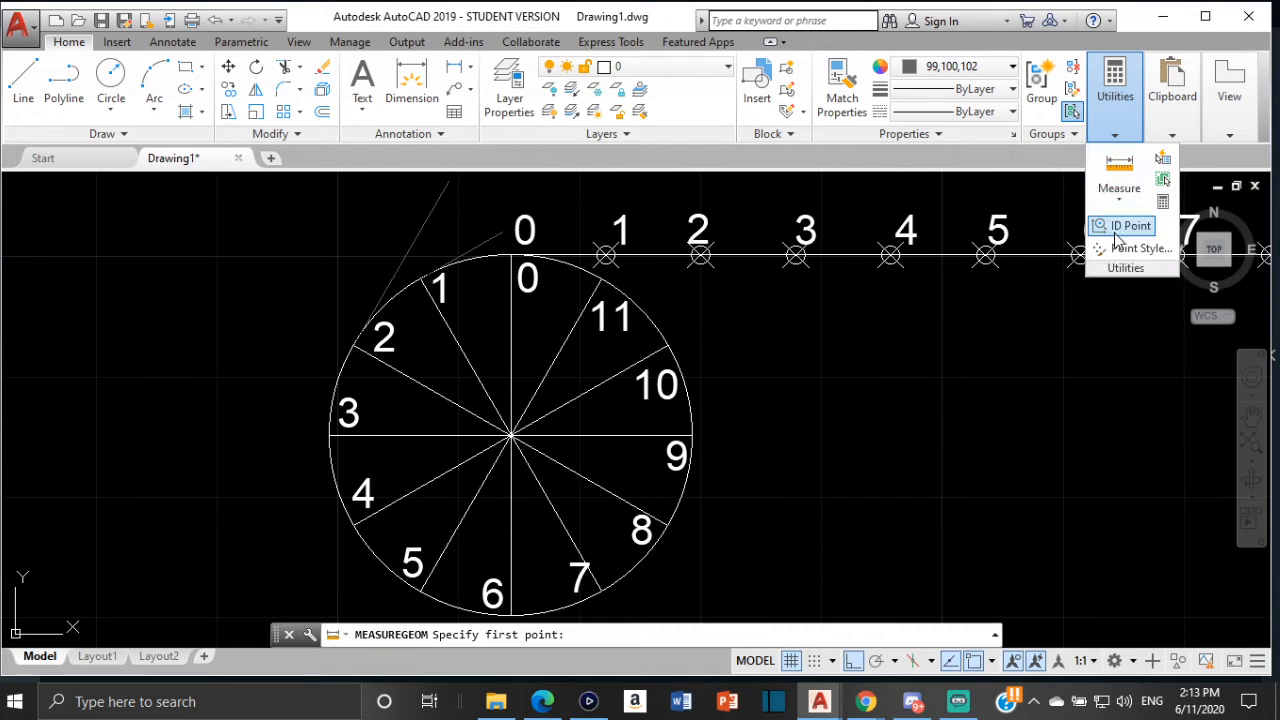
click(1120, 205)
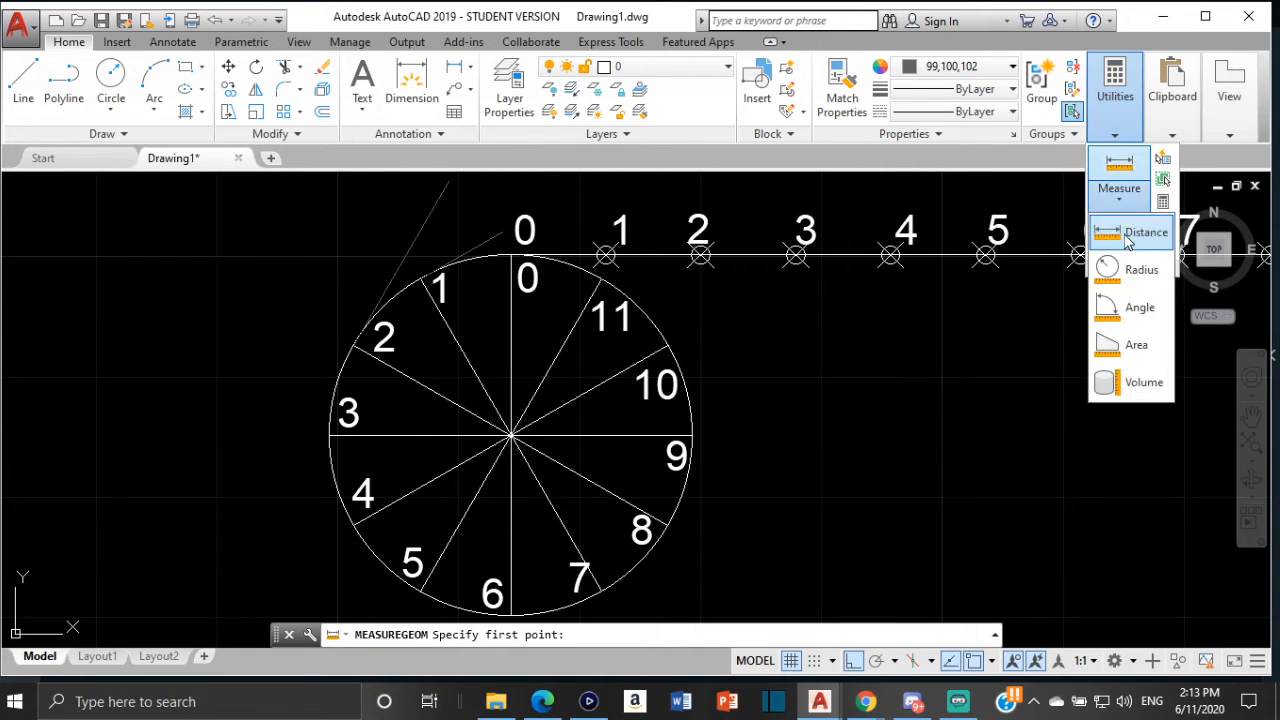
click(1120, 230)
scroll(510, 254, up, 2)
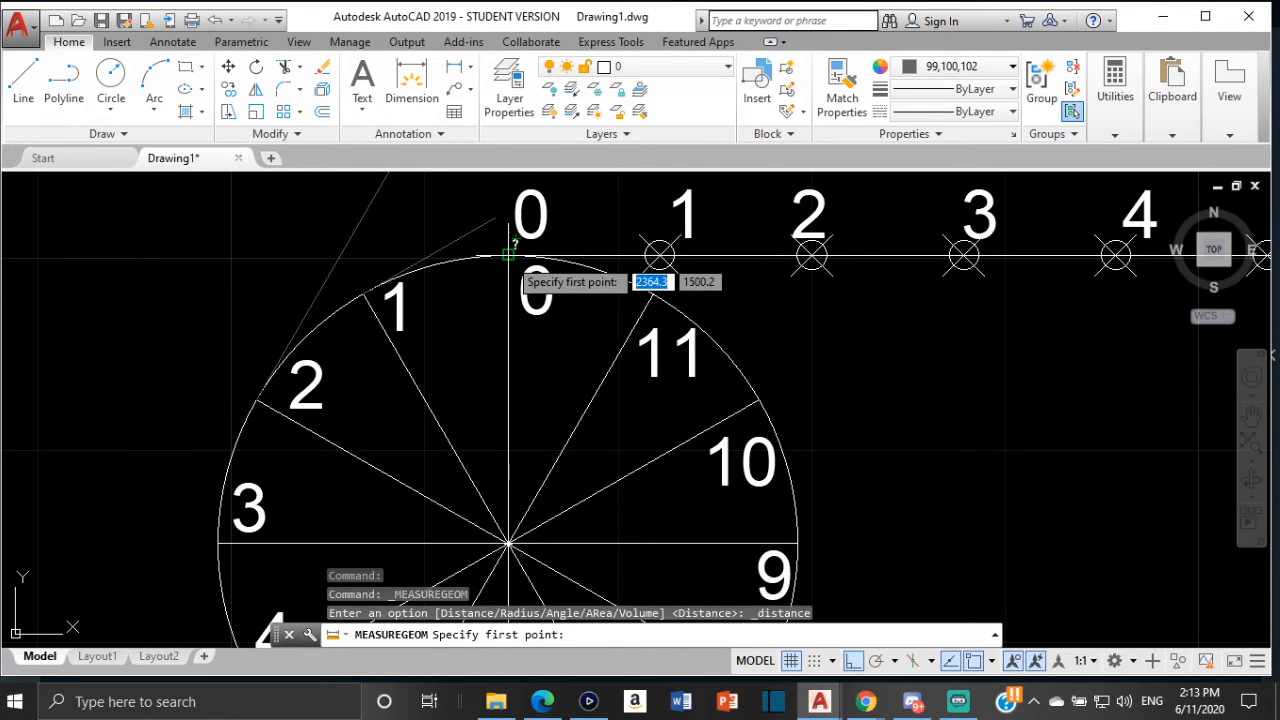
scroll(510, 257, up, 2)
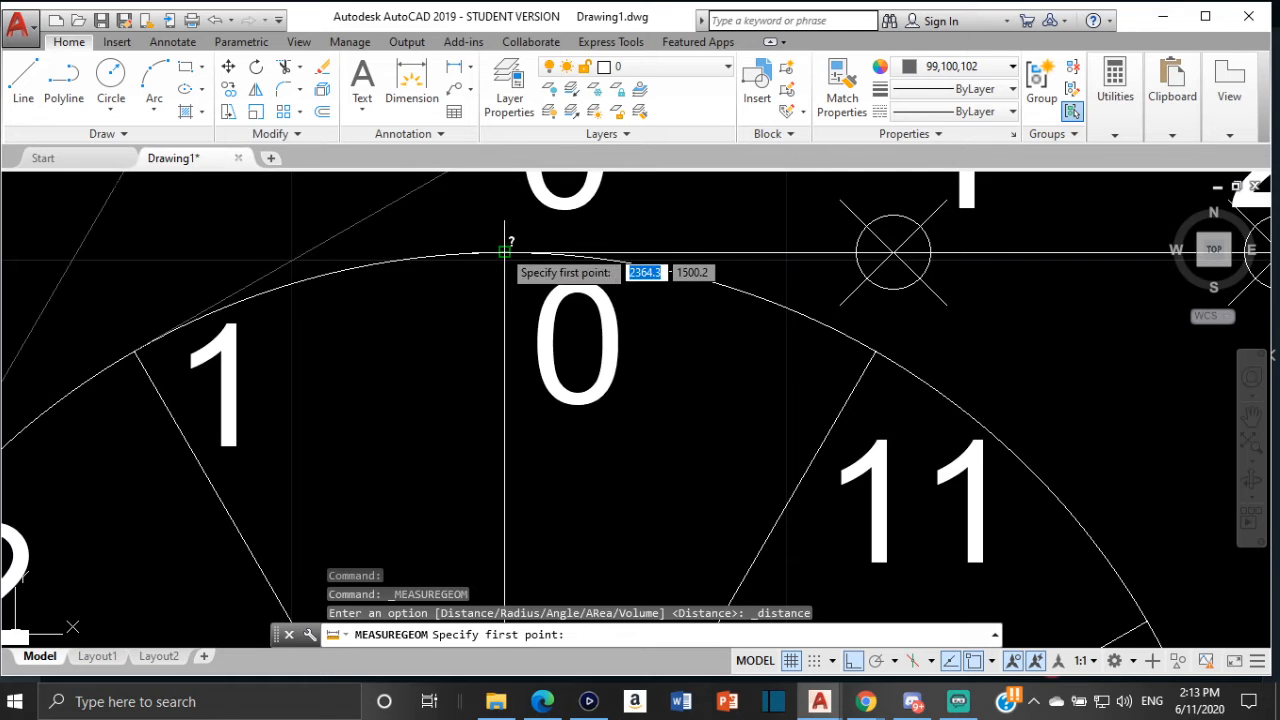
click(505, 250)
scroll(505, 250, down, 2)
middle_drag(505, 250, 574, 260)
middle_drag(894, 244, 789, 249)
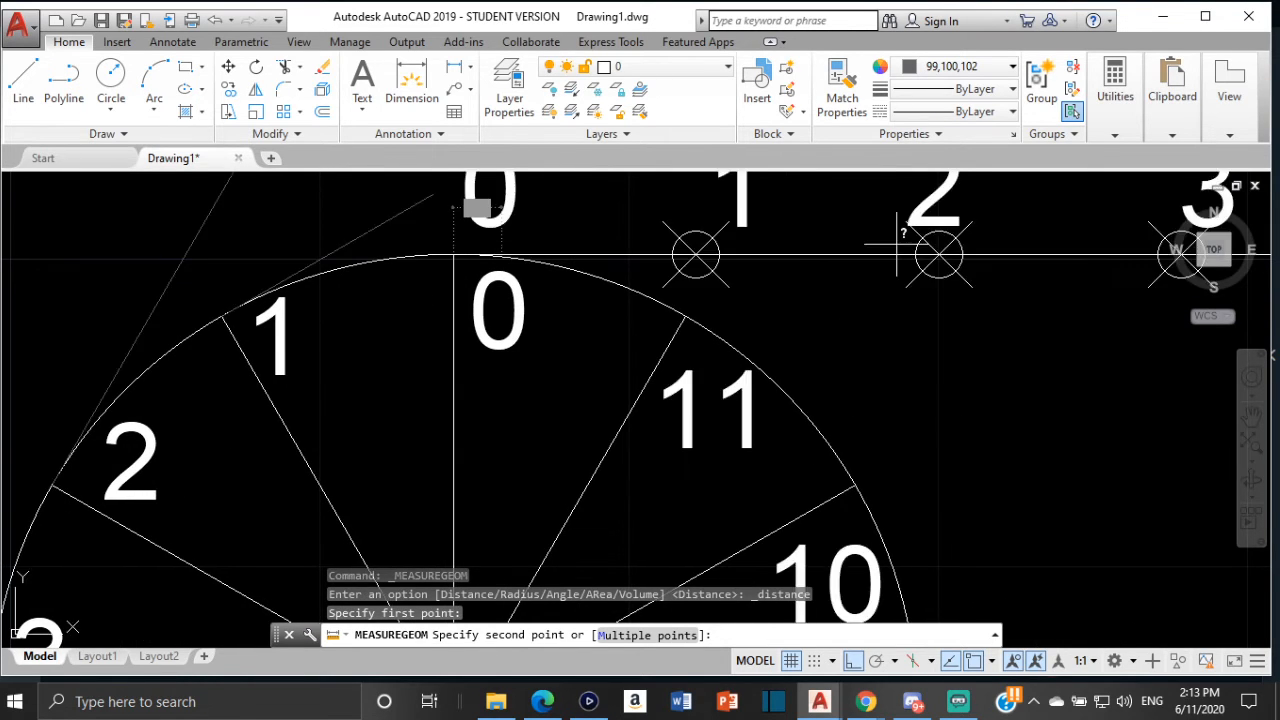
middle_drag(896, 254, 516, 271)
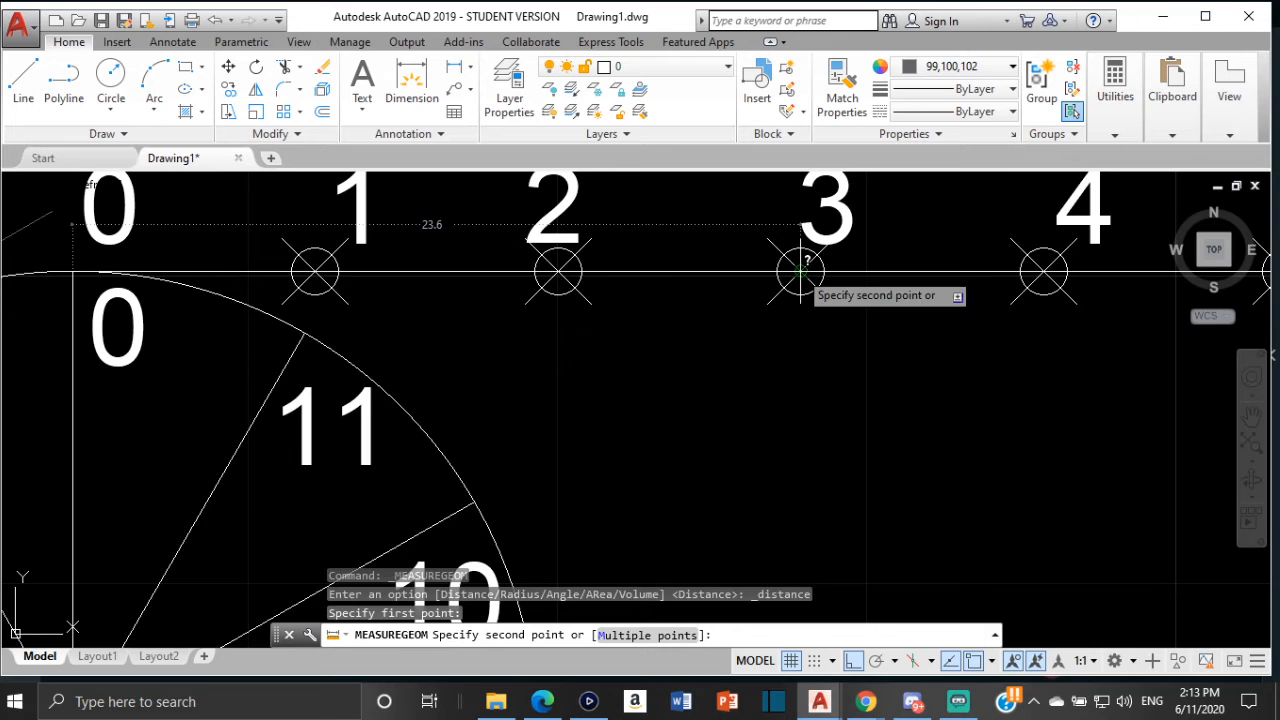
key(Escape)
Draw a 23.6 mm vertical tangent line upward from division point 3 on the new circle
scroll(528, 352, down, 2)
scroll(660, 310, down, 4)
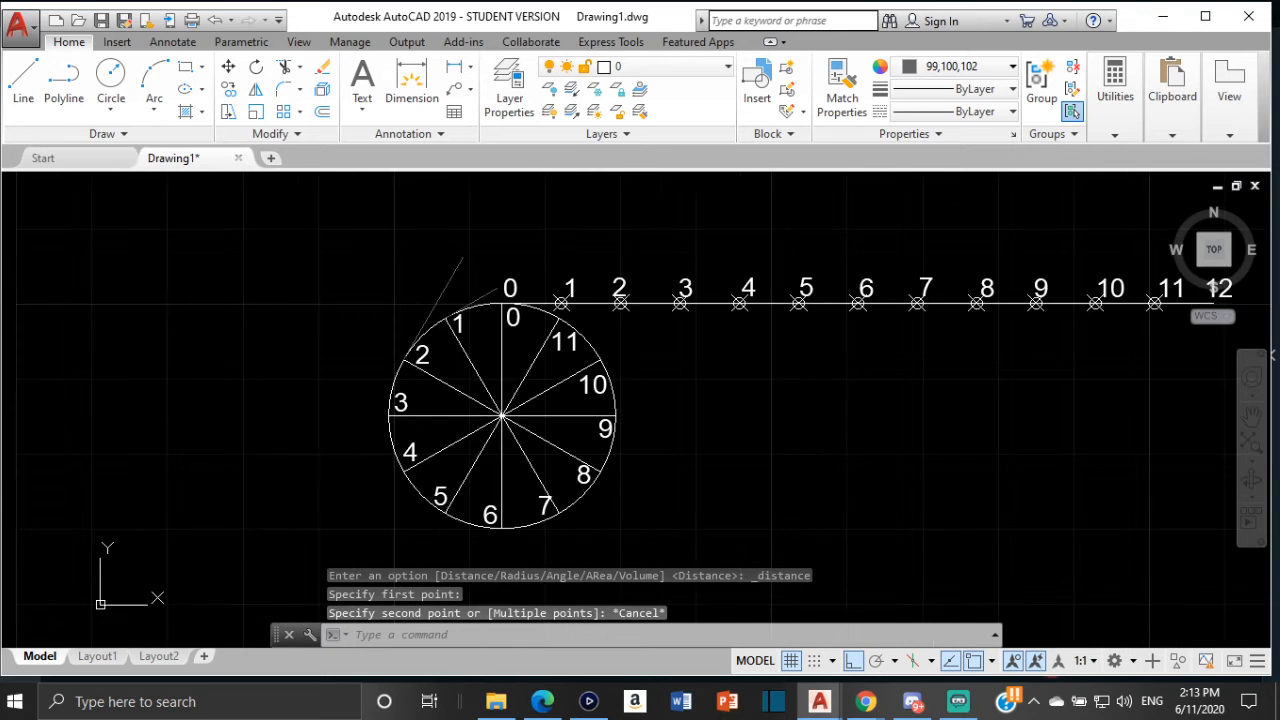
click(23, 85)
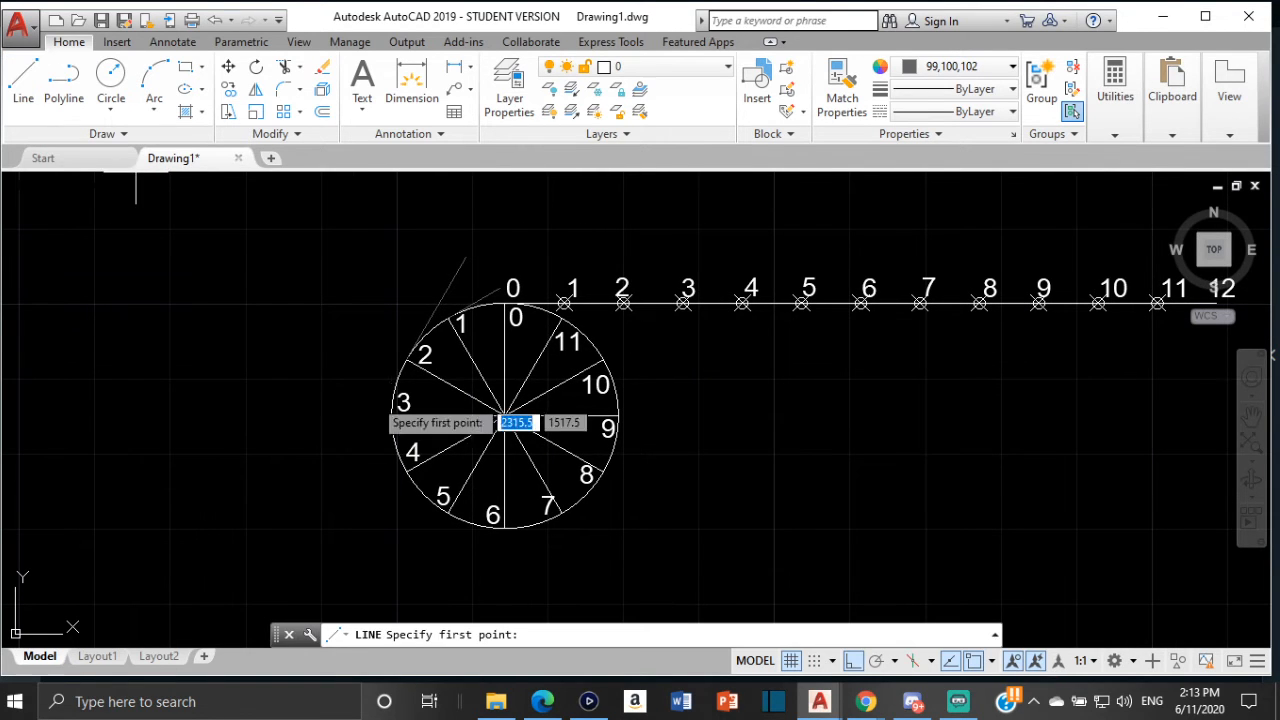
click(389, 412)
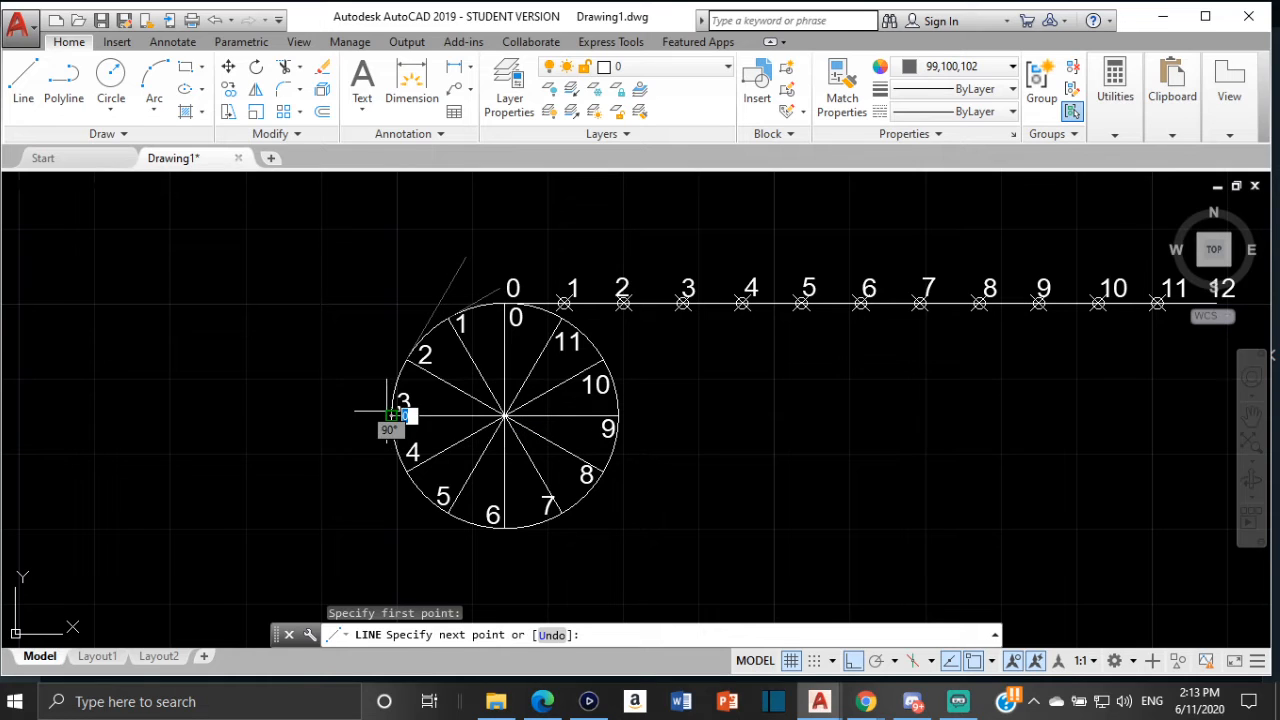
text(23.6)
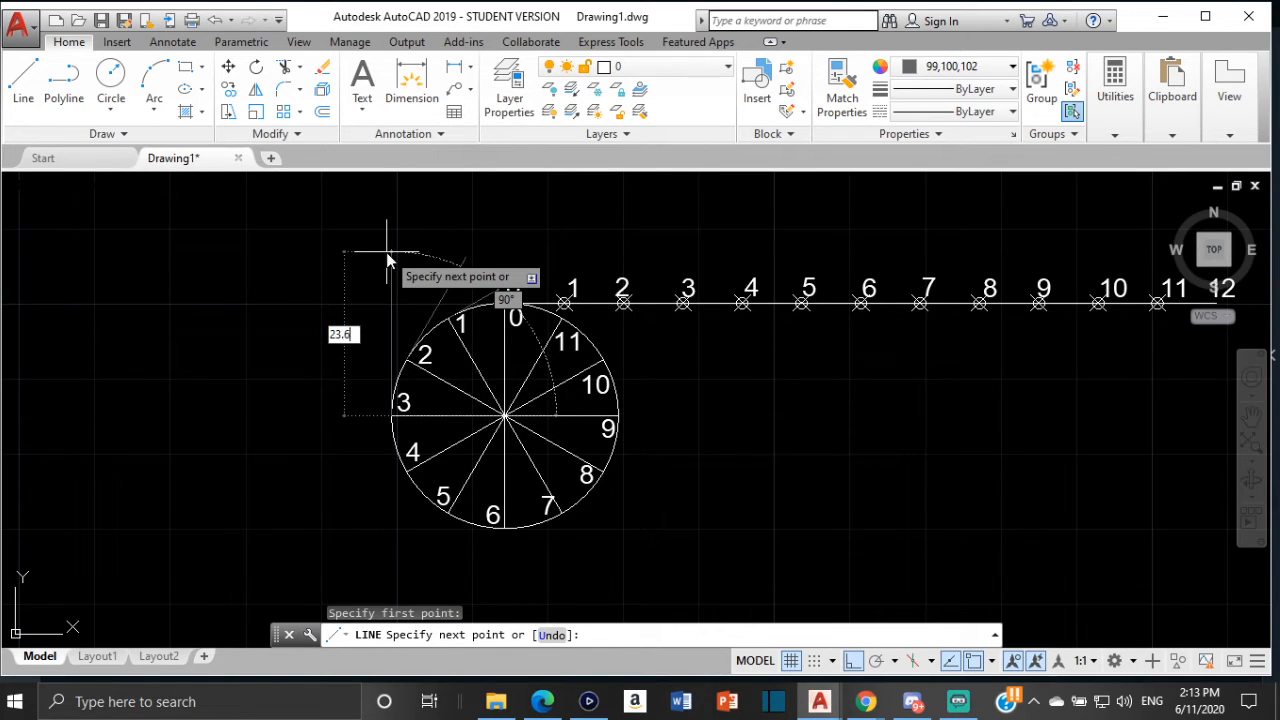
key(Return)
key(Escape)
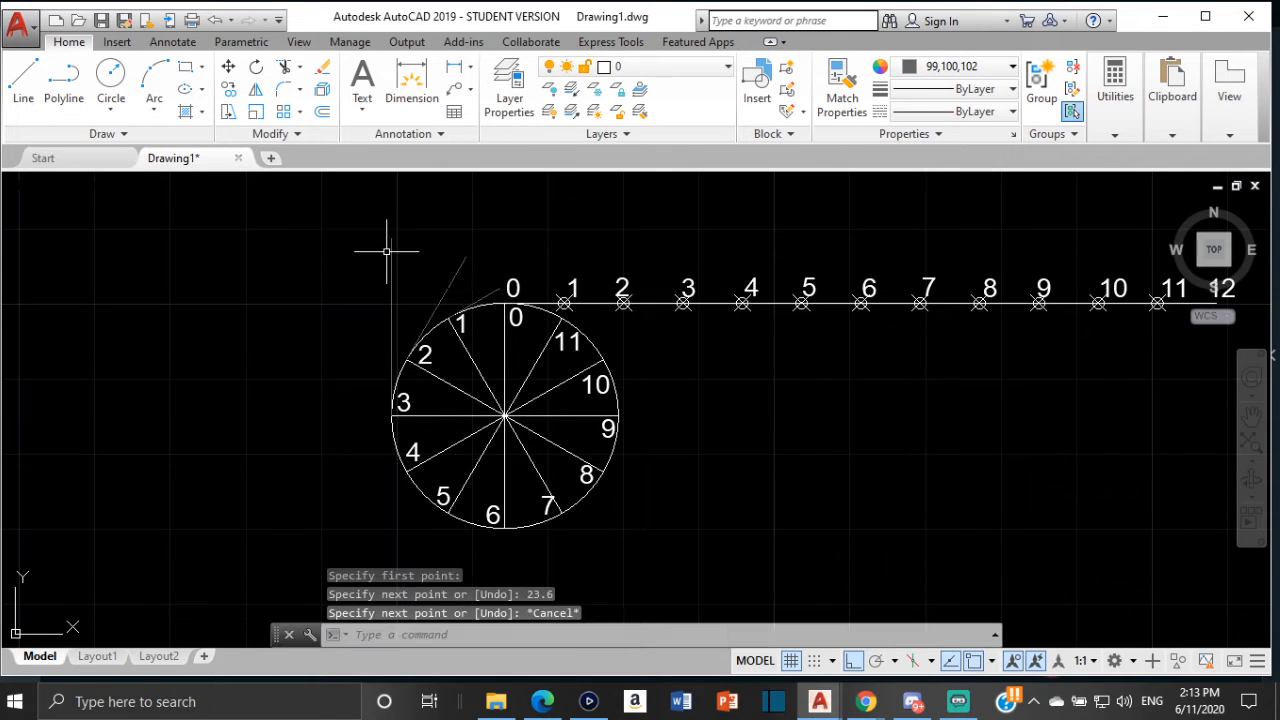
Turn off Ortho and measure the distance from the circle's top quadrant to division 4 on the circumference line
click(856, 660)
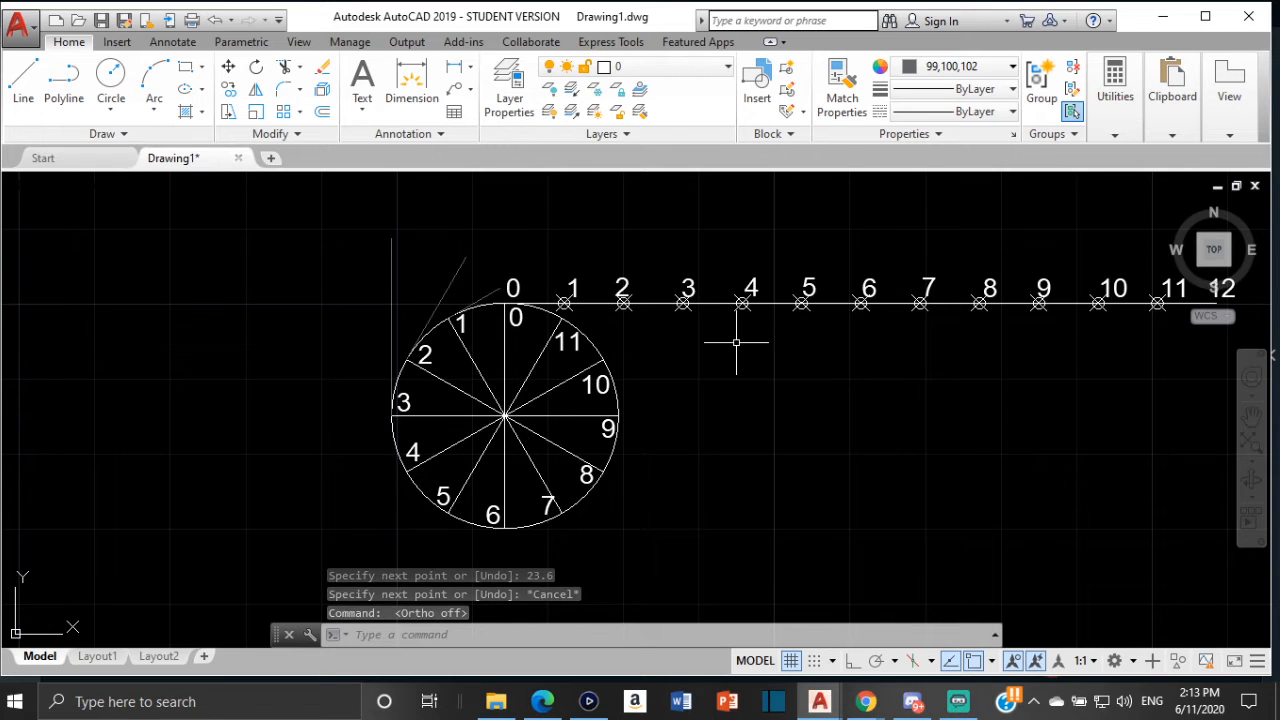
click(1115, 100)
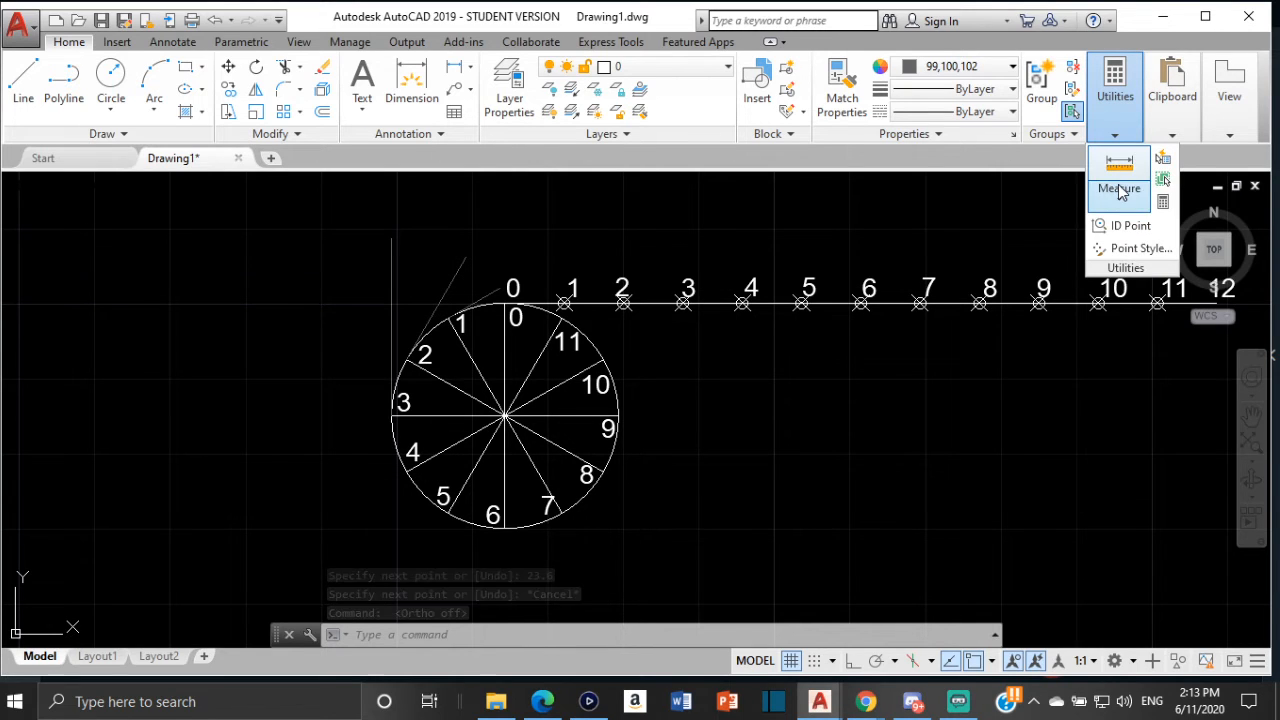
click(1119, 192)
click(1135, 238)
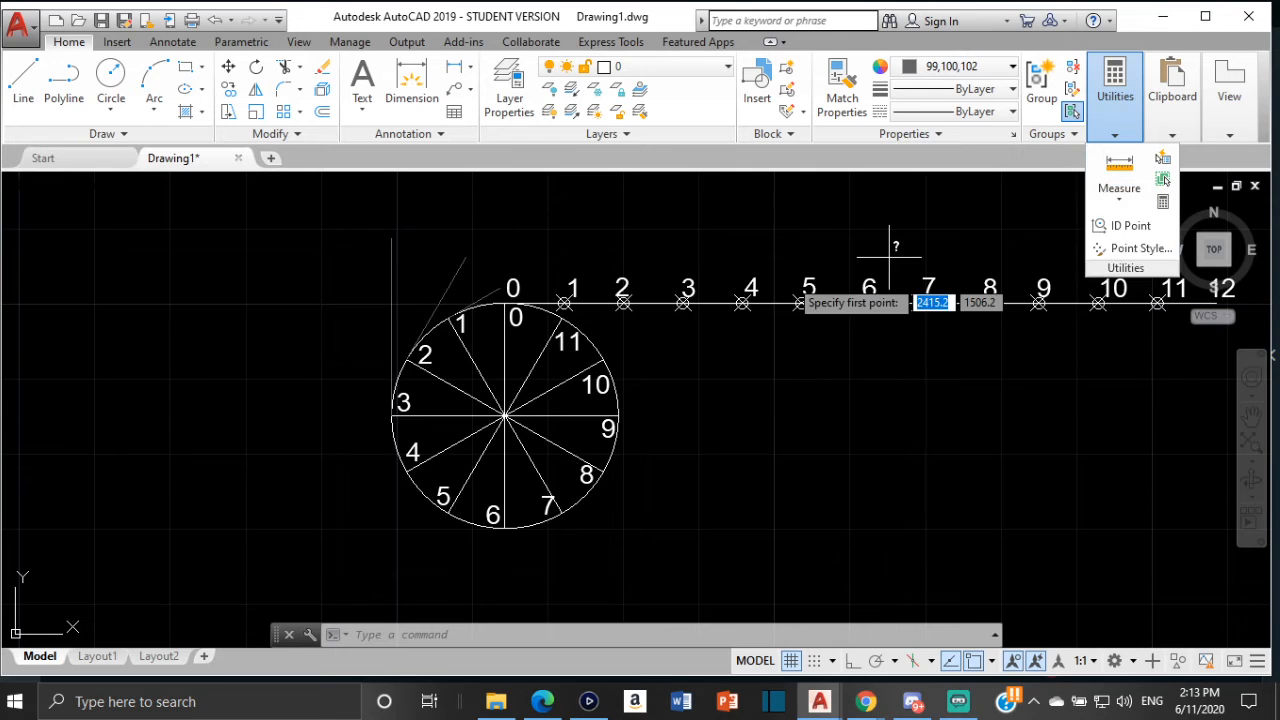
click(507, 300)
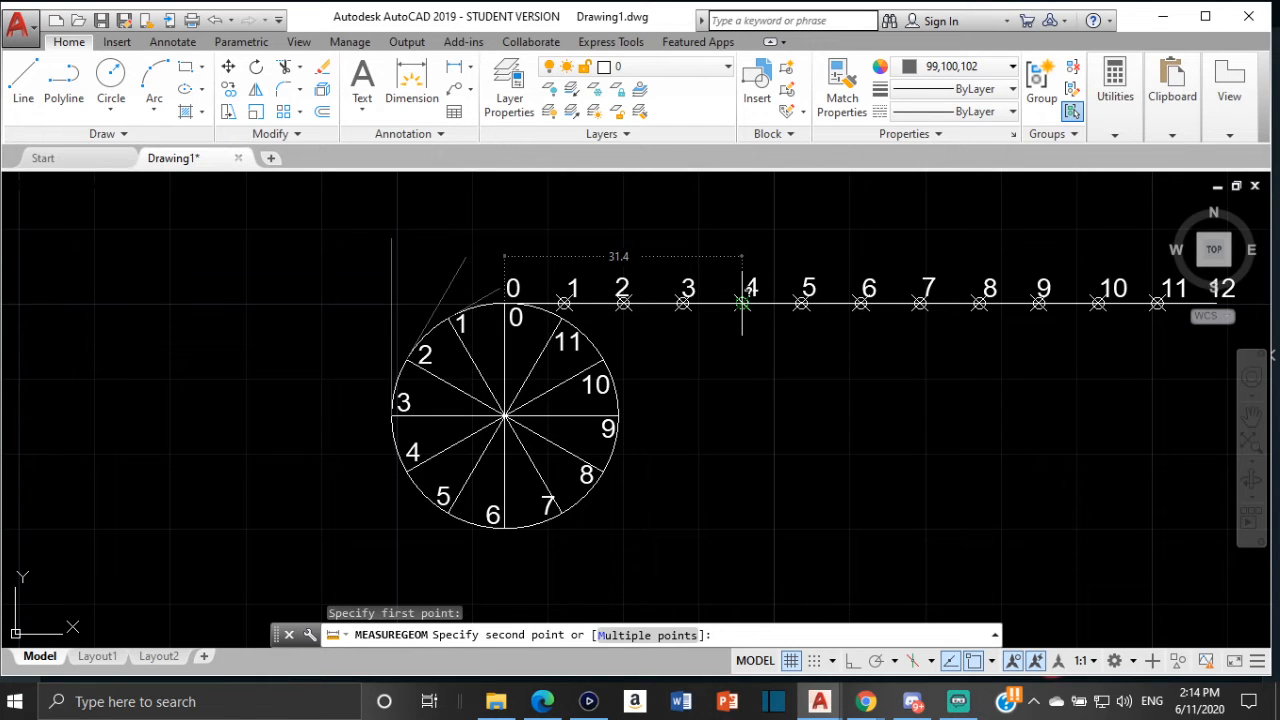
key(Escape)
click(23, 82)
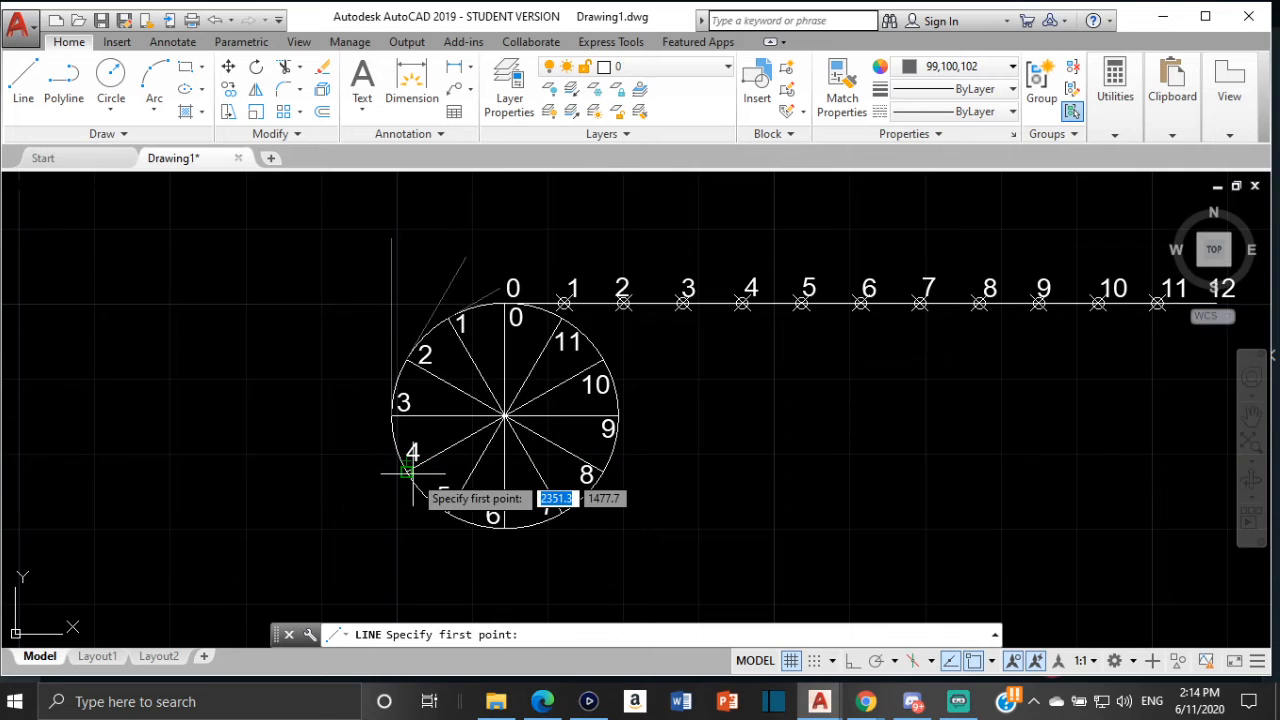
click(408, 469)
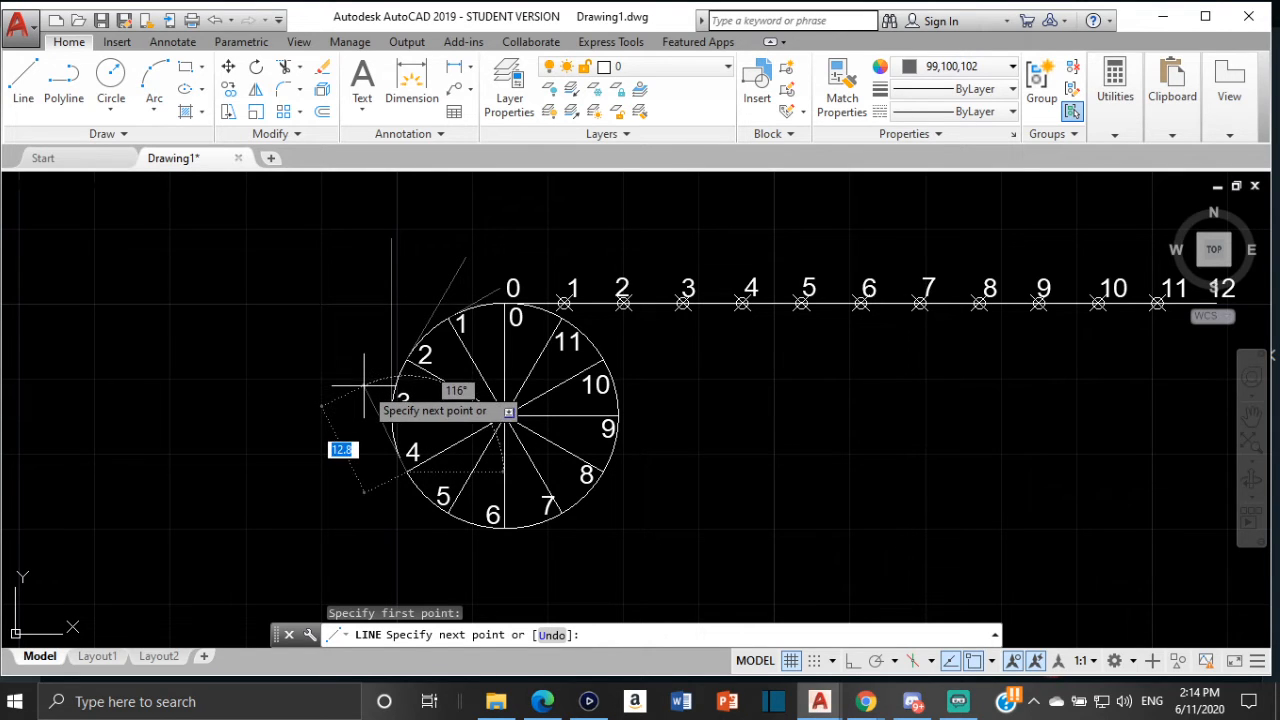
key(Escape)
Draw a 31.4 mm tangent line from division point 4 on the new circle
click(24, 88)
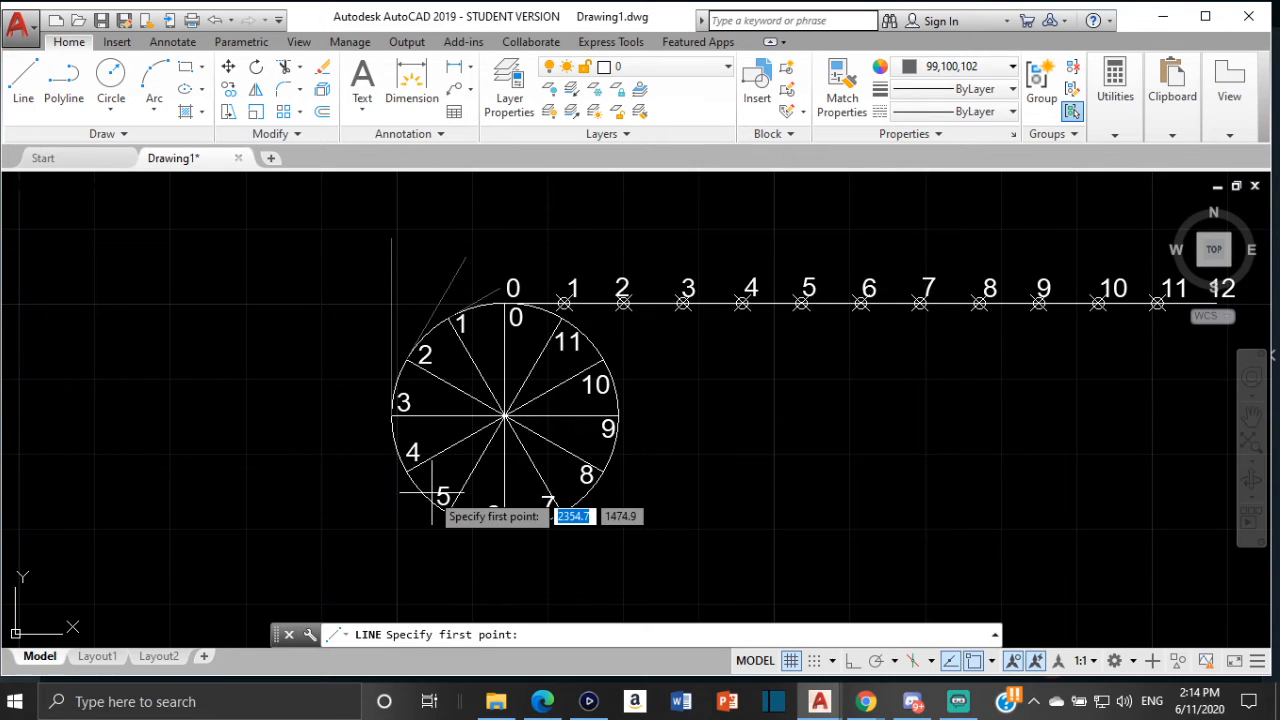
click(406, 470)
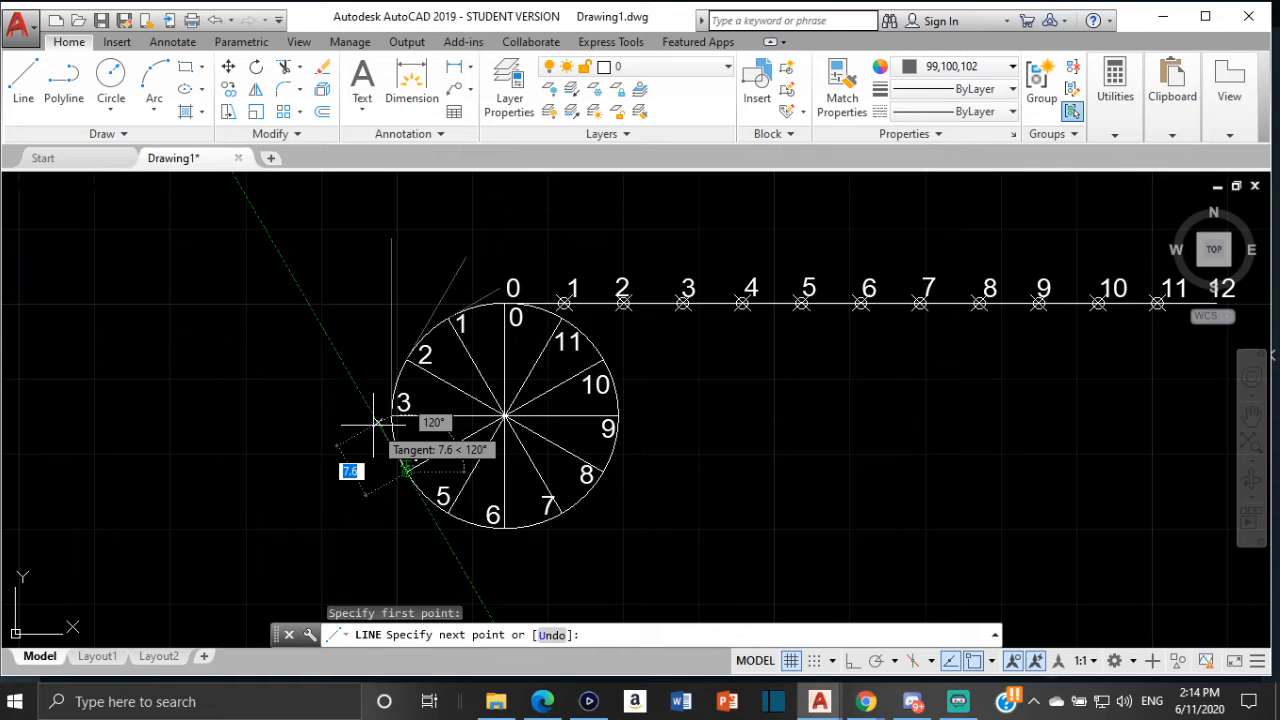
text(3)
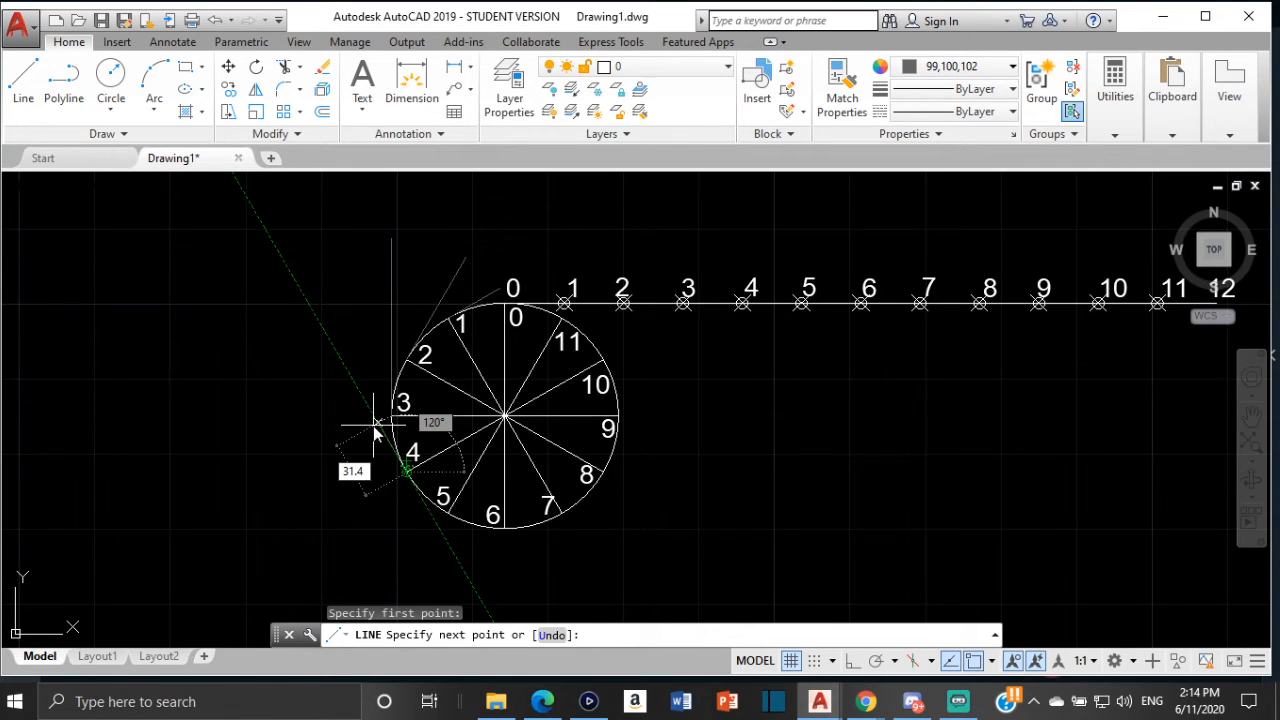
text(1.4)
key(Return)
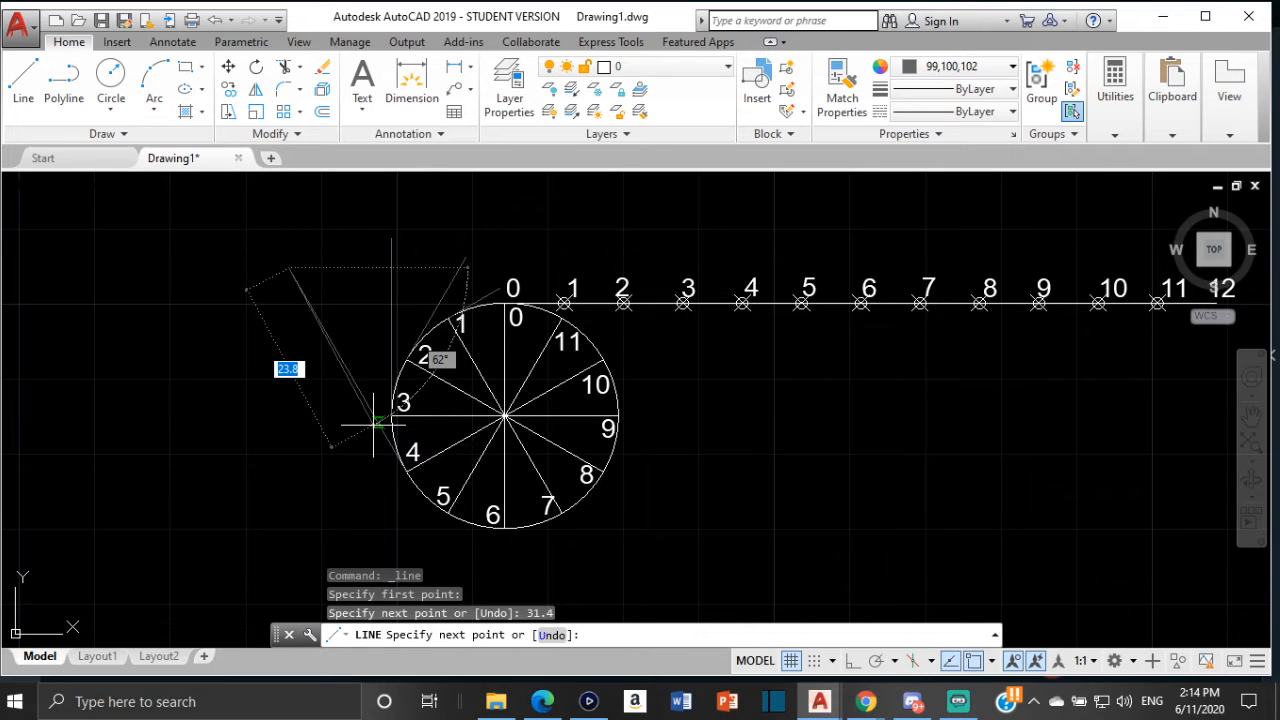
key(Escape)
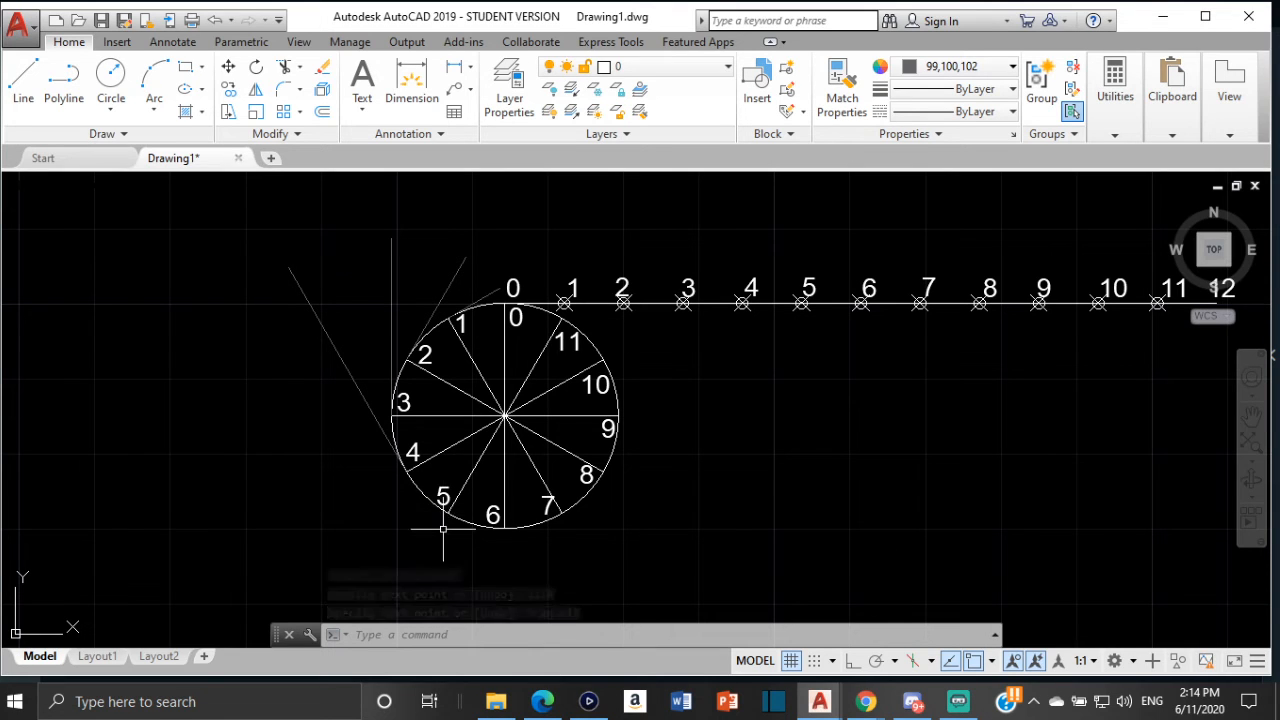
Measure the distance from the circle's top quadrant to division 5 on the circumference line
click(1113, 133)
click(1119, 192)
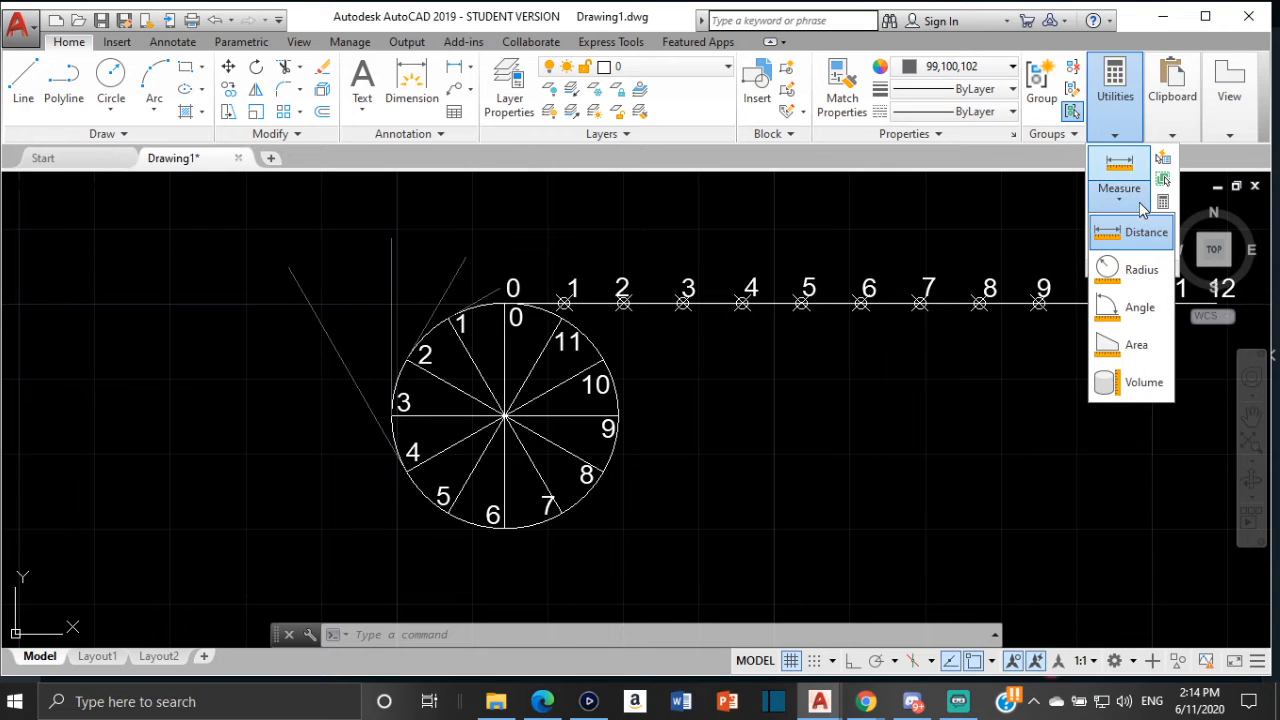
click(1129, 231)
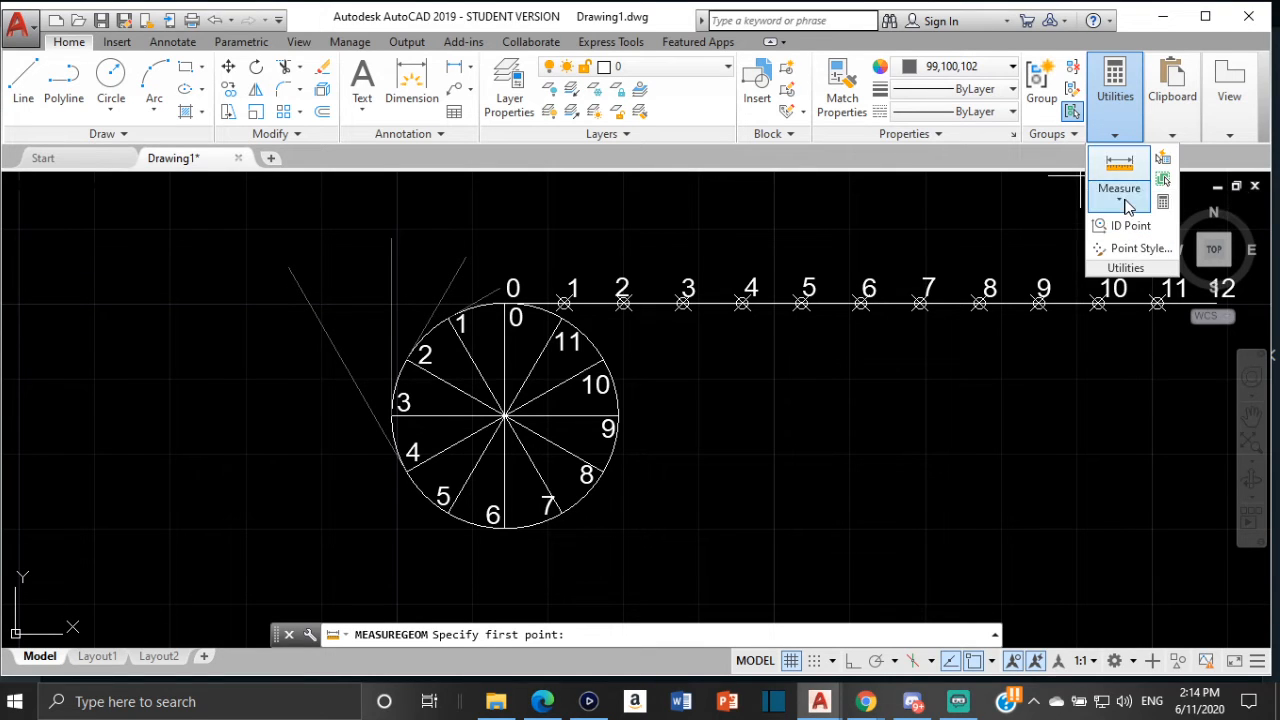
click(1119, 192)
click(1129, 231)
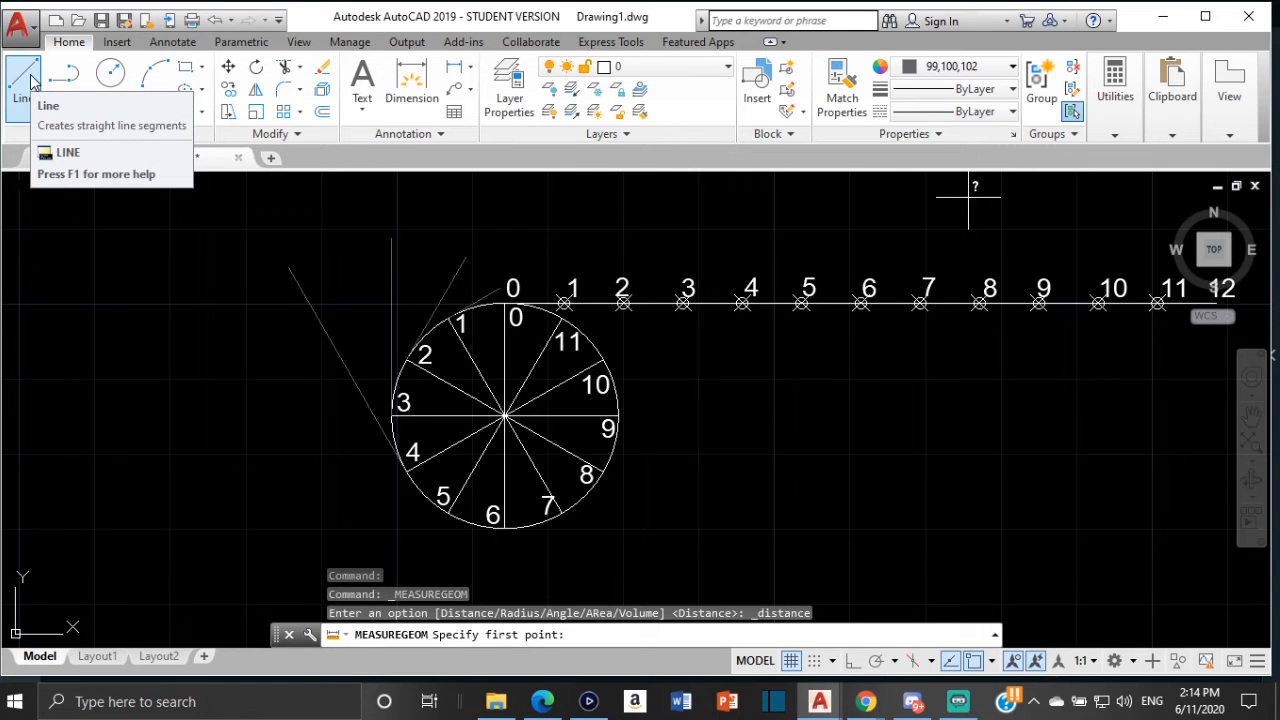
scroll(500, 298, up, 2)
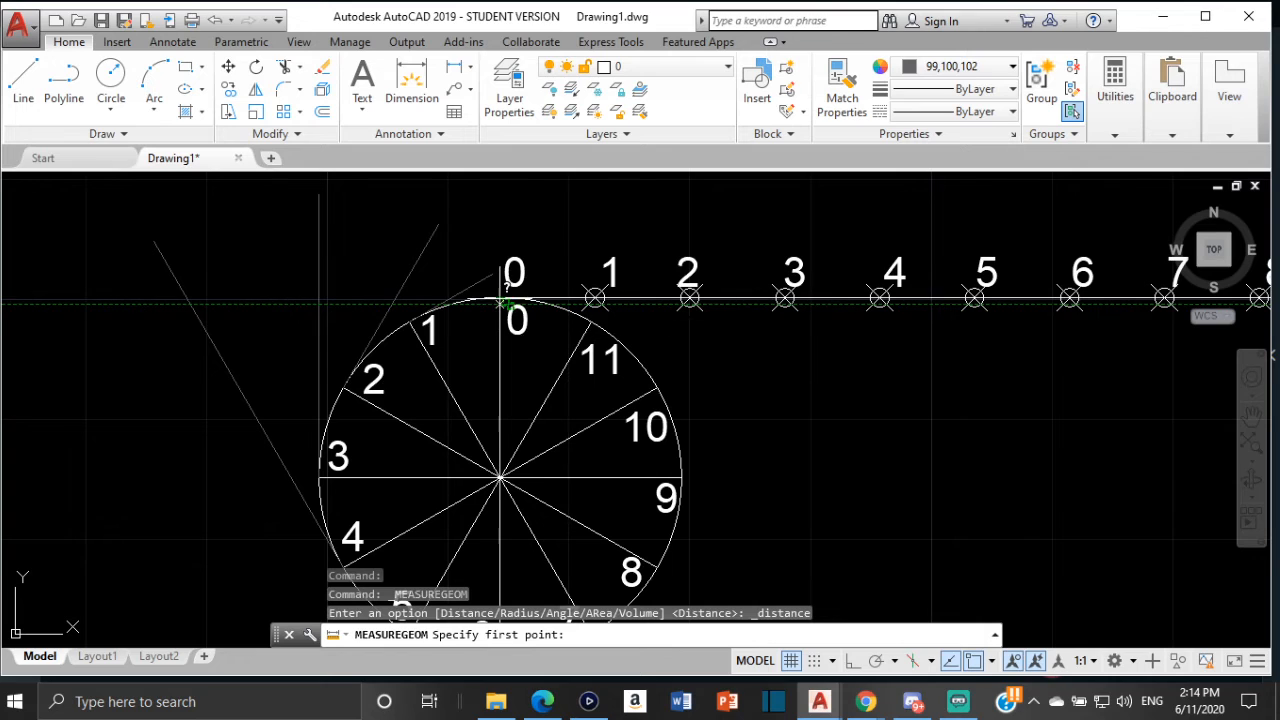
click(500, 298)
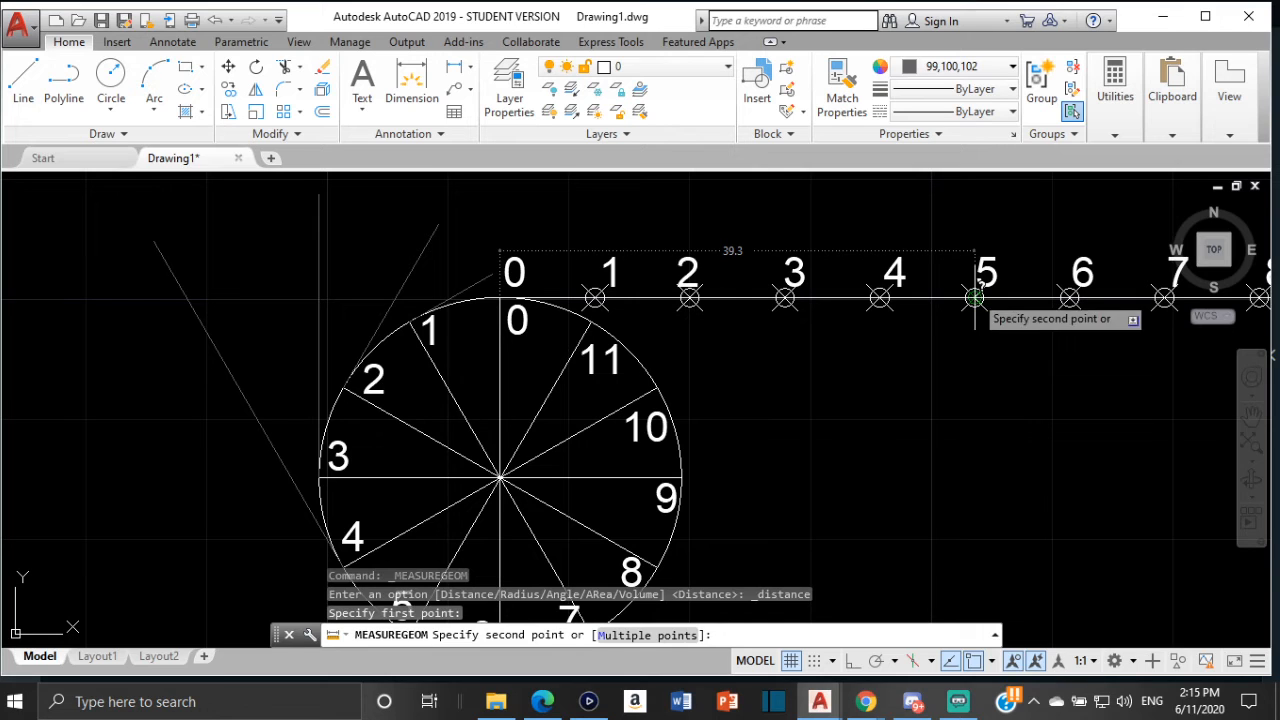
key(Escape)
text(l)
key(Return)
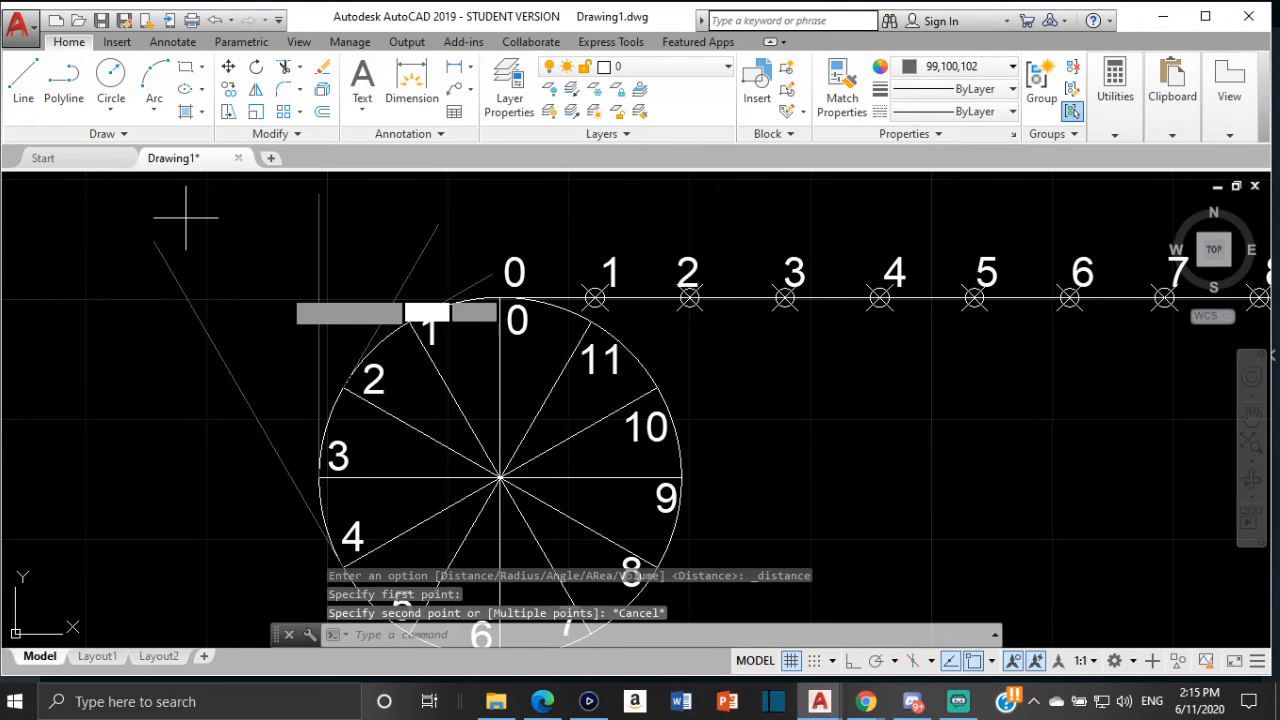
middle_drag(449, 420, 479, 299)
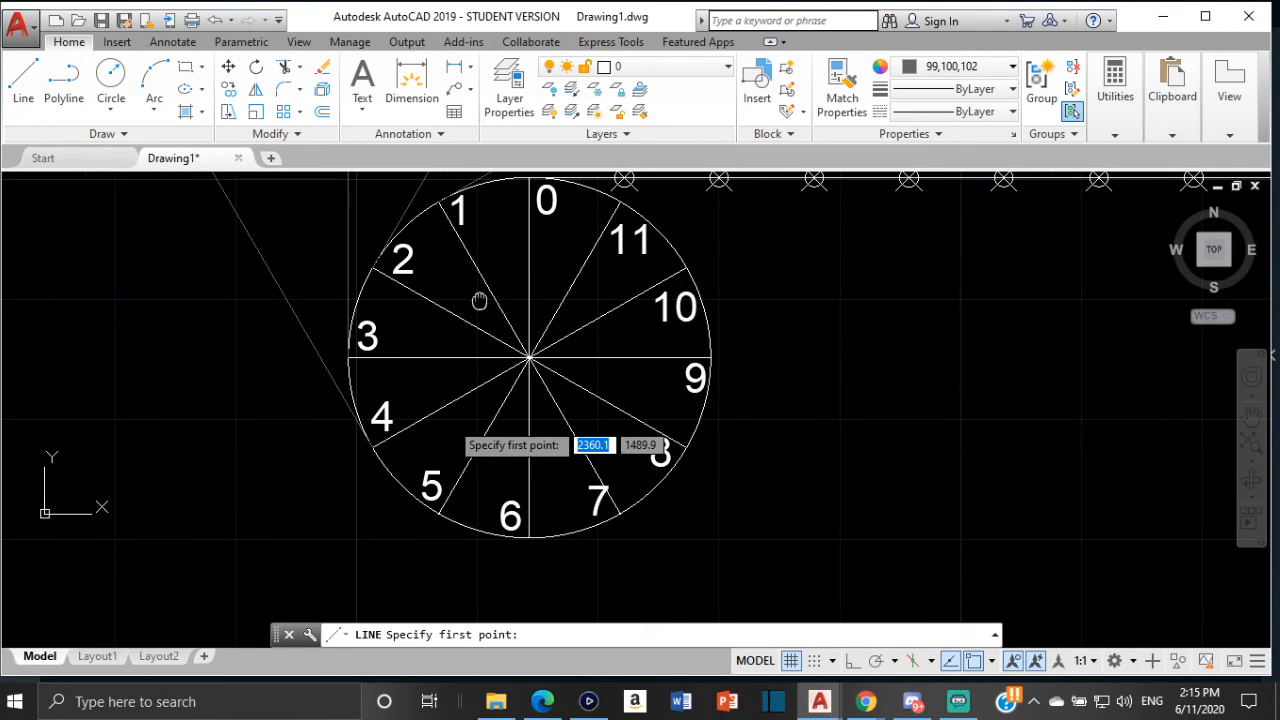
click(439, 514)
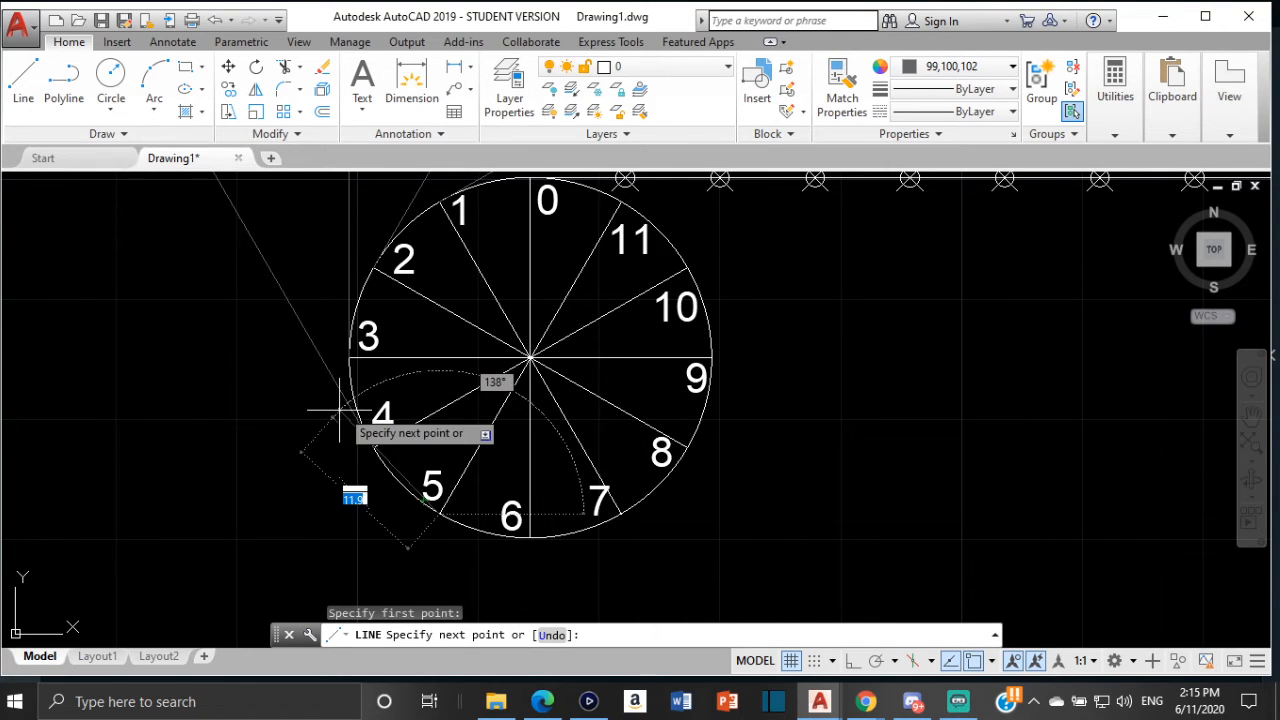
key(Escape)
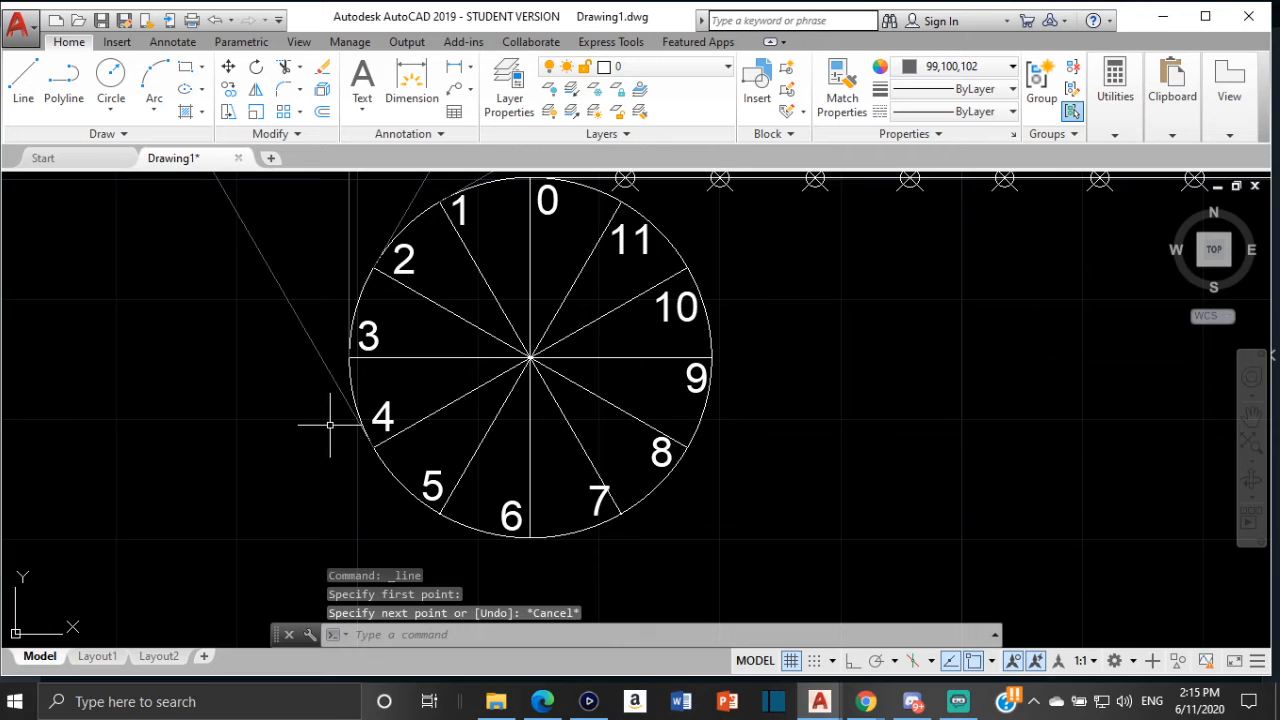
key(Return)
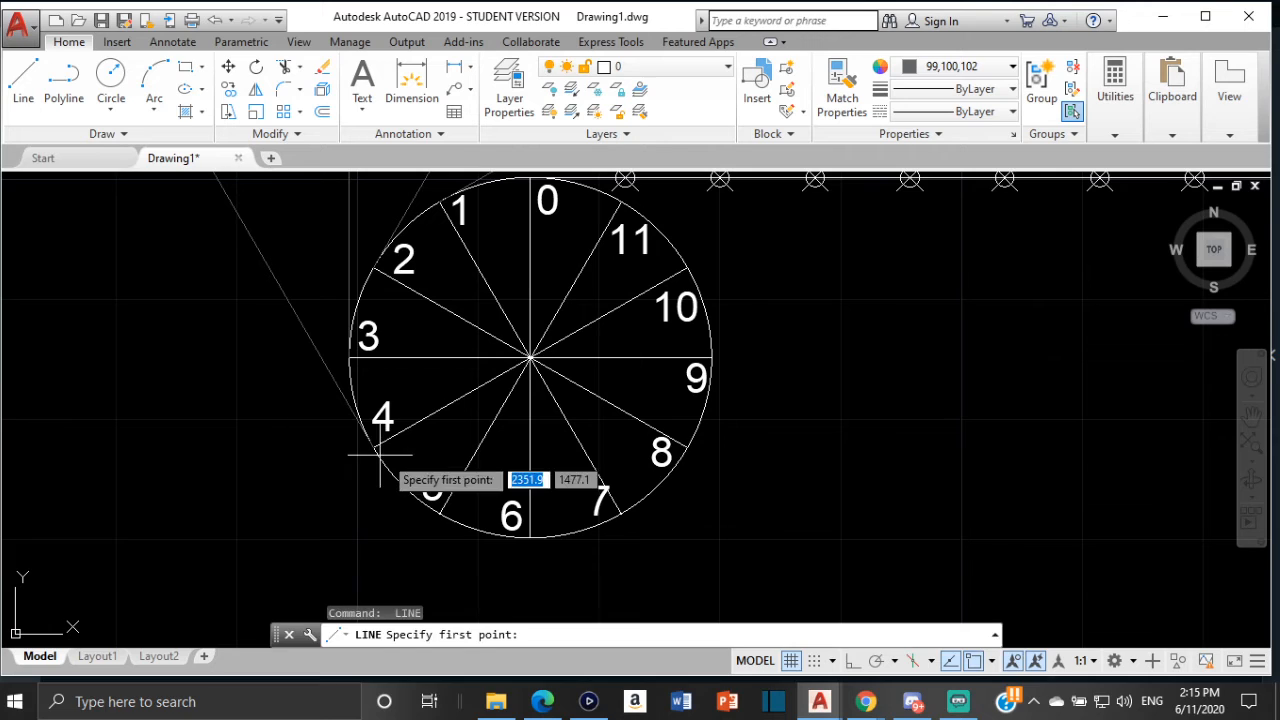
click(441, 513)
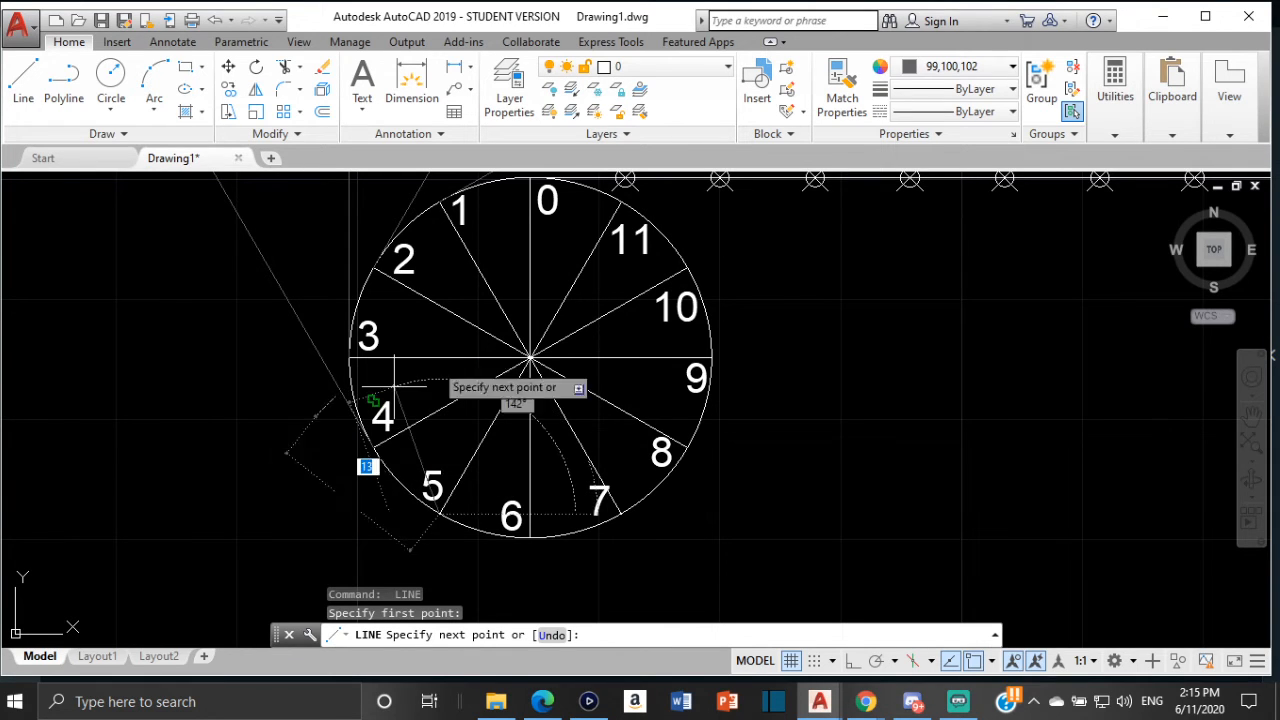
key(Escape)
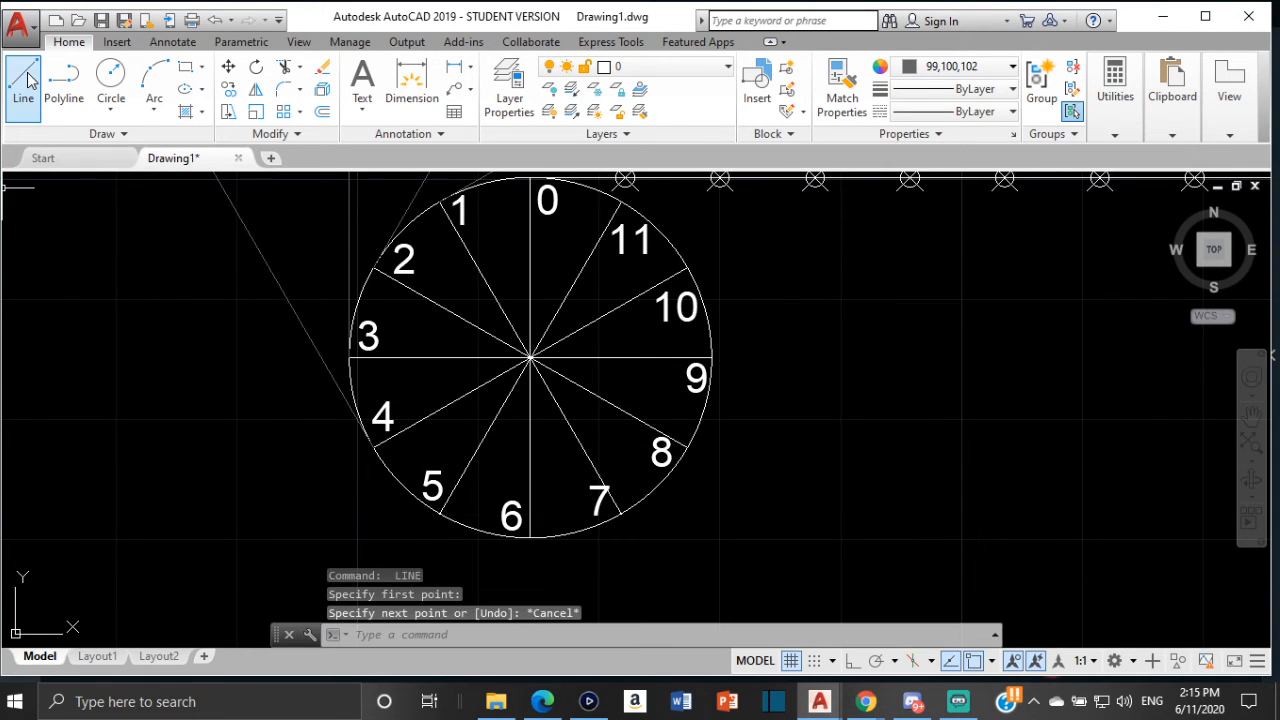
click(24, 84)
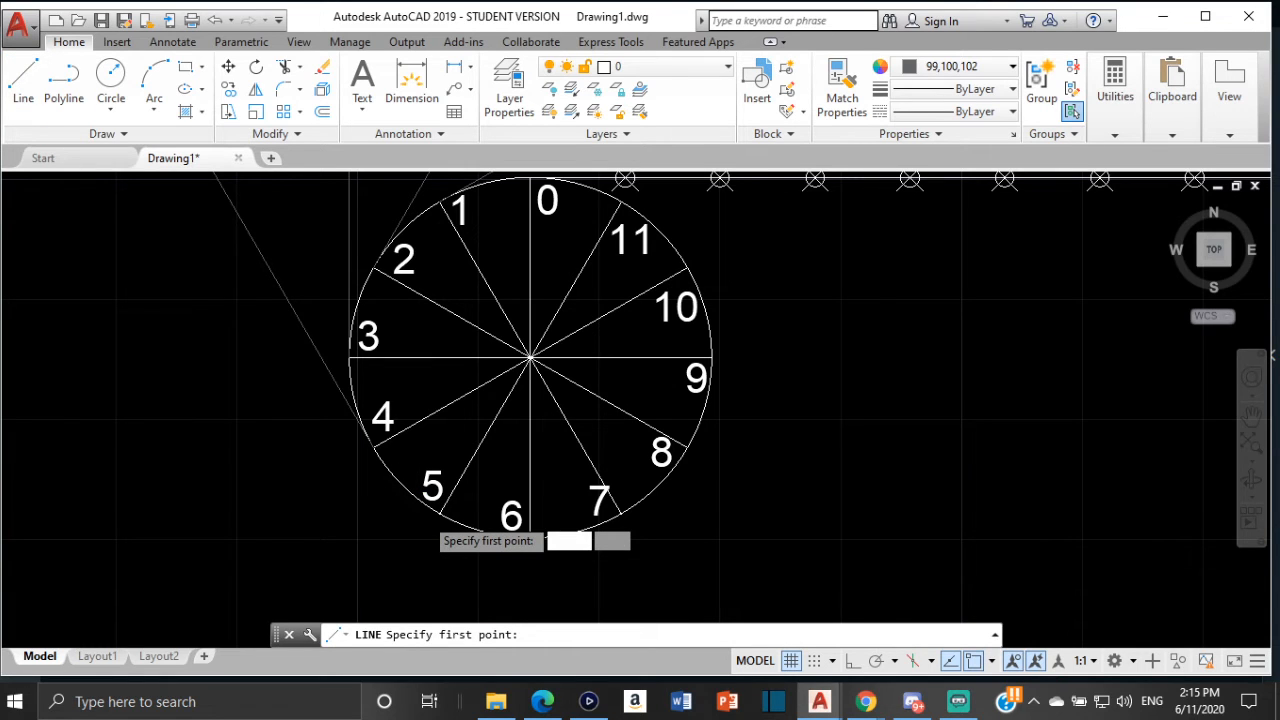
scroll(425, 515, up, 4)
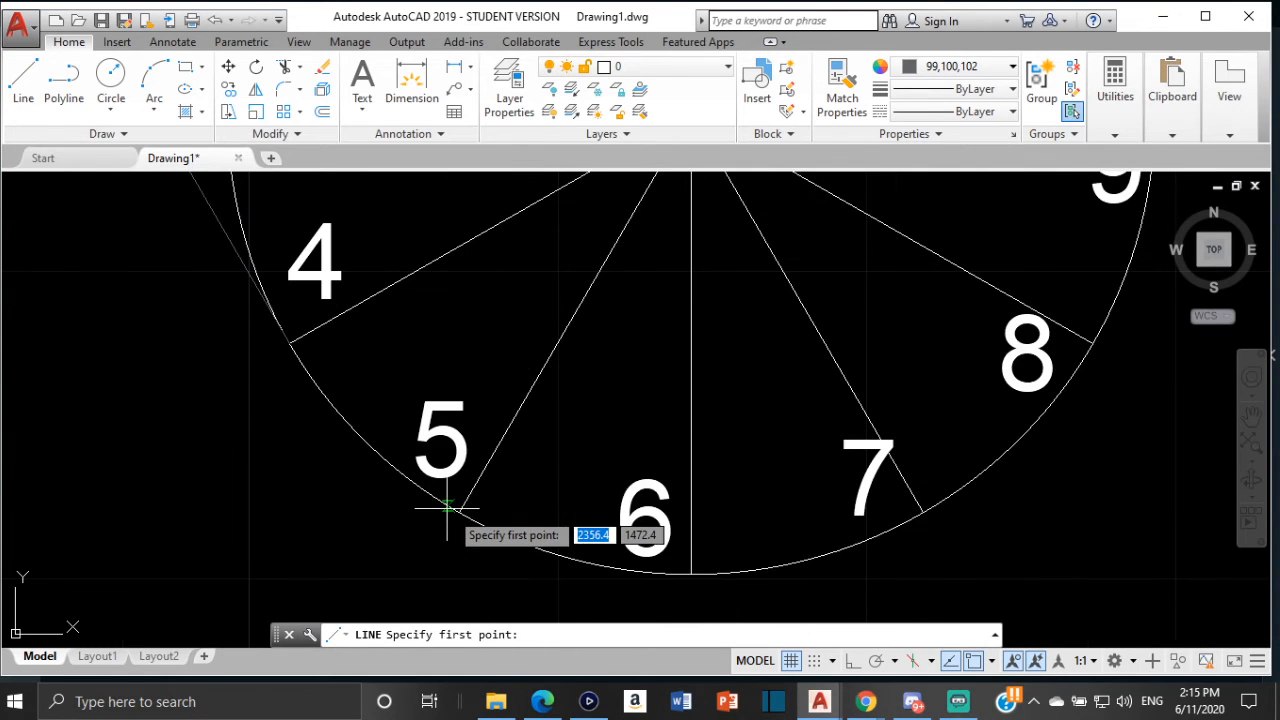
click(455, 509)
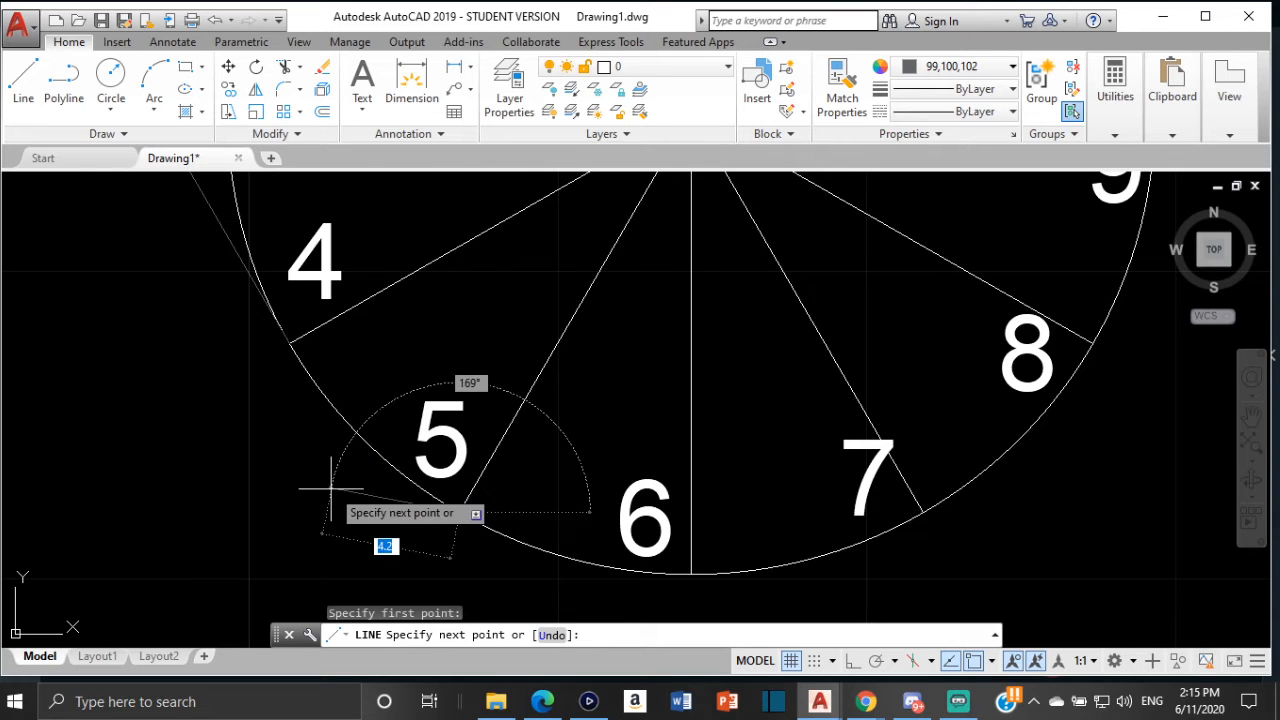
key(Escape)
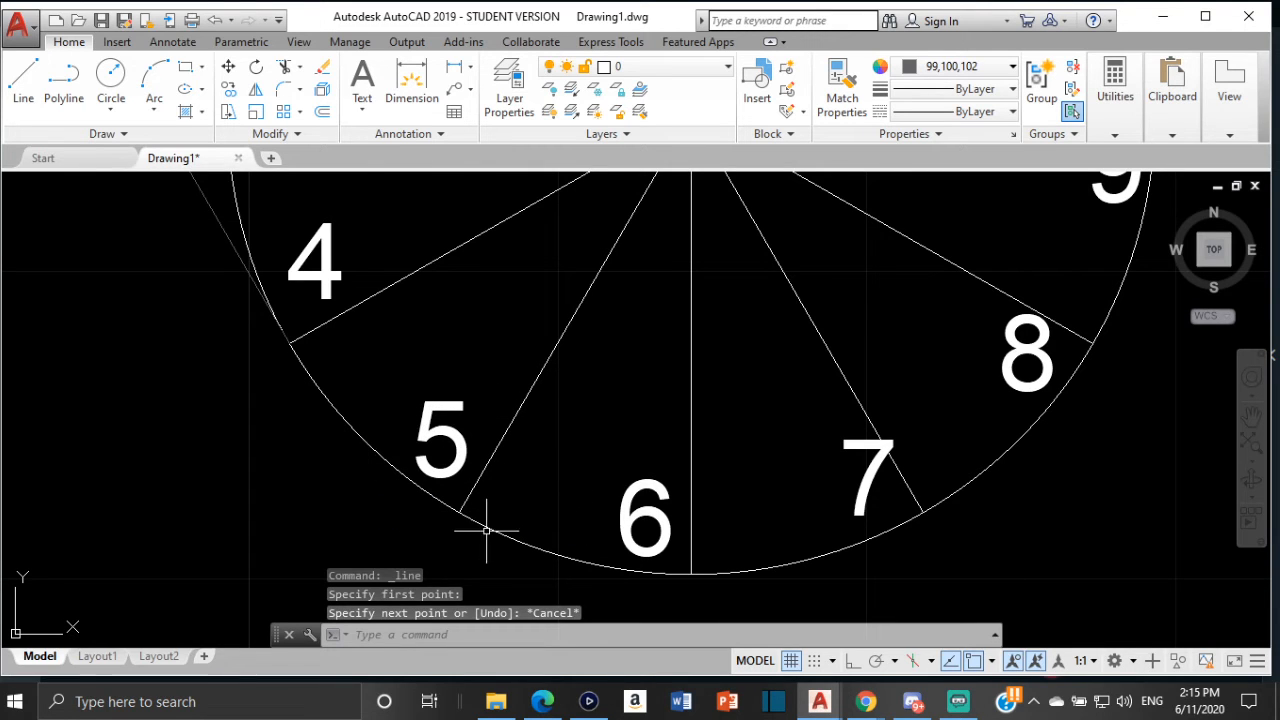
Draw a 39.3 mm tangent line from division point 5 on the new circle
key(Return)
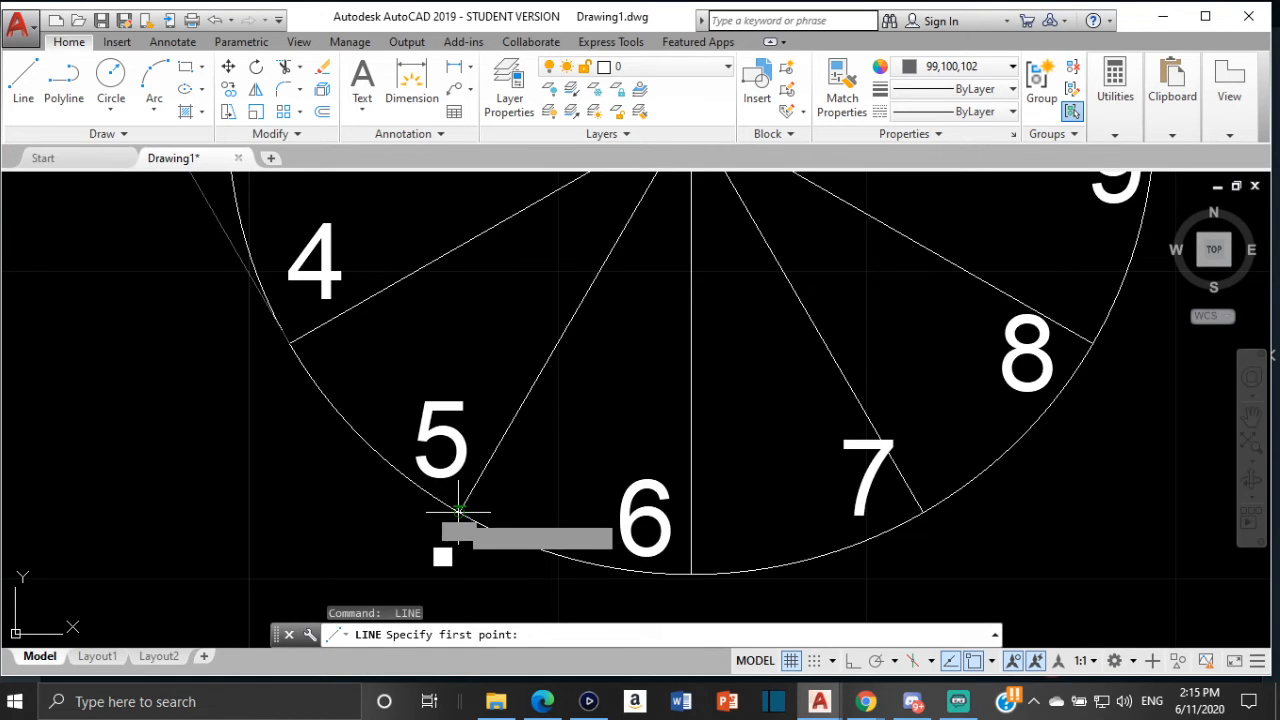
click(458, 511)
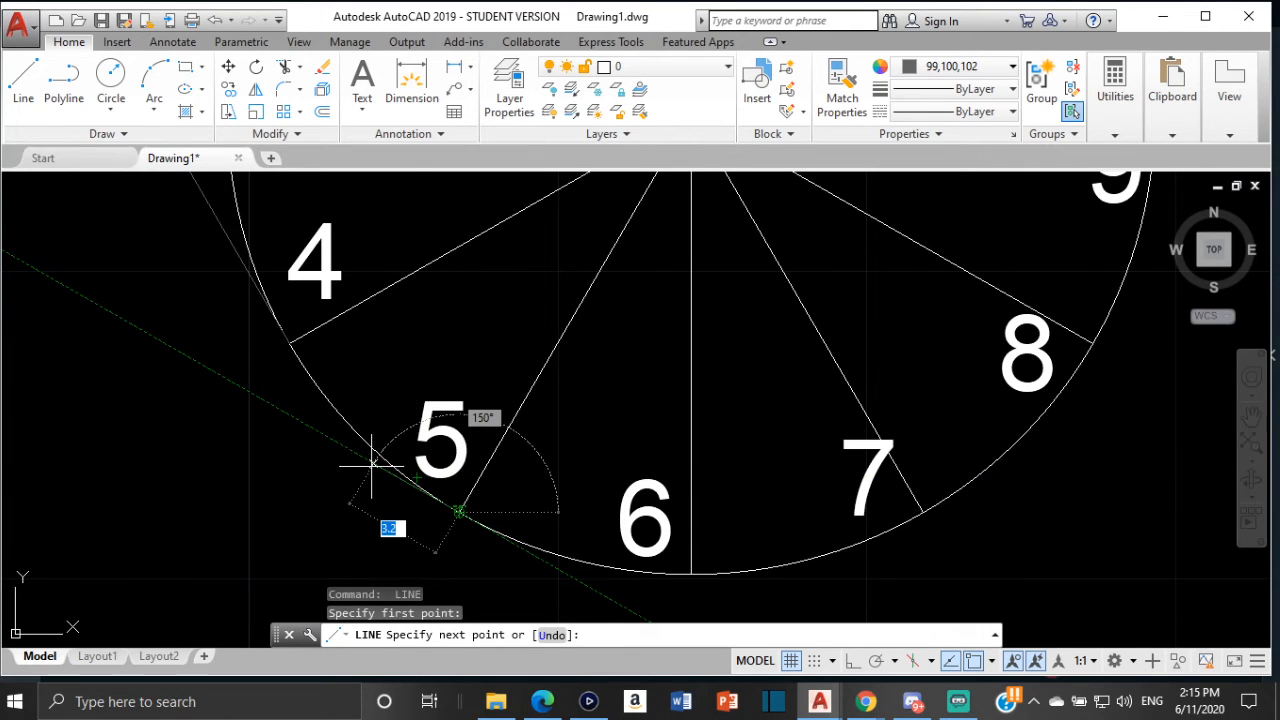
text(39.3)
key(Return)
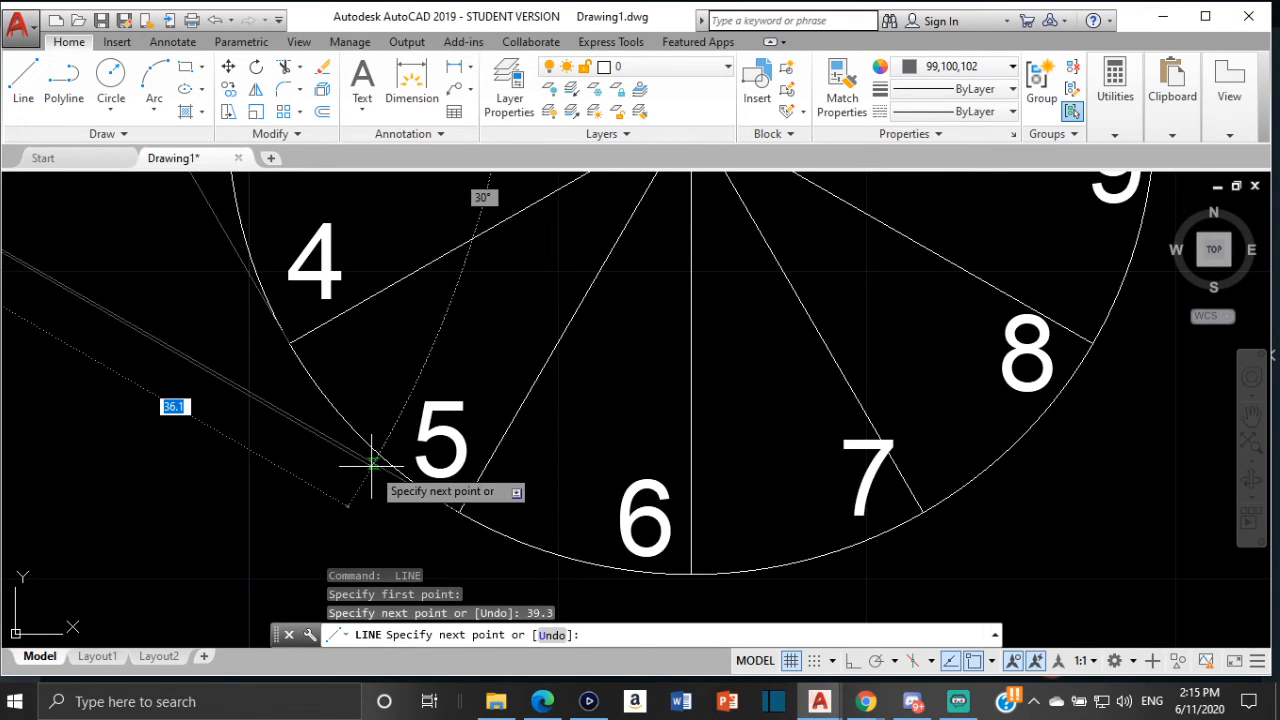
key(Escape)
Turn on Ortho and measure the distance from the circle's top quadrant to division 6 on the circumference line
scroll(627, 541, down, 5)
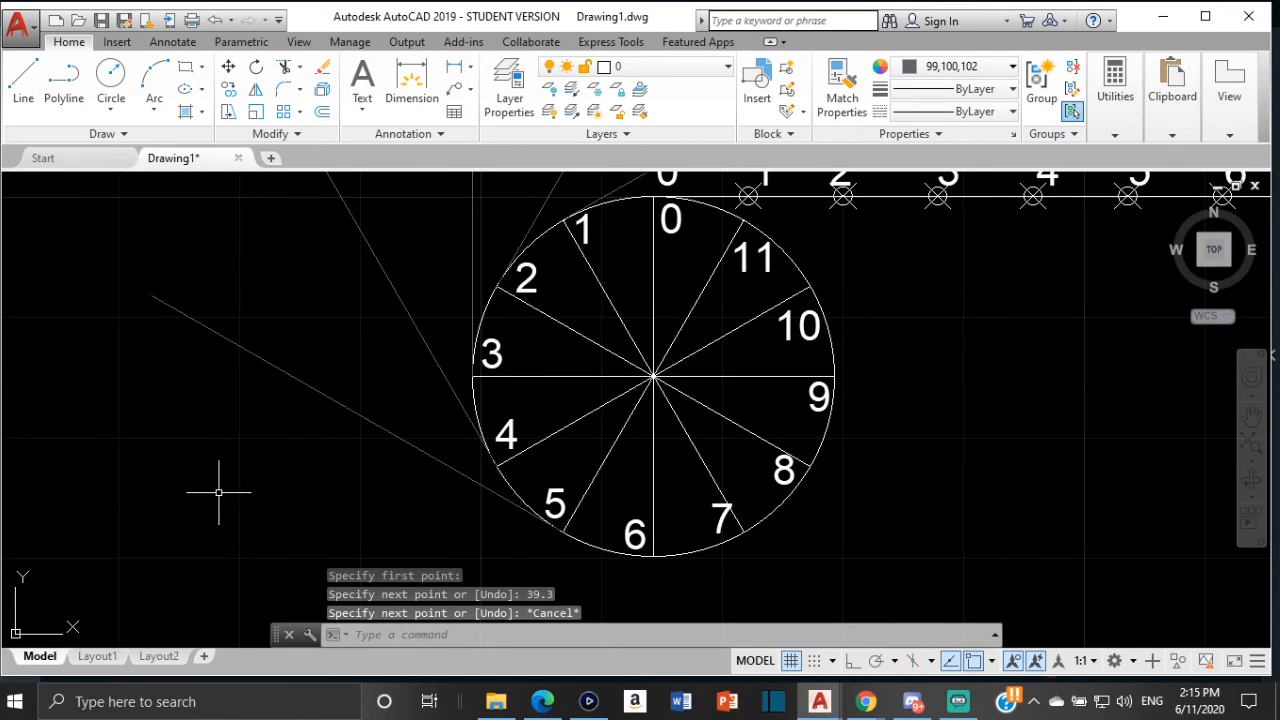
click(848, 663)
click(1115, 95)
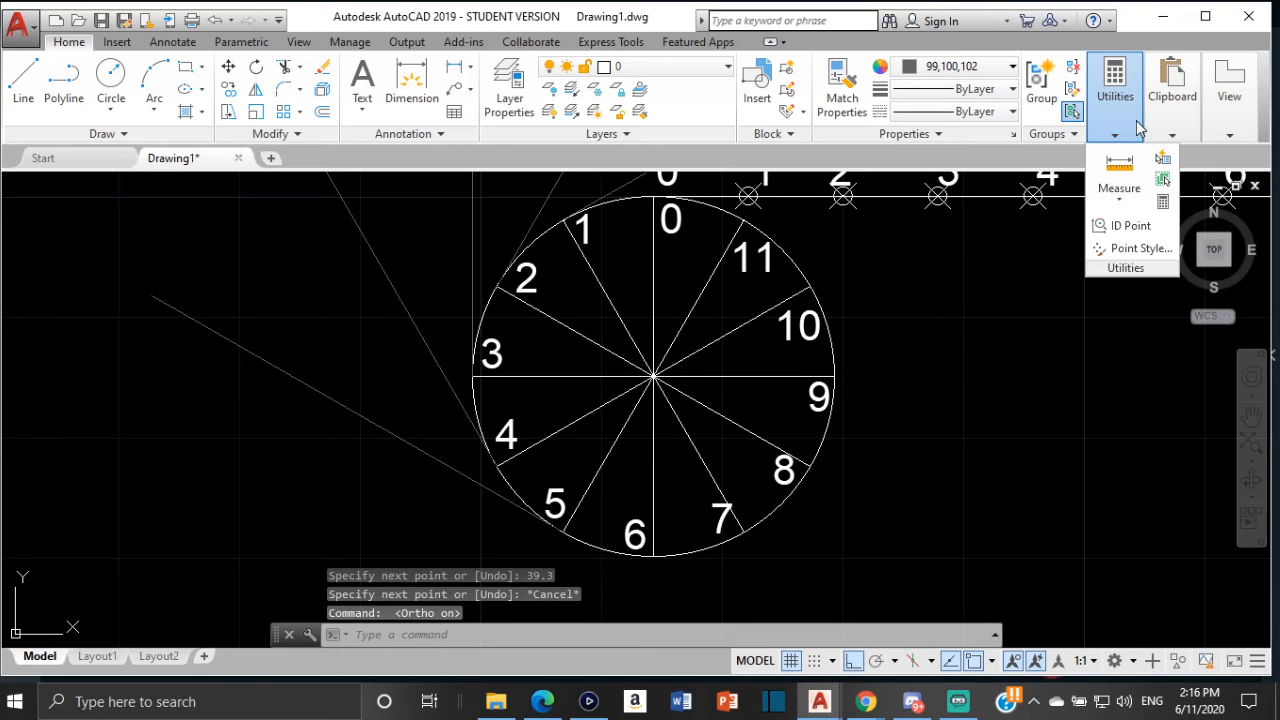
click(1125, 201)
click(1130, 232)
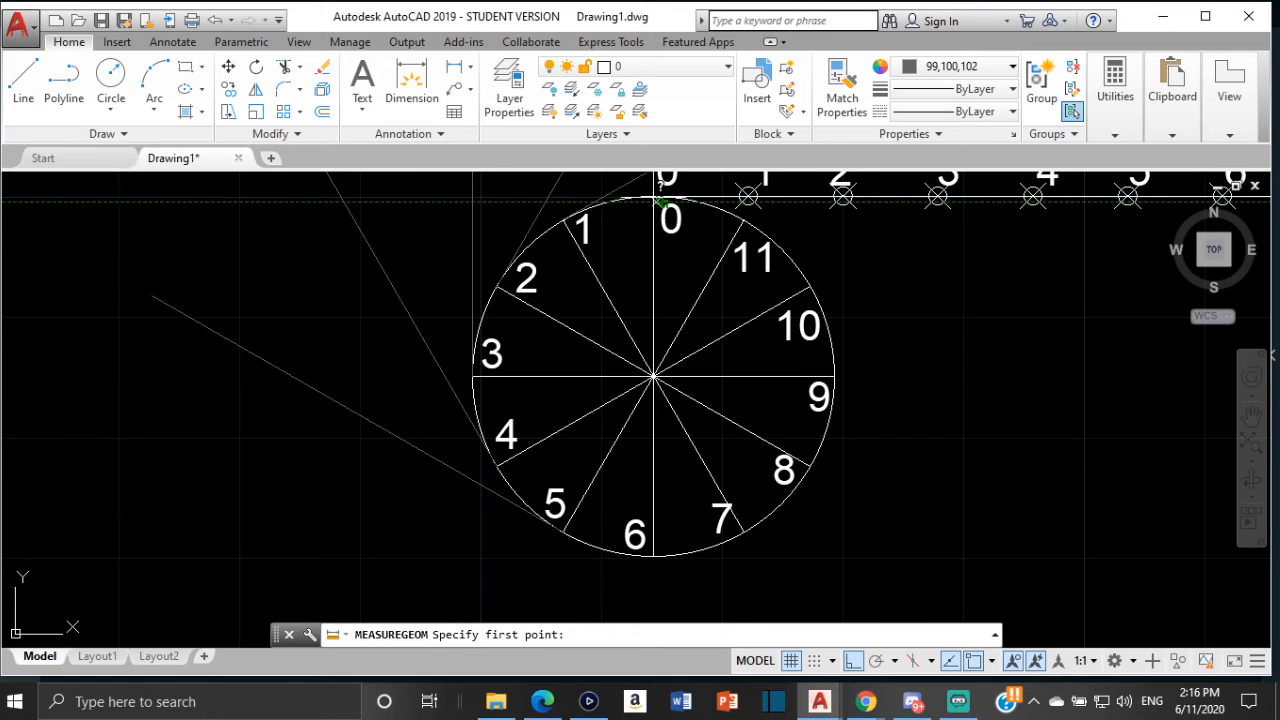
scroll(653, 196, up, 2)
click(653, 196)
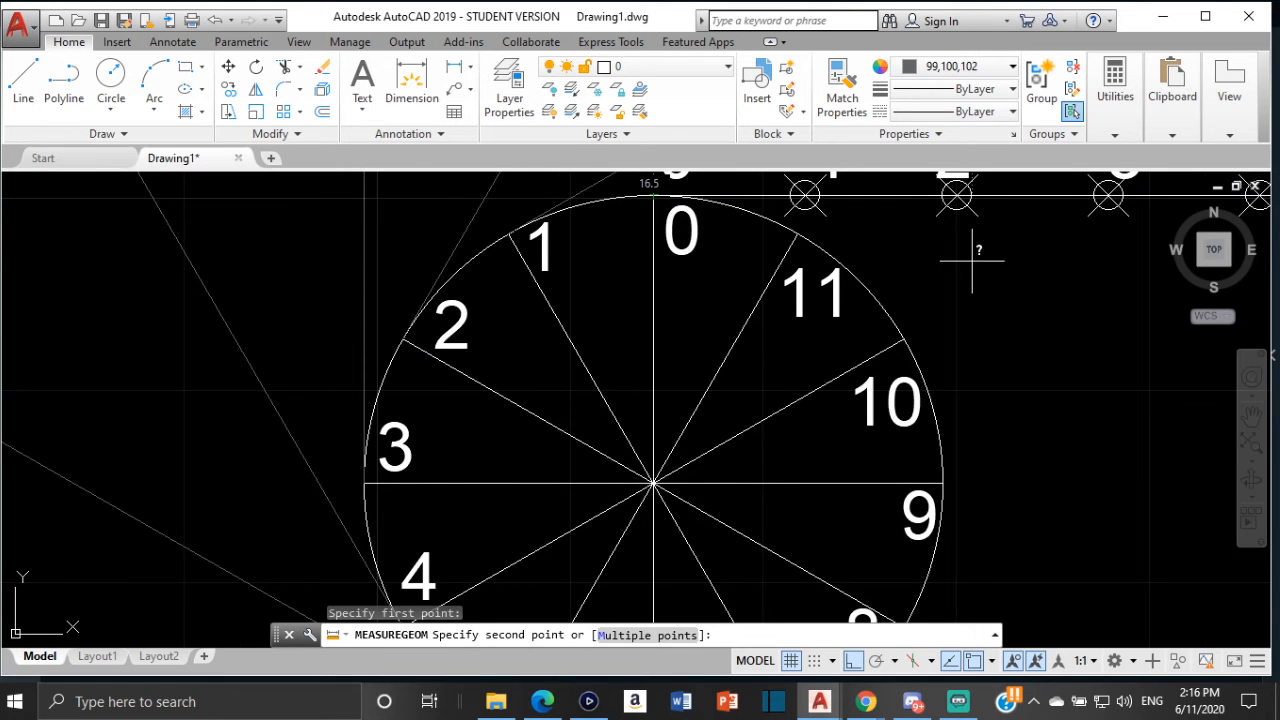
scroll(972, 260, down, 2)
middle_drag(956, 283, 593, 349)
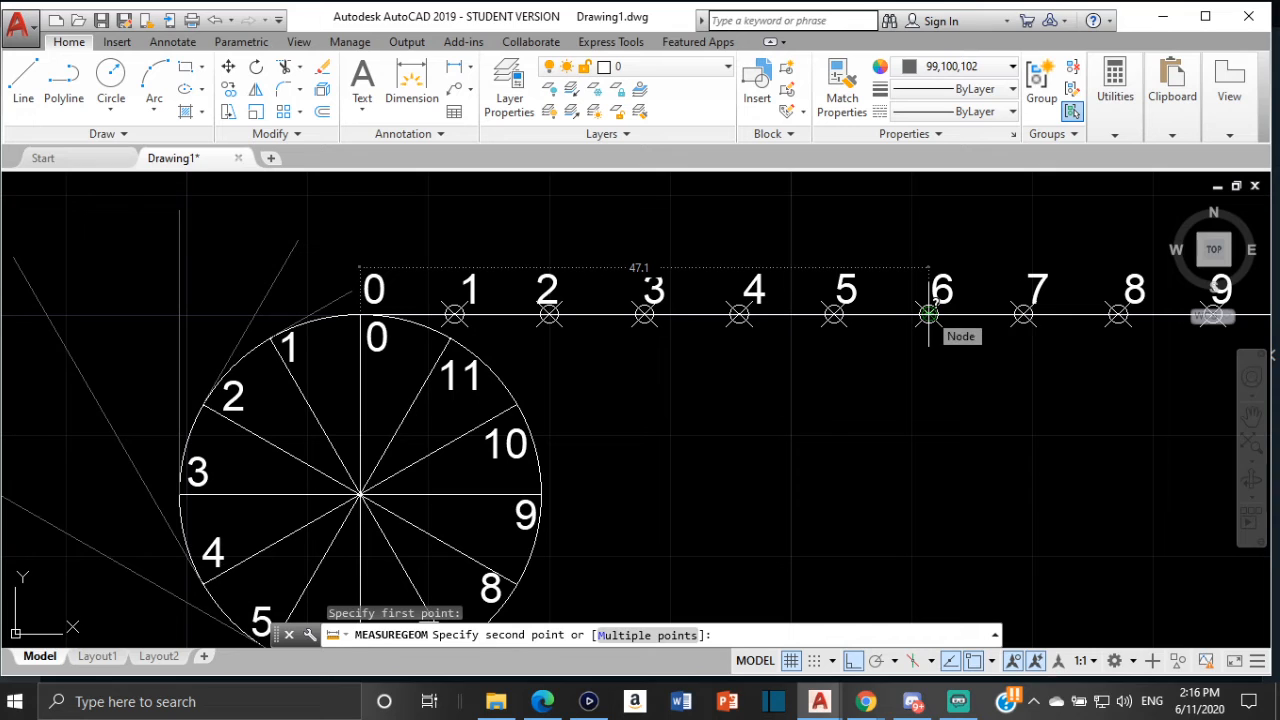
key(Escape)
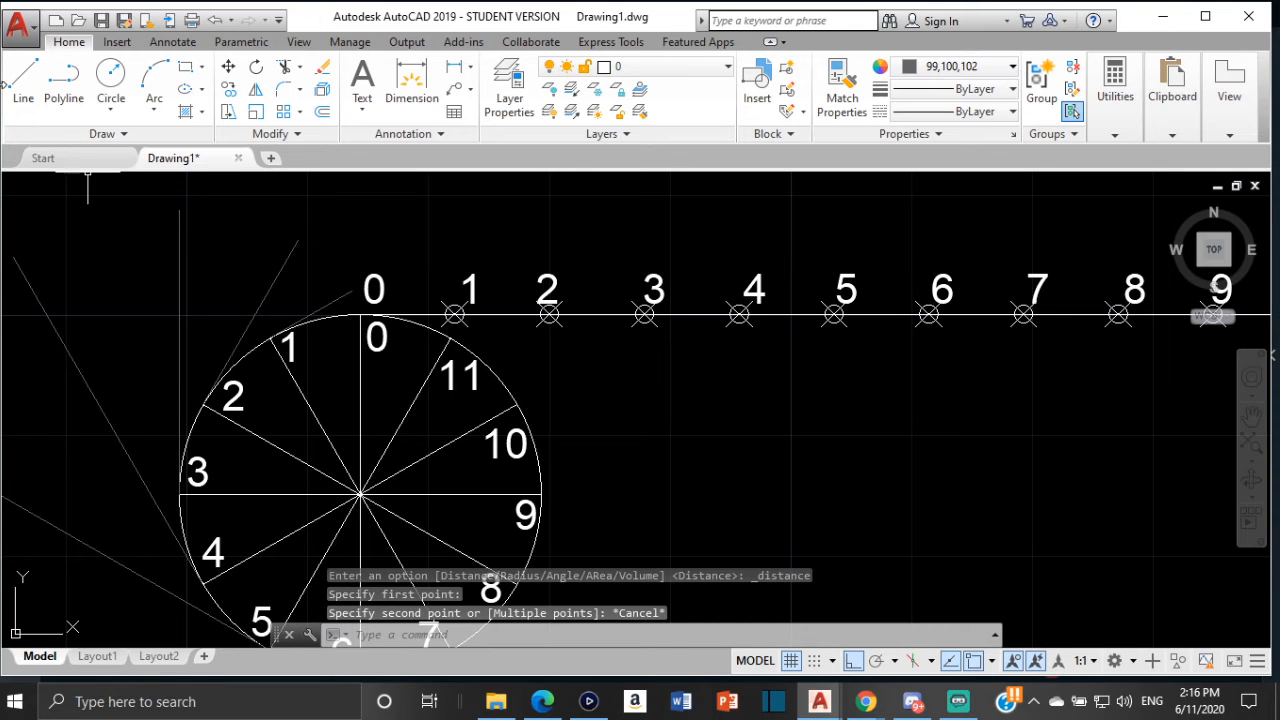
Draw a 47.1 mm horizontal tangent line leftward from division point 6 on the new circle
click(27, 98)
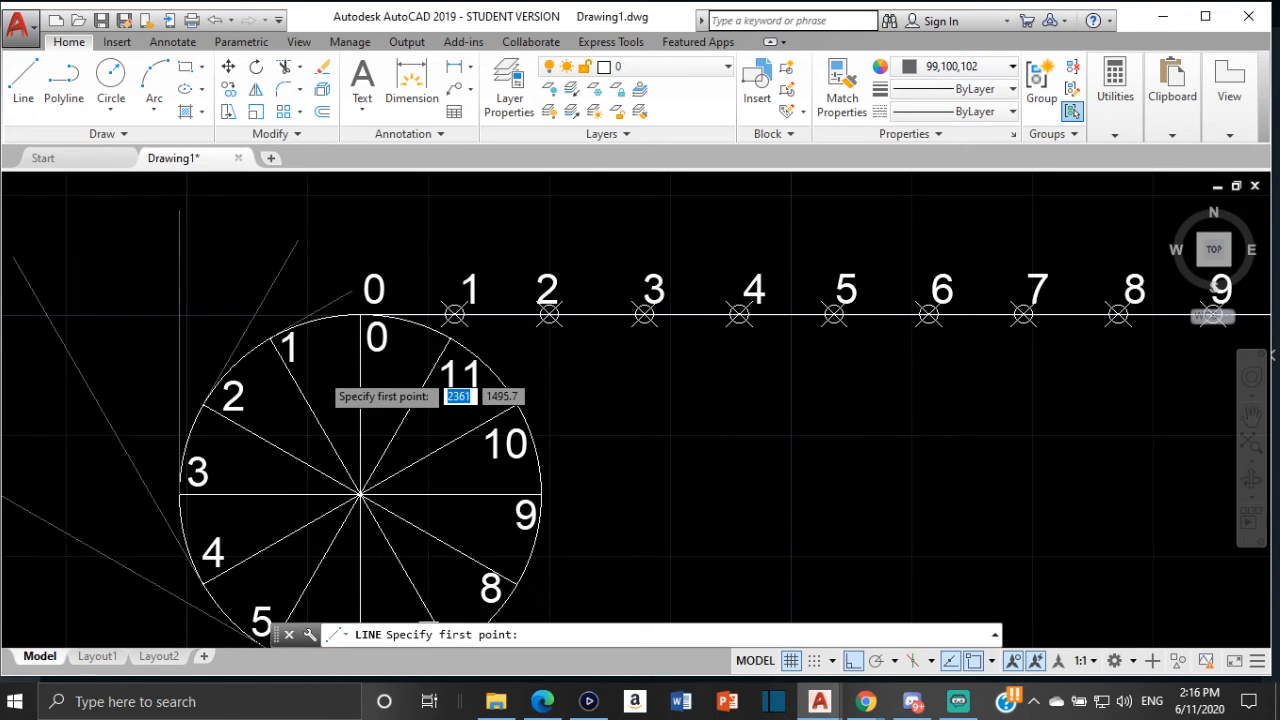
scroll(320, 370, down, 2)
scroll(320, 370, down, 1)
middle_drag(320, 370, 346, 260)
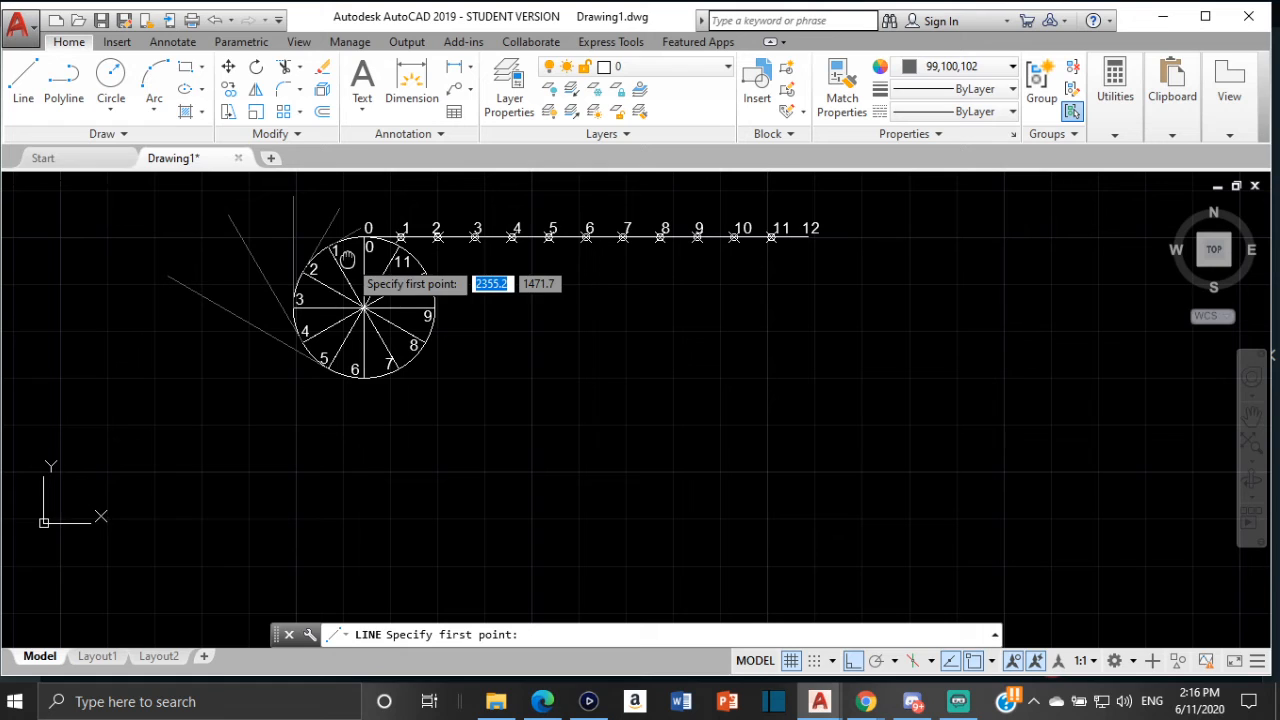
scroll(368, 376, up, 2)
click(349, 379)
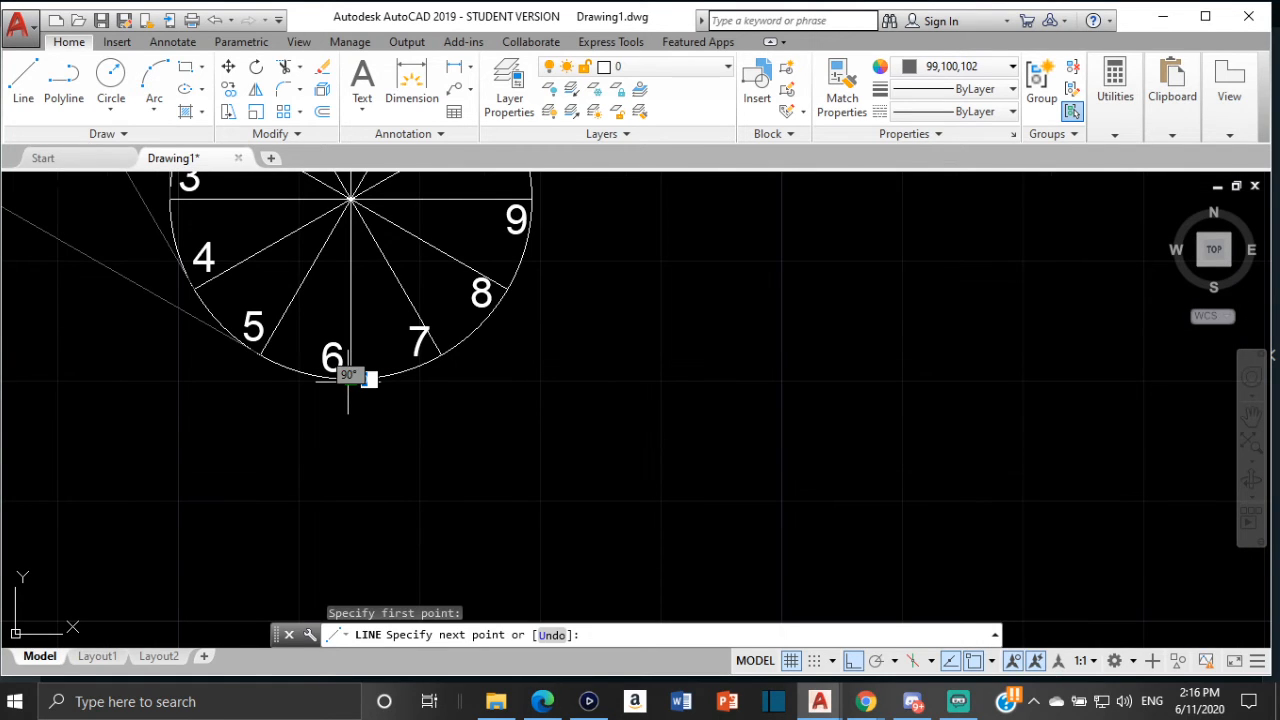
text(47.)
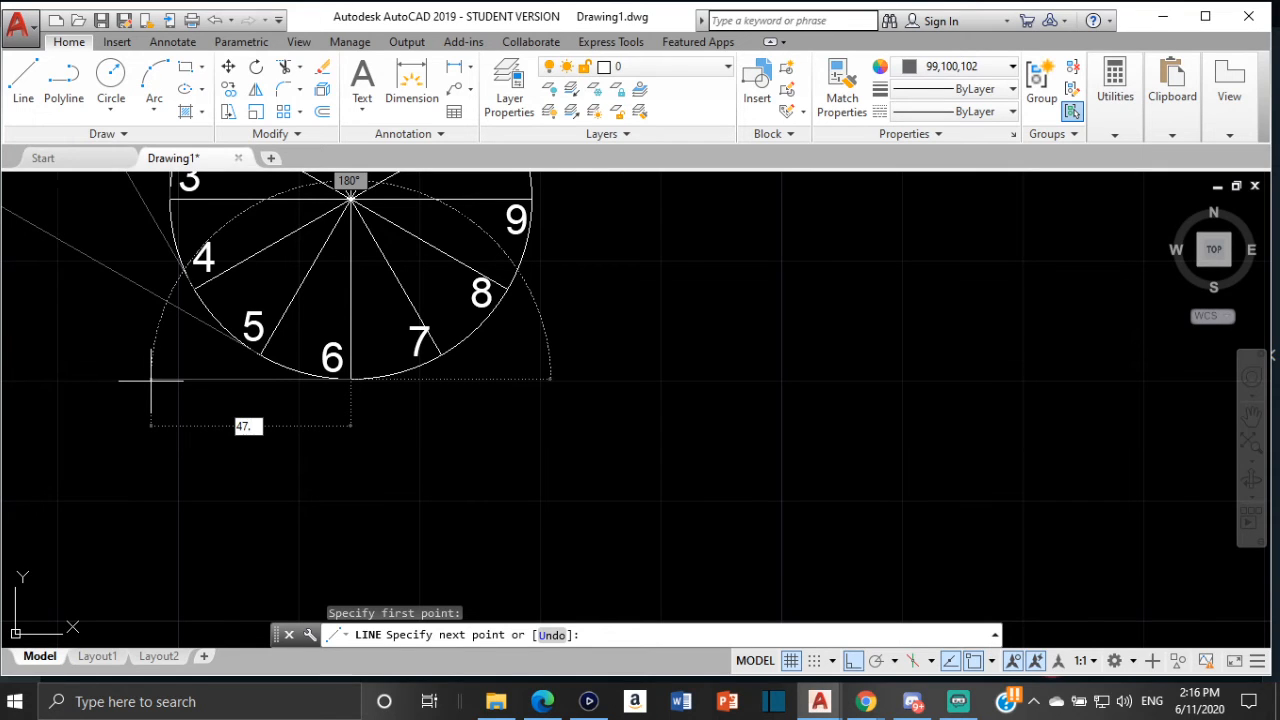
text(1)
key(Return)
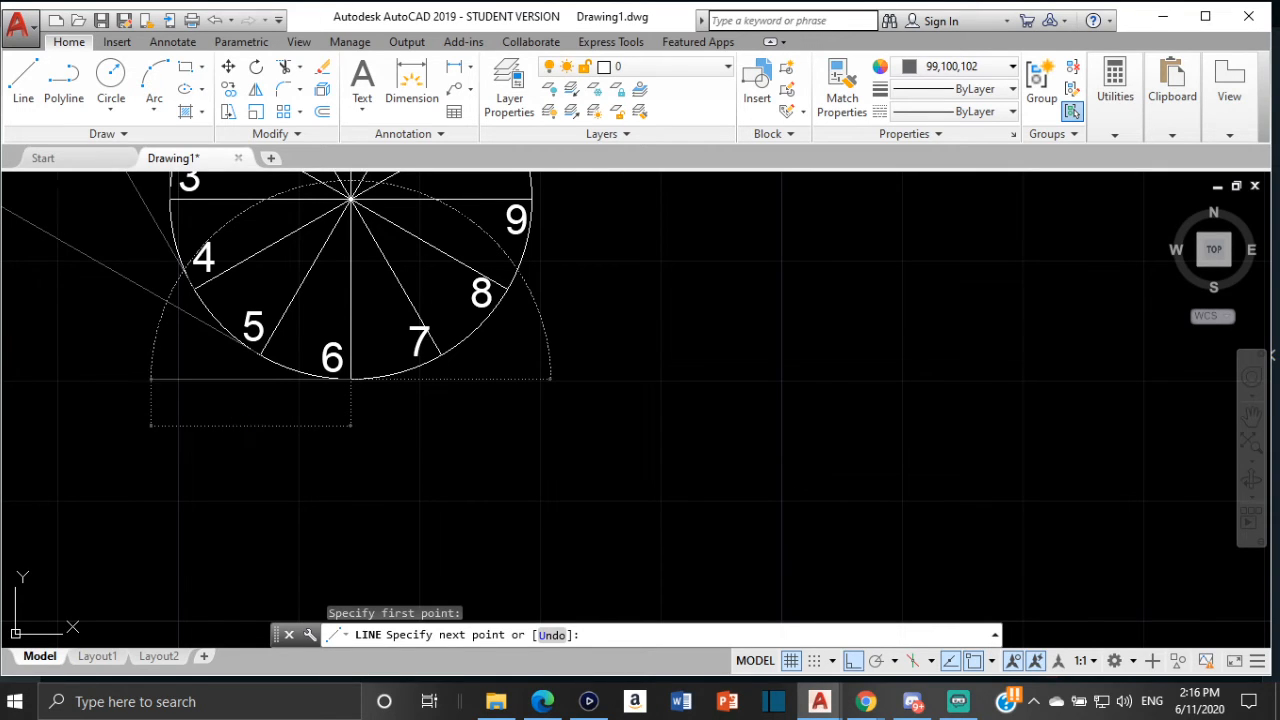
scroll(223, 423, down, 3)
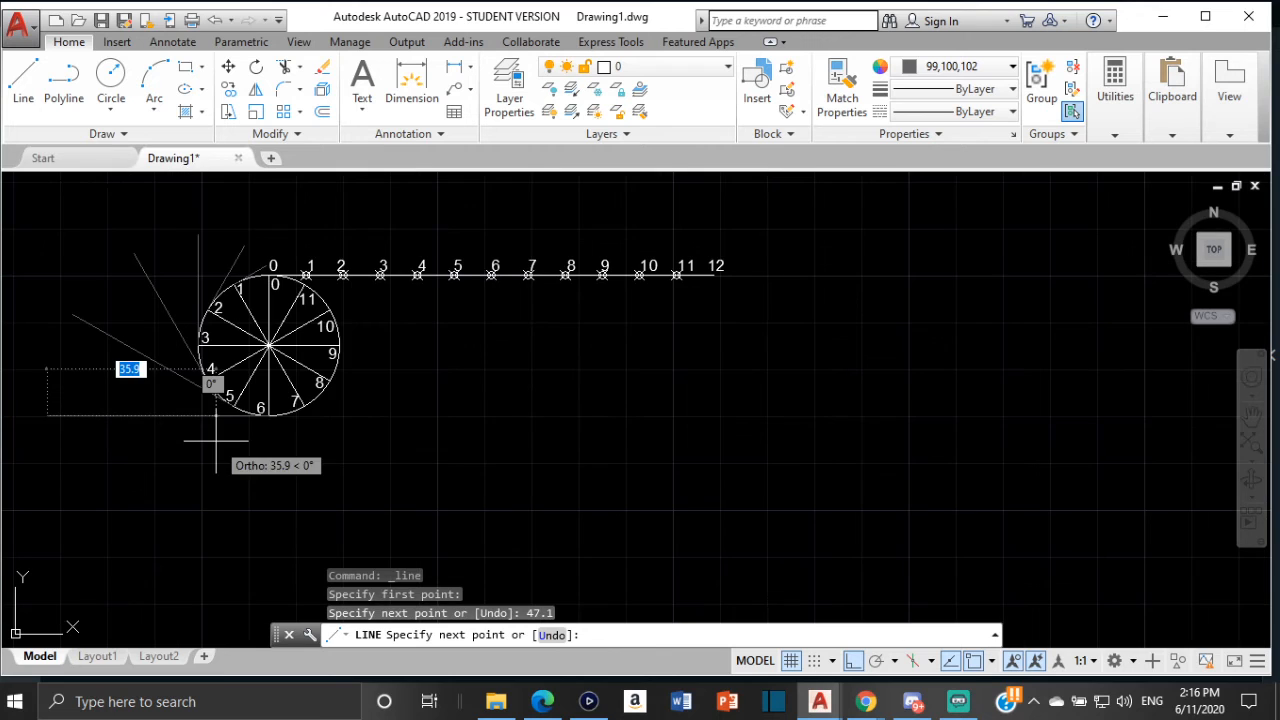
key(Escape)
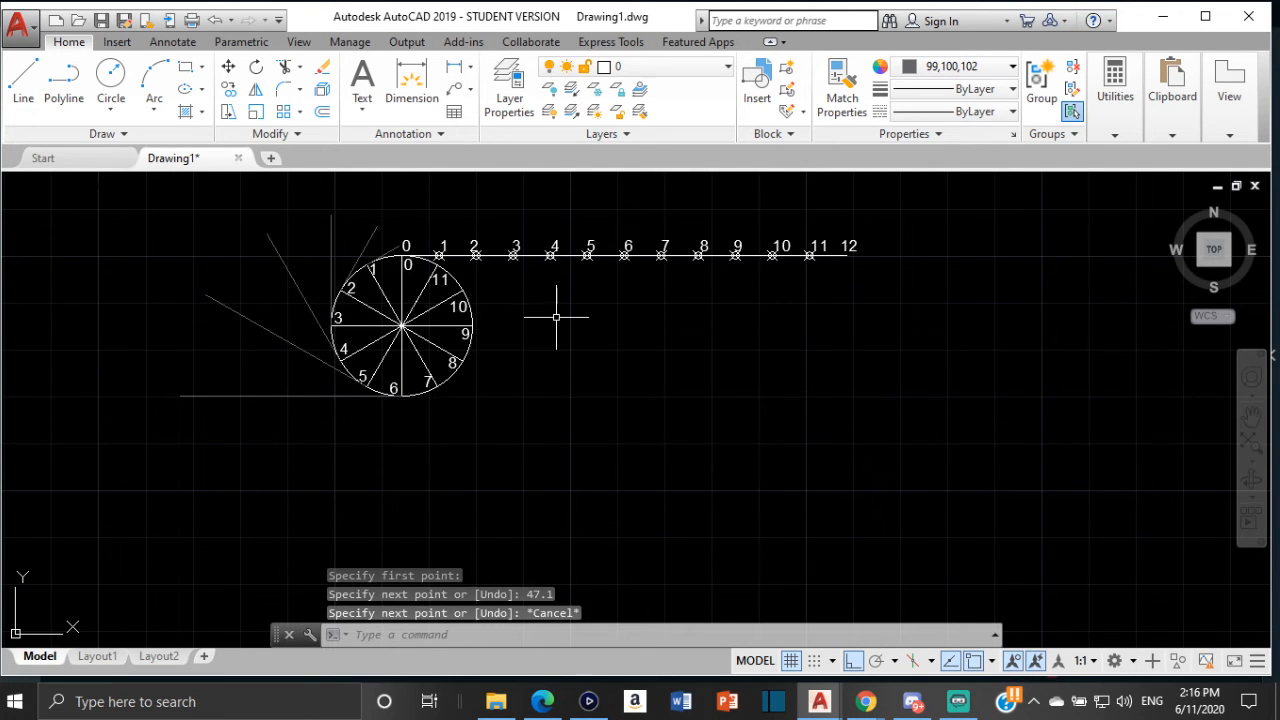
Measure the distance from the circle's top quadrant to the next division on the circumference line
click(1127, 115)
click(1118, 195)
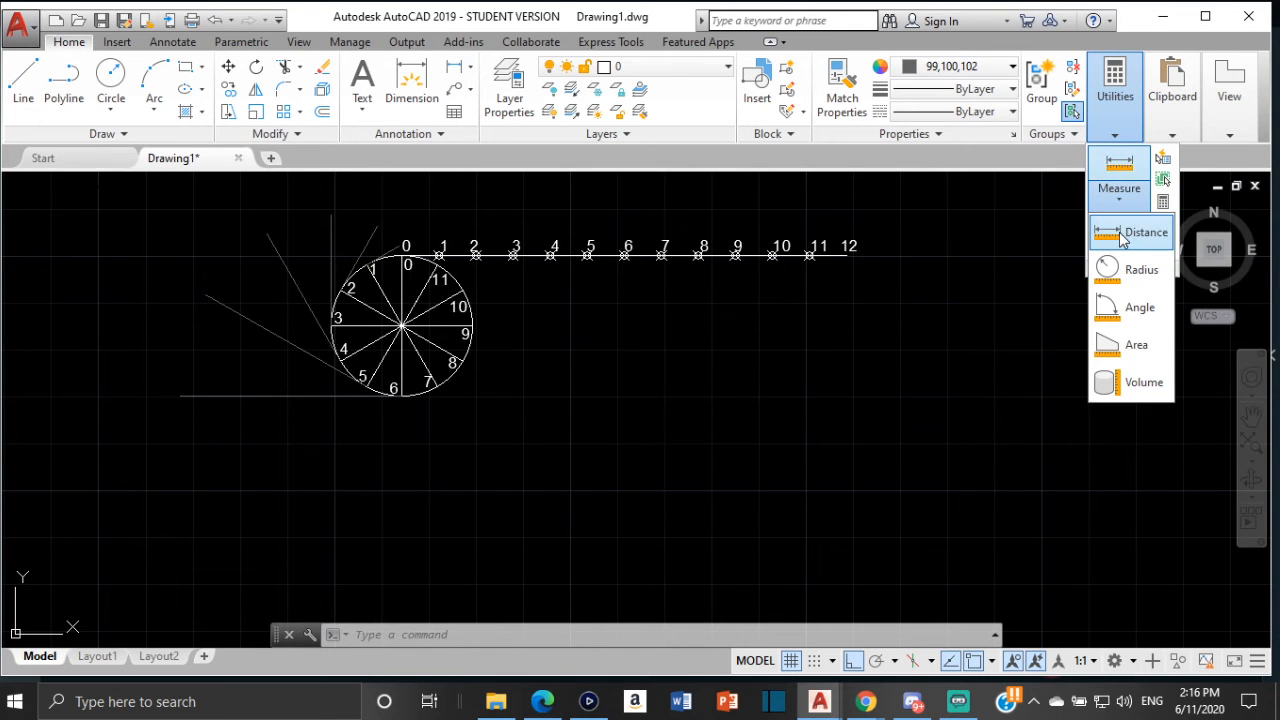
click(1136, 309)
scroll(402, 266, up, 2)
scroll(402, 264, up, 4)
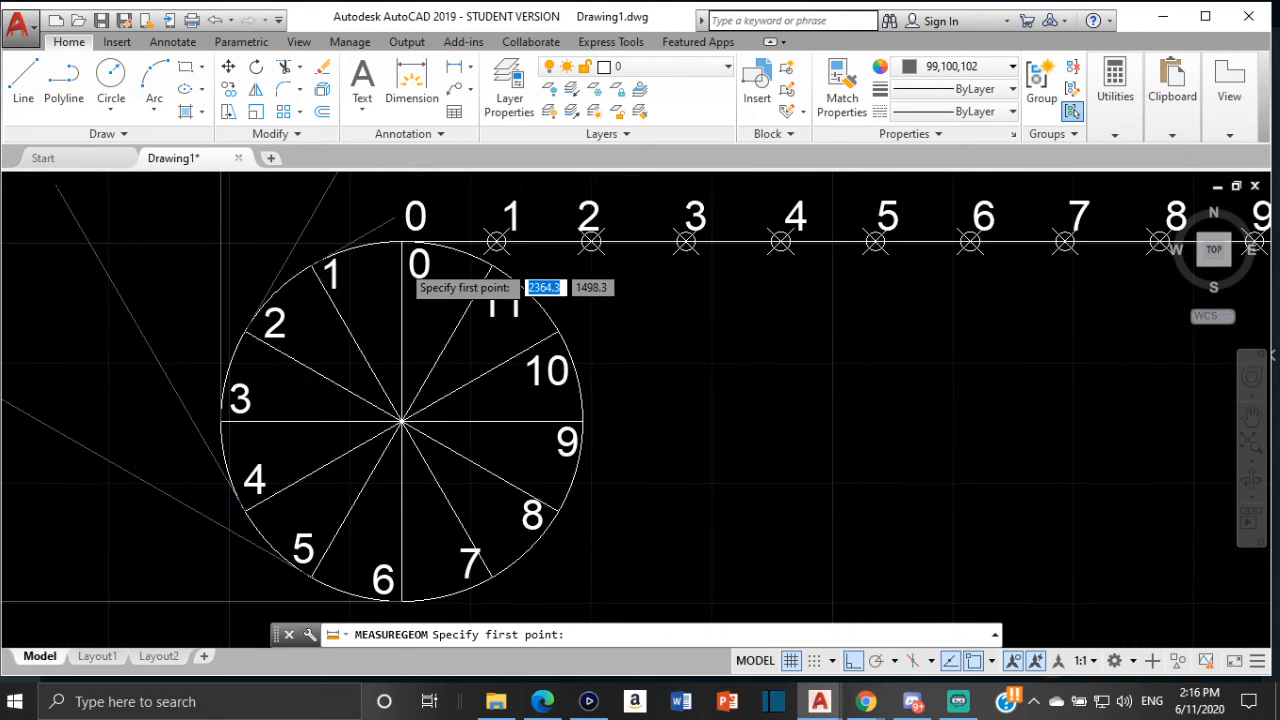
click(401, 228)
middle_drag(764, 238, 457, 266)
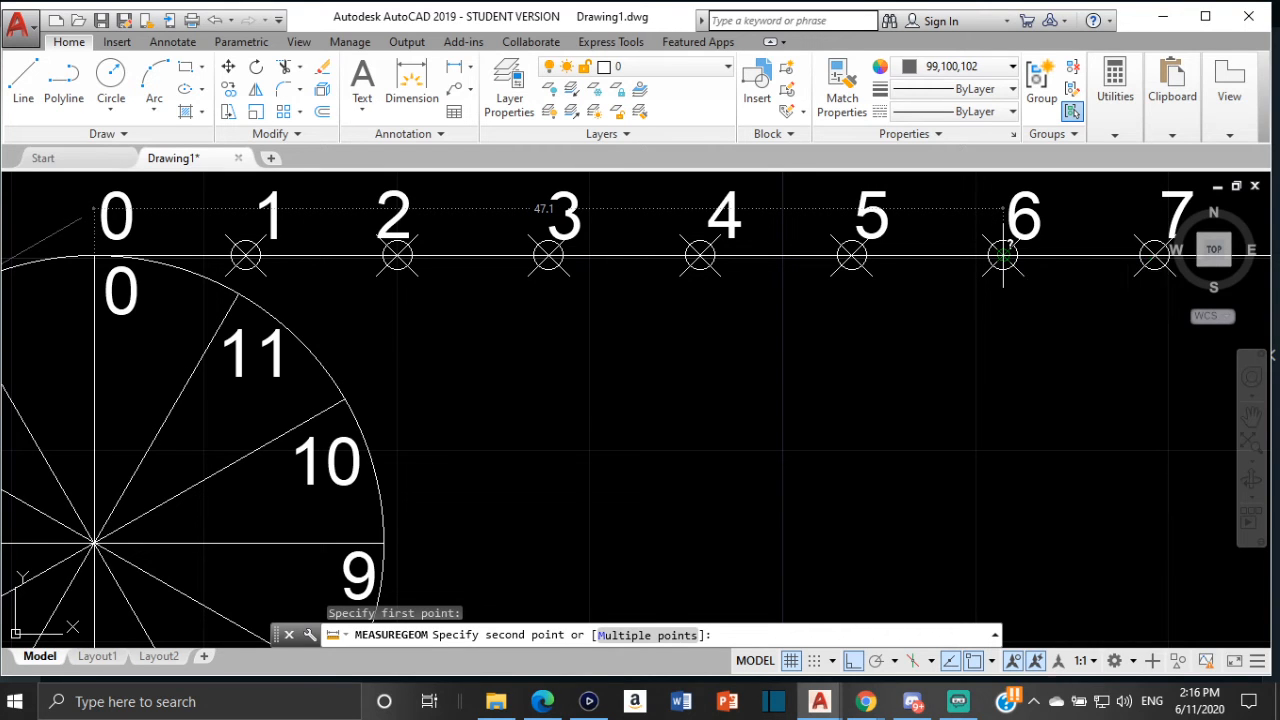
key(Escape)
Turn off Ortho and draw a 47.1 mm tangent line from division point 7 on the new circle
scroll(720, 294, down, 2)
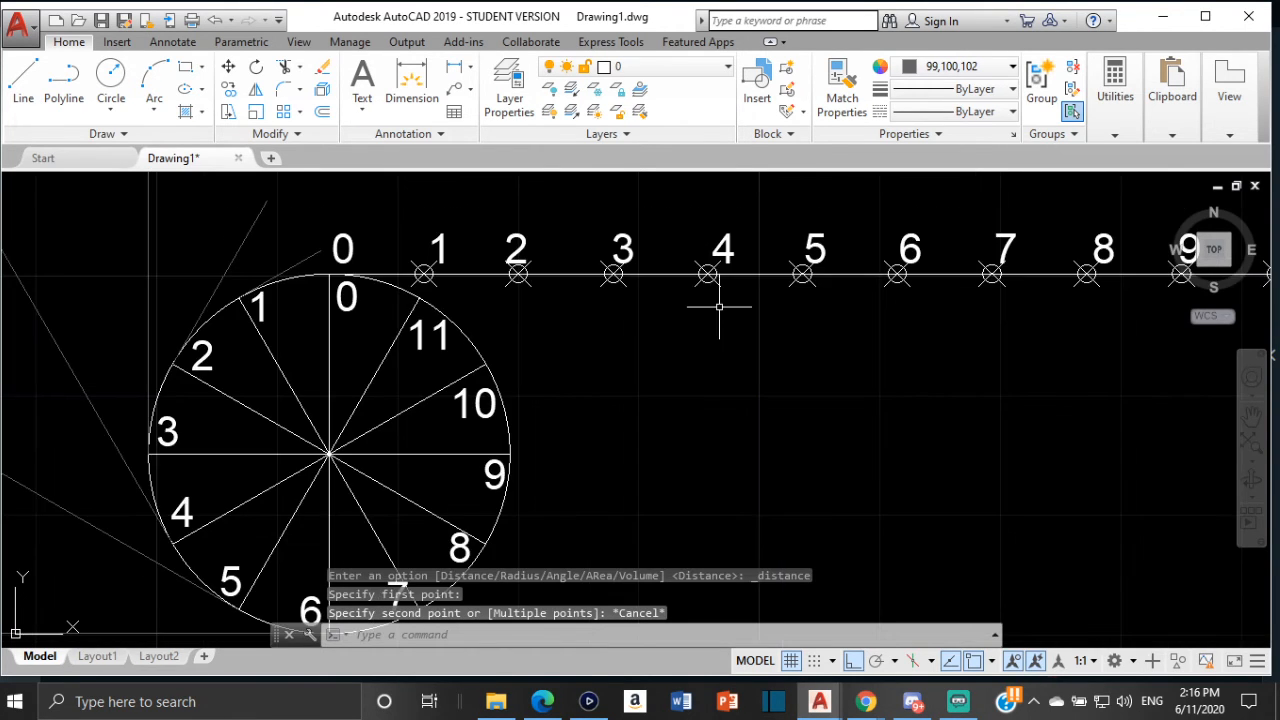
middle_drag(720, 294, 751, 239)
scroll(671, 289, down, 2)
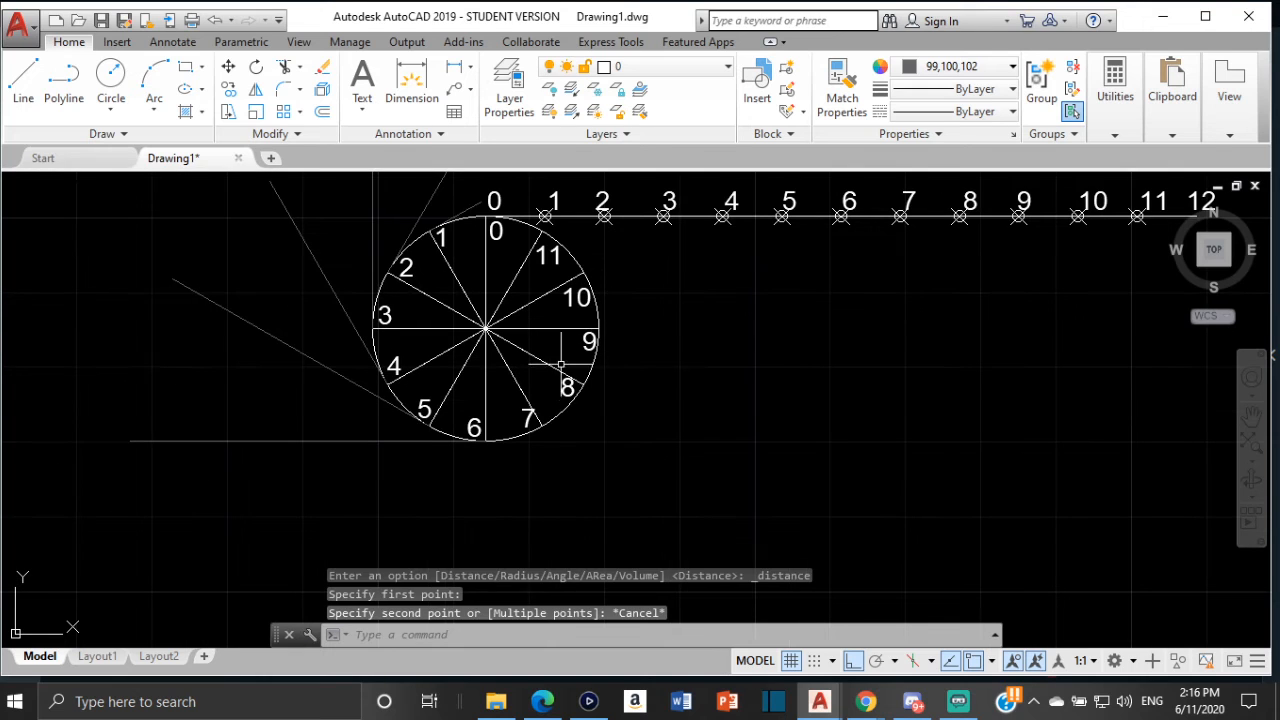
click(23, 75)
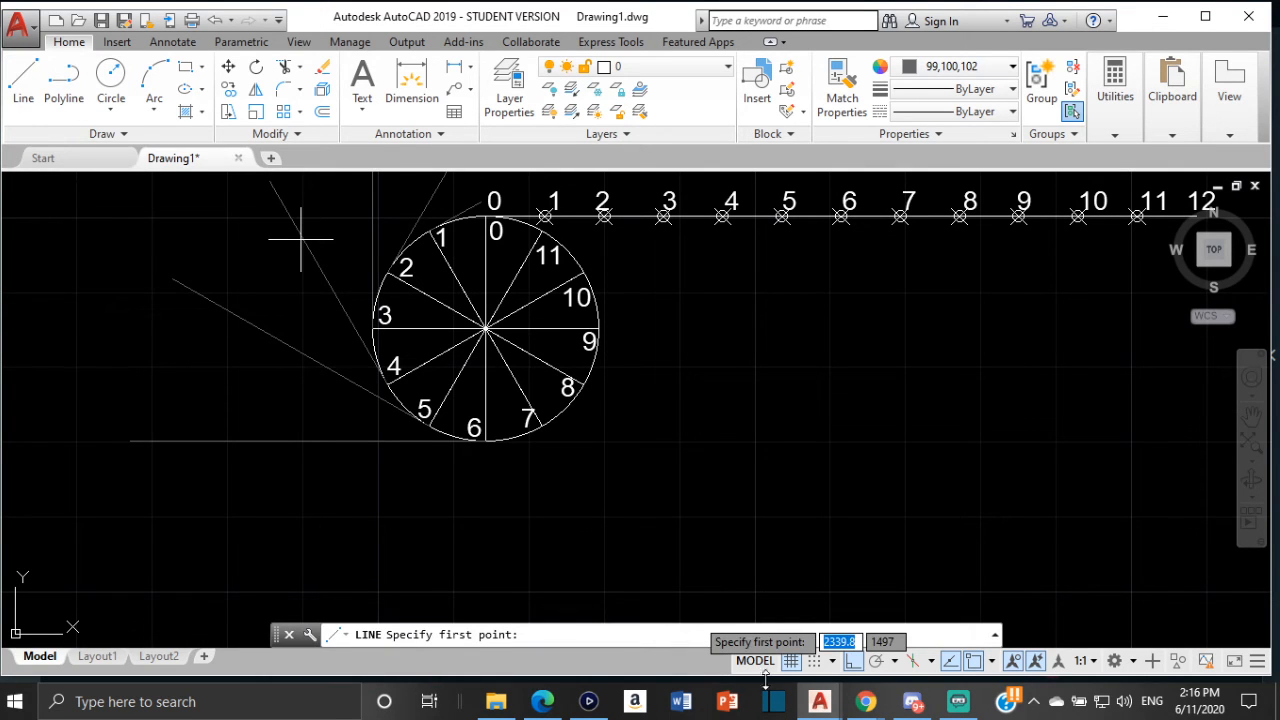
click(853, 662)
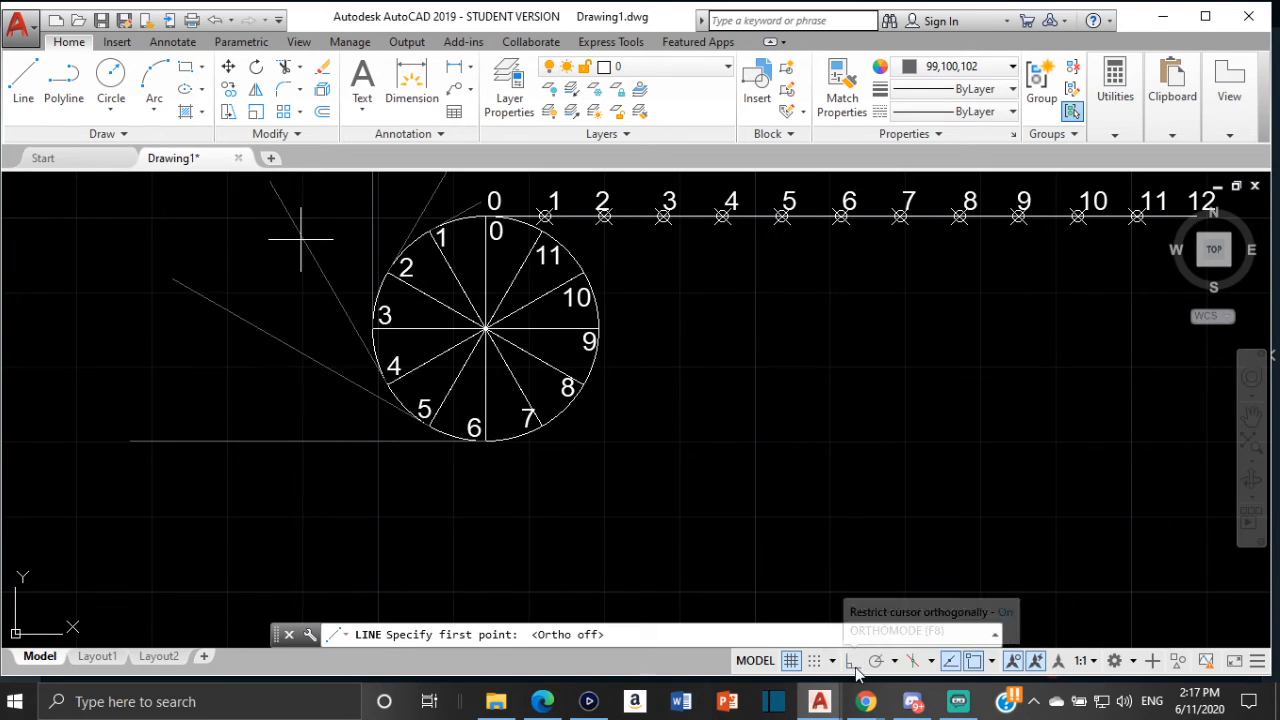
click(545, 424)
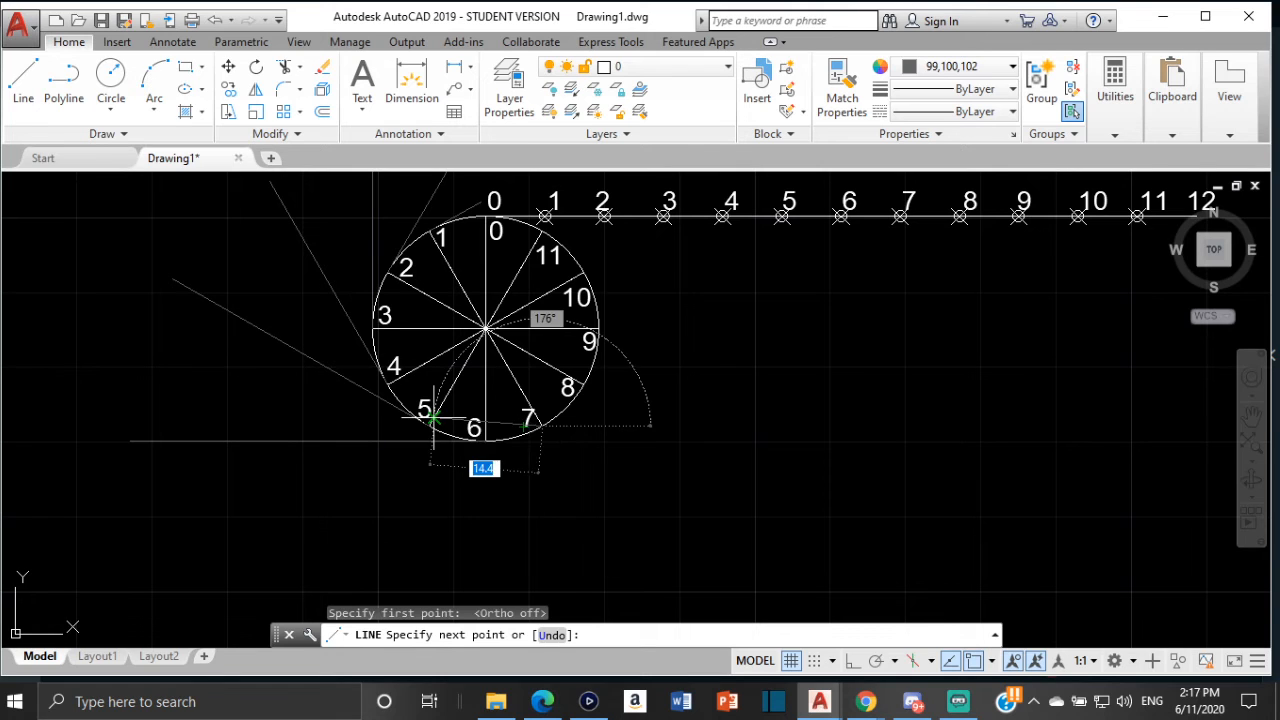
key(Escape)
key(Return)
scroll(540, 410, up, 5)
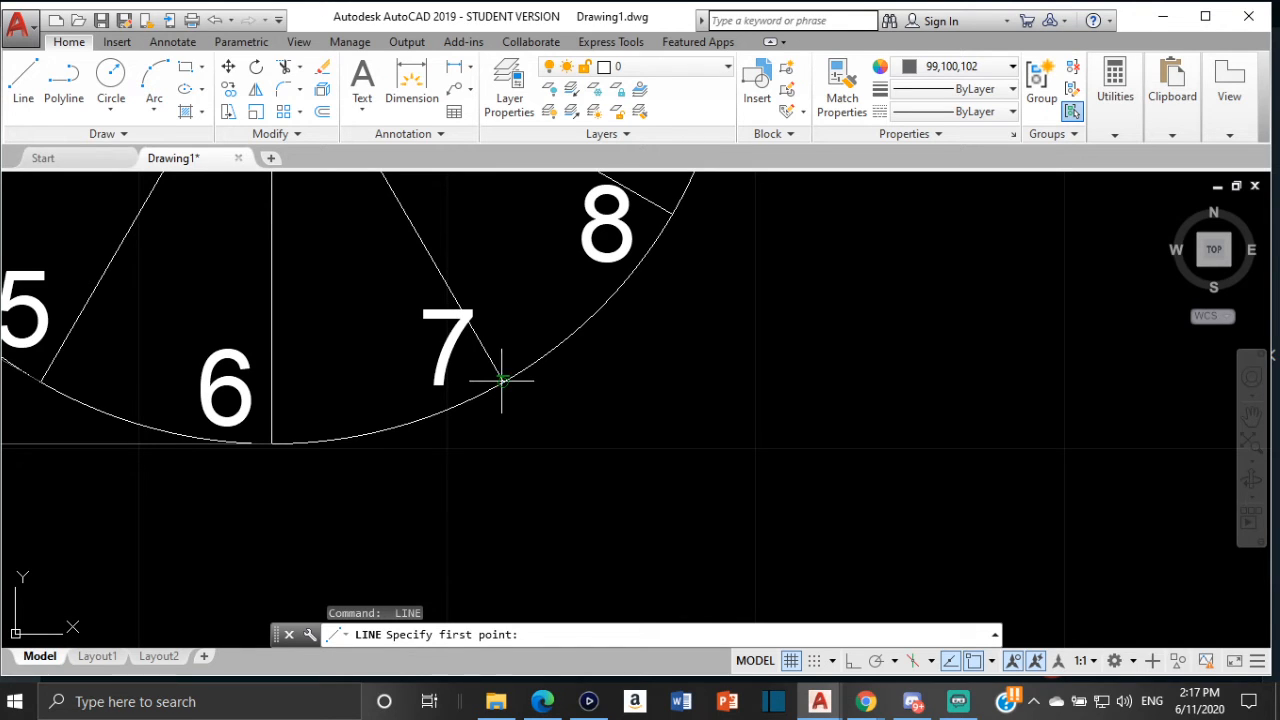
click(503, 381)
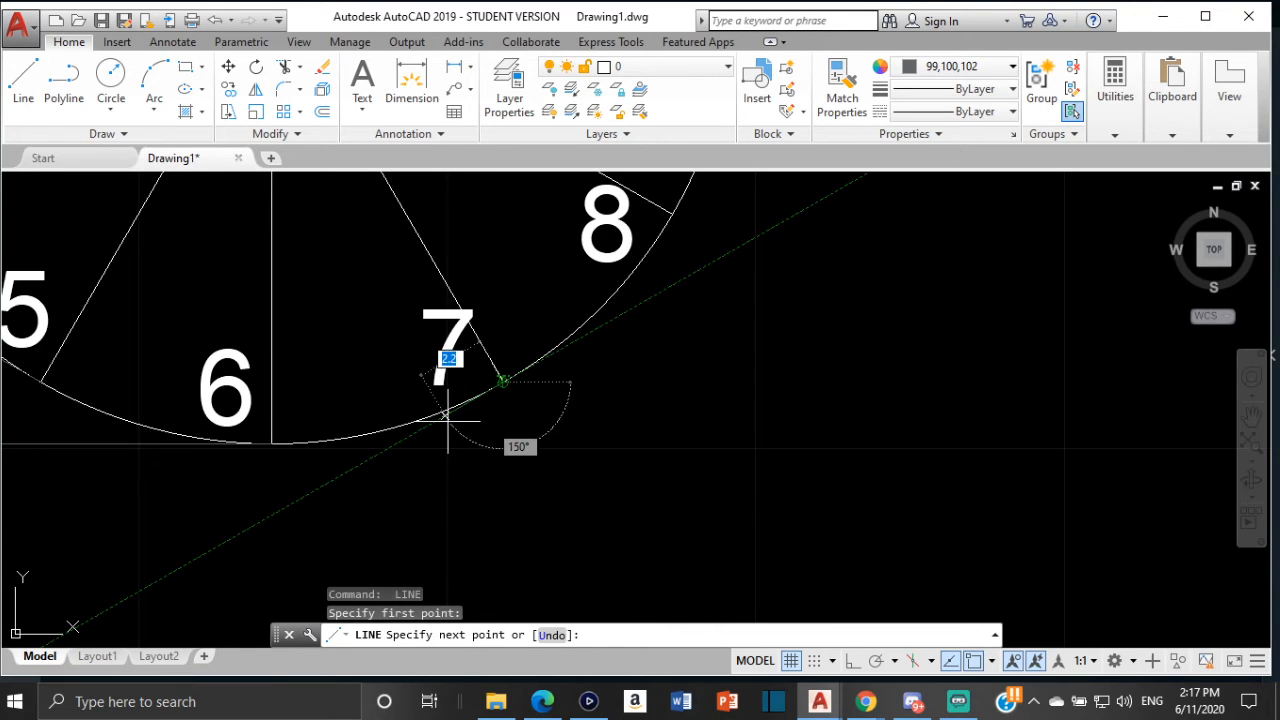
text(47.1)
key(Return)
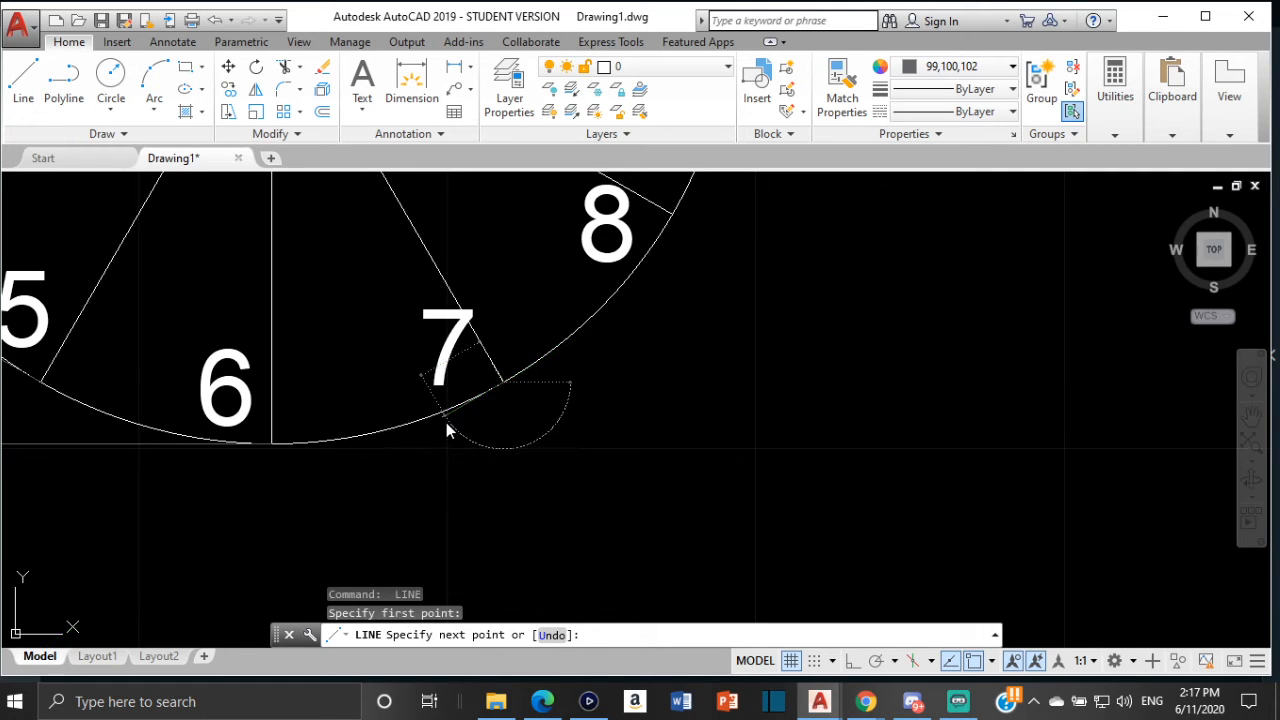
key(Escape)
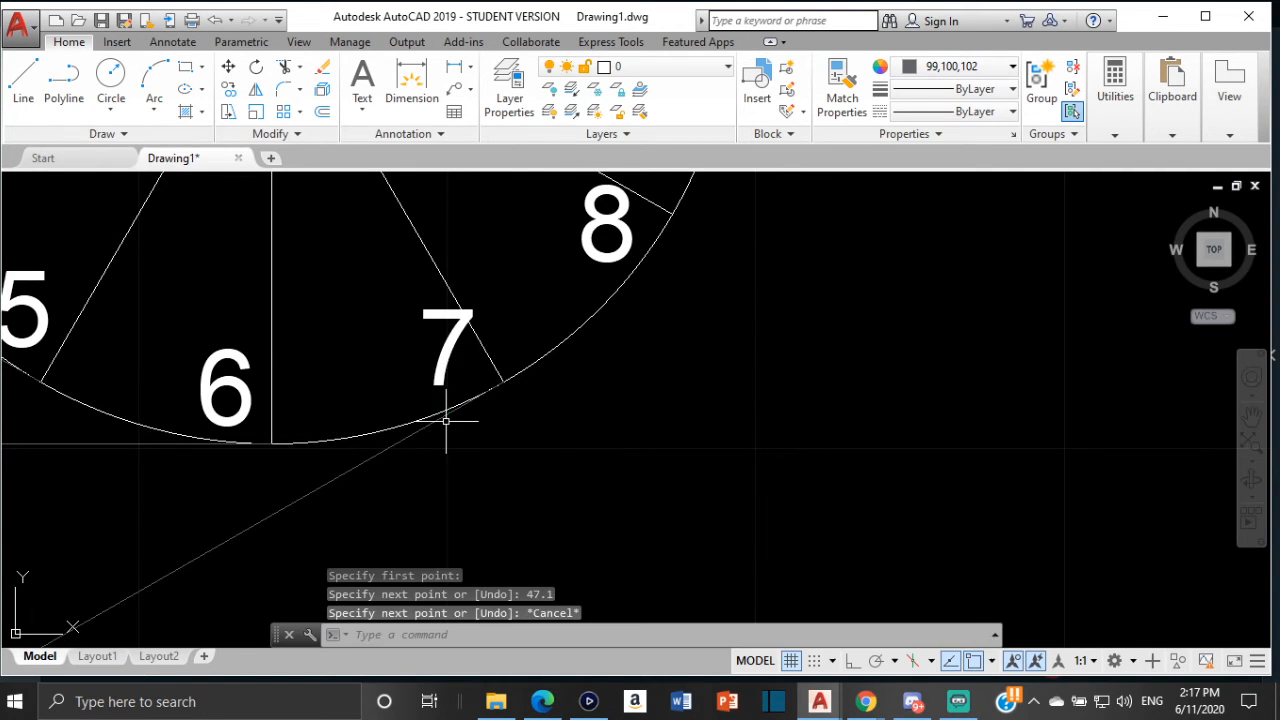
Measure the distance from the circle's top quadrant to division 8 on the circumference line
scroll(445, 418, down, 6)
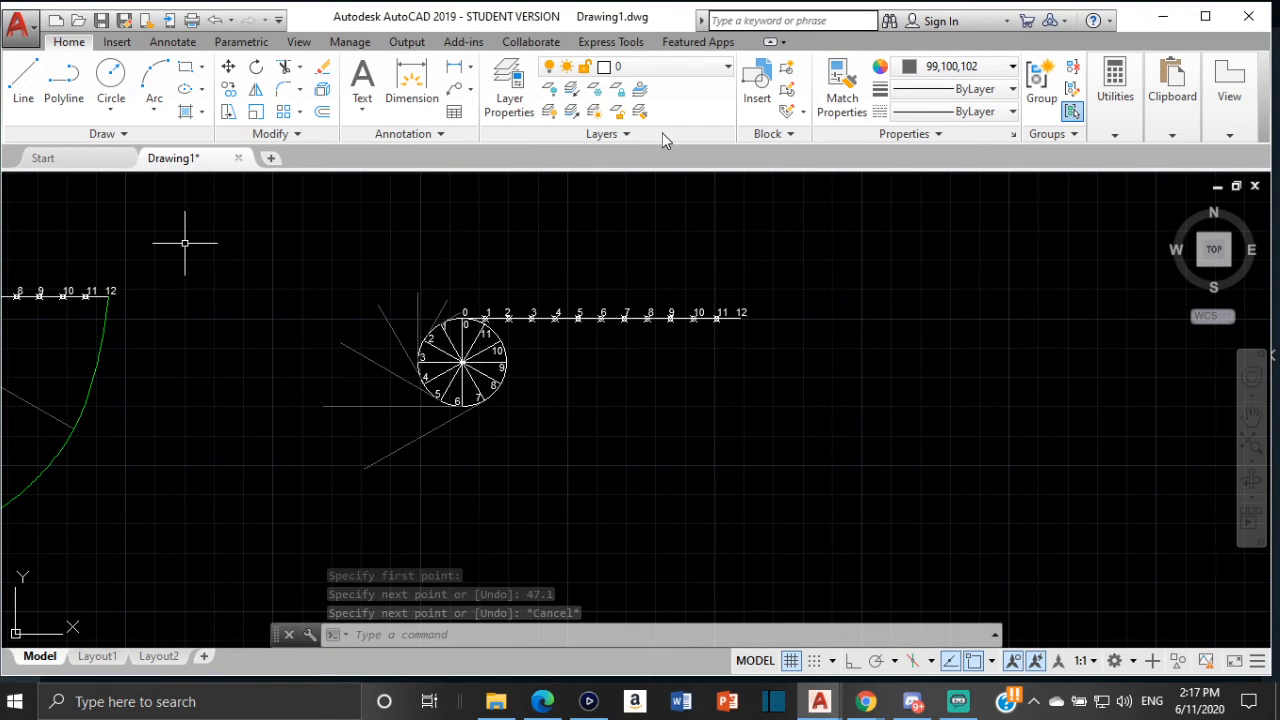
click(1116, 135)
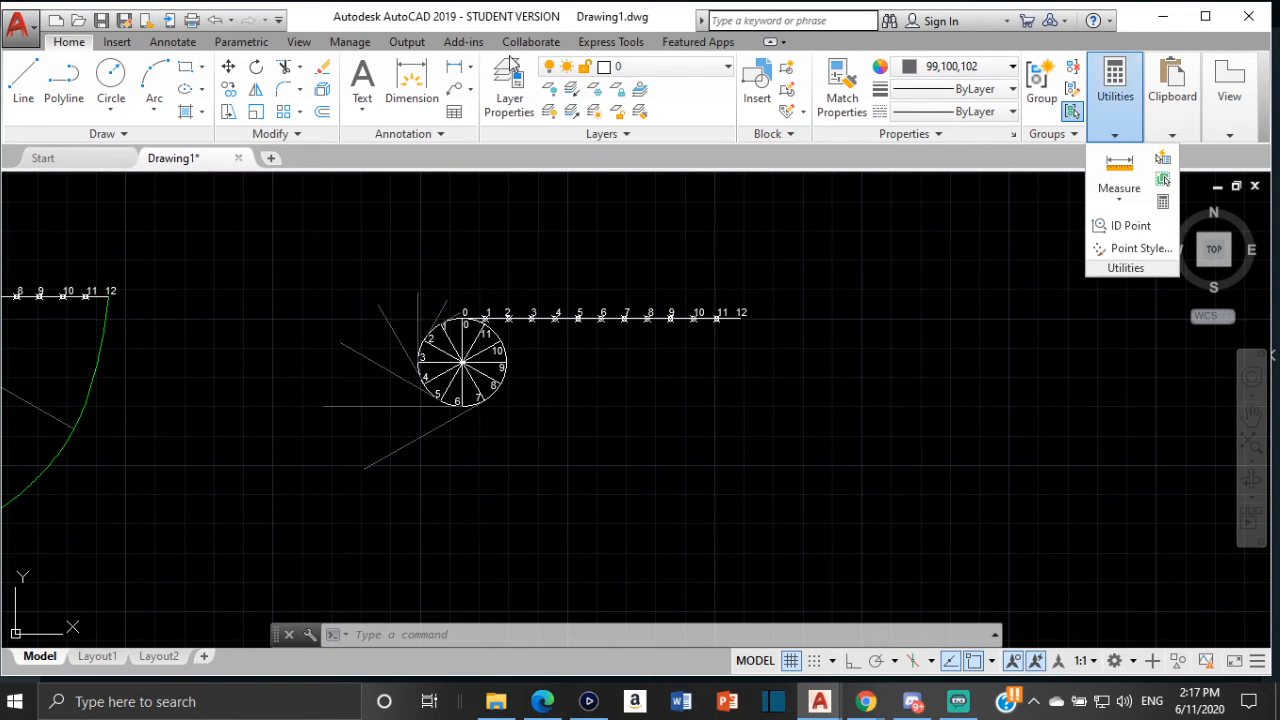
click(1119, 198)
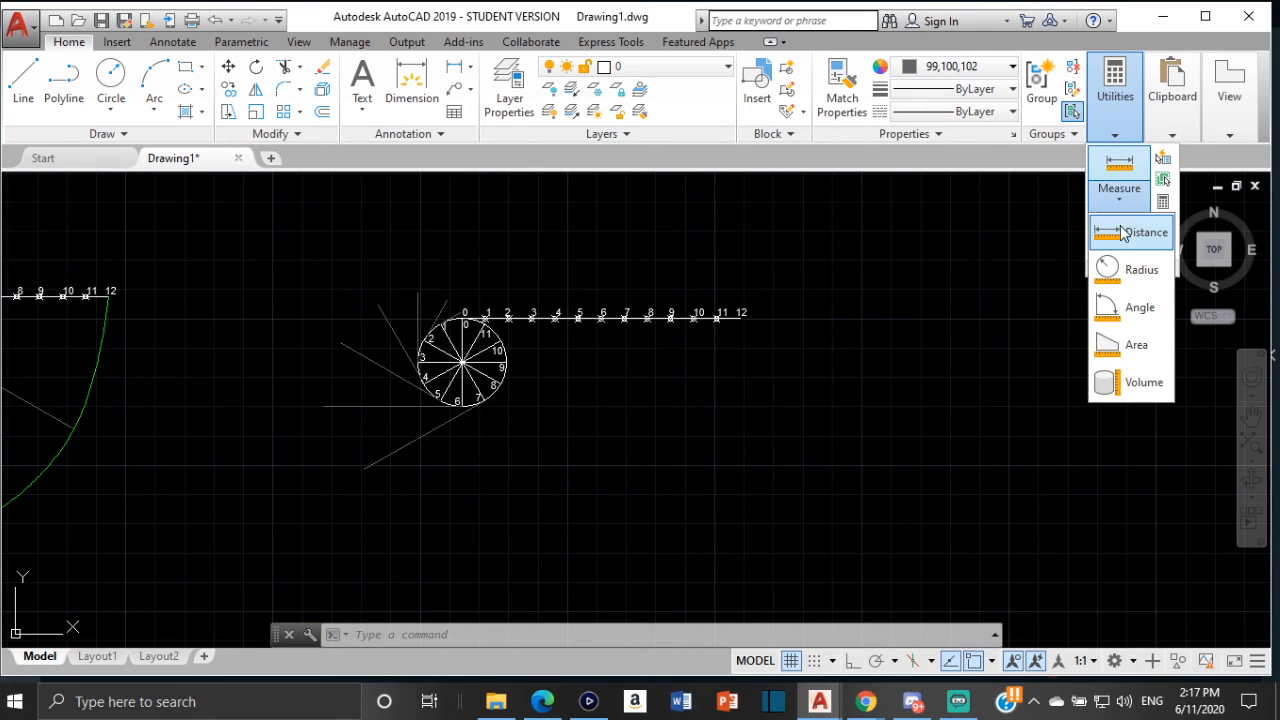
click(1130, 232)
scroll(465, 316, up, 4)
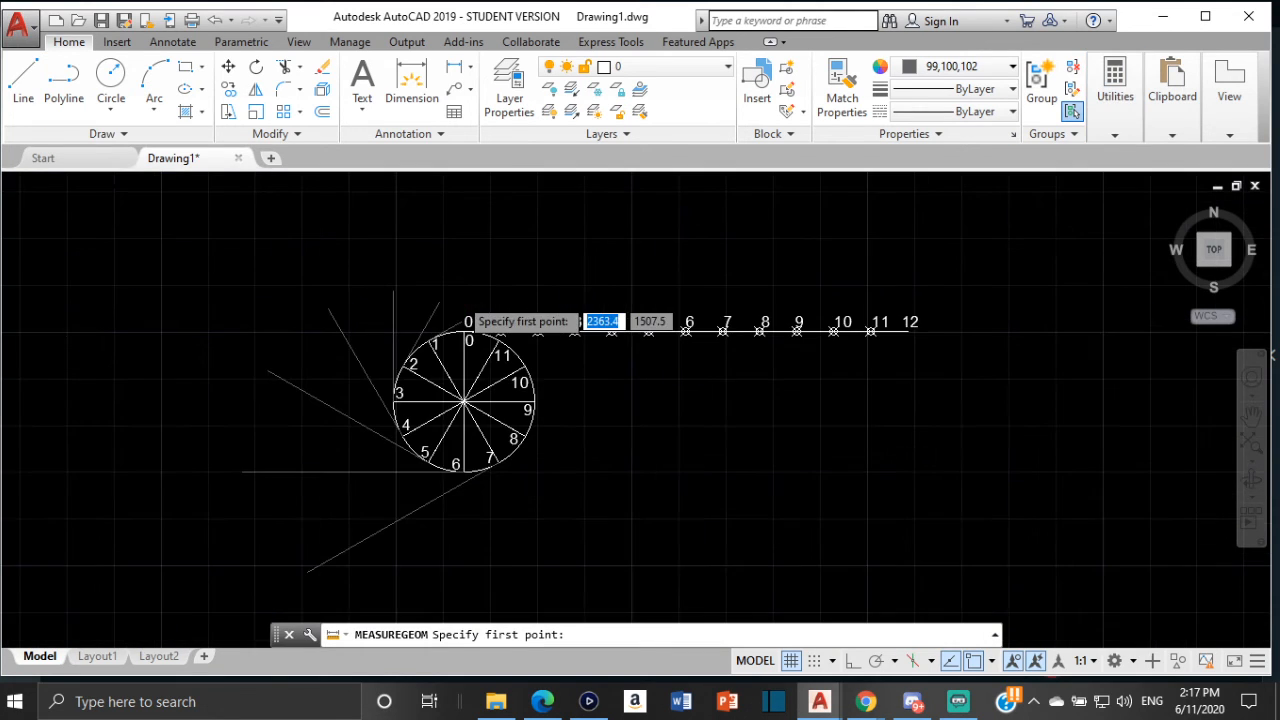
scroll(466, 350, up, 4)
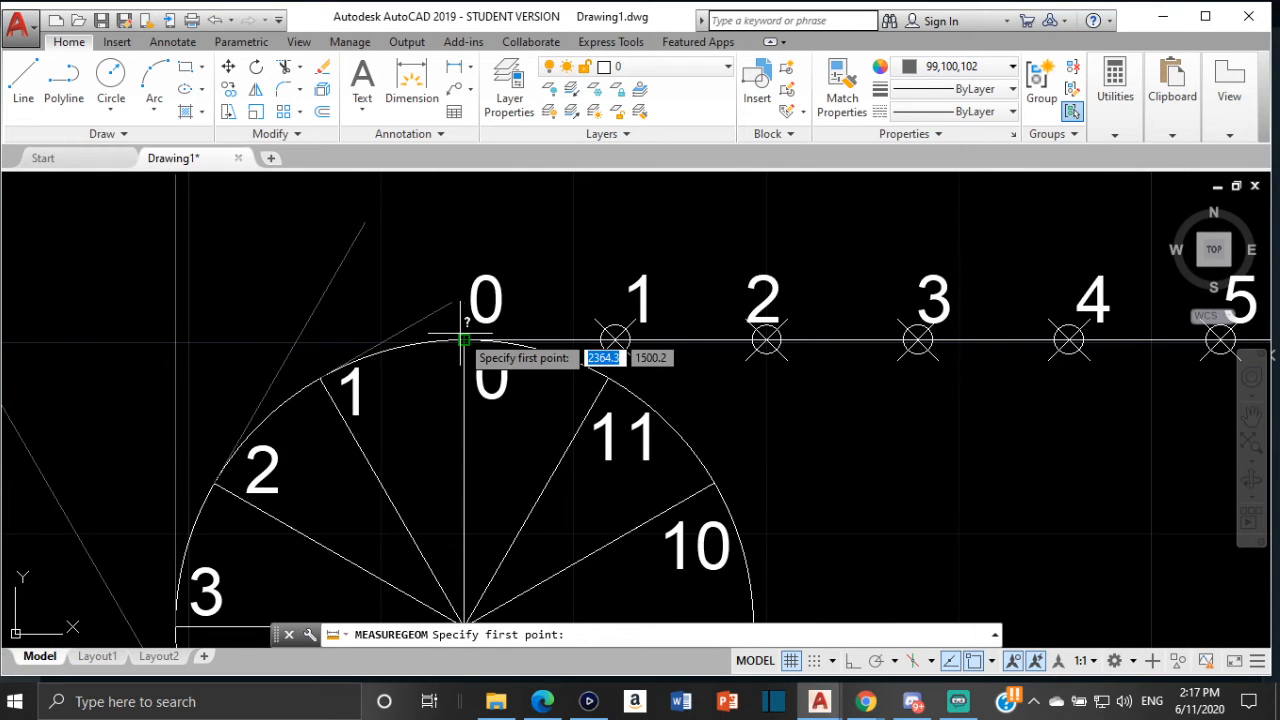
click(464, 340)
scroll(655, 340, down, 4)
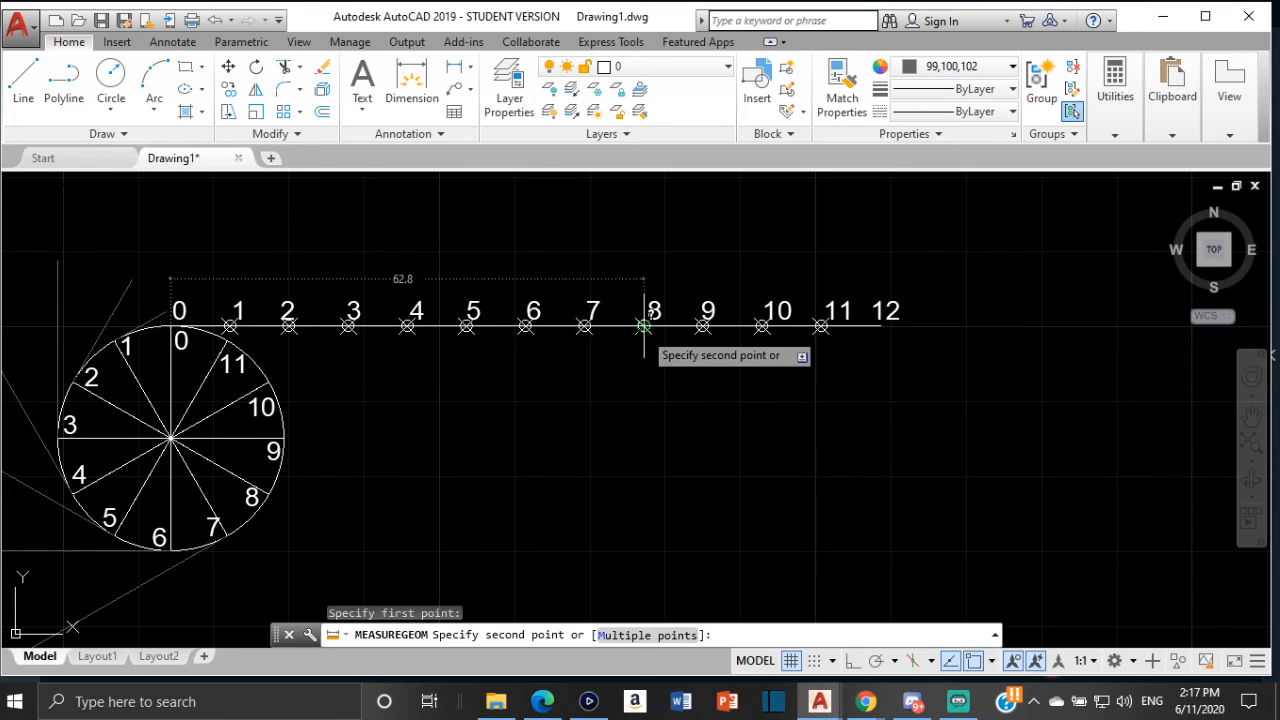
scroll(646, 325, up, 4)
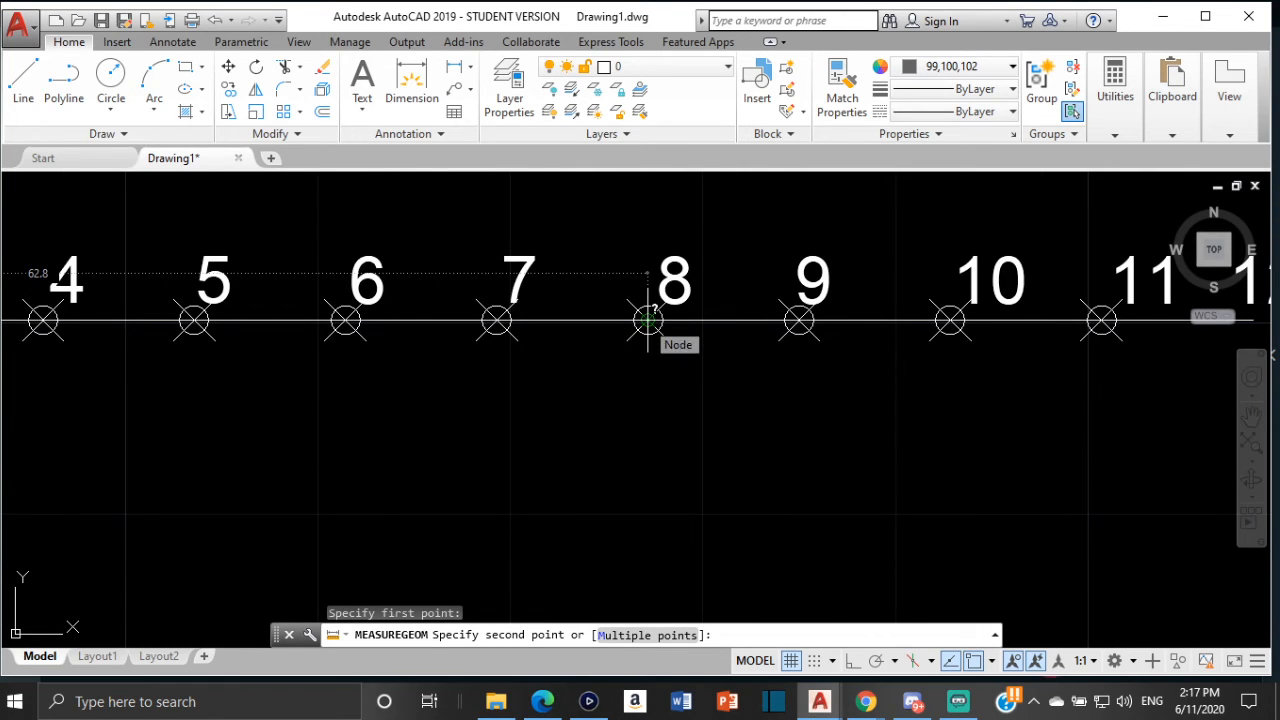
key(Escape)
Start a tangent line from division point 8 on the new circle
scroll(126, 360, down, 3)
middle_drag(126, 363, 399, 262)
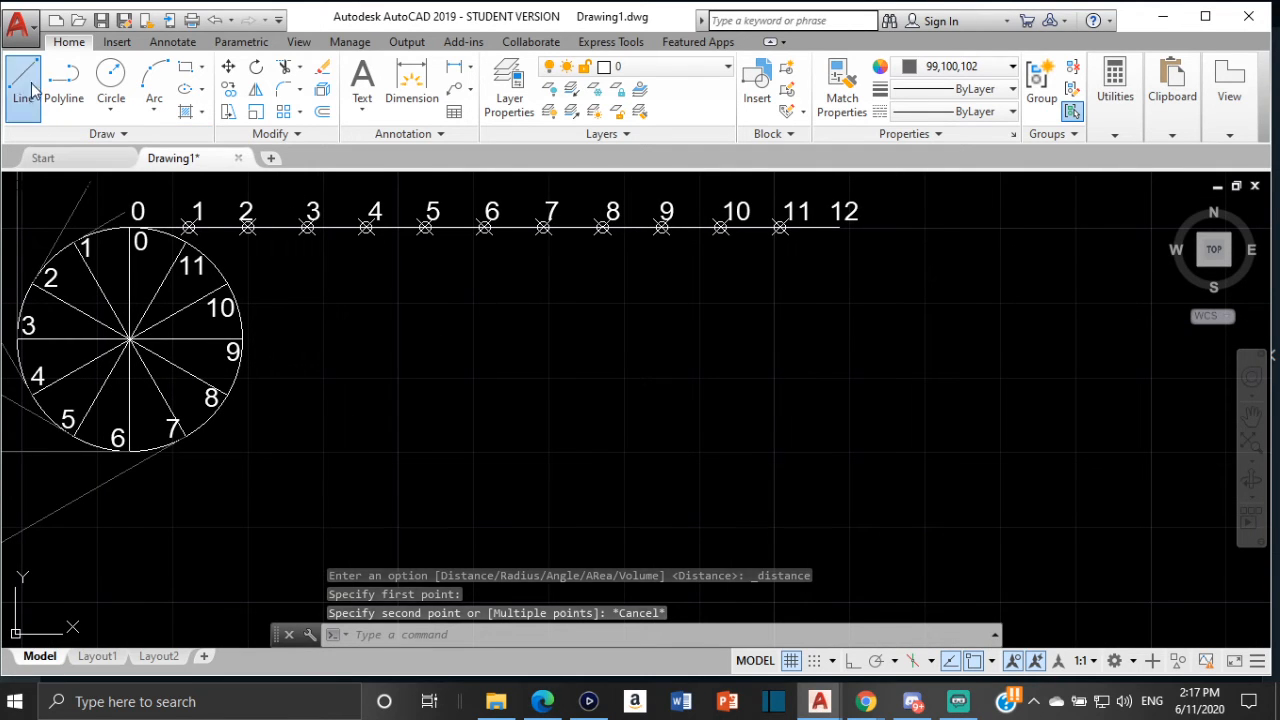
click(24, 78)
scroll(232, 418, up, 4)
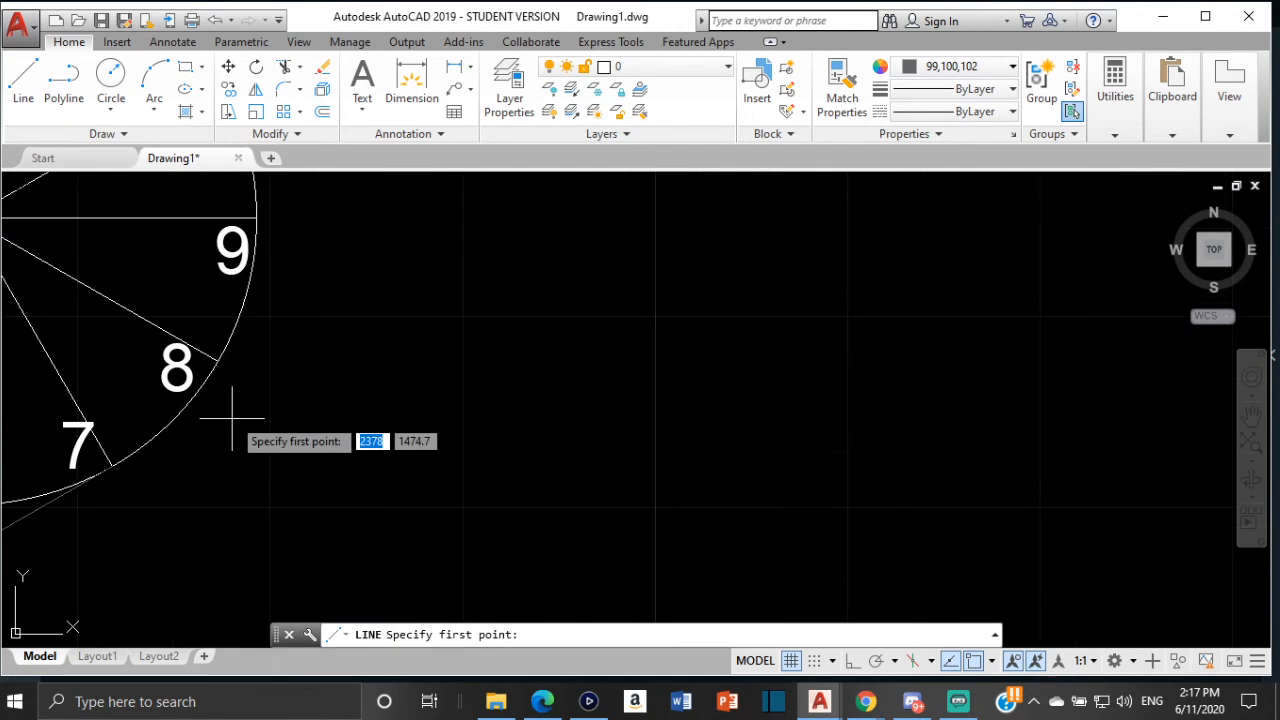
click(219, 358)
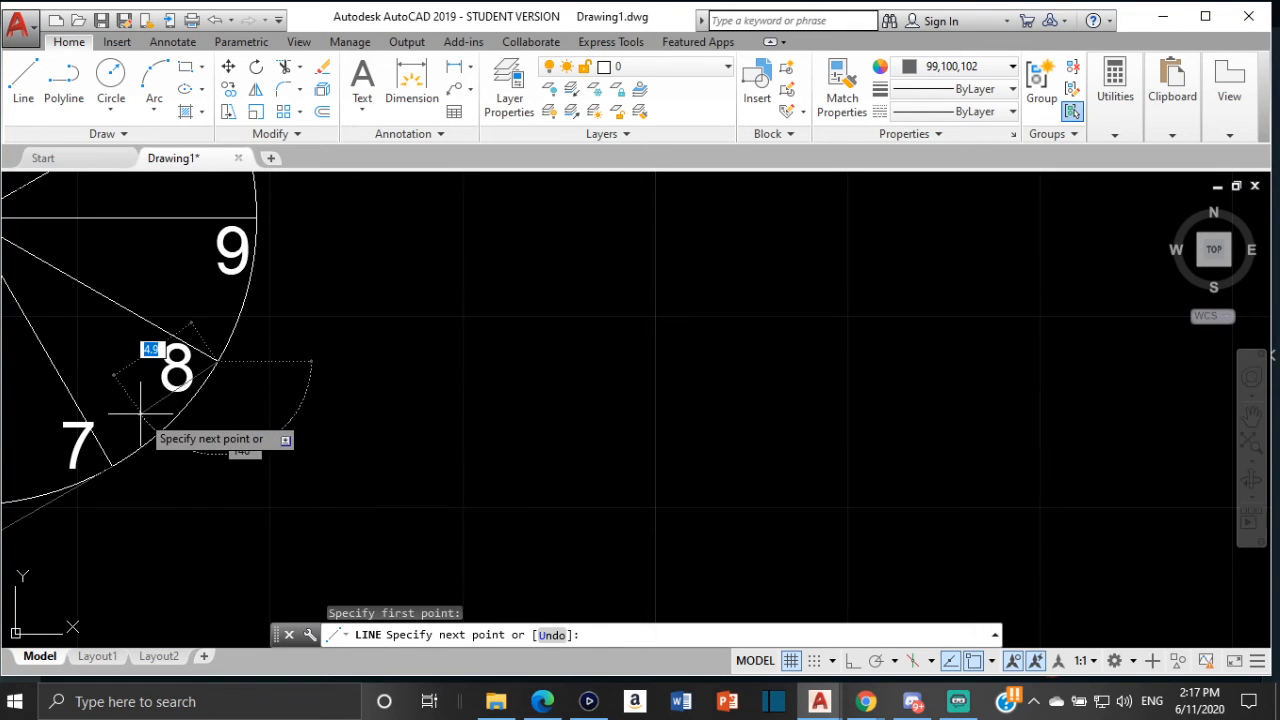
key(Escape)
key(Return)
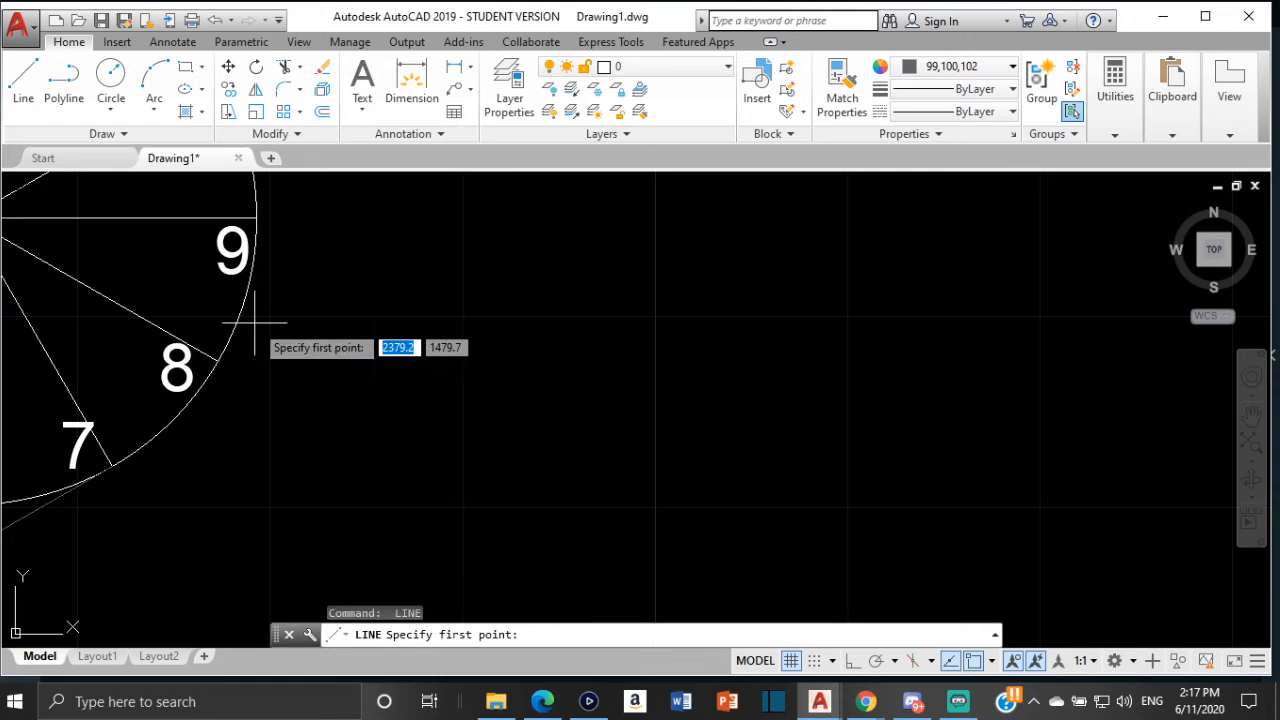
click(218, 359)
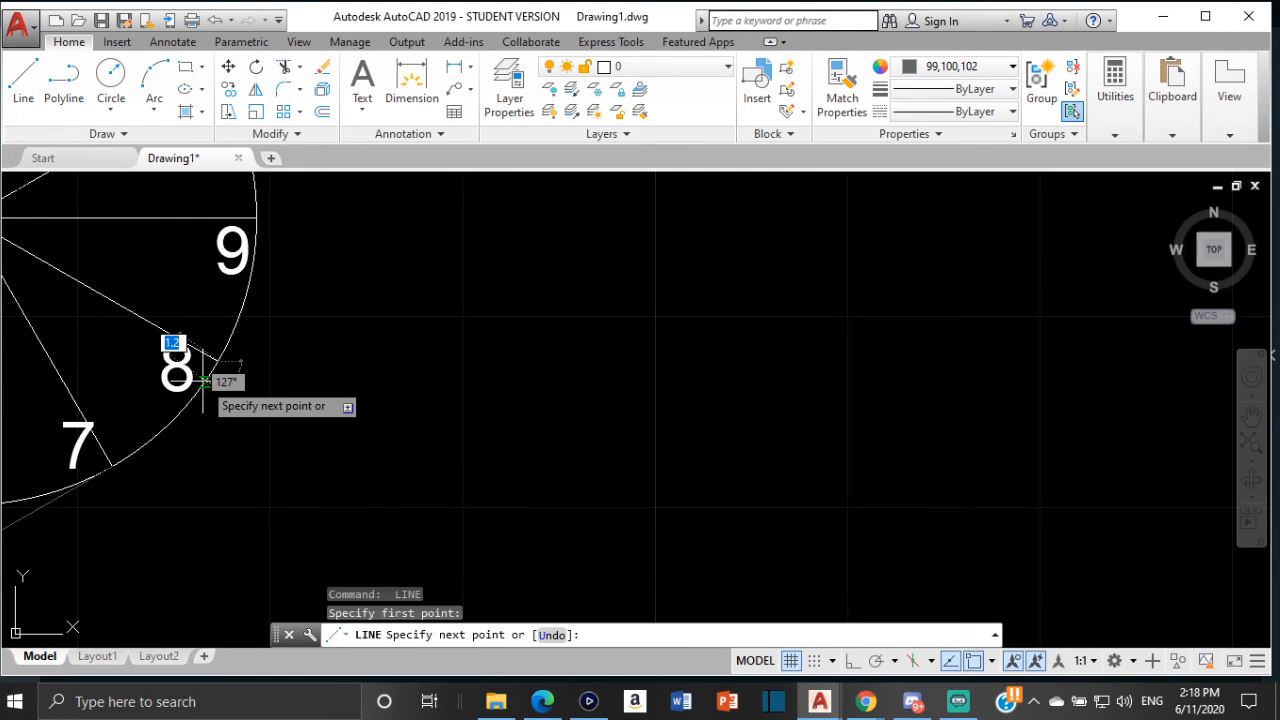
key(Escape)
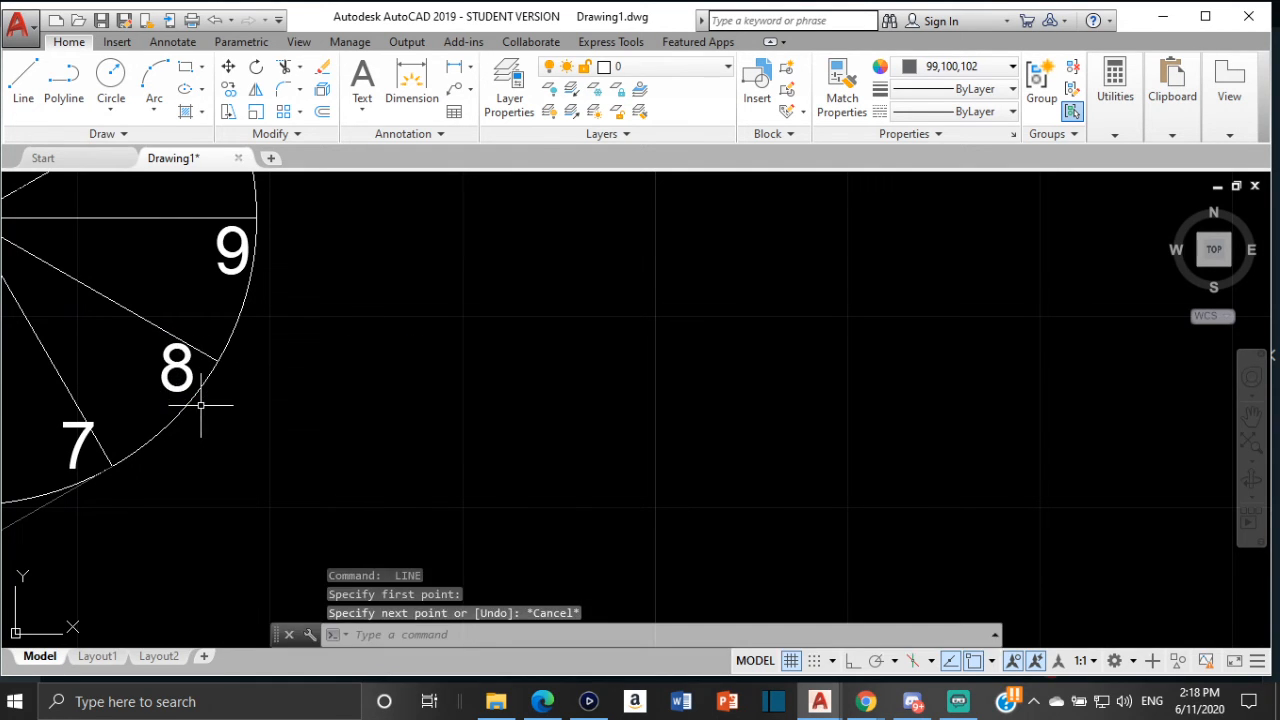
key(Return)
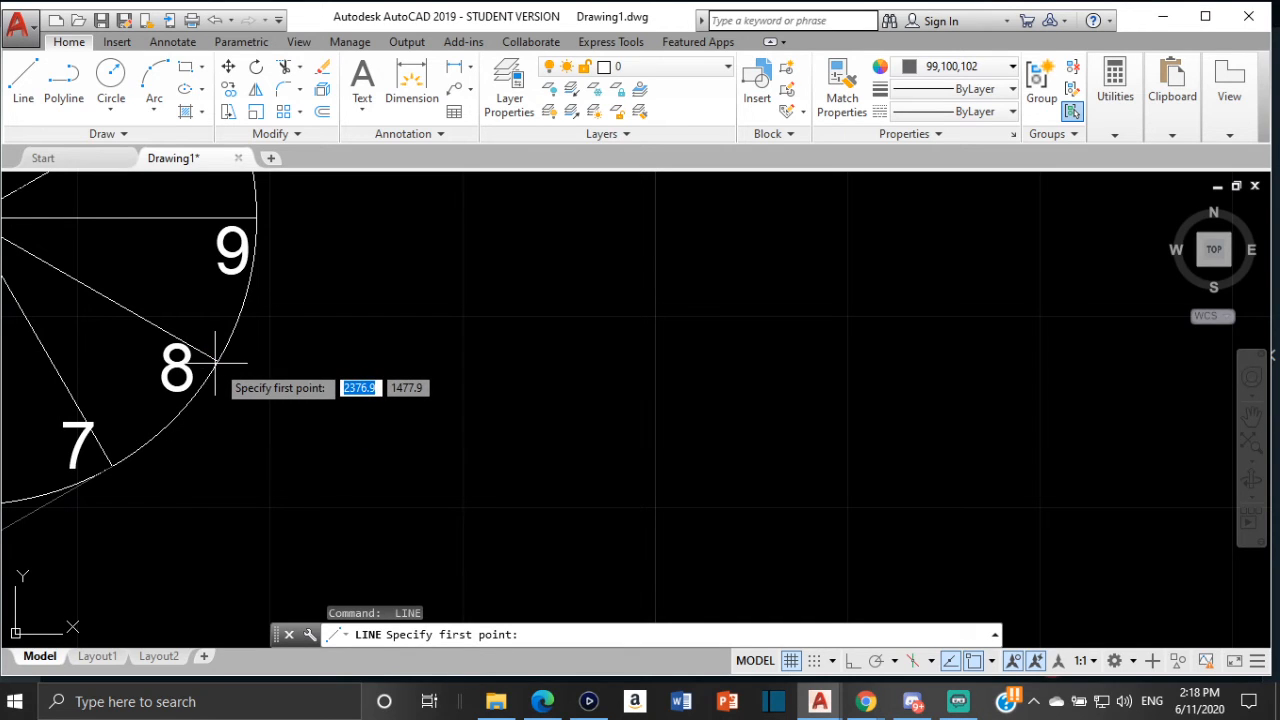
click(220, 362)
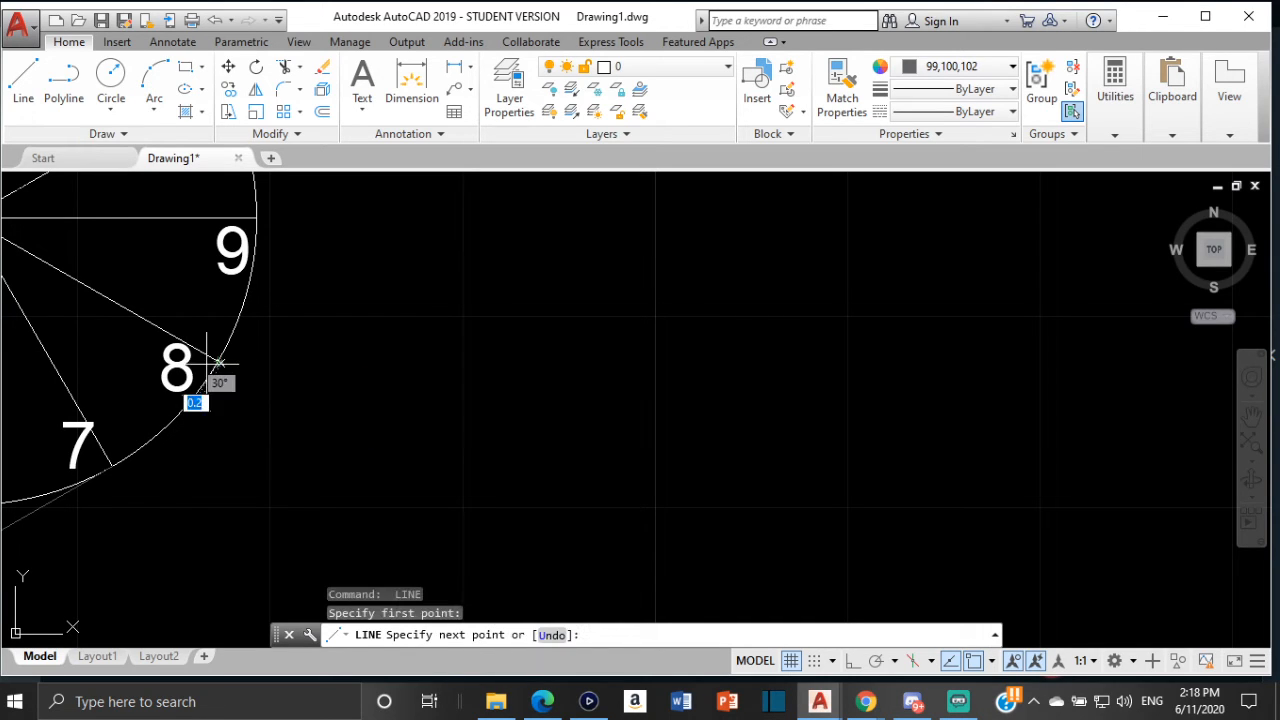
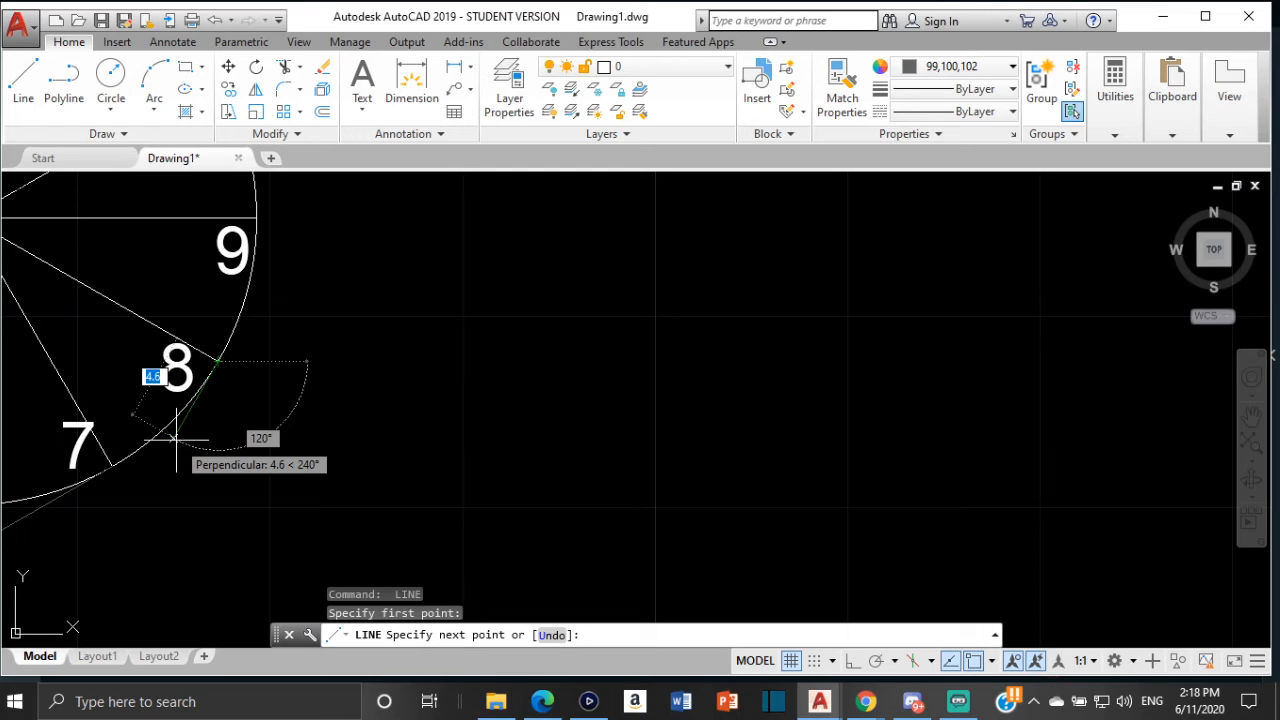
Complete the tangent line from division point 8 with a length of 62.8 mm
text(62)
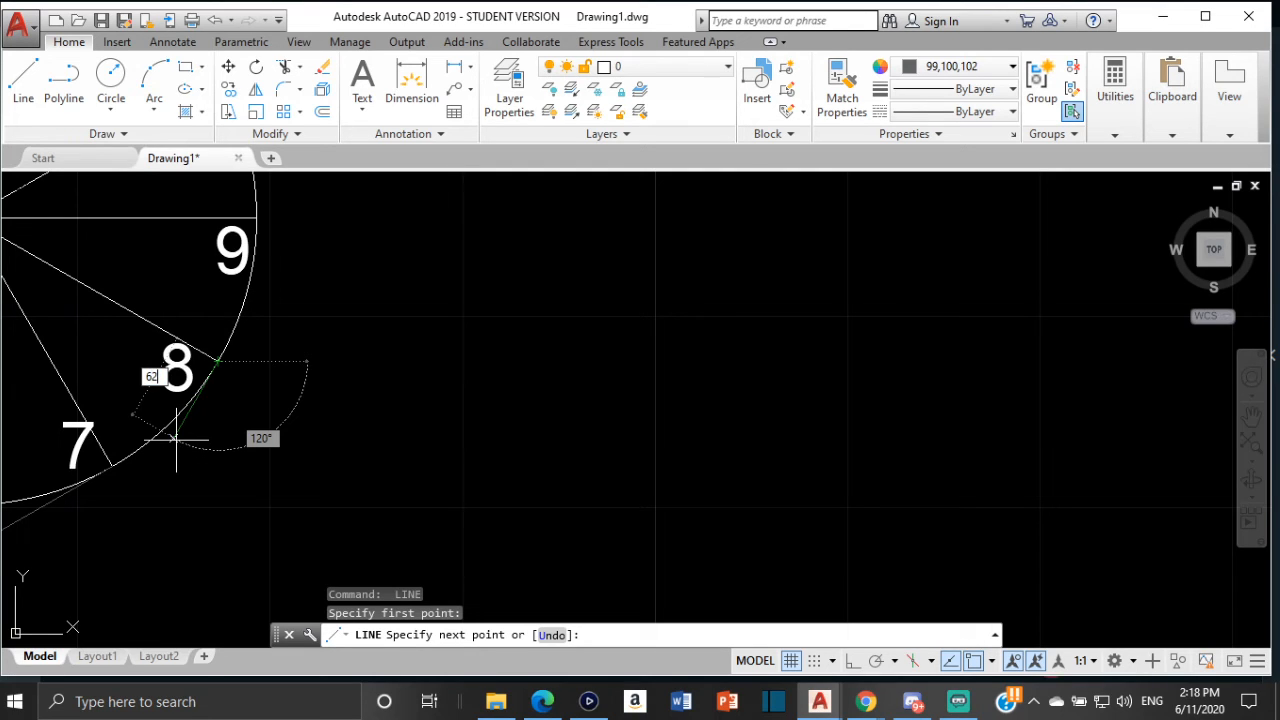
text(.8)
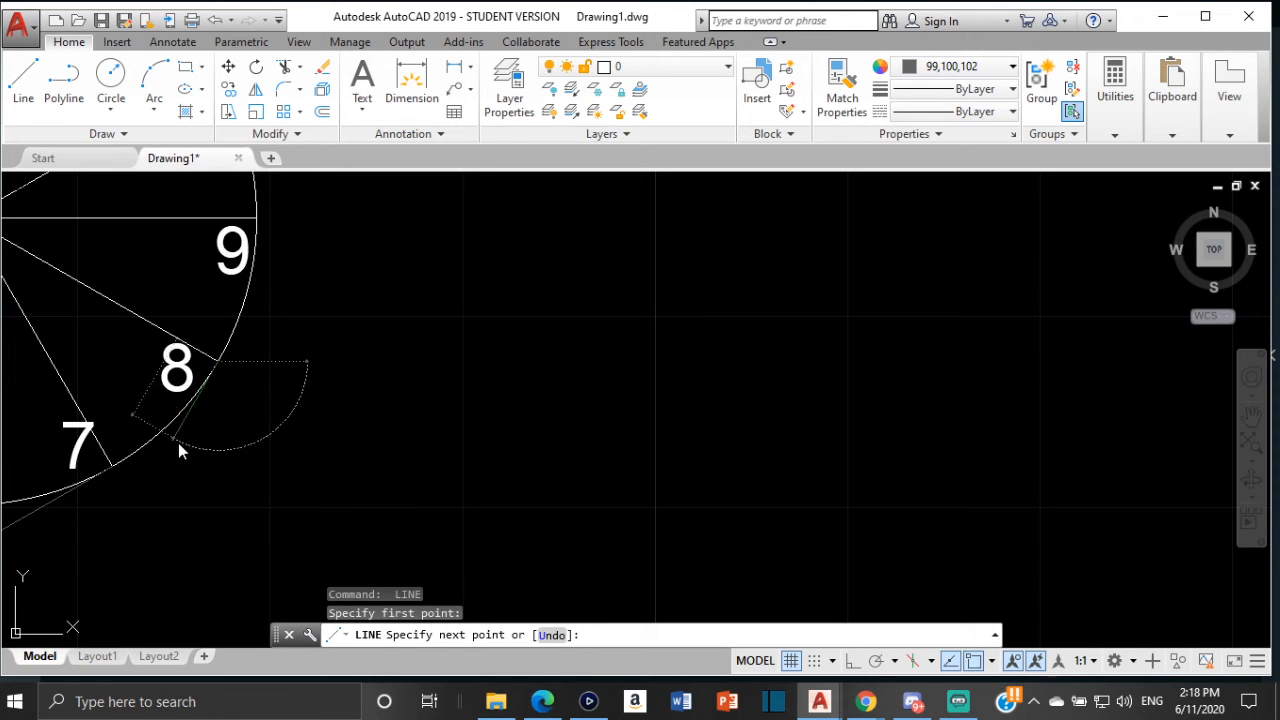
key(Return)
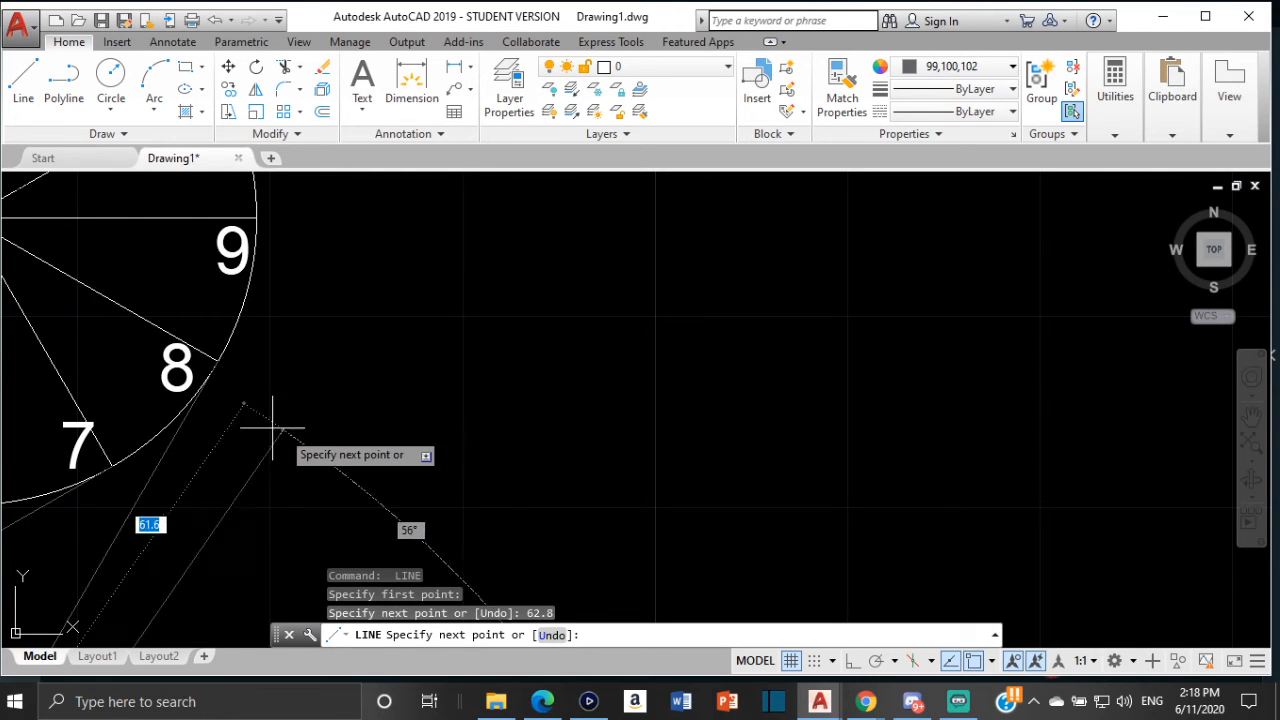
key(Escape)
scroll(225, 385, up, 3)
scroll(232, 375, up, 3)
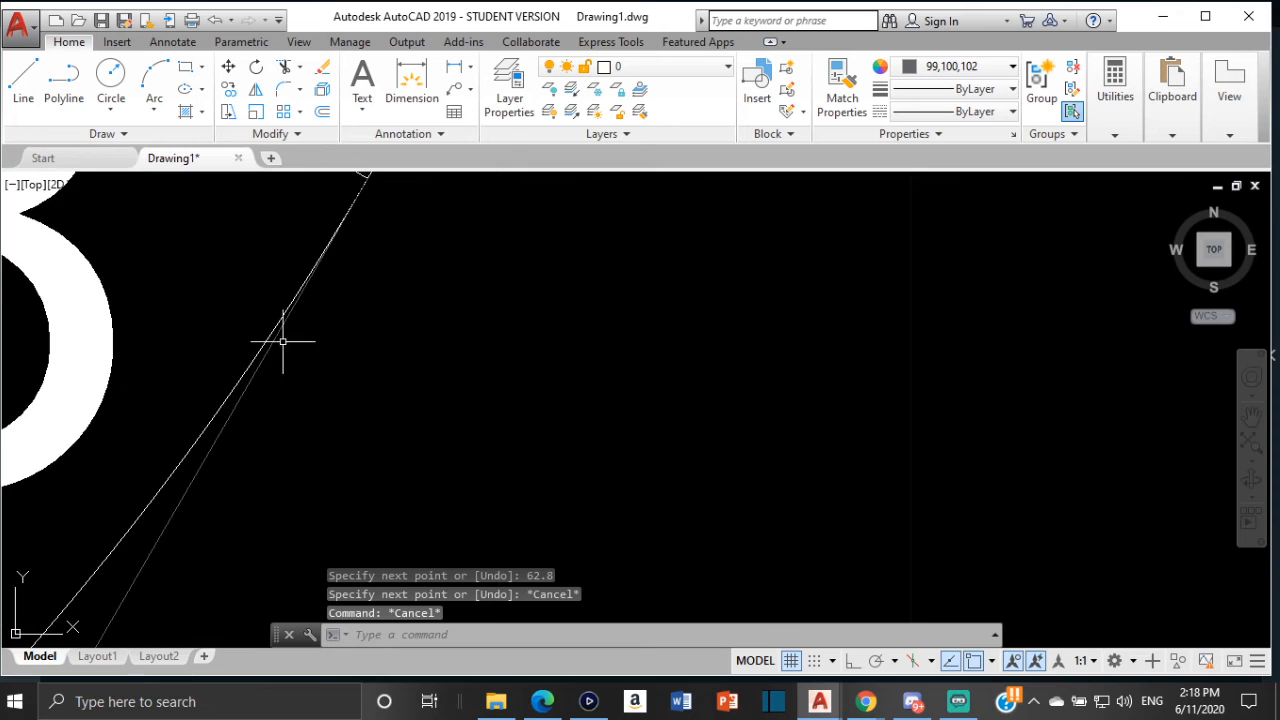
scroll(349, 246, down, 3)
scroll(383, 430, down, 8)
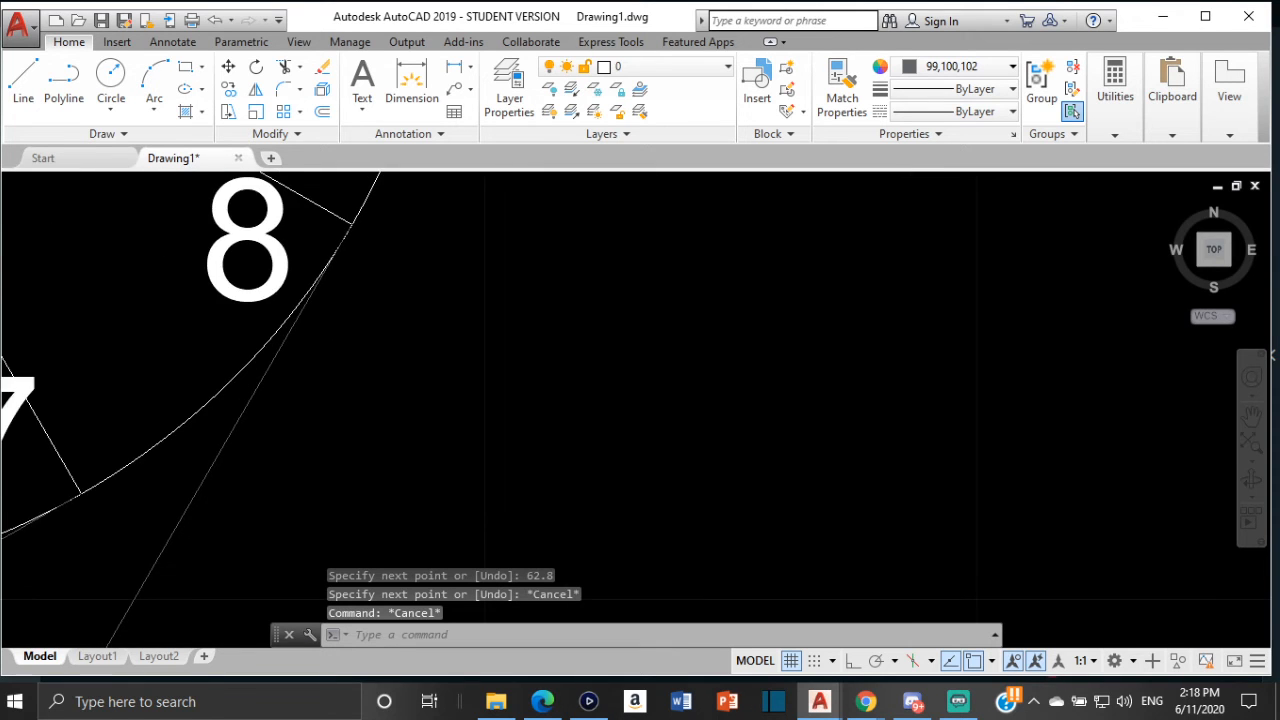
middle_drag(383, 430, 377, 442)
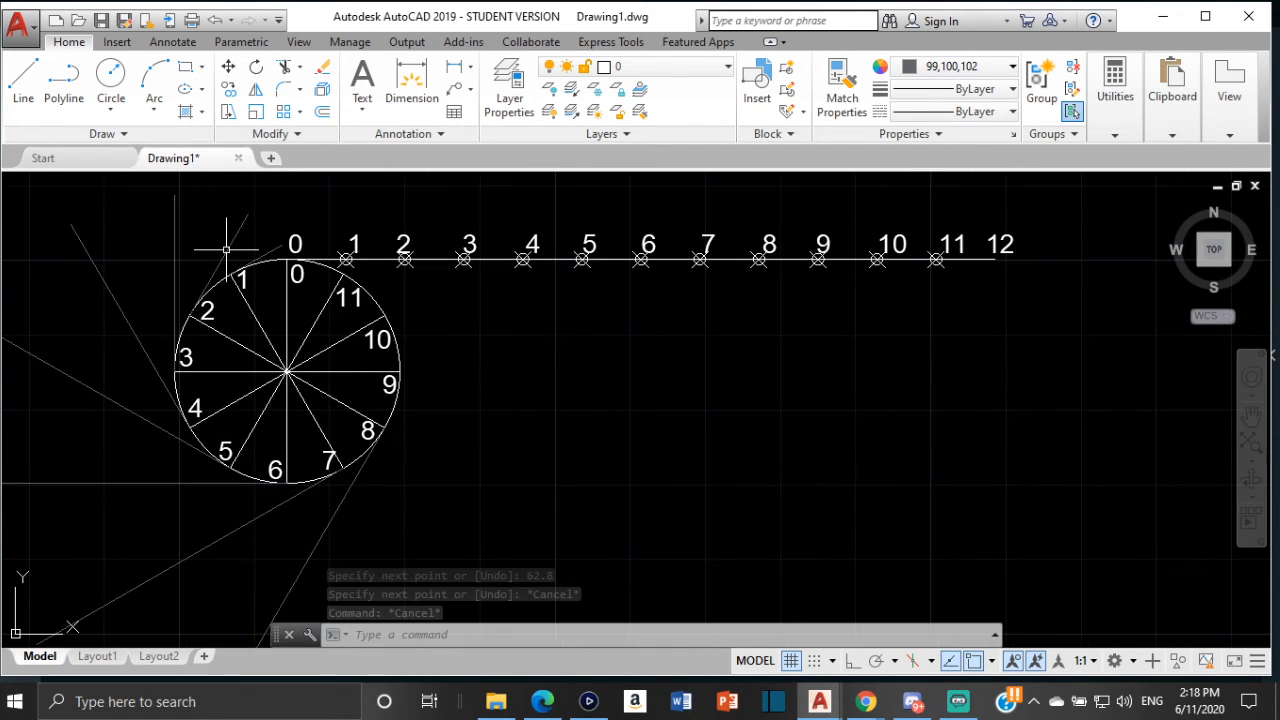
click(1114, 120)
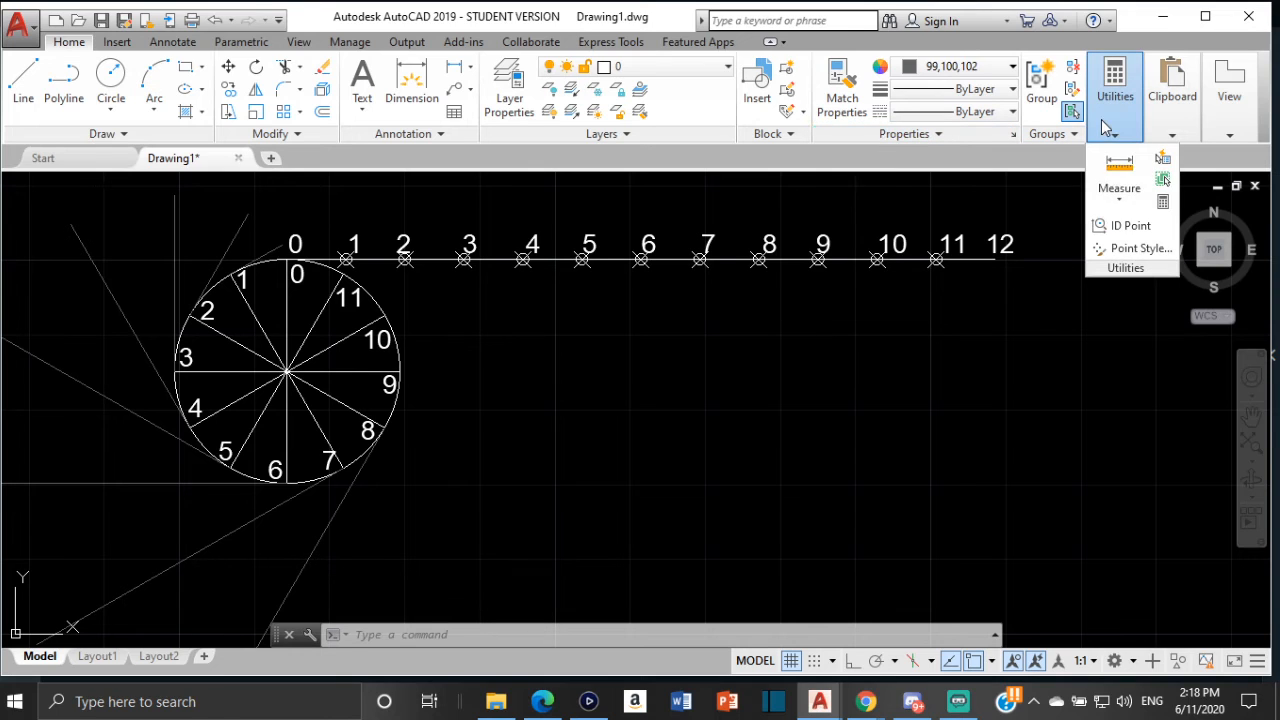
click(1119, 199)
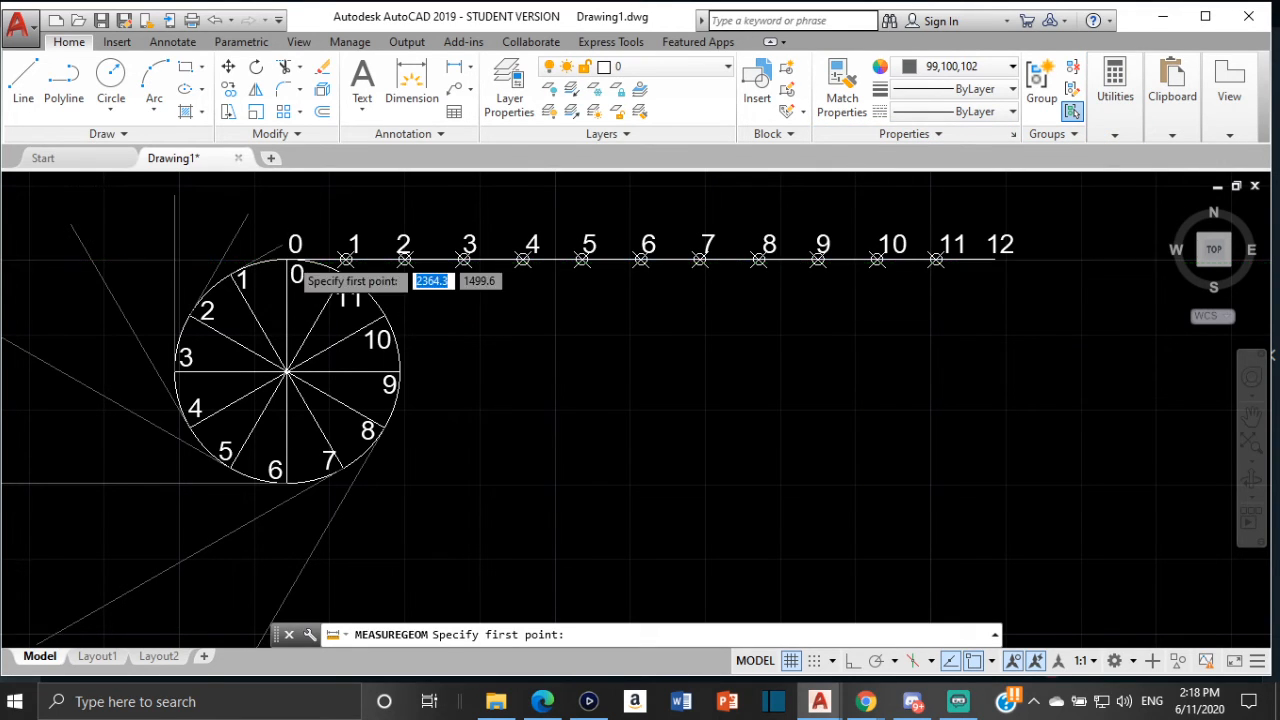
scroll(290, 261, up, 2)
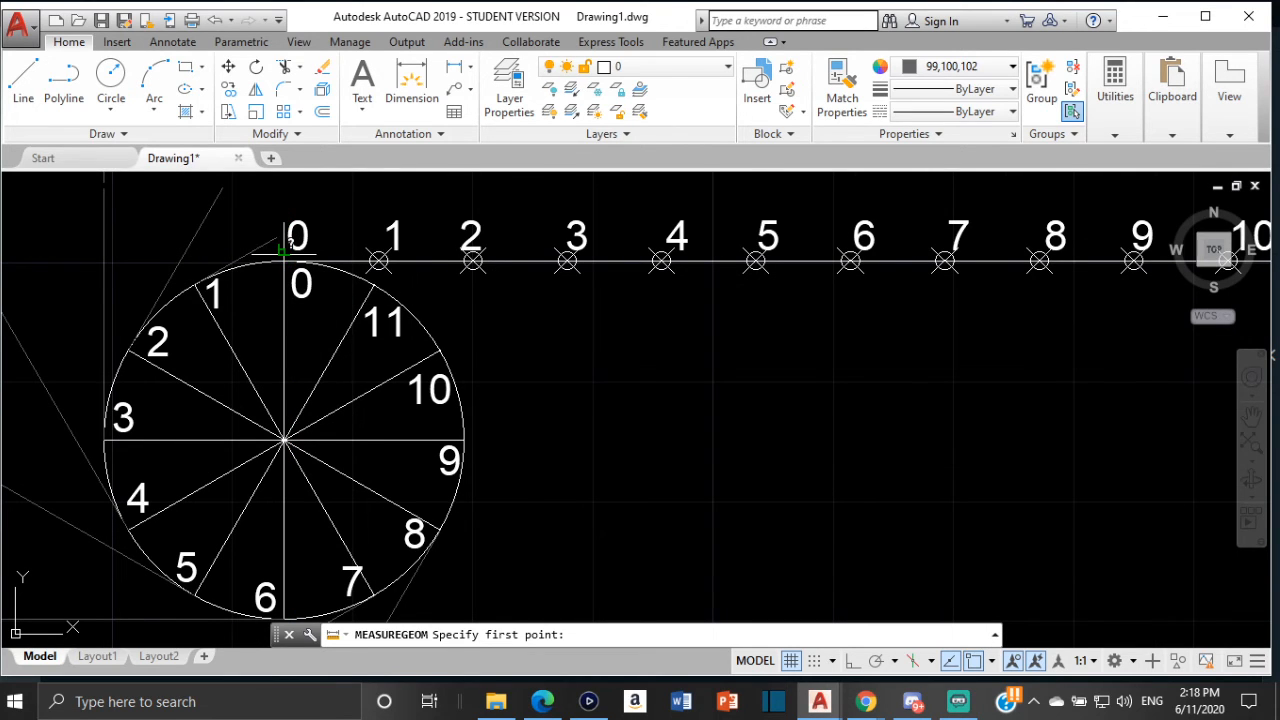
click(285, 259)
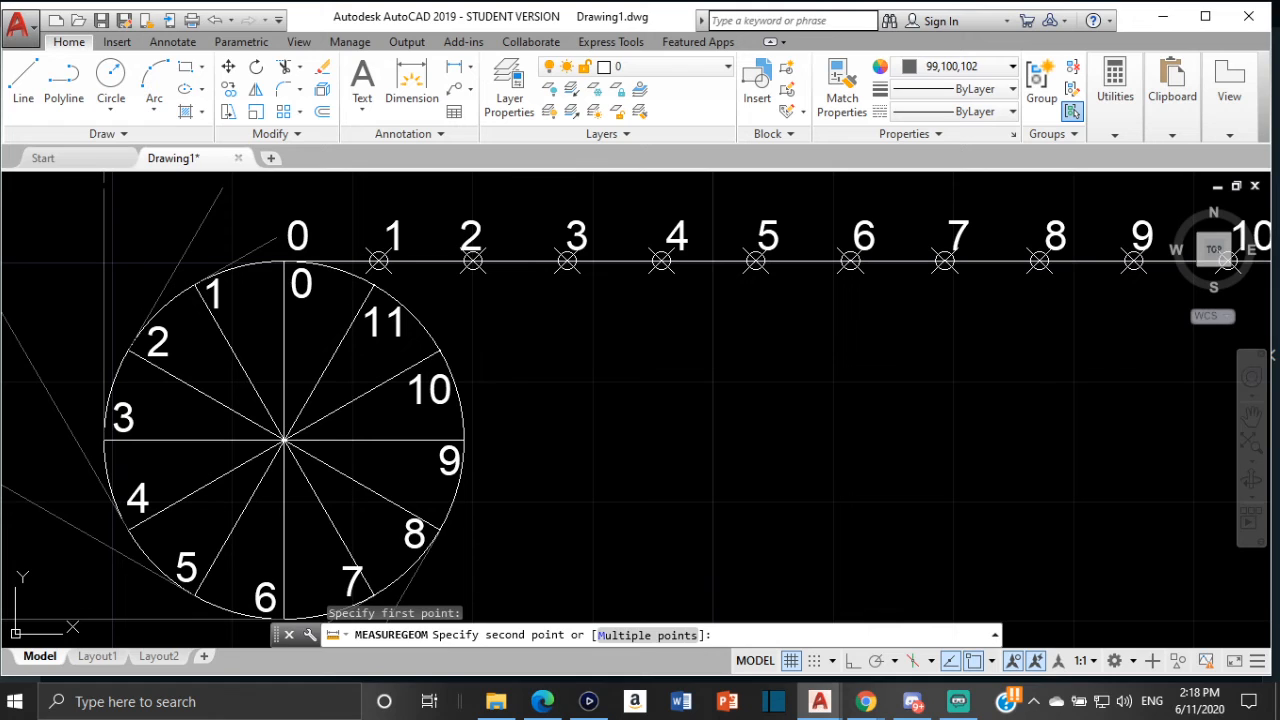
key(Escape)
Measure the distance from the circle's top quadrant to division 9 on the circumference line
key(Return)
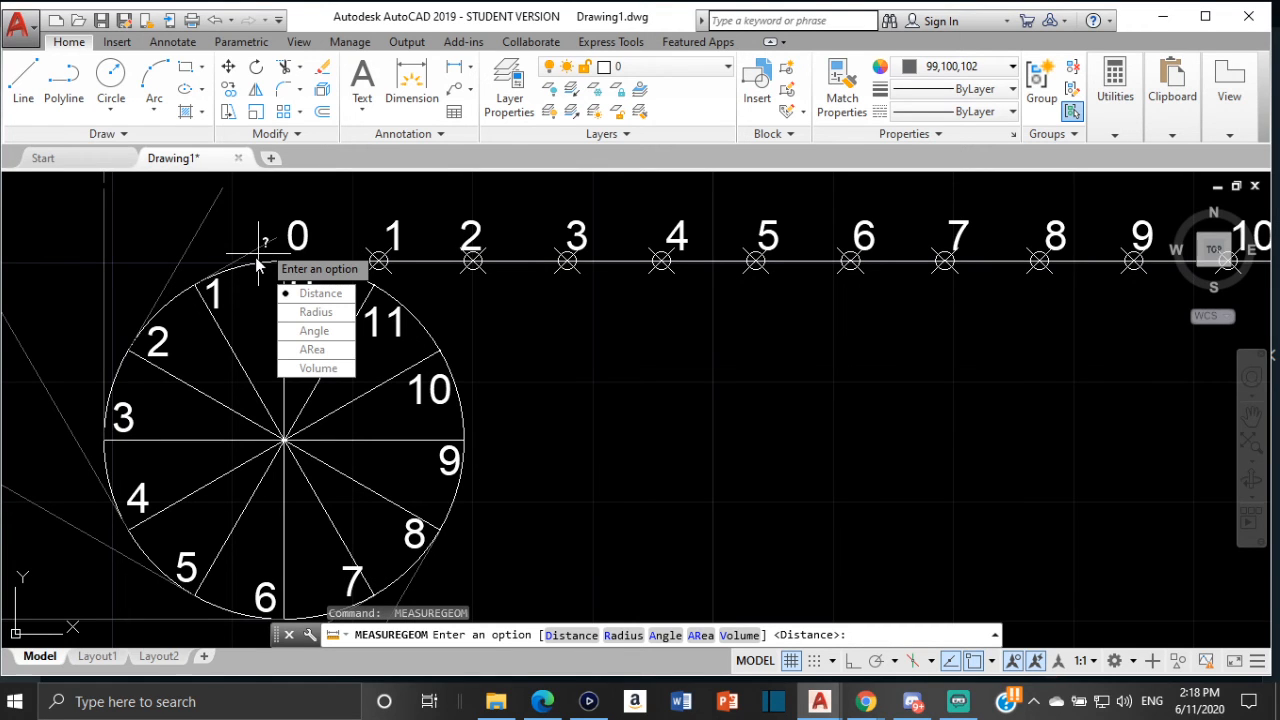
click(312, 299)
scroll(293, 276, up, 2)
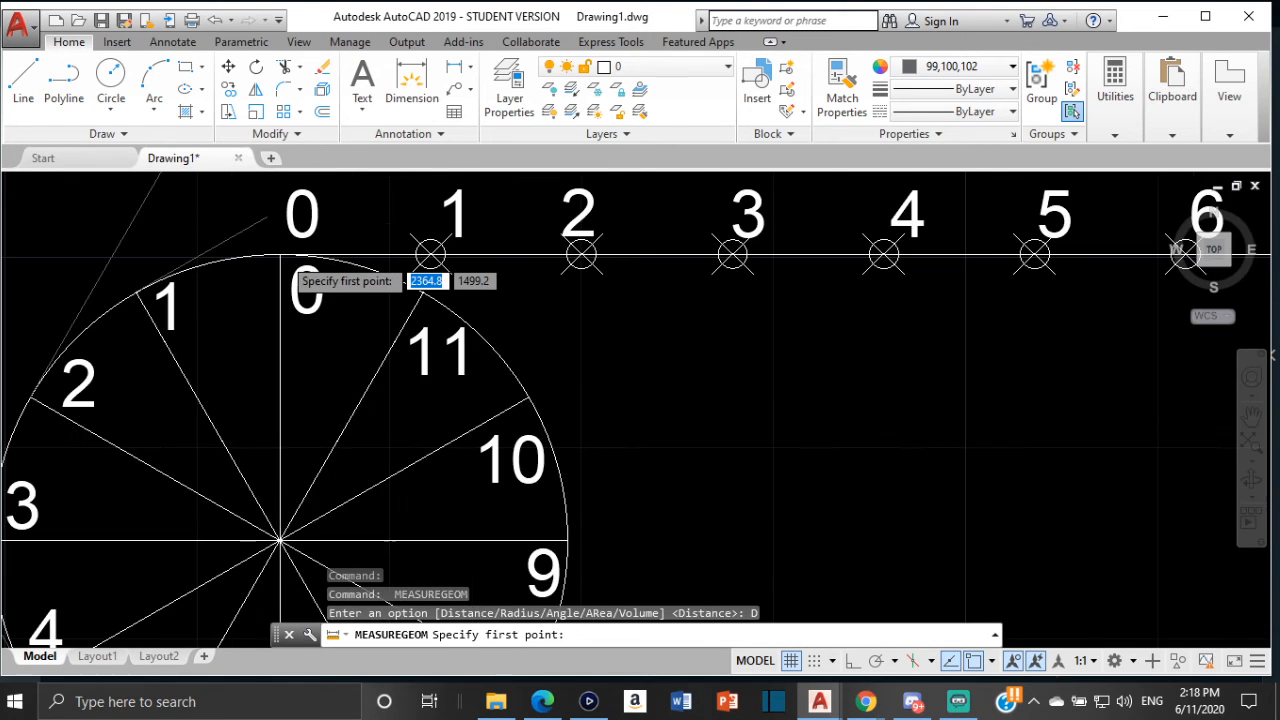
scroll(282, 262, up, 2)
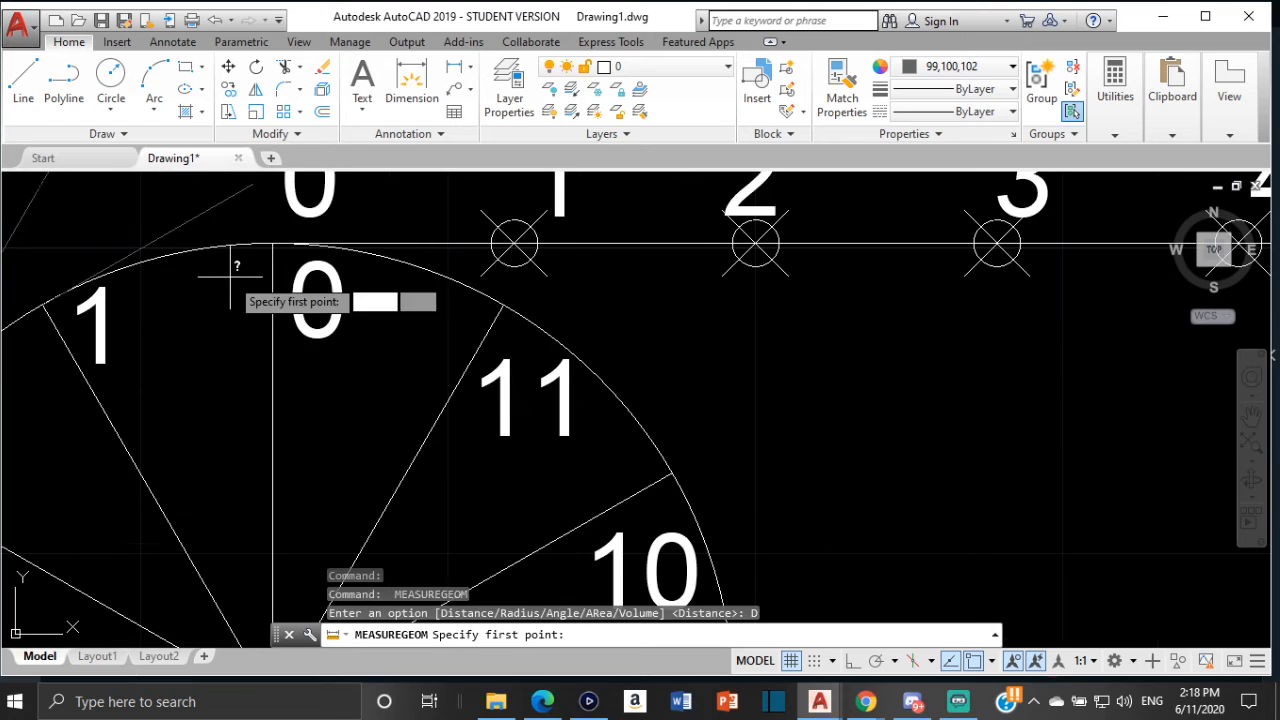
click(273, 243)
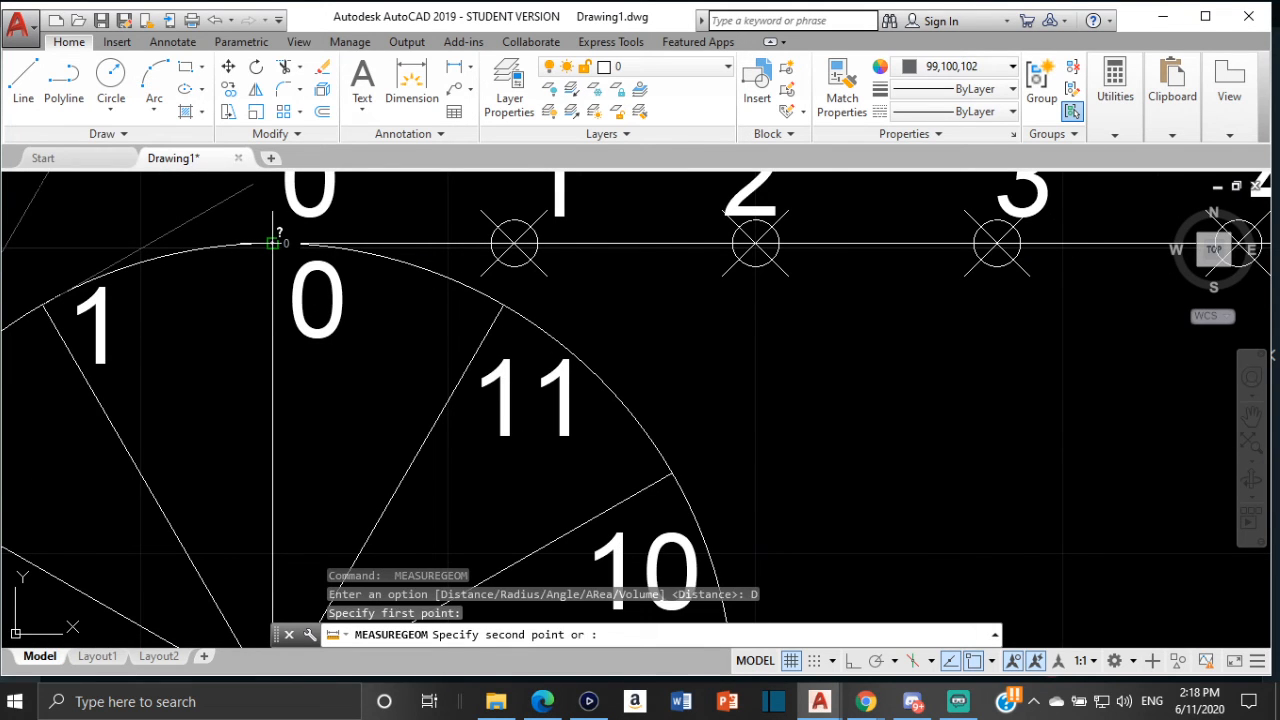
scroll(273, 243, down, 6)
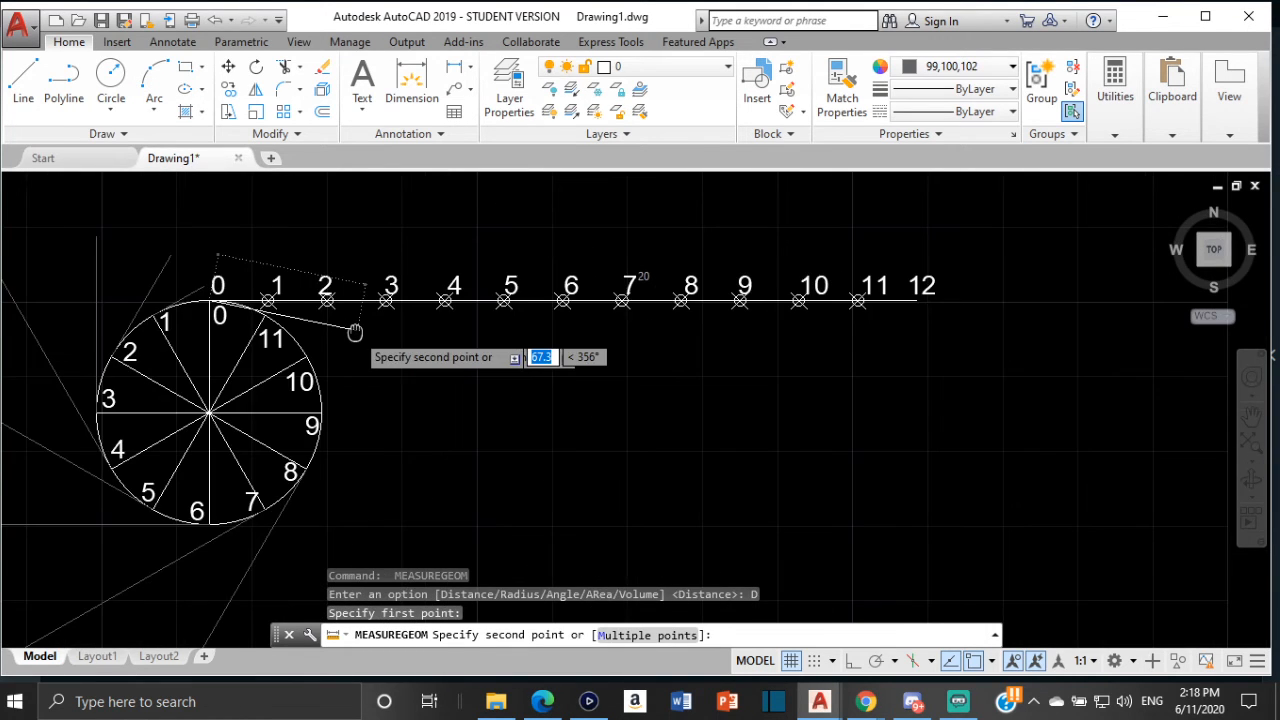
scroll(562, 302, up, 4)
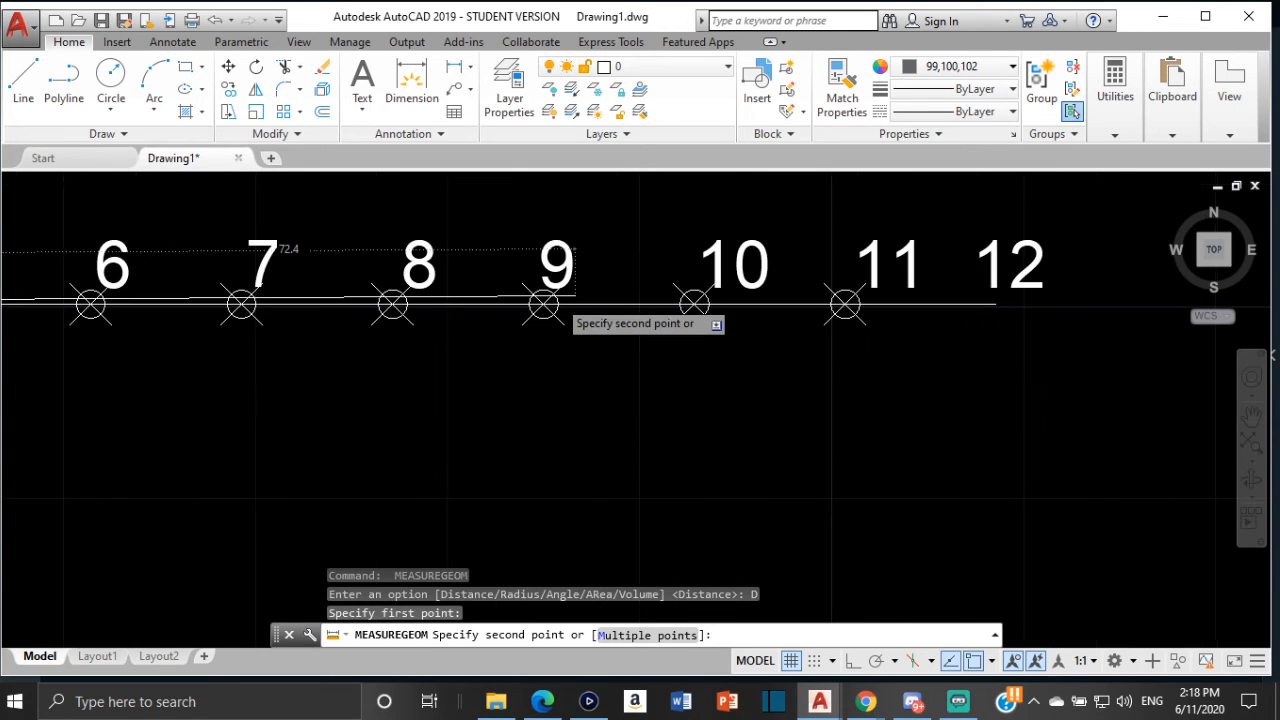
scroll(560, 300, up, 2)
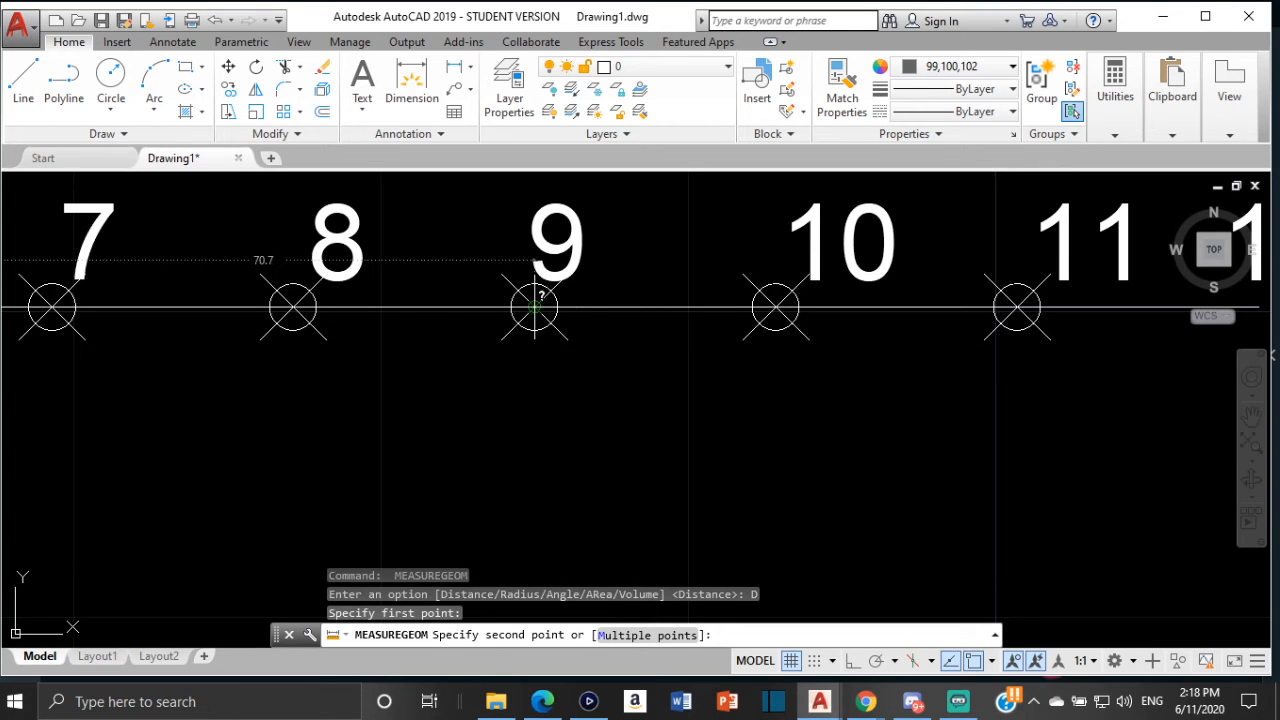
key(Escape)
Turn on Ortho and draw a 70.7 mm vertical tangent line downward from division point 9 on the circle
scroll(344, 307, down, 3)
mouse_move(351, 305)
middle_down()
mouse_move(463, 265)
mouse_move(567, 263)
middle_up()
click(23, 85)
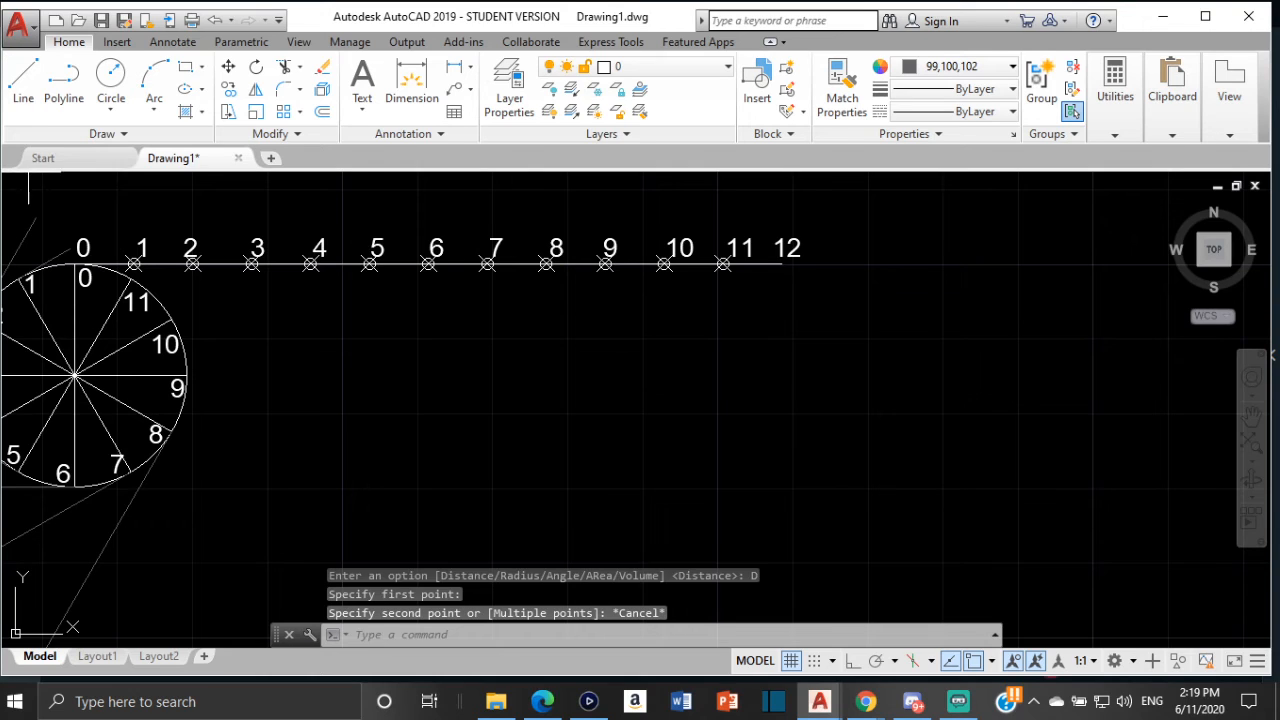
click(851, 662)
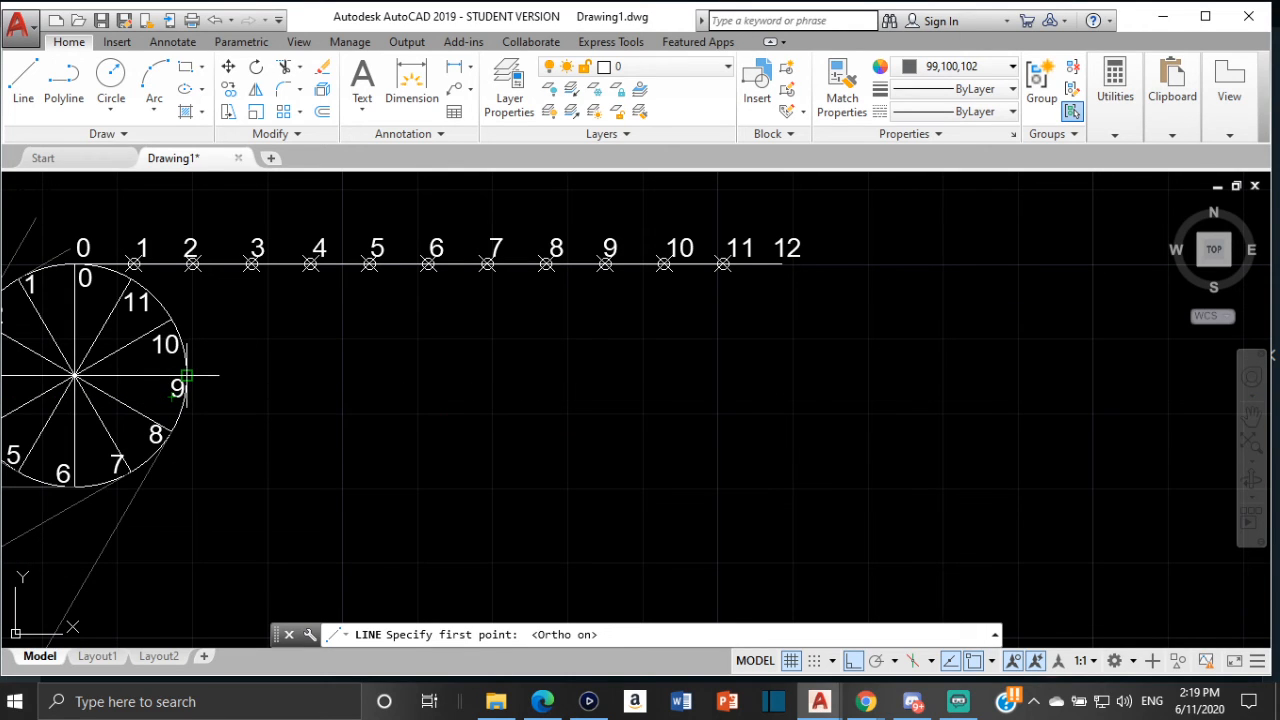
click(186, 376)
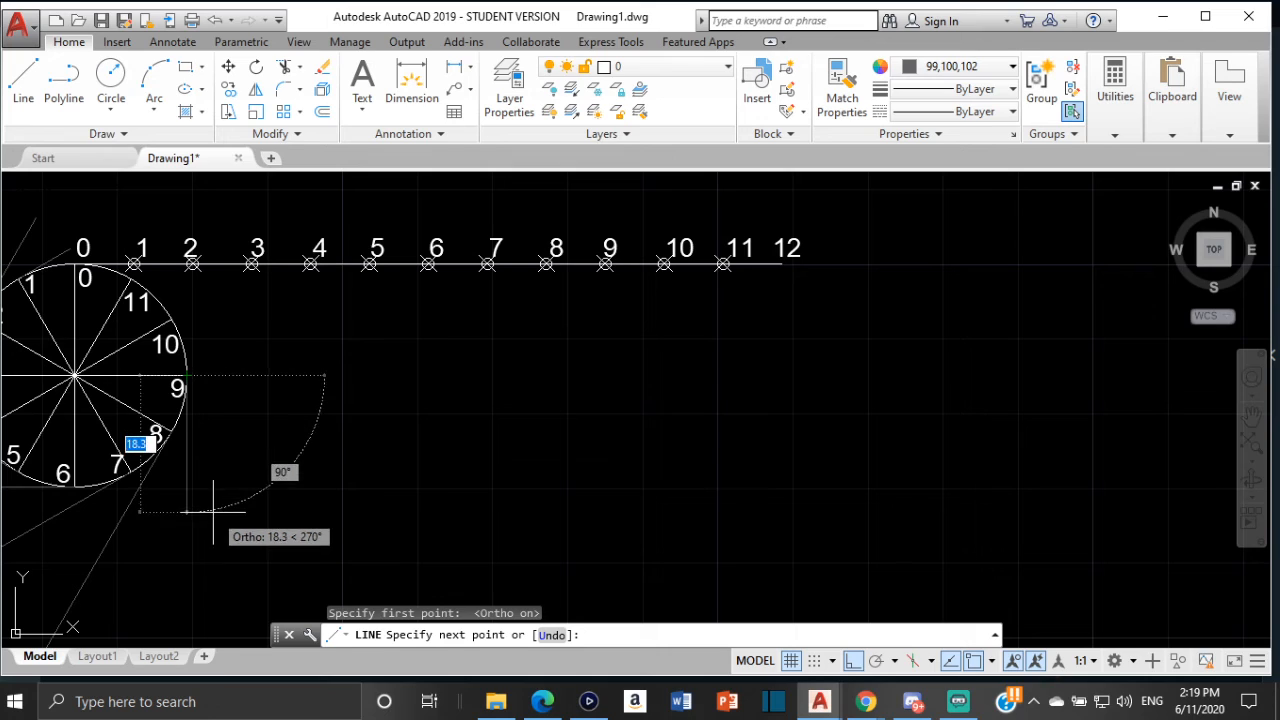
text(70.)
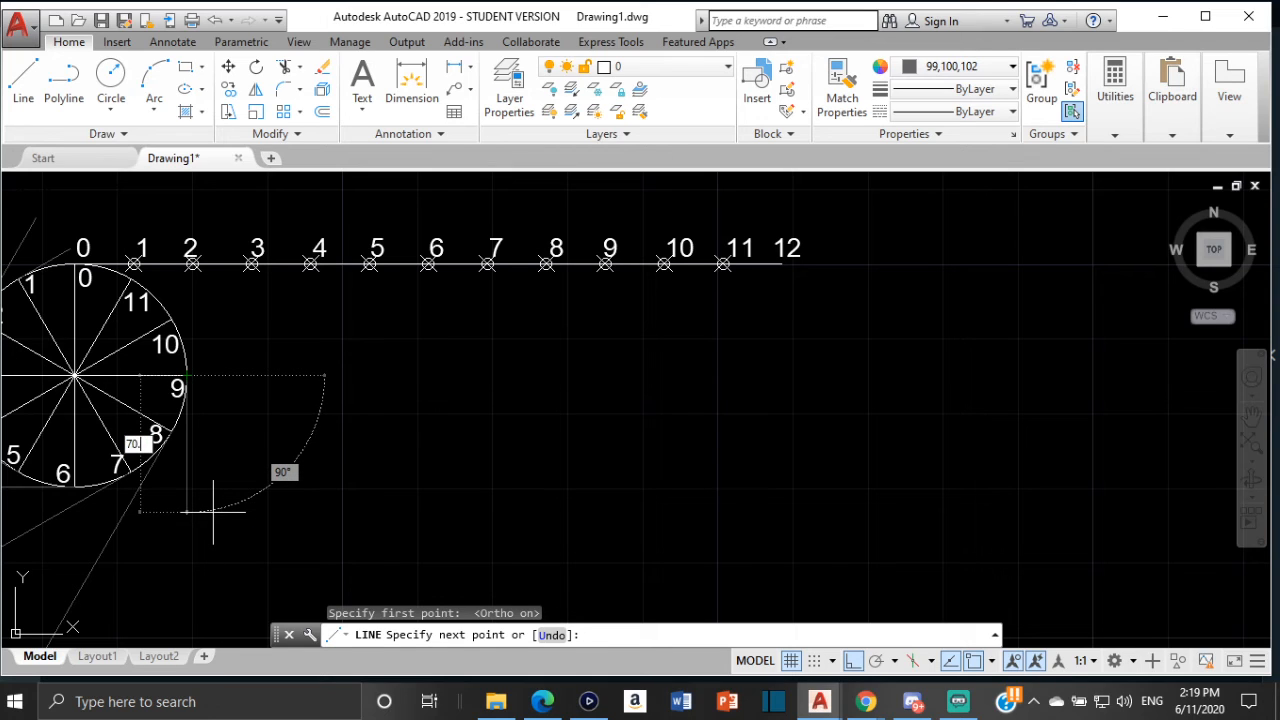
text(7)
key(Return)
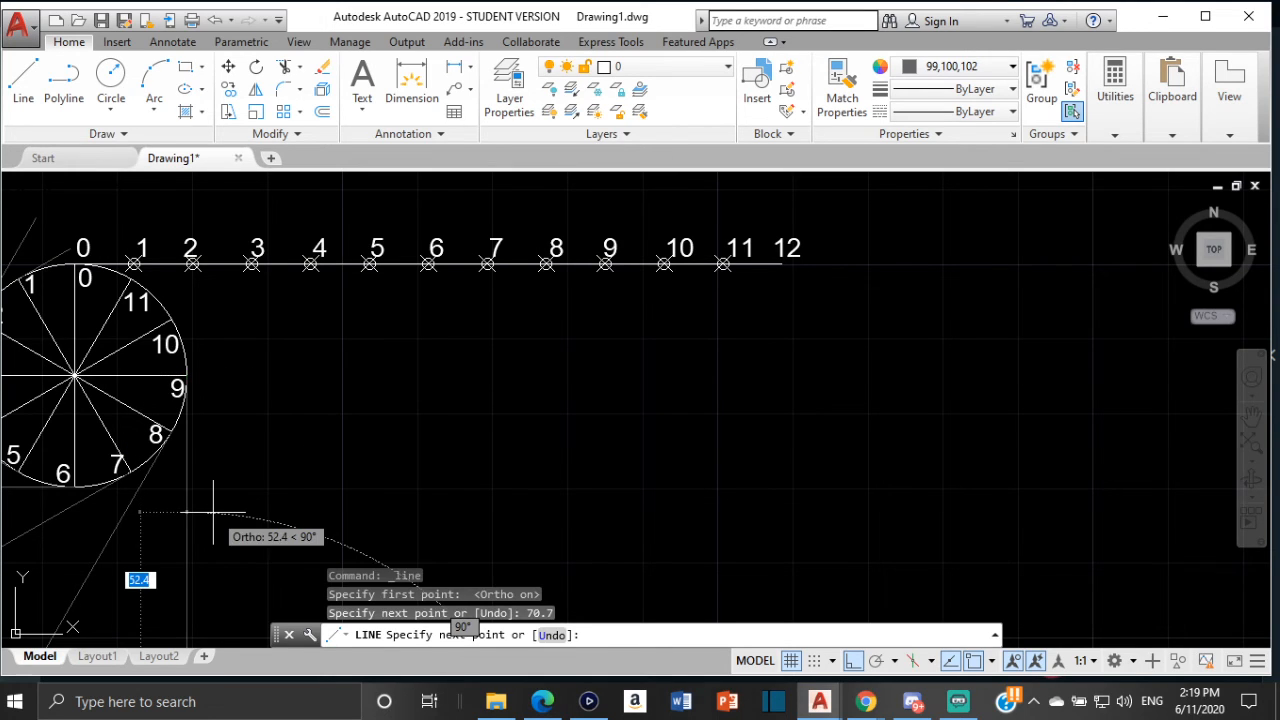
key(Escape)
Turn off Ortho and measure the distance from the circle's top quadrant to division 10 on the circumference line
scroll(270, 465, down, 2)
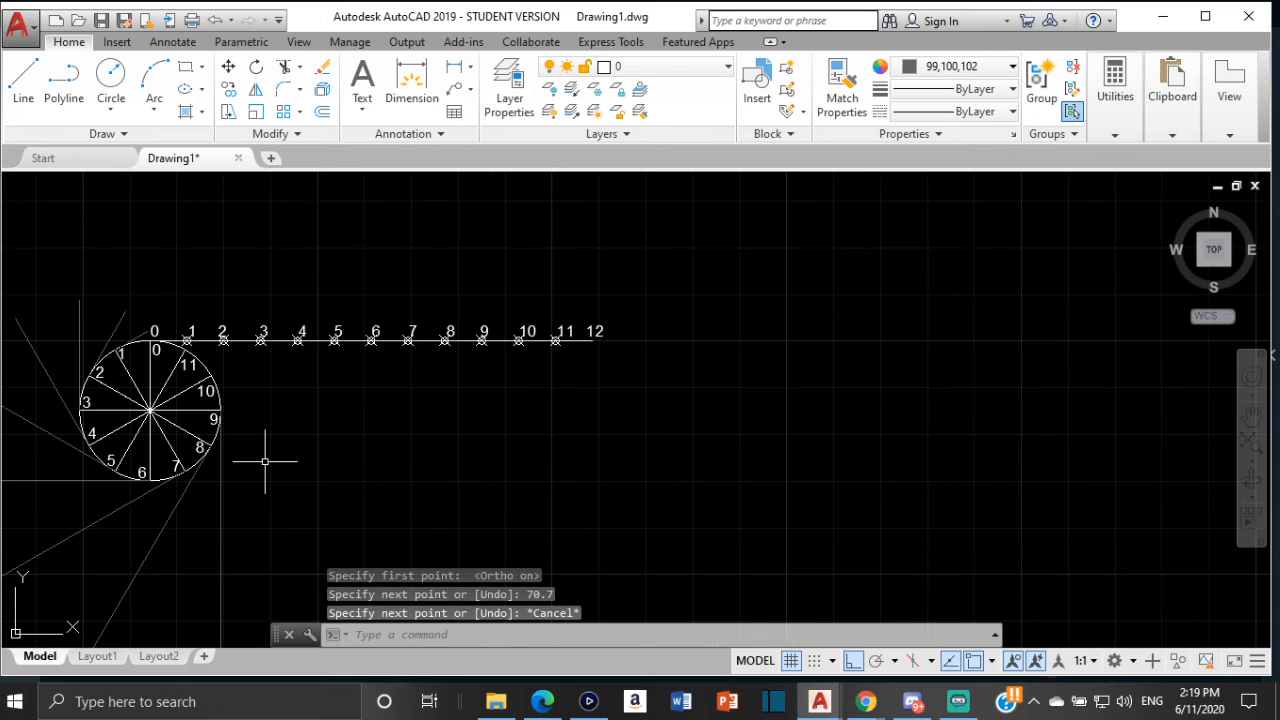
click(854, 661)
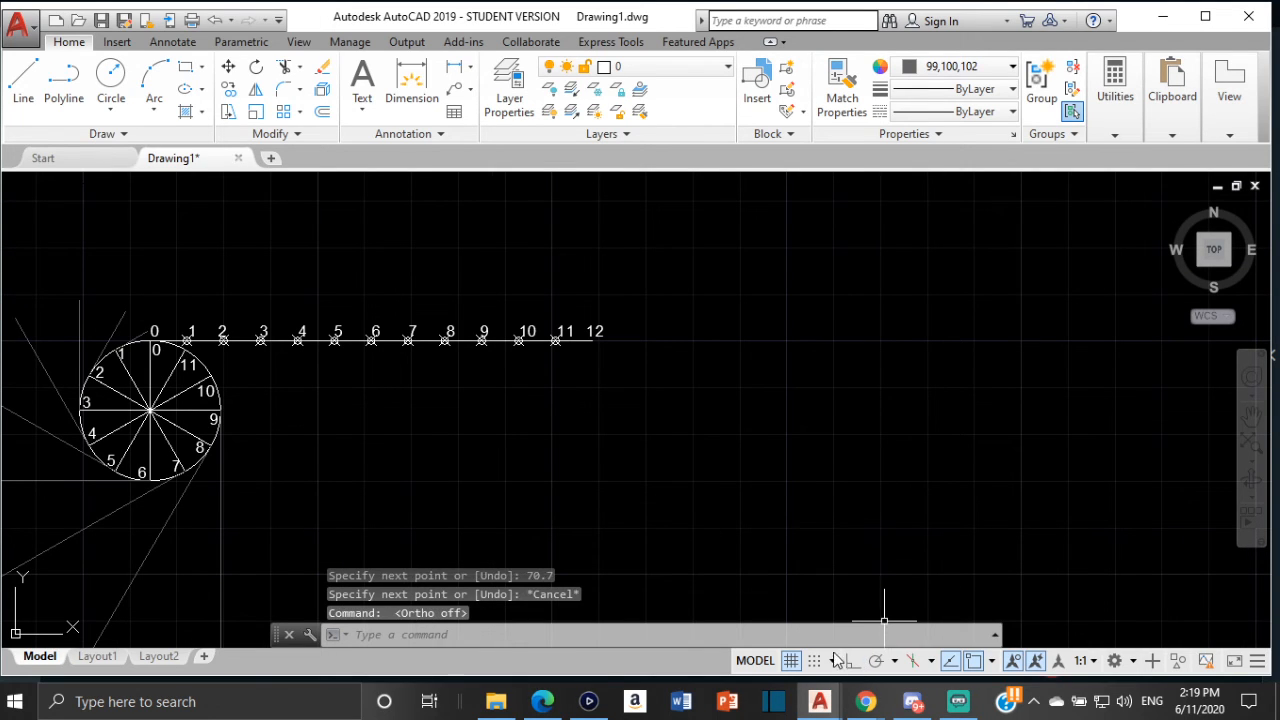
click(23, 85)
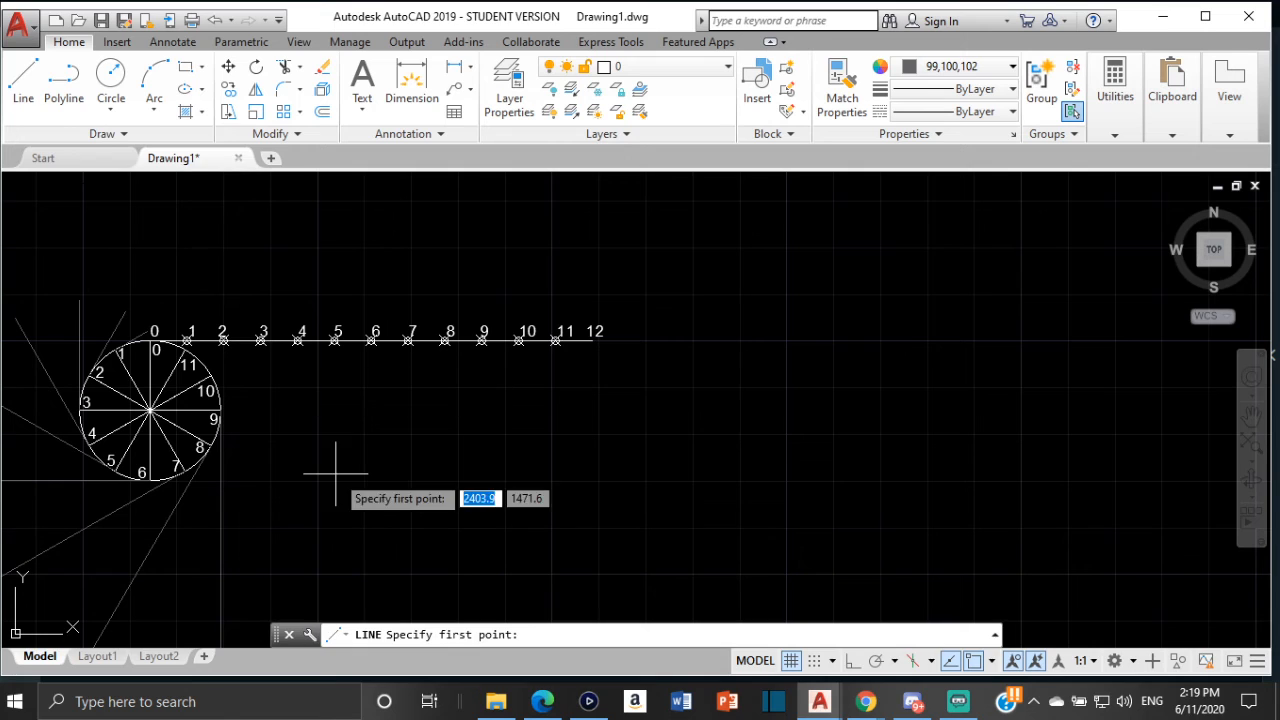
click(1112, 130)
click(1119, 192)
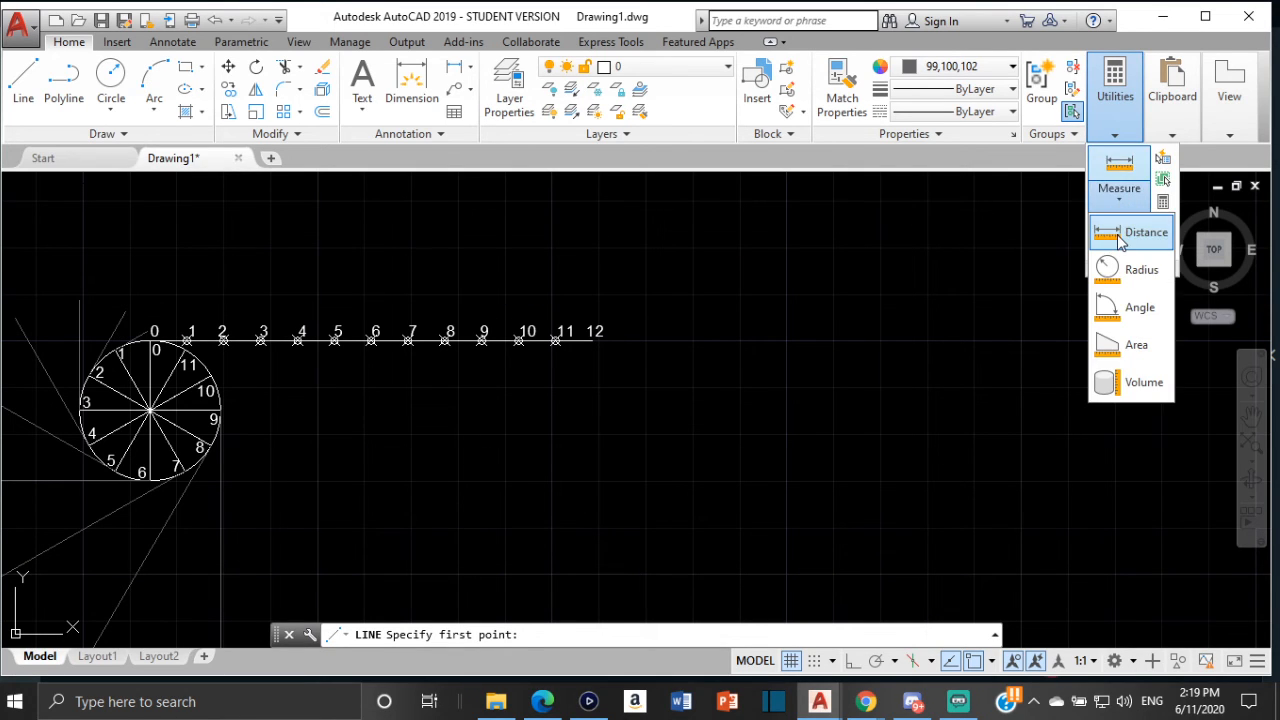
click(1119, 235)
scroll(150, 343, up, 2)
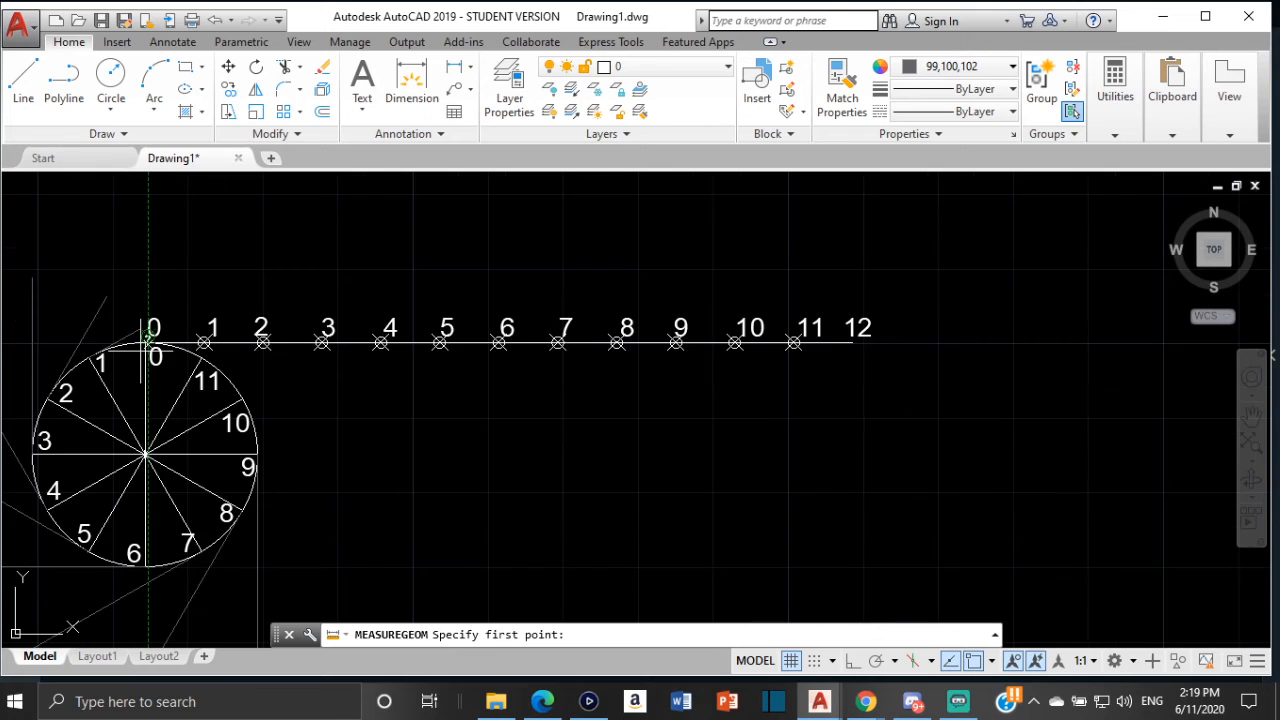
scroll(150, 343, up, 3)
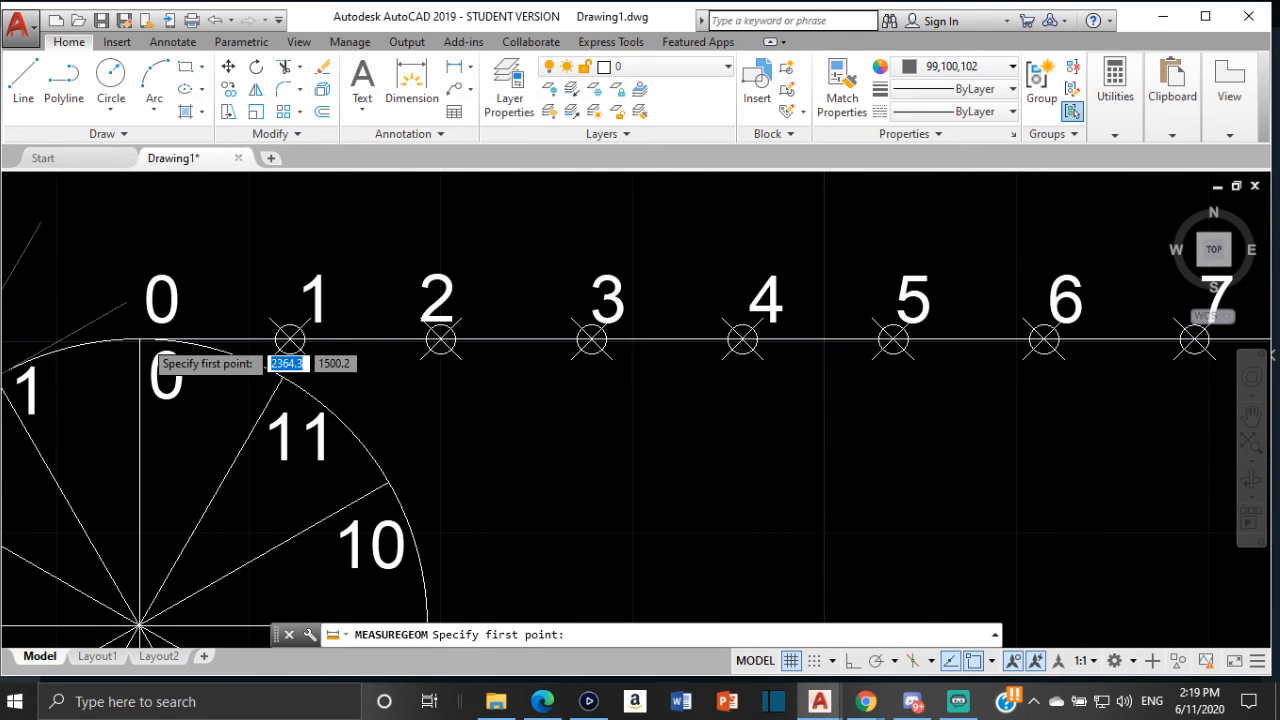
scroll(140, 341, up, 1)
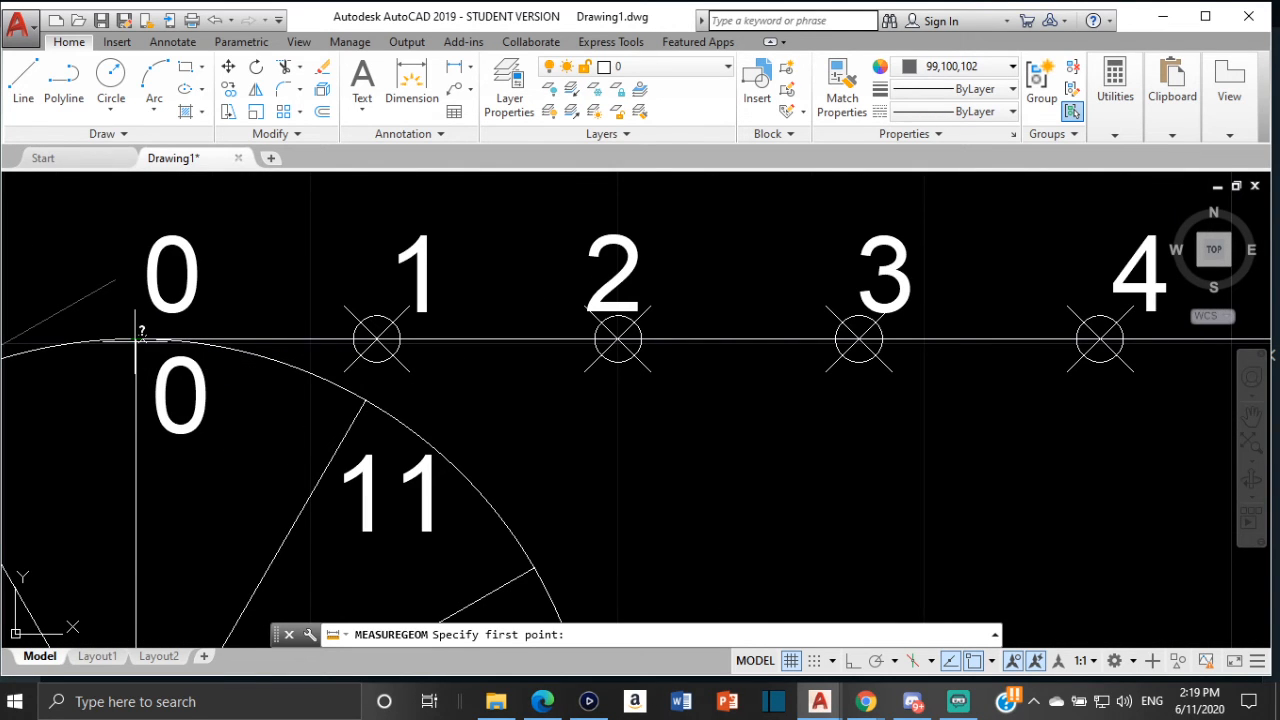
click(135, 340)
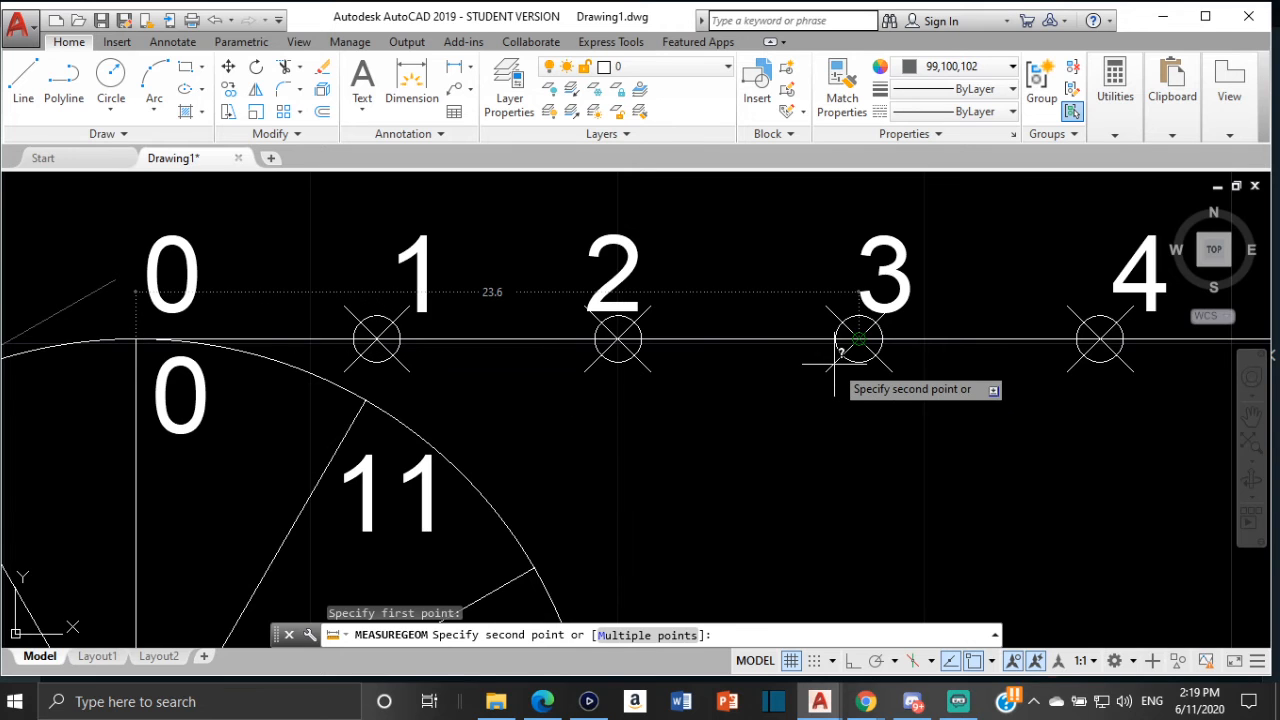
scroll(835, 352, down, 5)
middle_drag(856, 358, 426, 373)
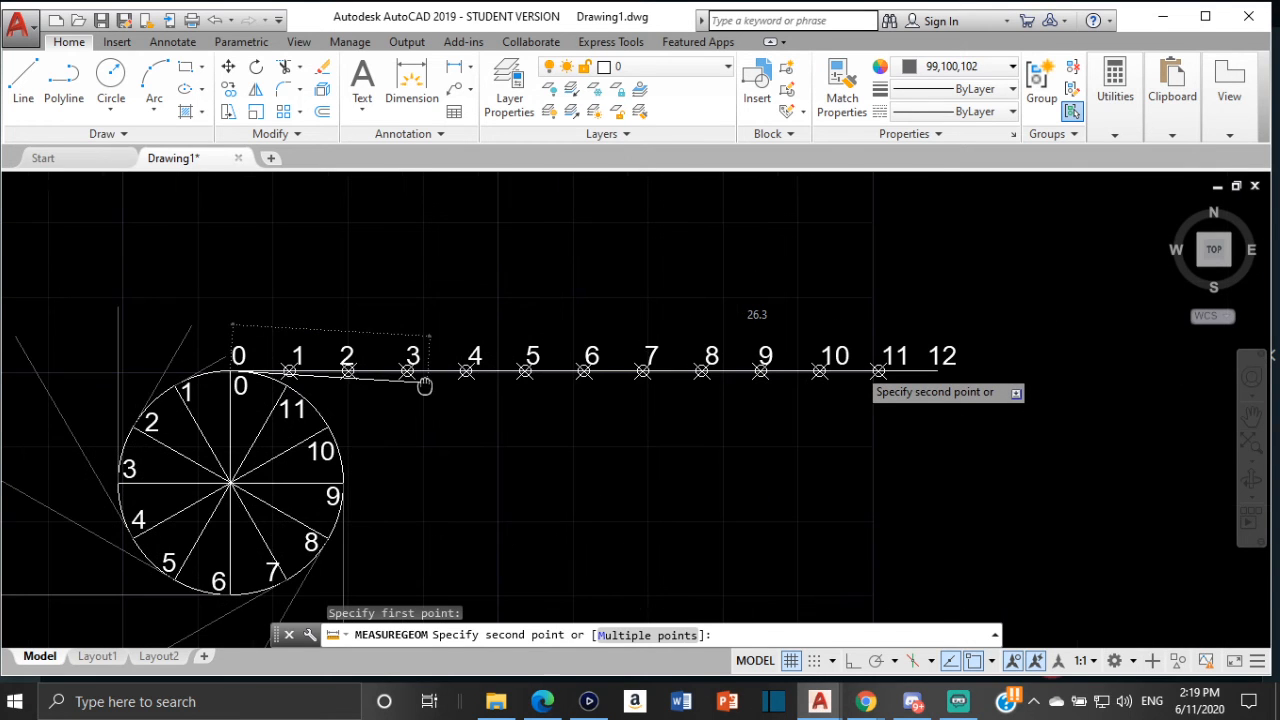
scroll(771, 372, up, 8)
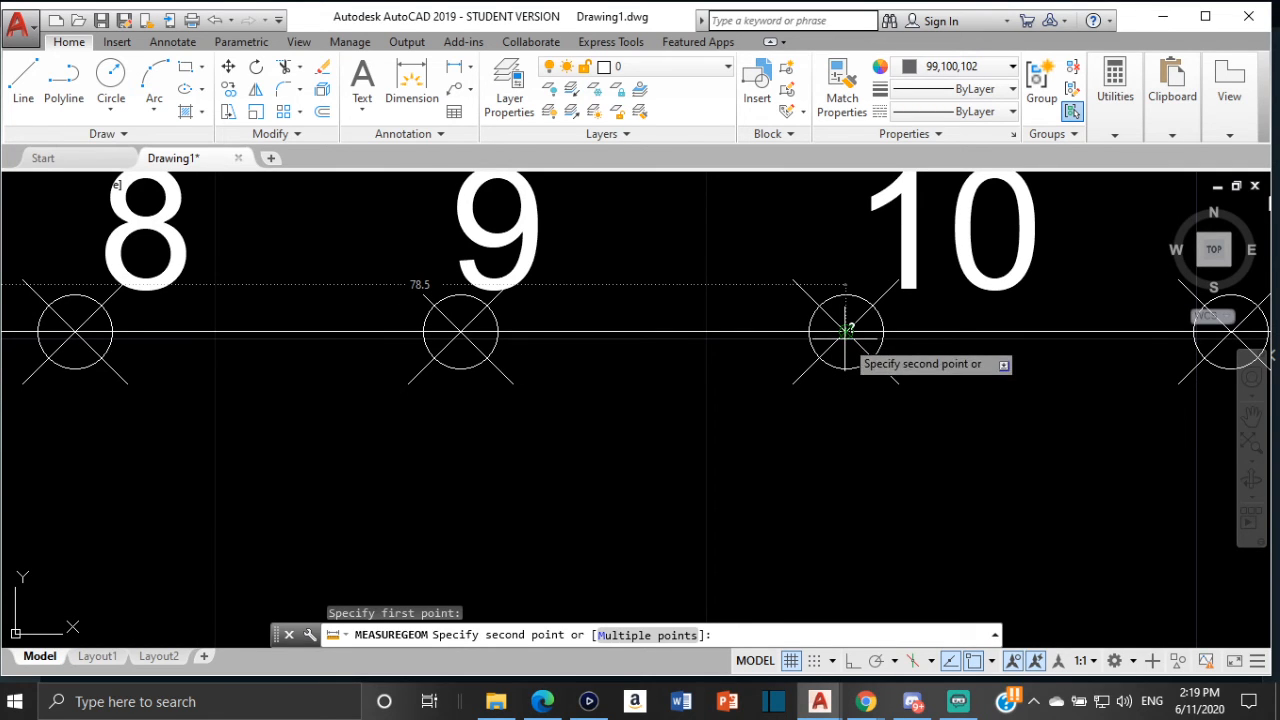
key(Escape)
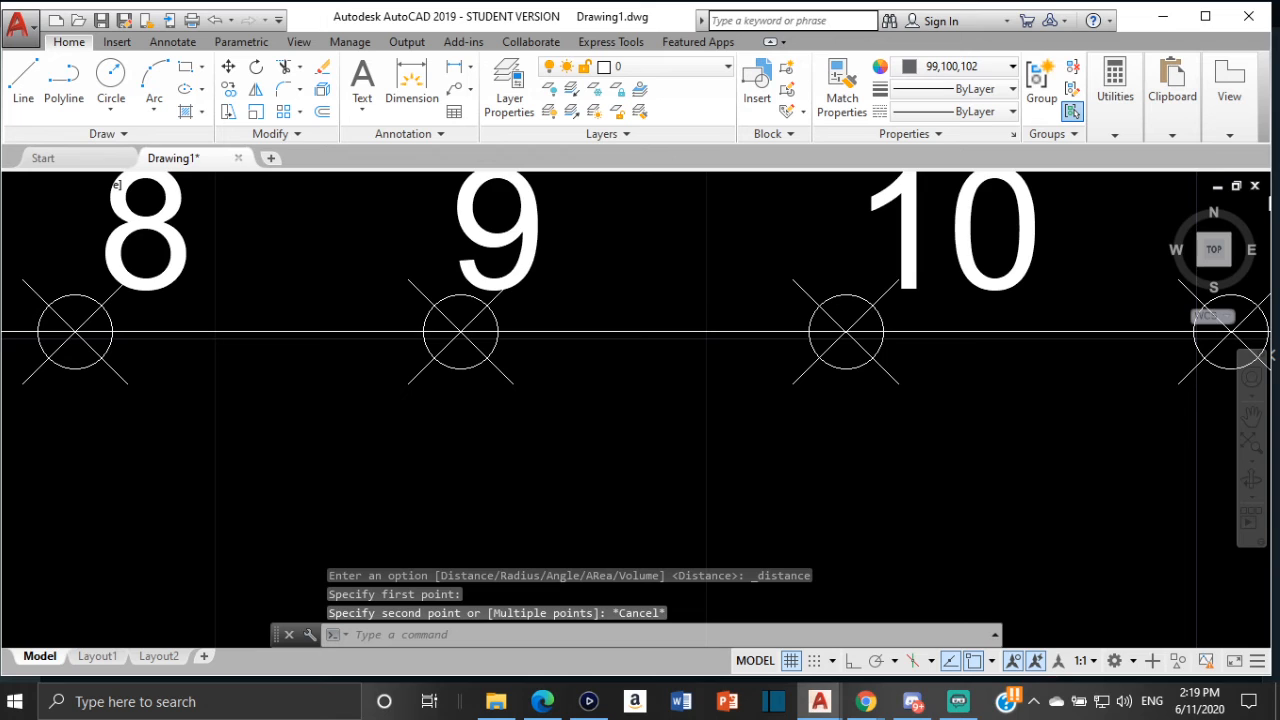
Draw a 78.5 mm tangent line from division point 10 on the circle
scroll(497, 351, down, 3)
click(23, 82)
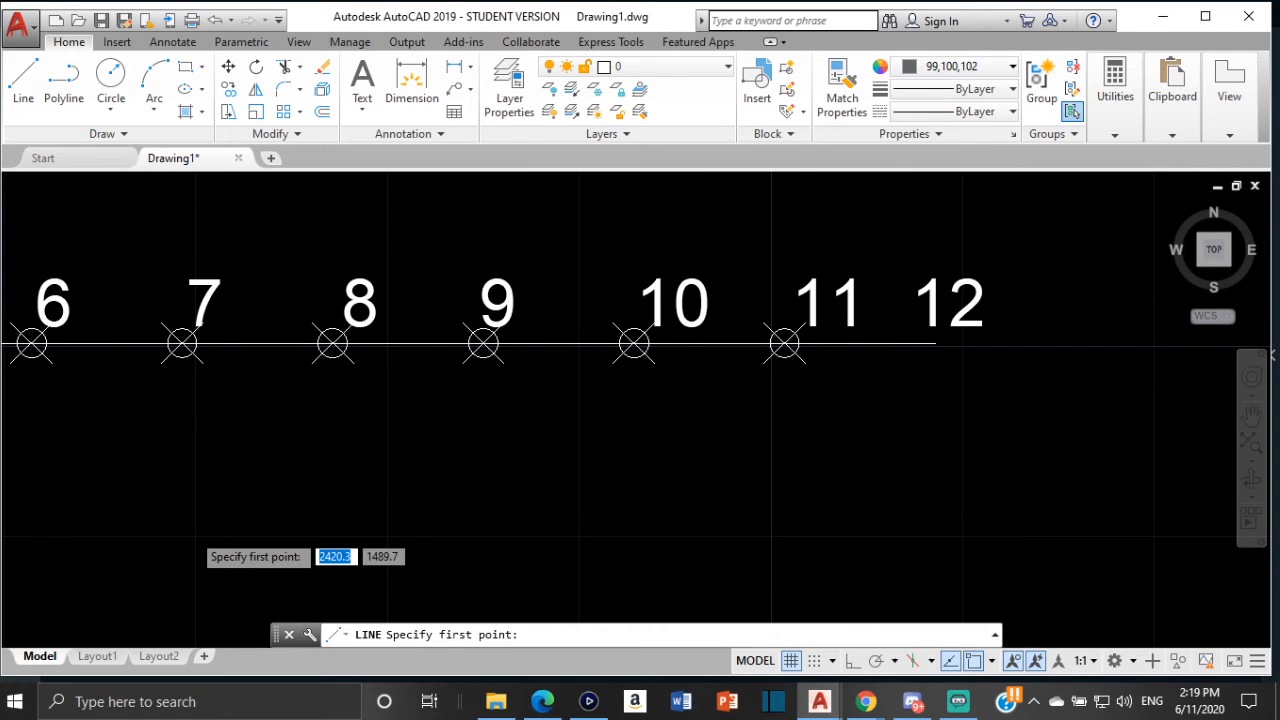
scroll(190, 531, down, 4)
middle_drag(190, 531, 604, 408)
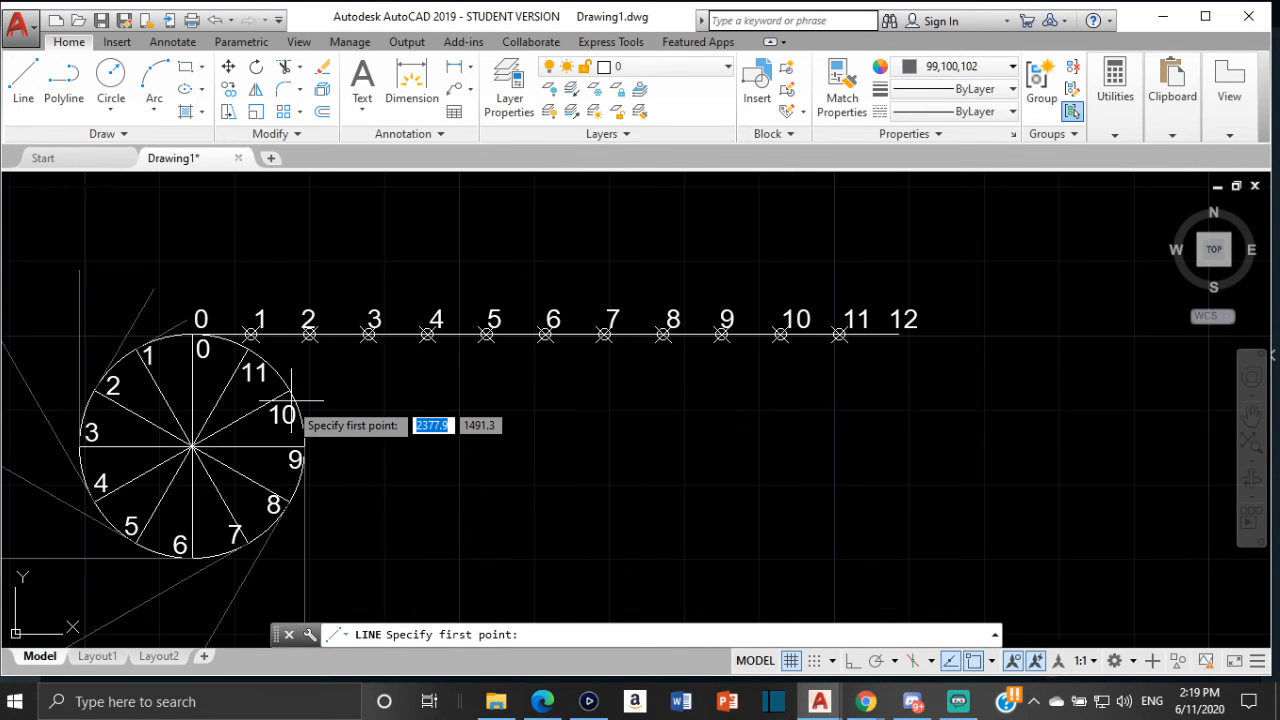
scroll(287, 403, up, 6)
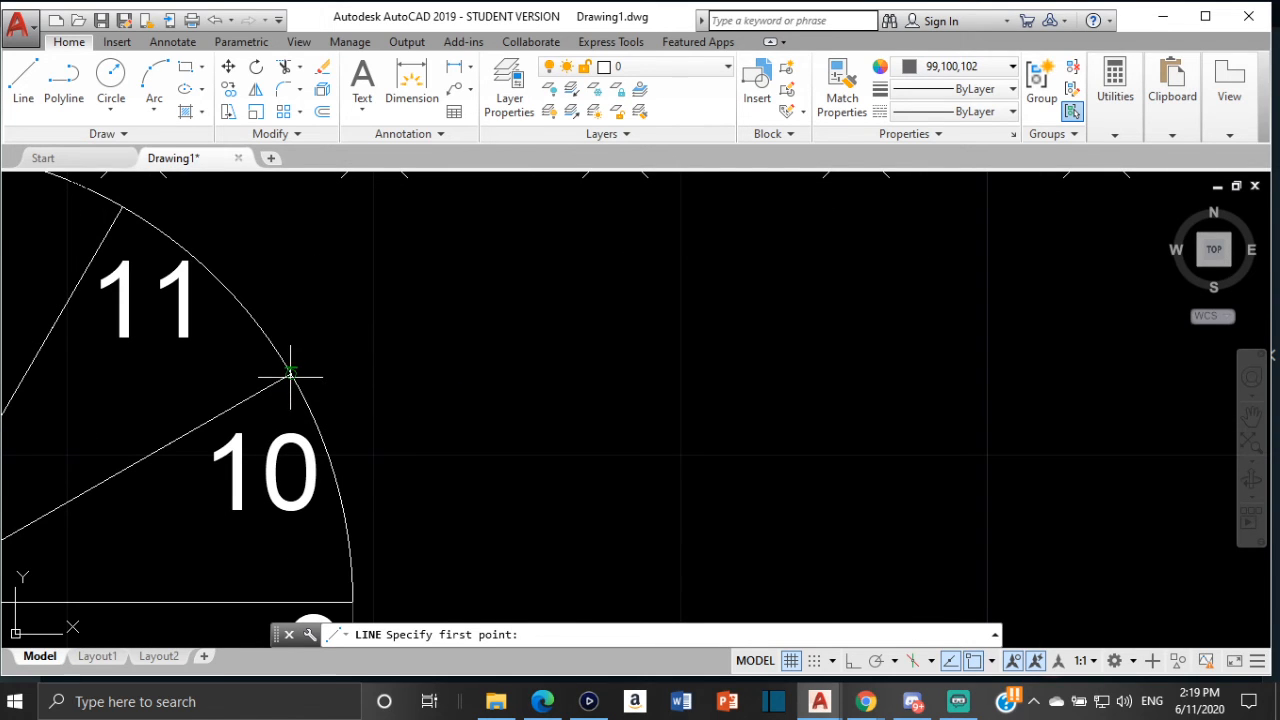
click(290, 376)
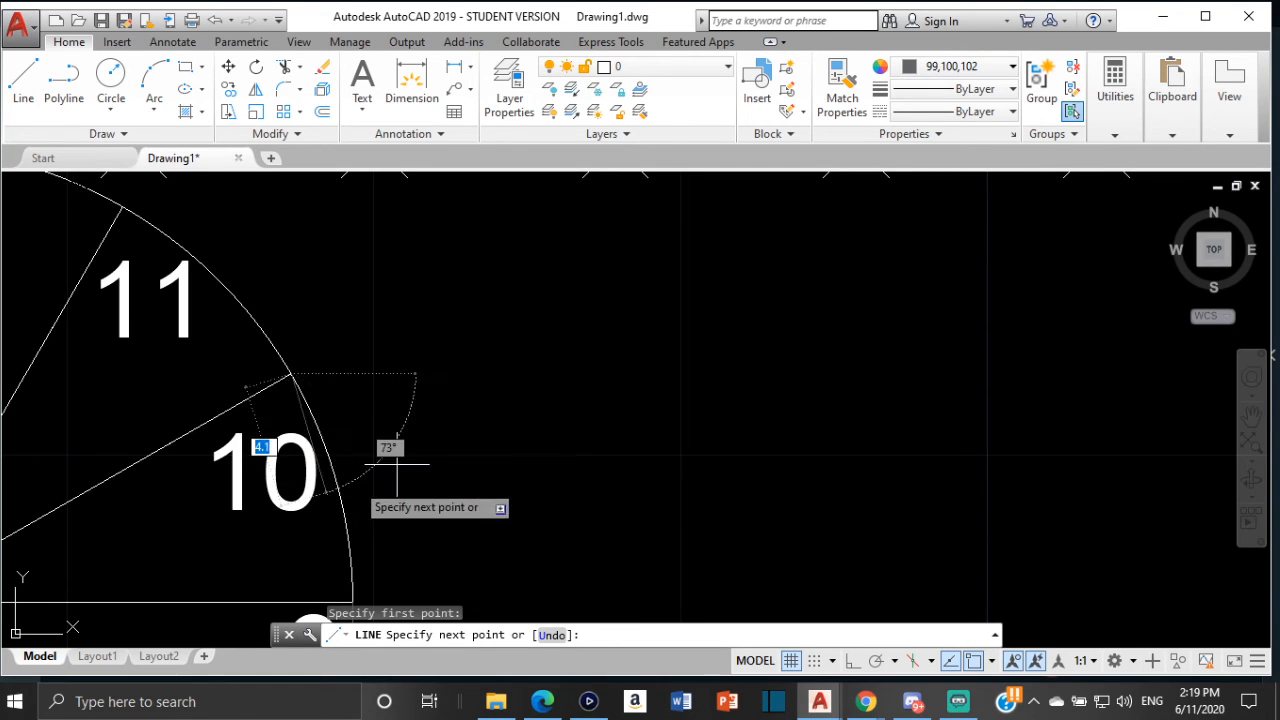
key(Escape)
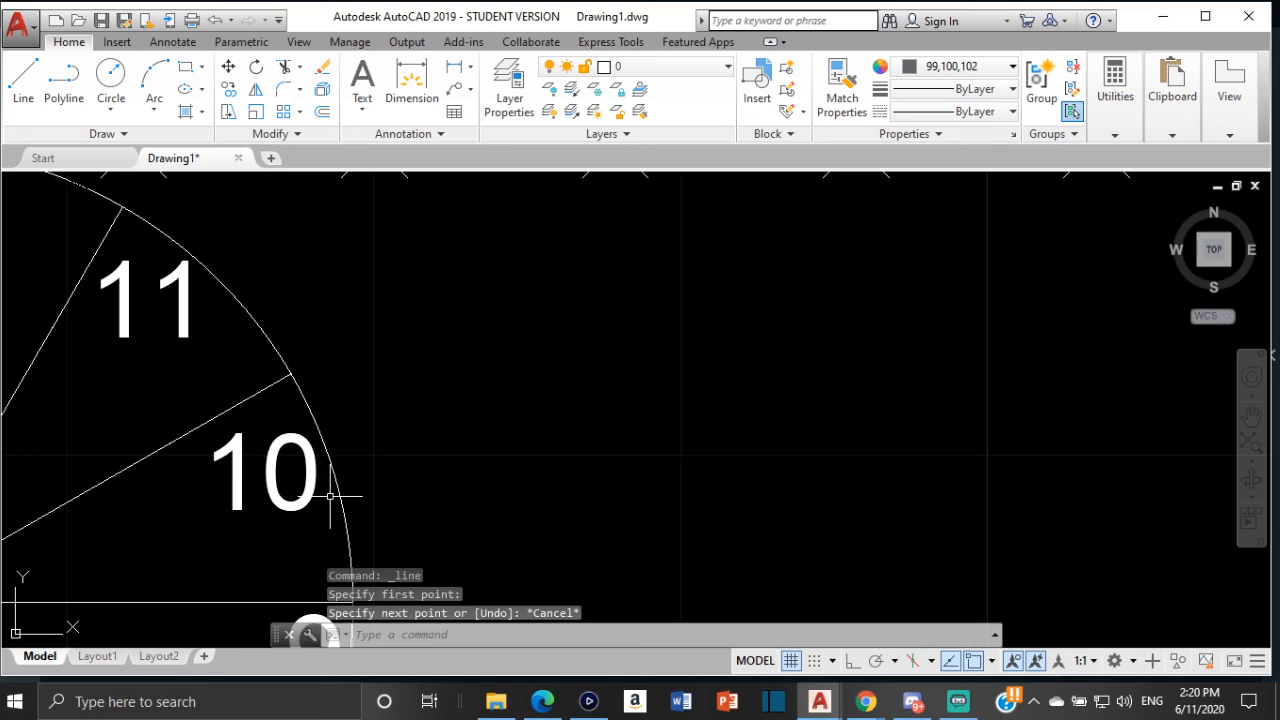
key(Return)
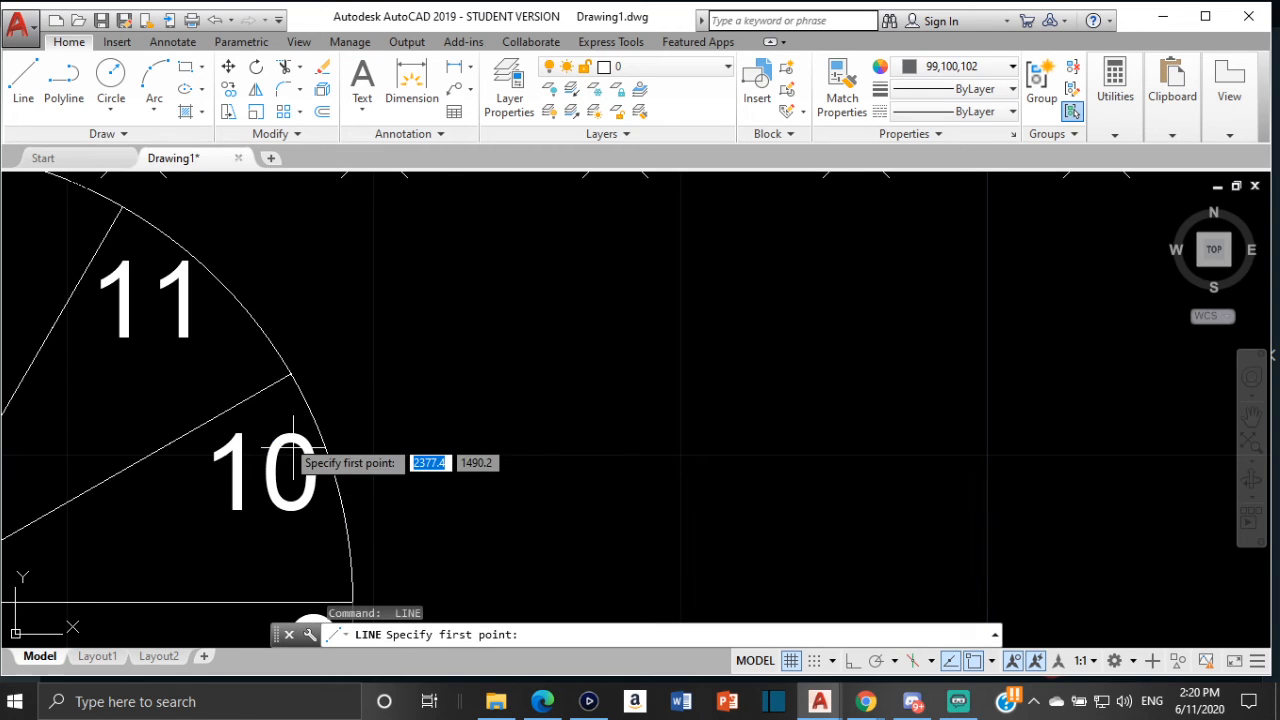
click(289, 377)
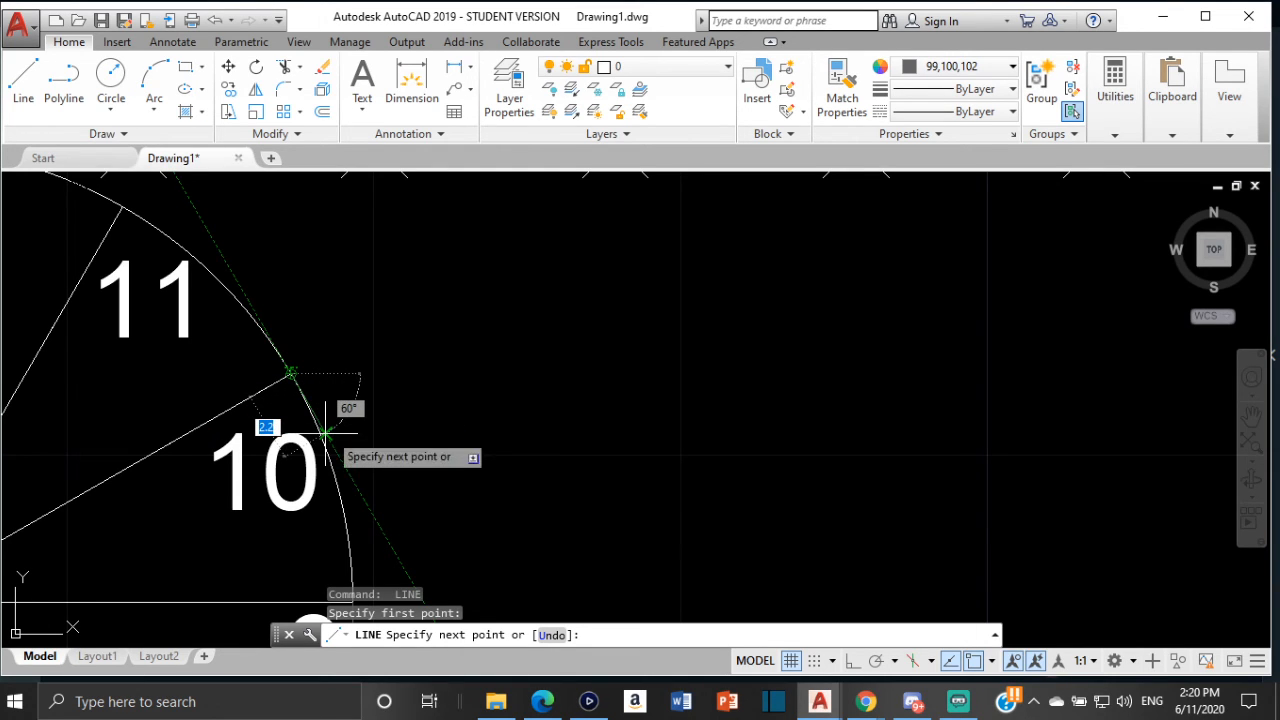
text(78.5)
key(Return)
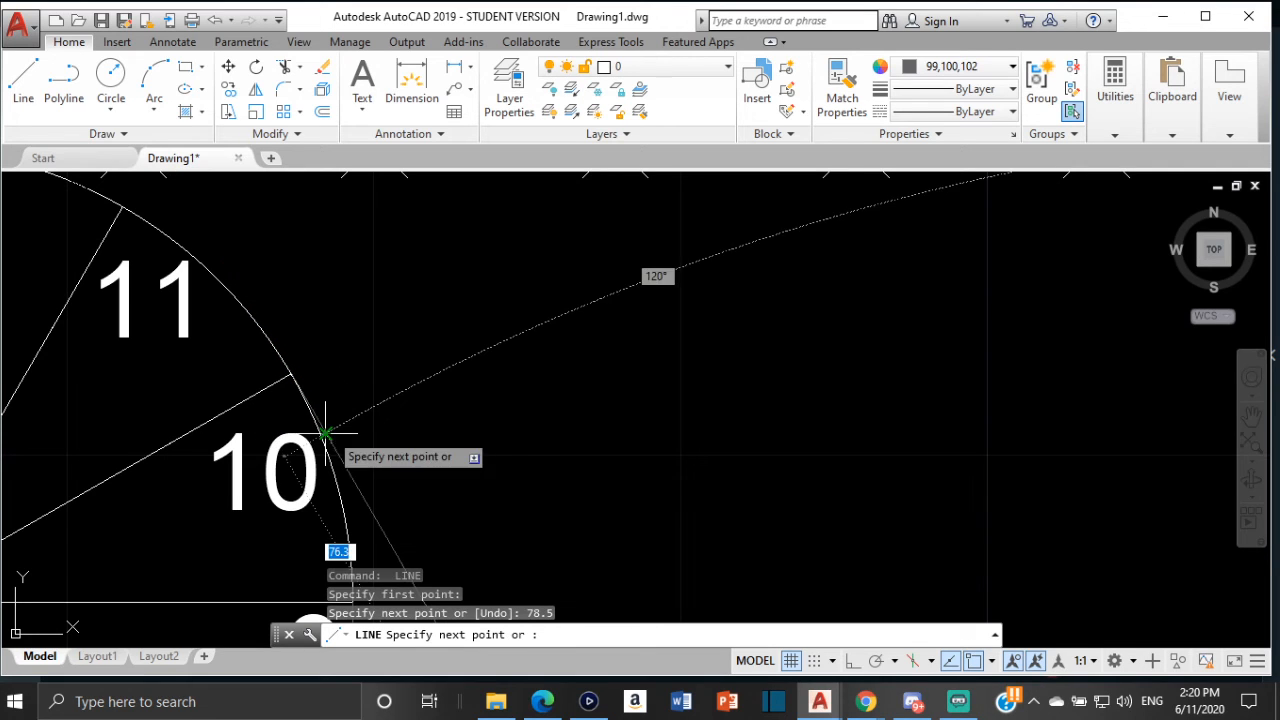
key(Escape)
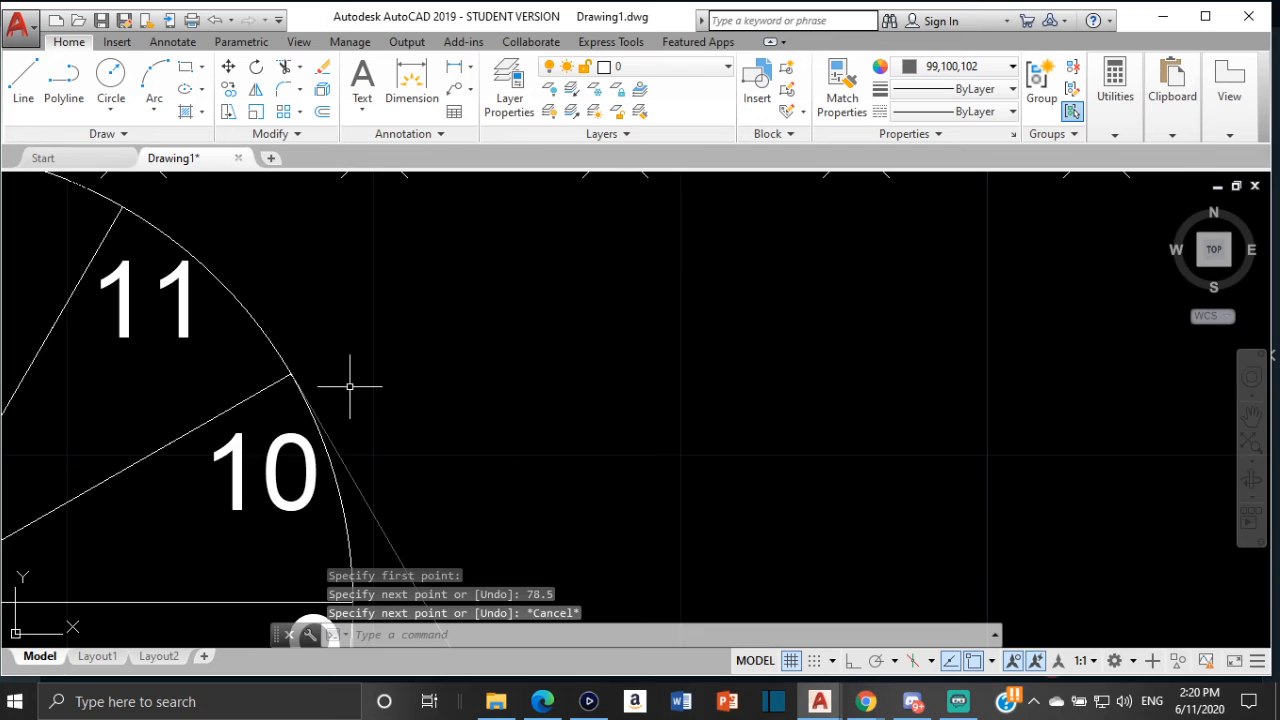
Measure the distance from the circle's top quadrant to division 11 on the circumference line
scroll(120, 228, down, 2)
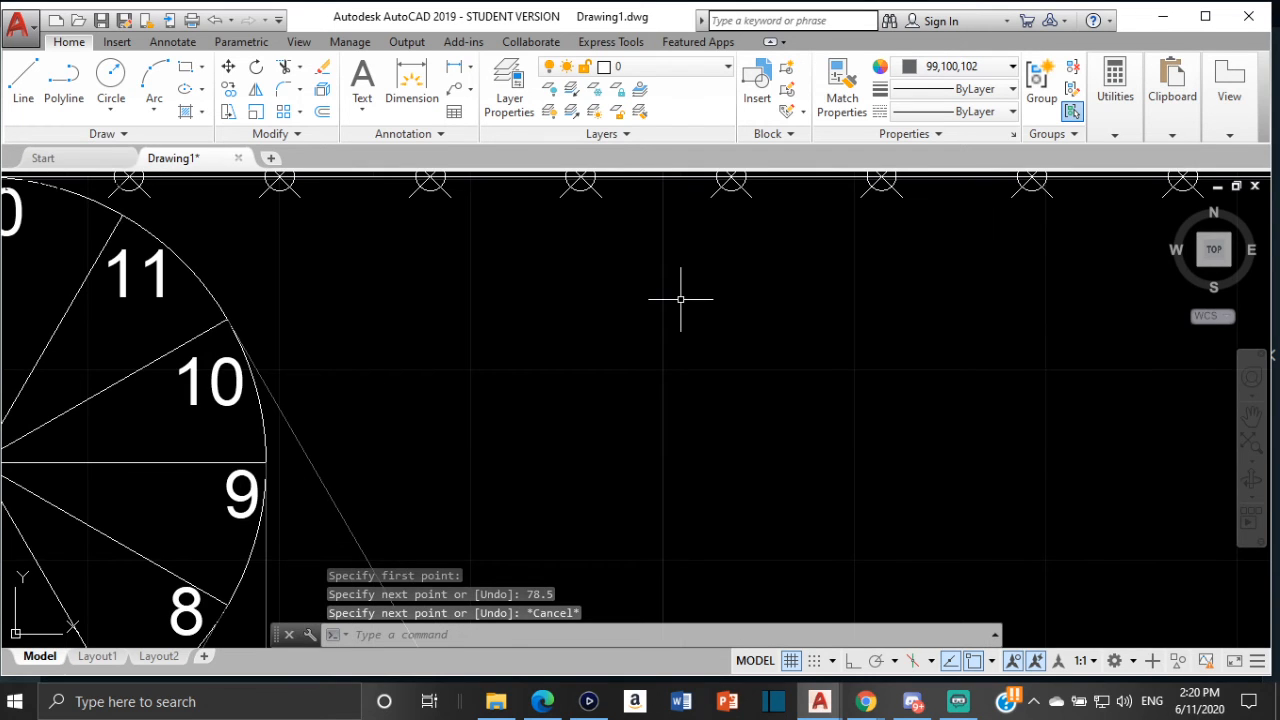
middle_drag(680, 297, 634, 392)
mouse_move(777, 309)
middle_down()
mouse_move(352, 321)
mouse_move(811, 279)
middle_up()
scroll(500, 294, down, 2)
middle_drag(74, 296, 328, 315)
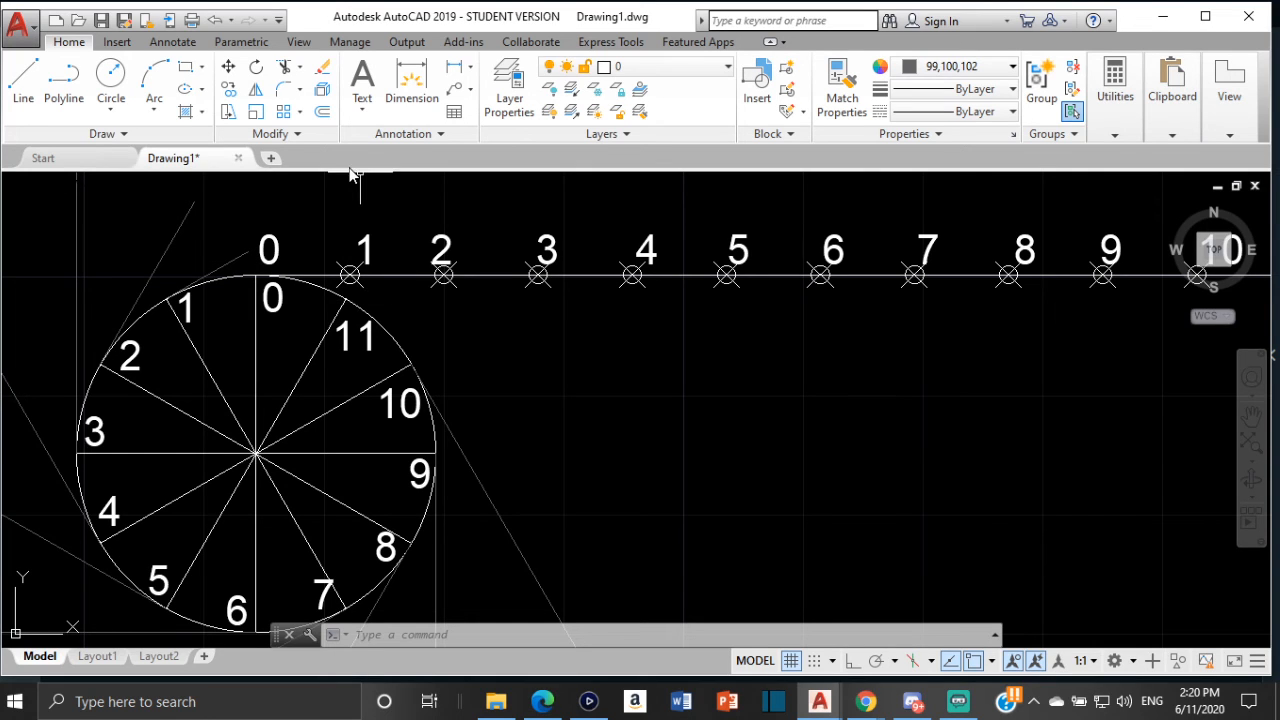
click(1123, 128)
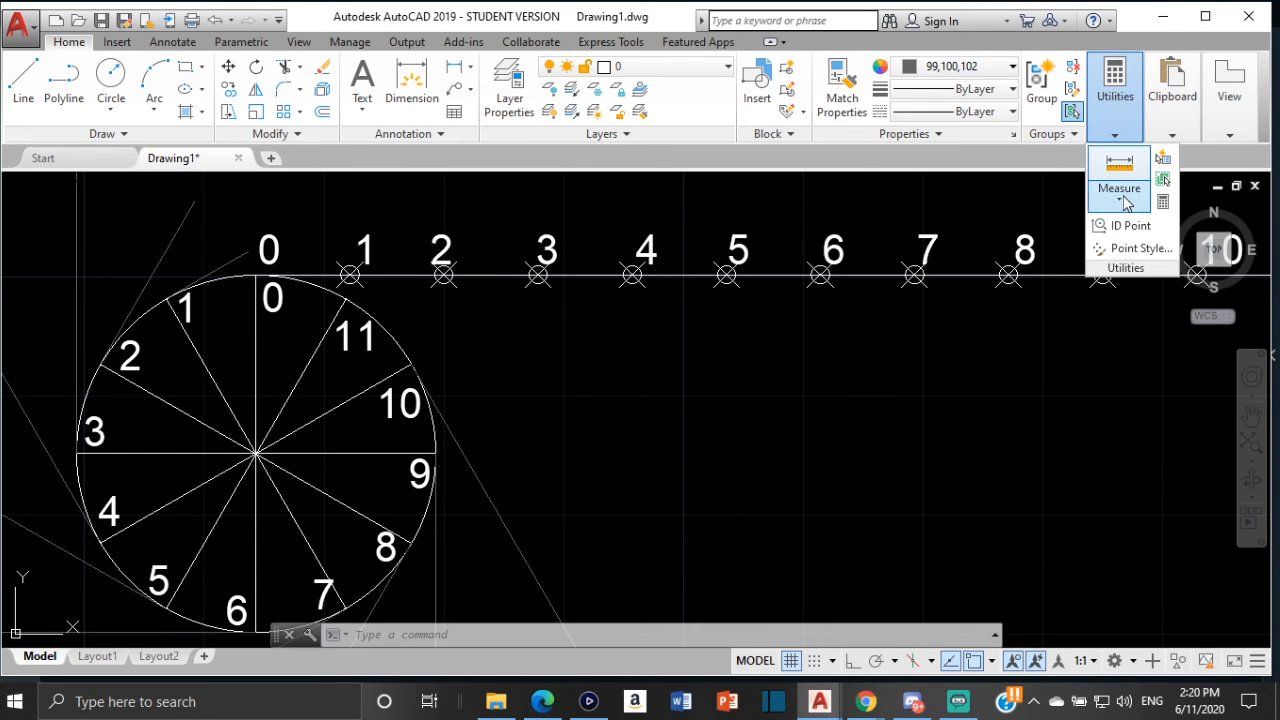
click(1122, 200)
click(1117, 244)
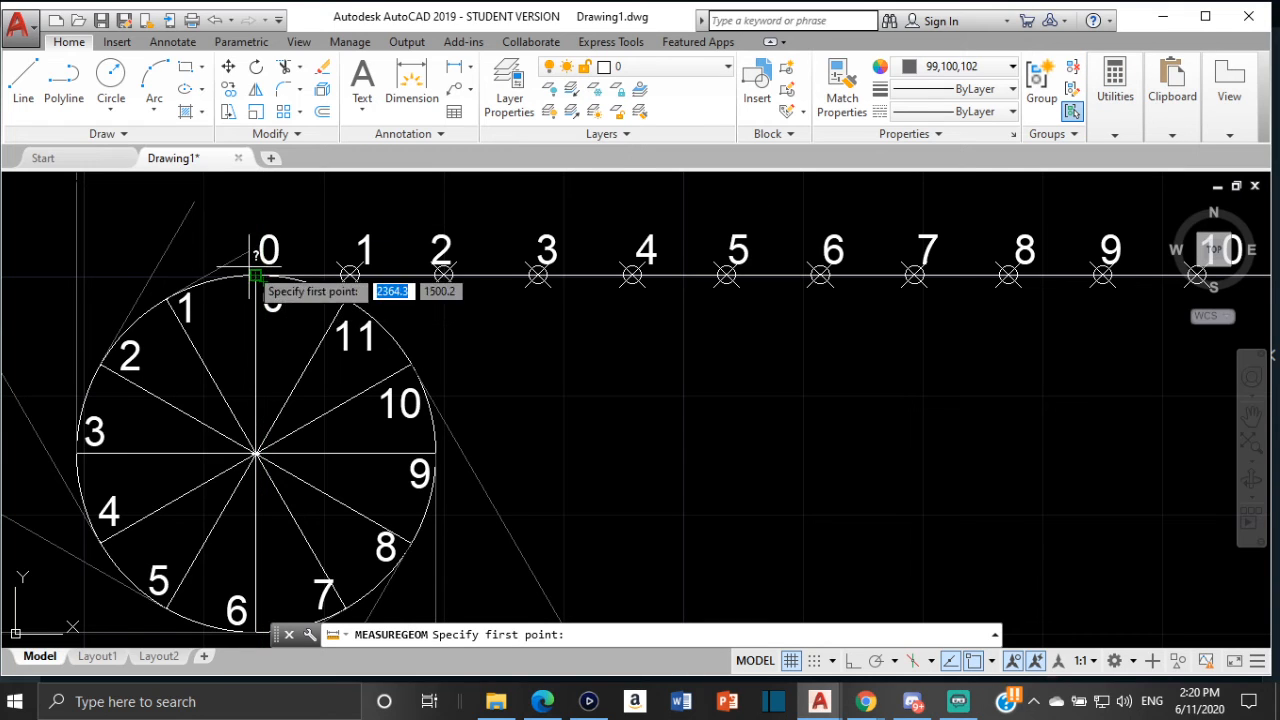
scroll(257, 263, up, 1)
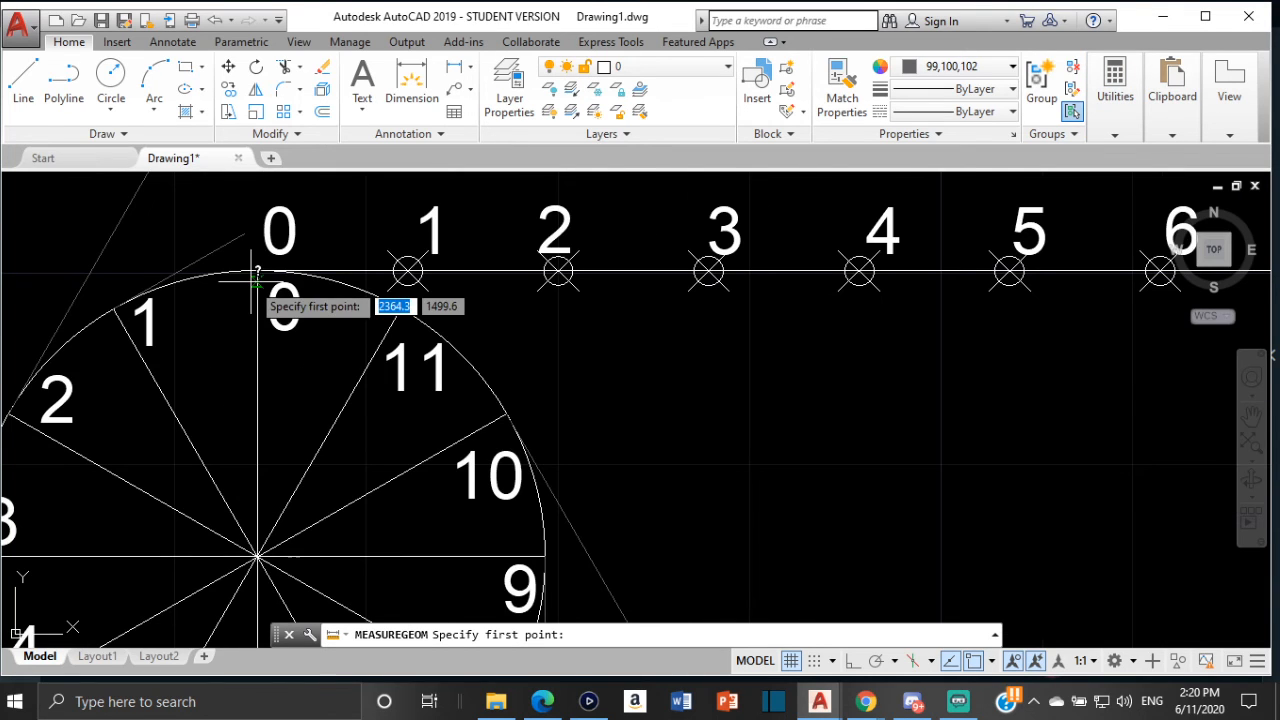
scroll(258, 268, up, 1)
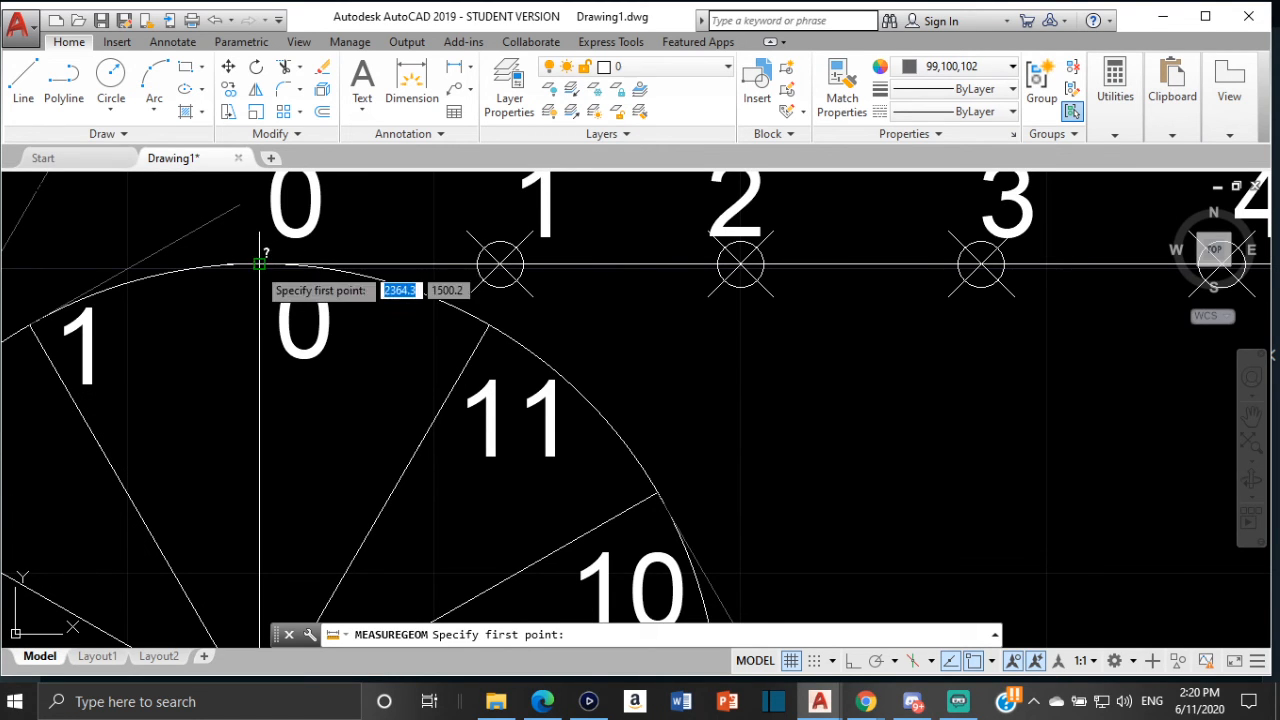
click(259, 265)
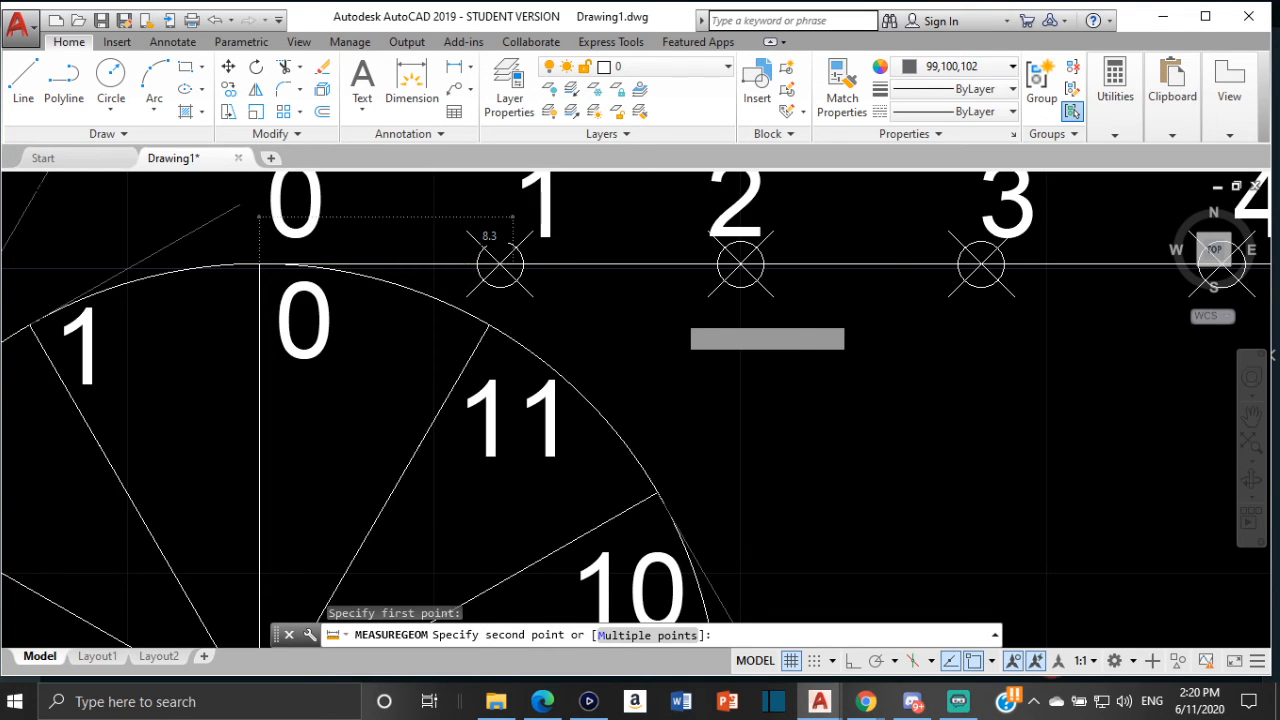
scroll(671, 323, down, 4)
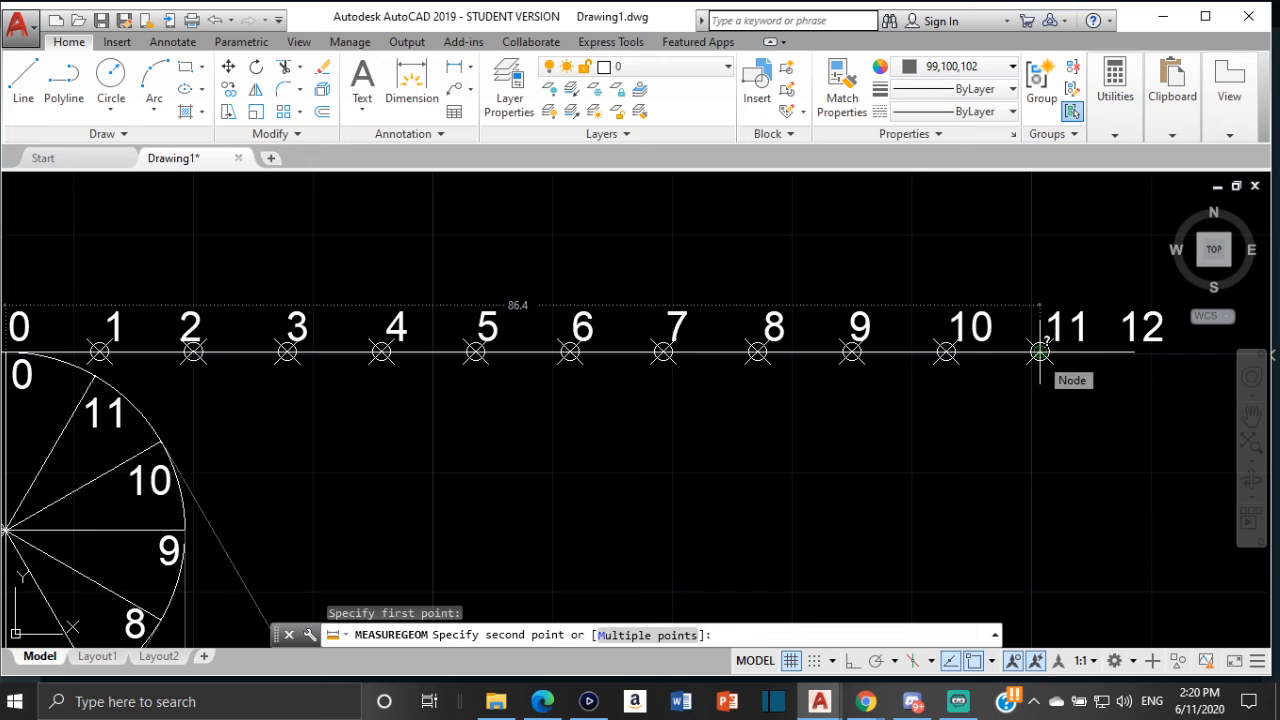
key(Escape)
Draw an 86.4 mm tangent line from division point 11 on the circle
scroll(214, 477, down, 2)
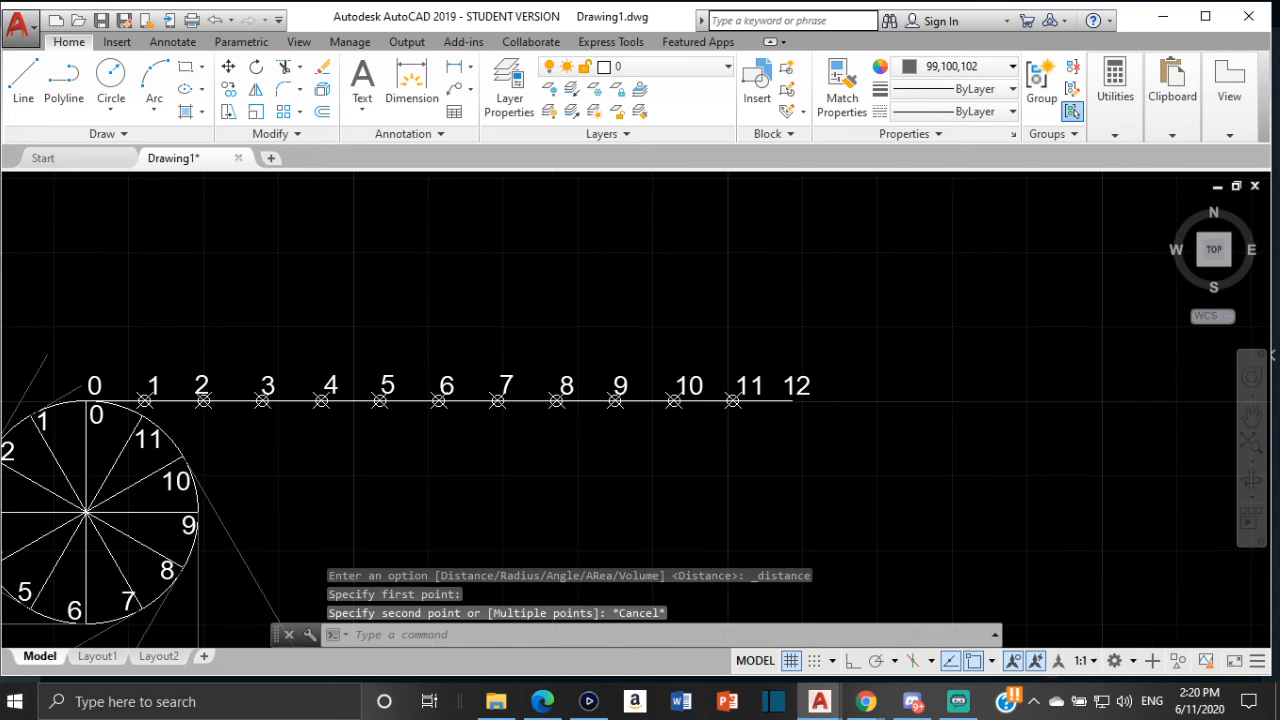
scroll(567, 318, down, 2)
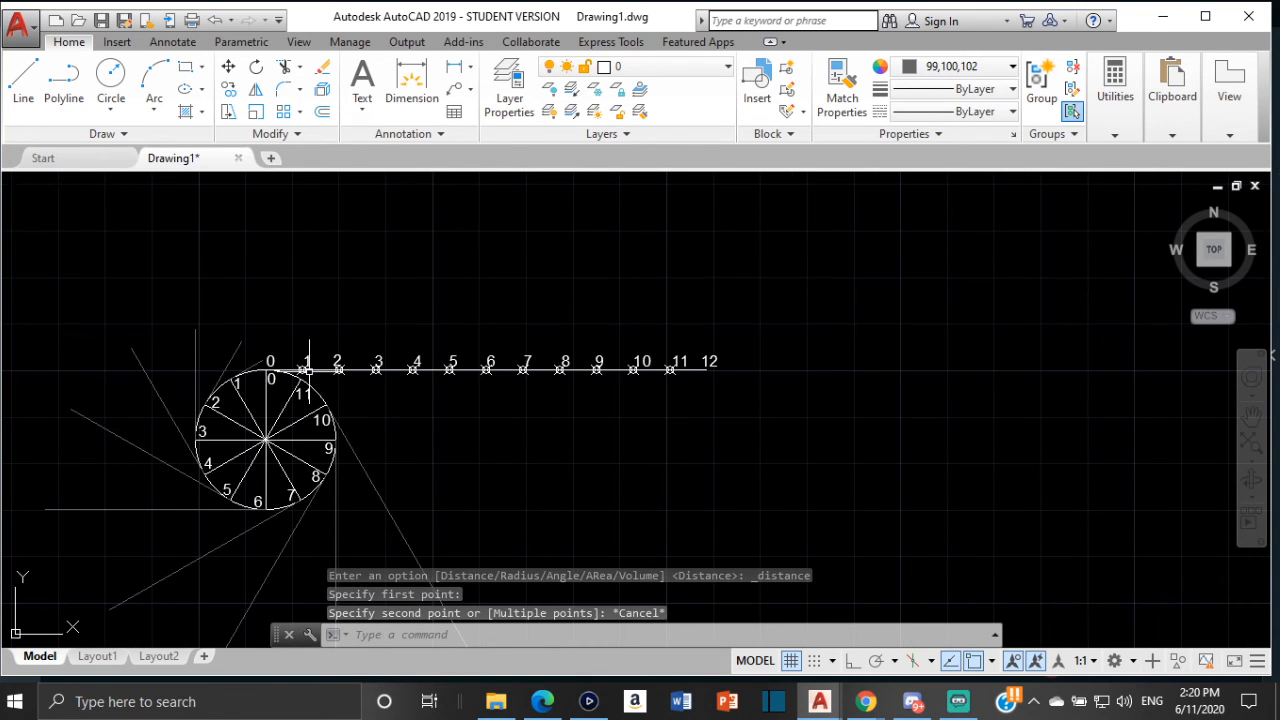
click(20, 80)
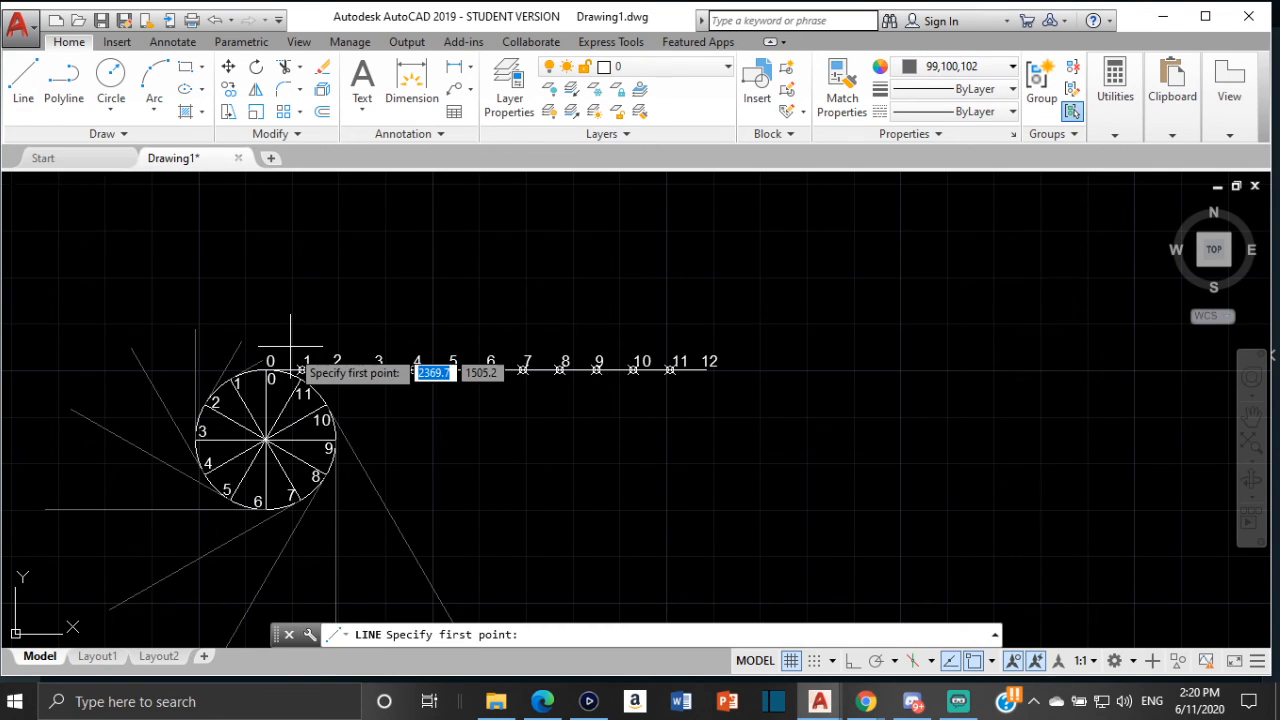
scroll(296, 381, up, 4)
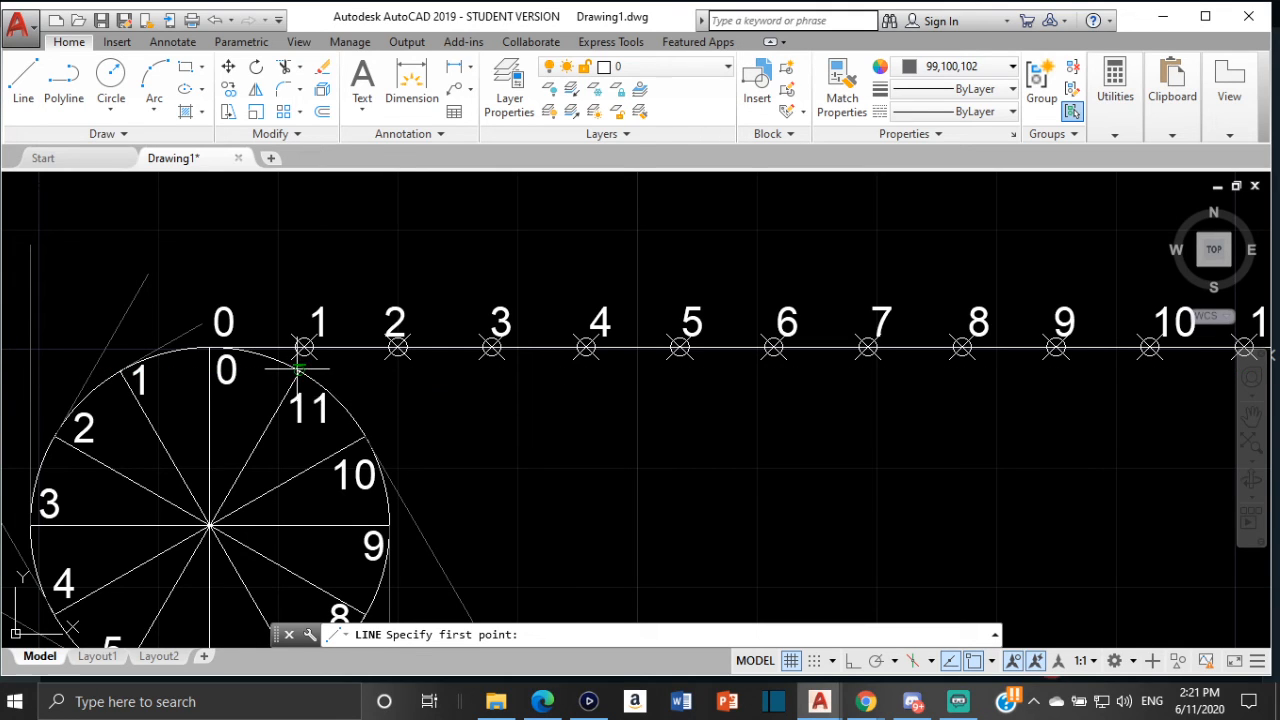
click(298, 368)
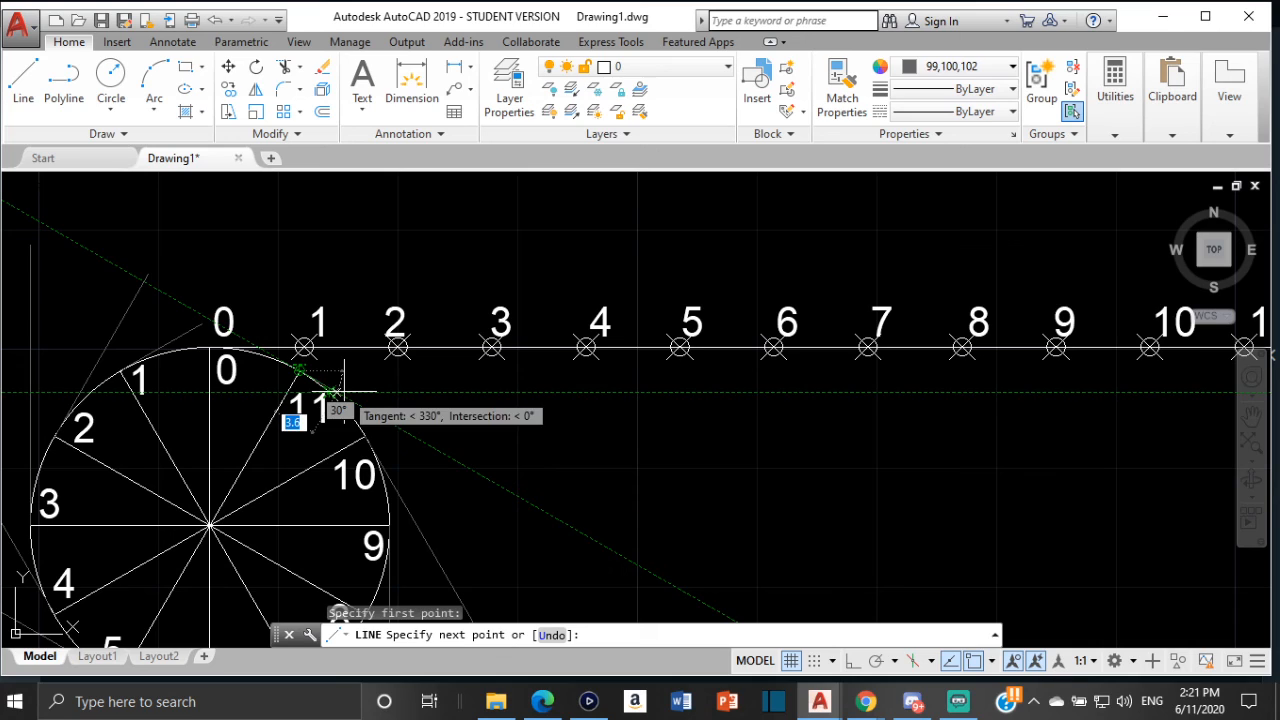
text(86)
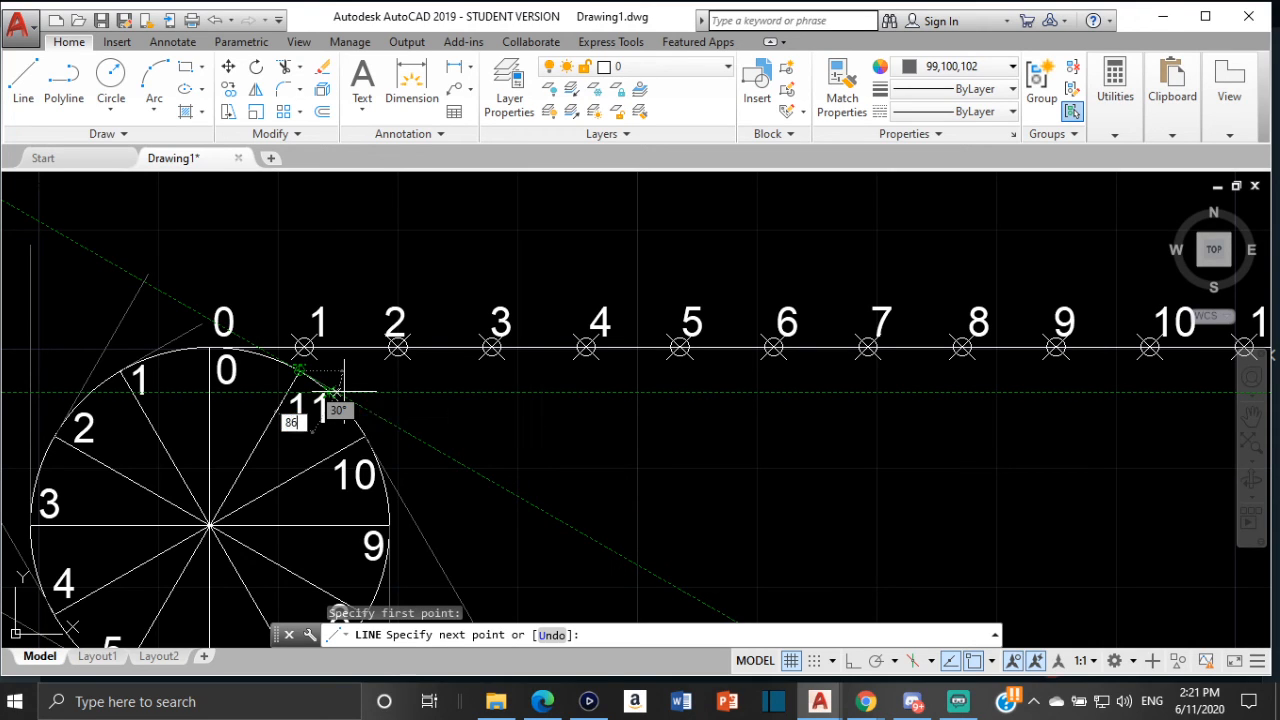
text(.4)
key(Return)
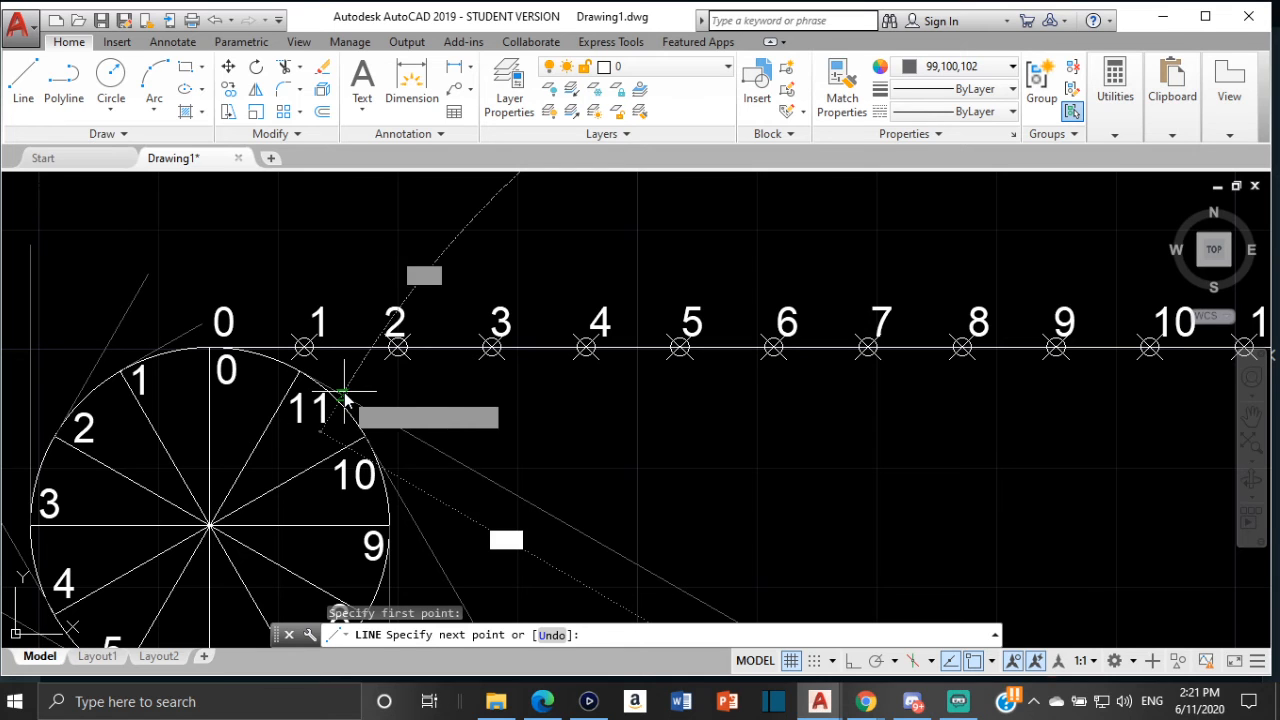
key(Escape)
Examine the full set of tangent lines beside the reference involute drawing
scroll(411, 391, down, 4)
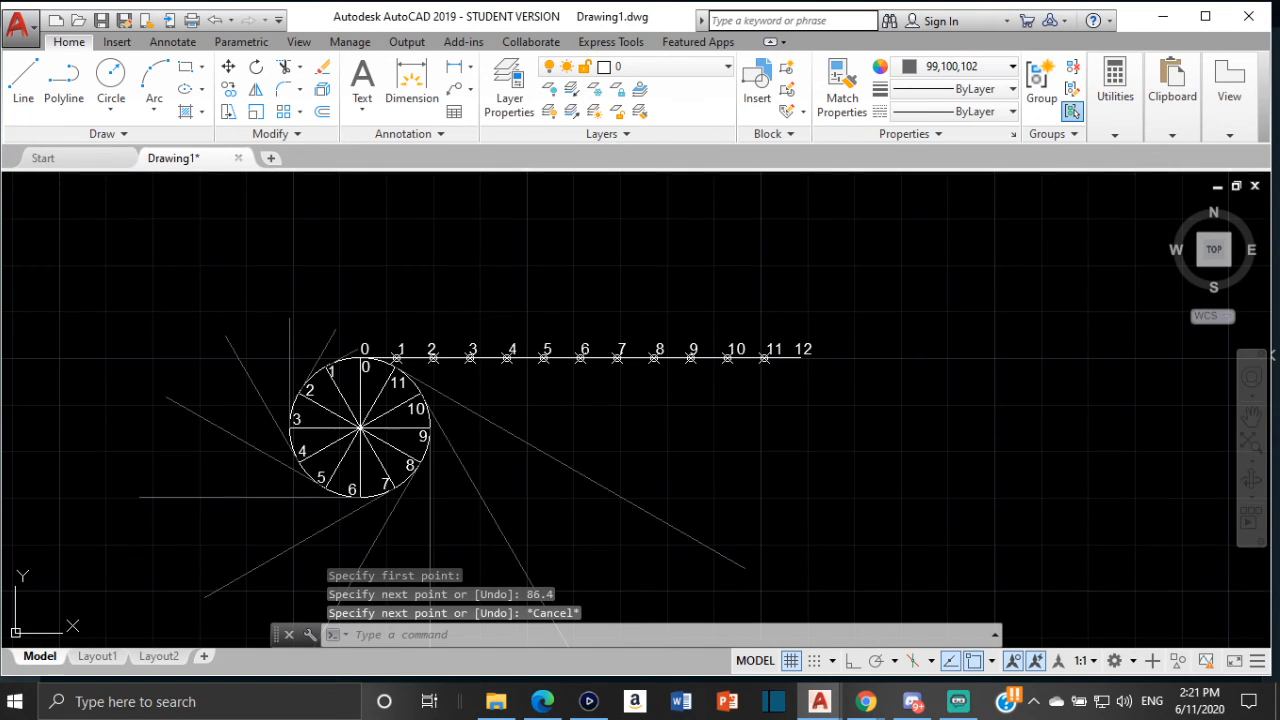
middle_drag(510, 392, 580, 329)
mouse_move(537, 403)
middle_down()
mouse_move(540, 356)
mouse_move(640, 268)
middle_up()
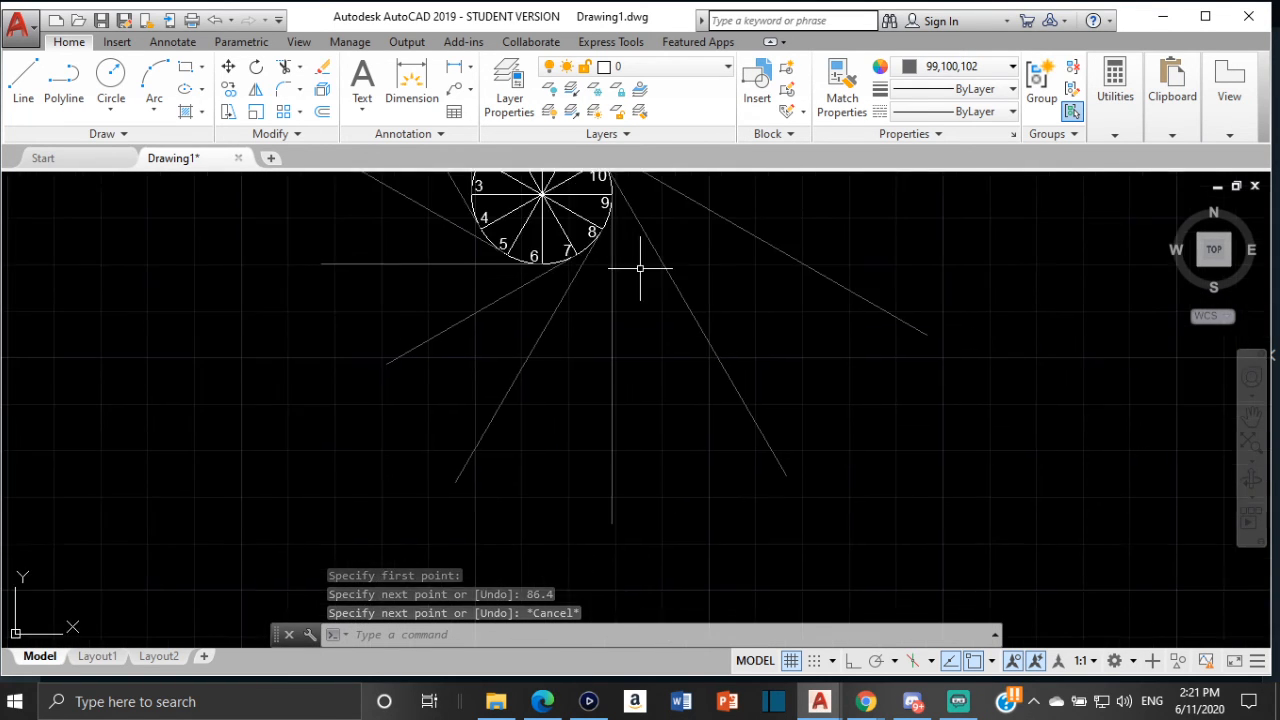
scroll(640, 268, down, 4)
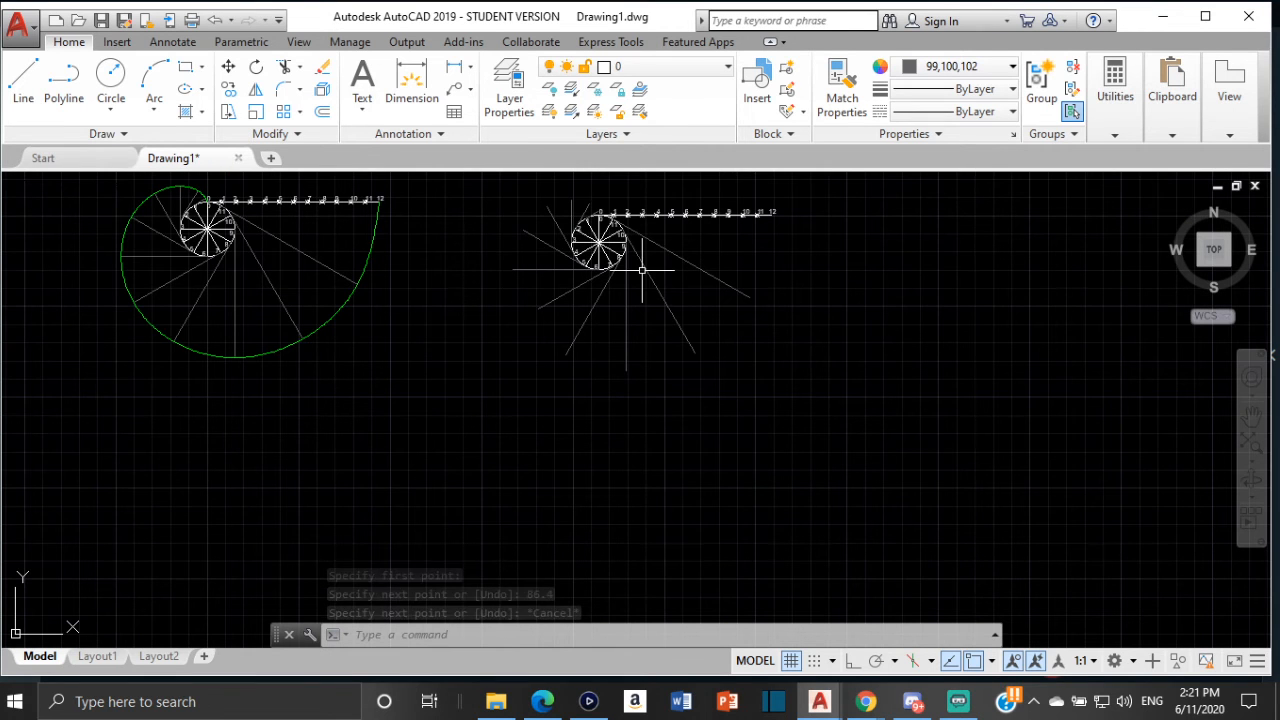
middle_drag(641, 268, 625, 327)
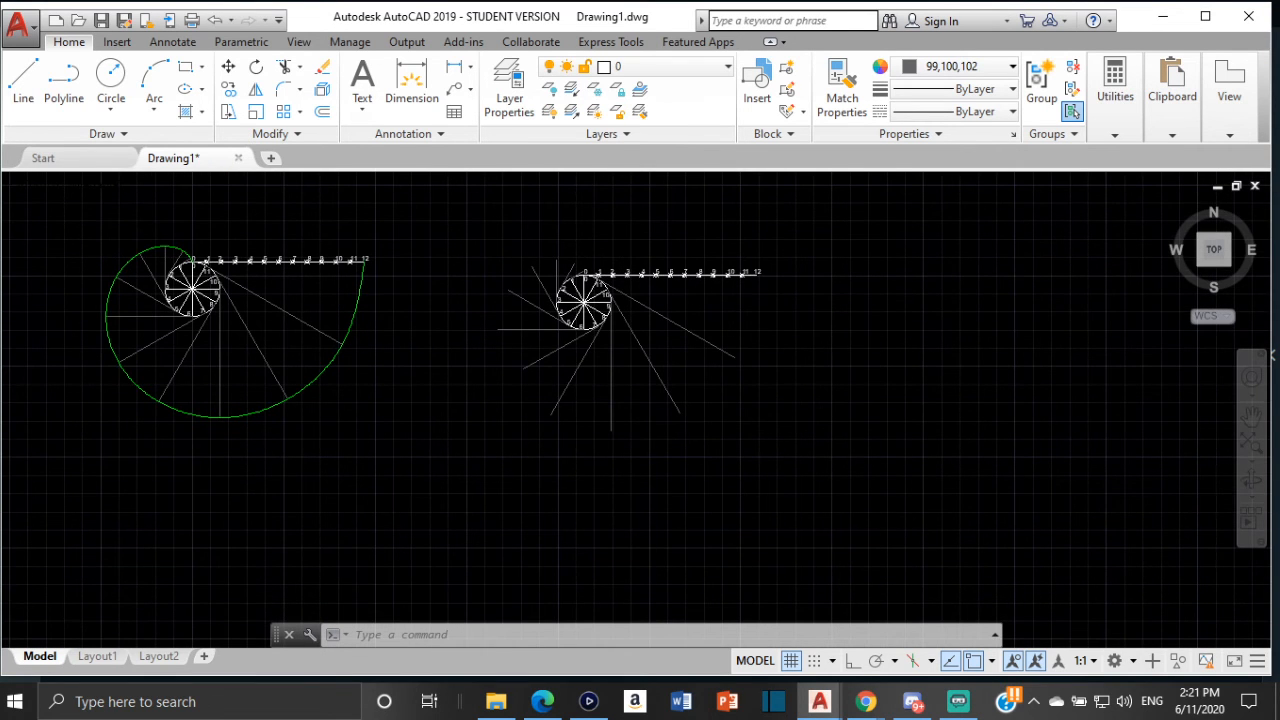
scroll(664, 267, up, 2)
key(Escape)
key(Escape)
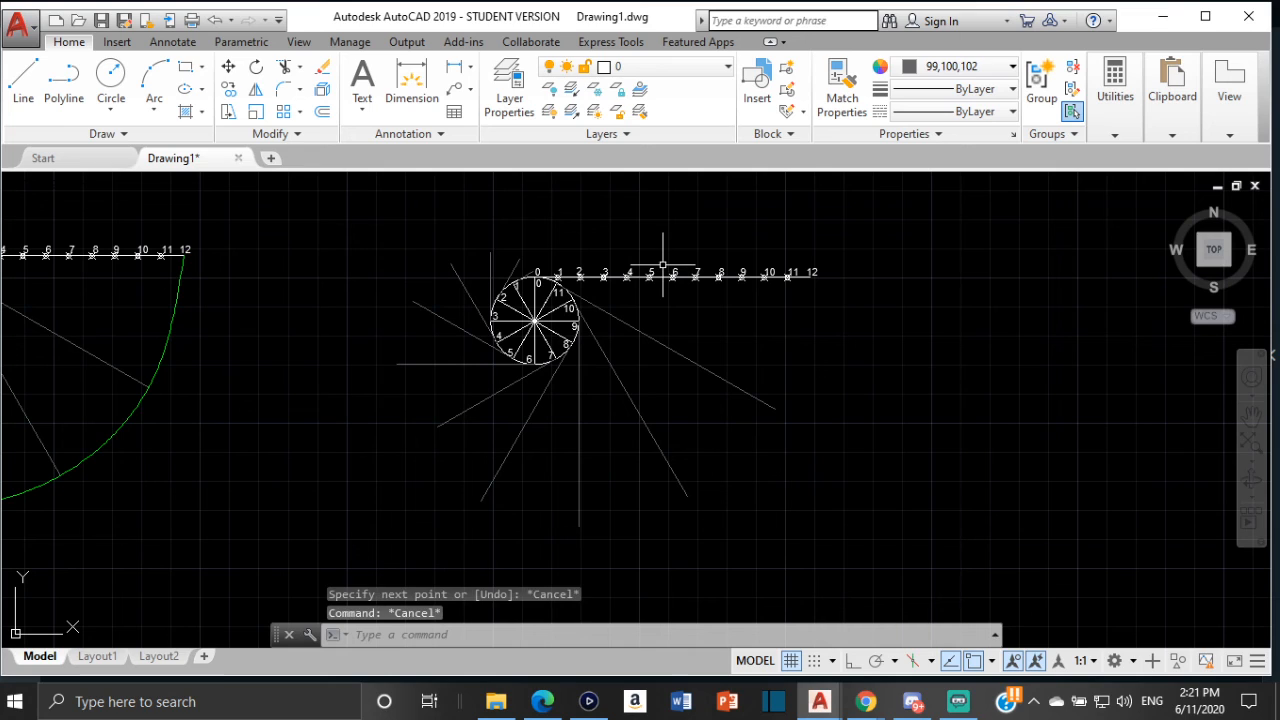
Try to trace a green spline through the tangent line ends, starting at division point 0 on the circle
text(SPL)
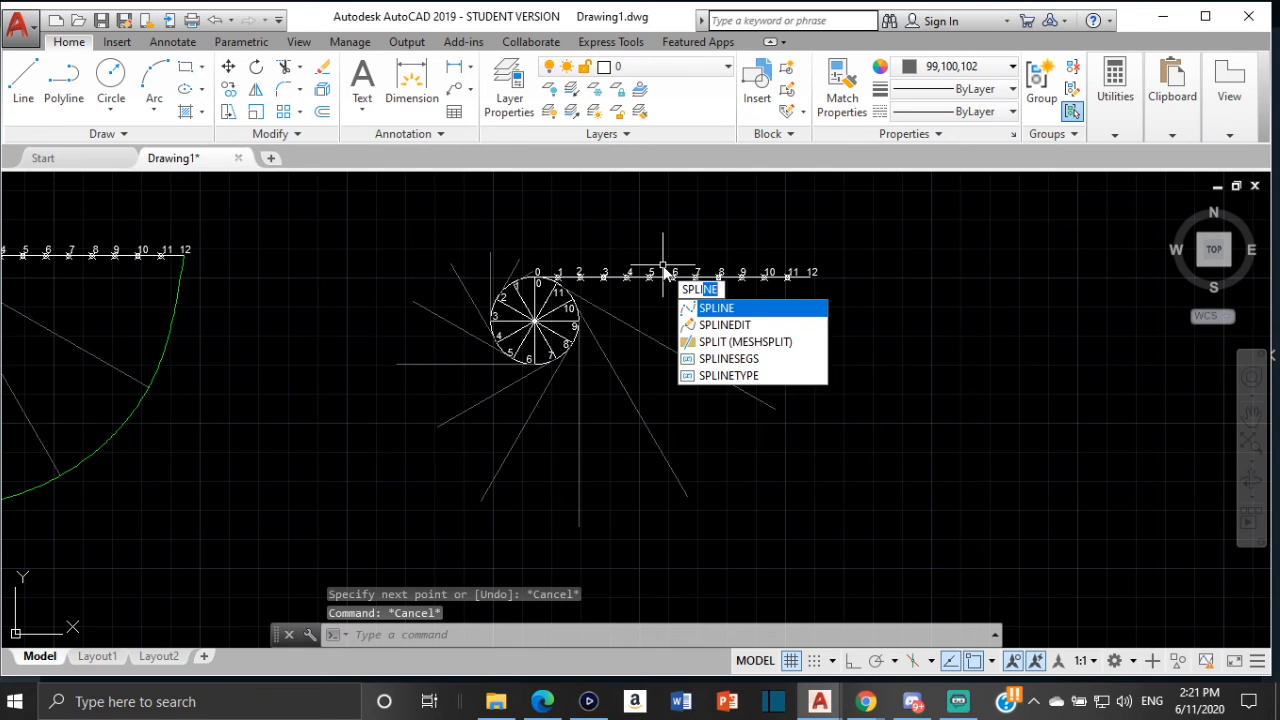
click(760, 310)
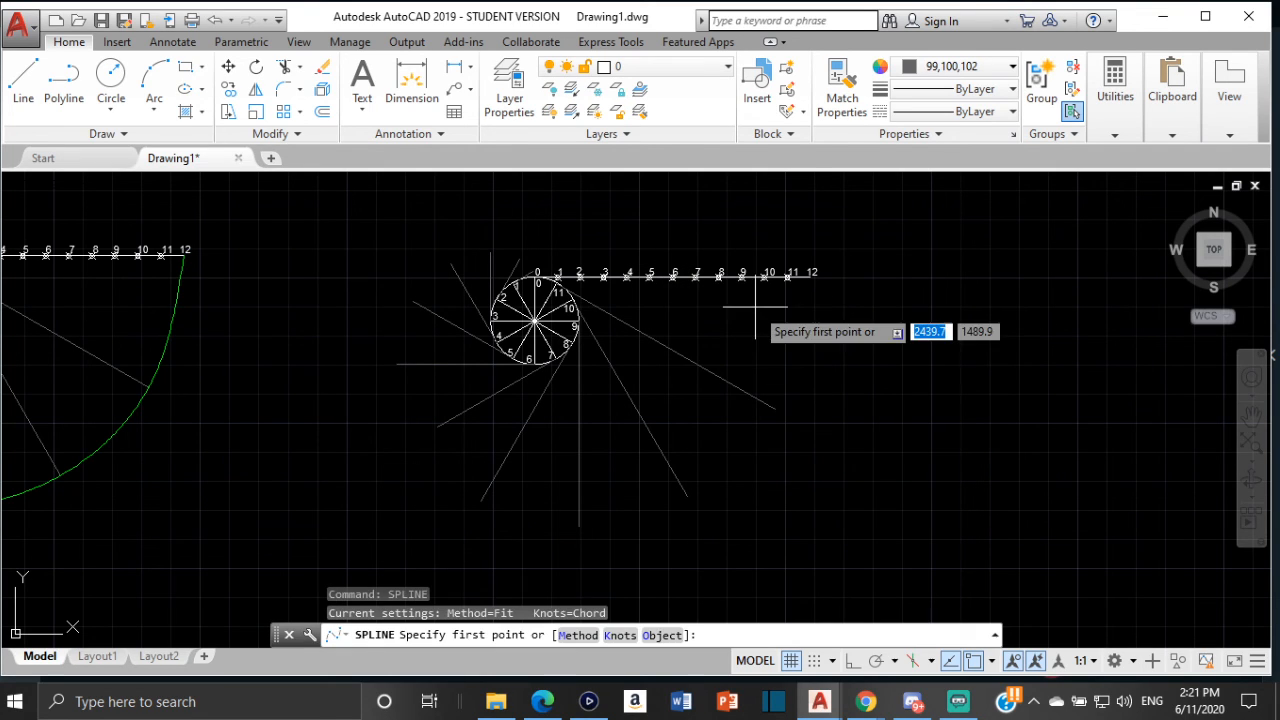
click(988, 72)
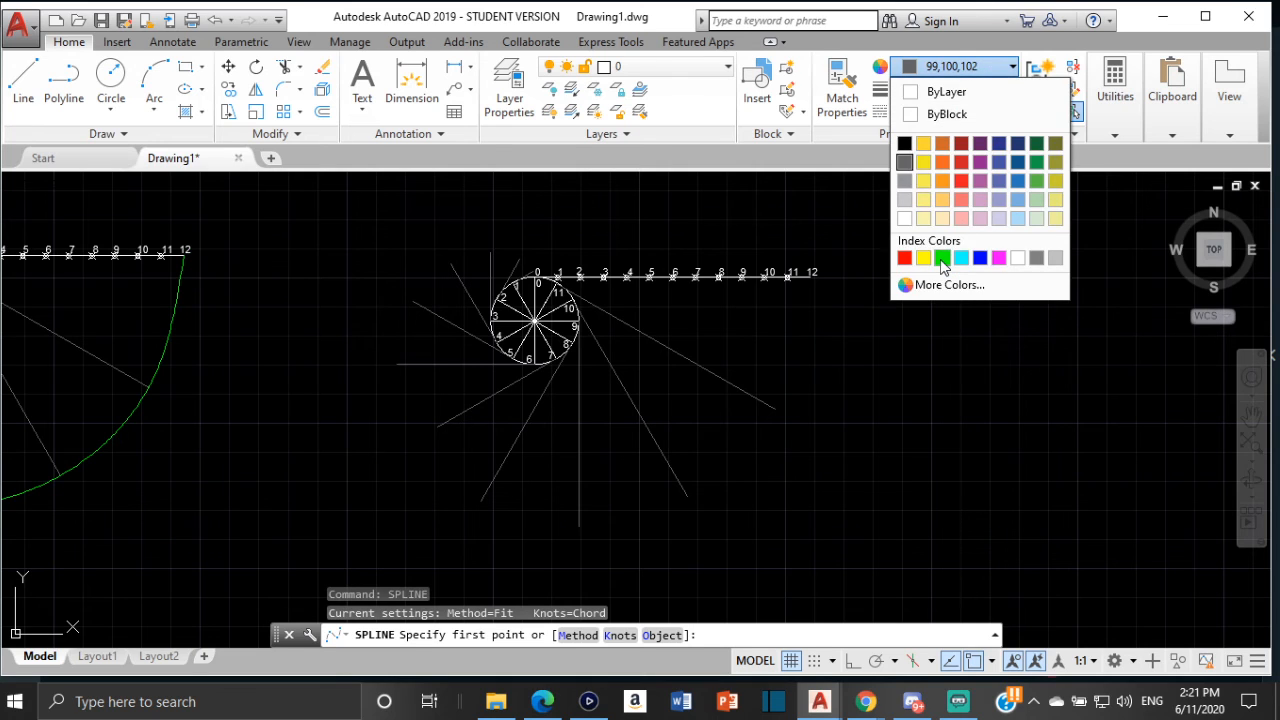
click(938, 256)
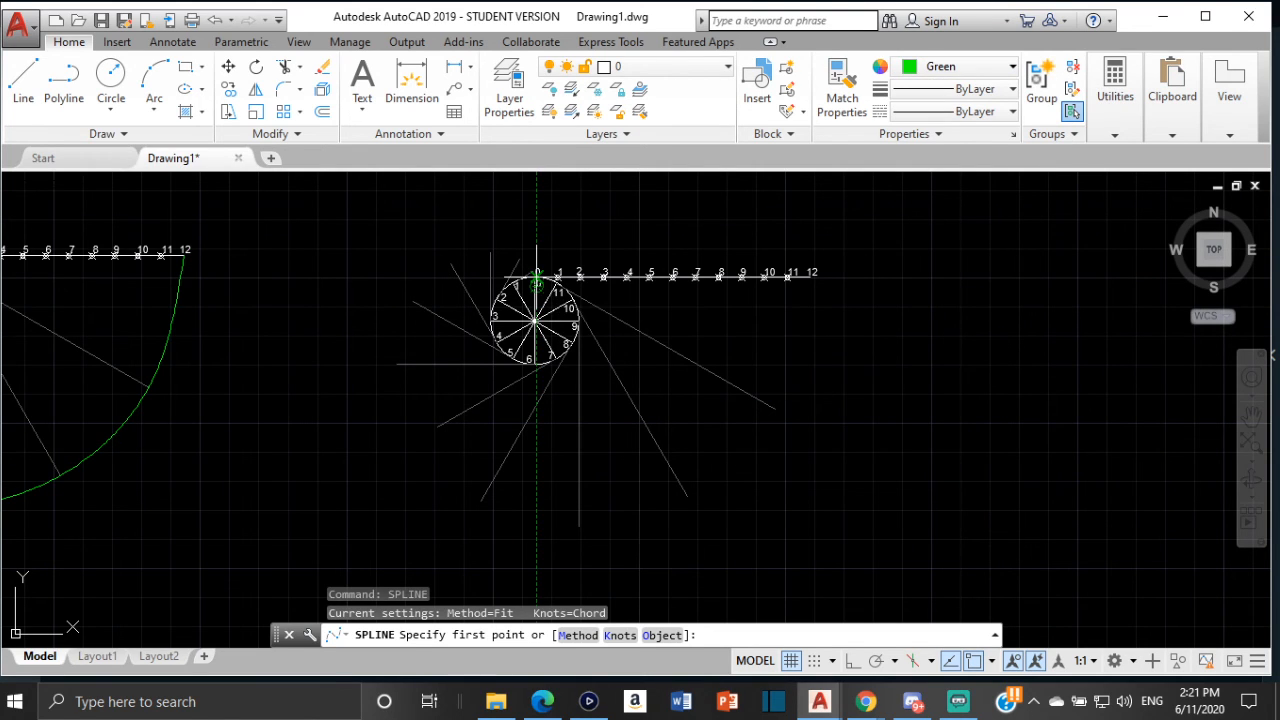
scroll(540, 290, up, 5)
scroll(540, 275, up, 2)
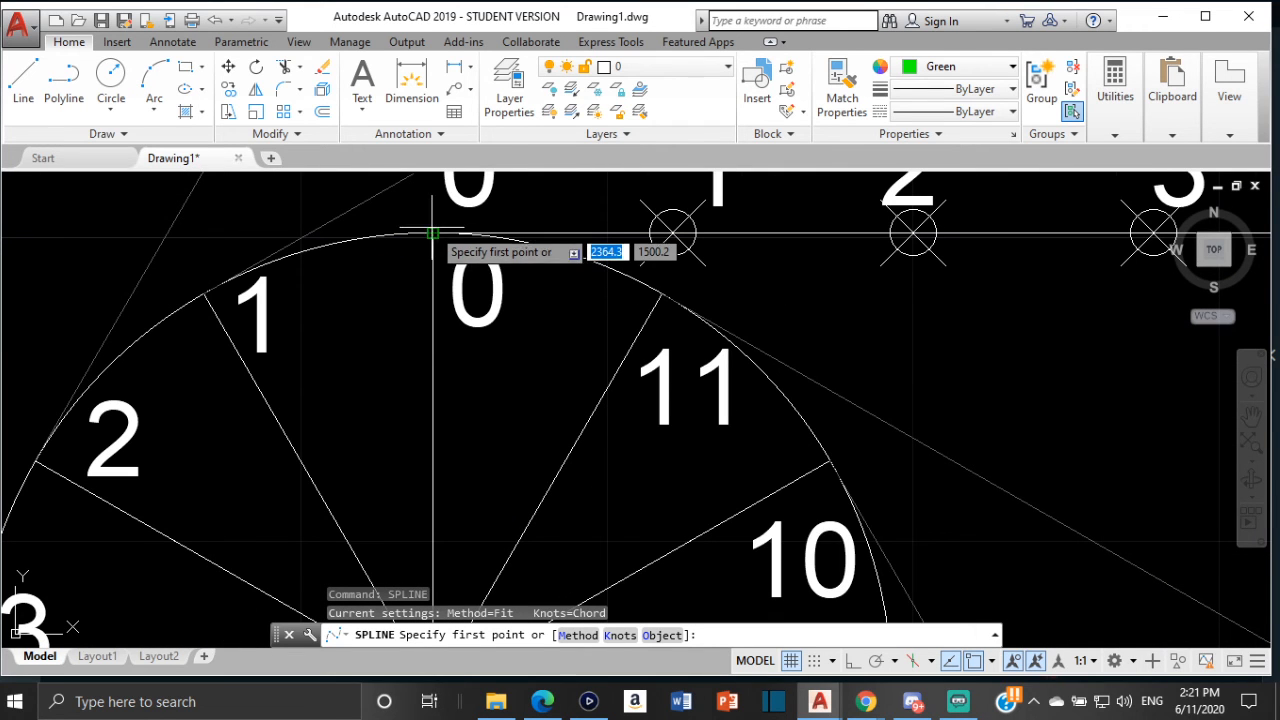
click(432, 233)
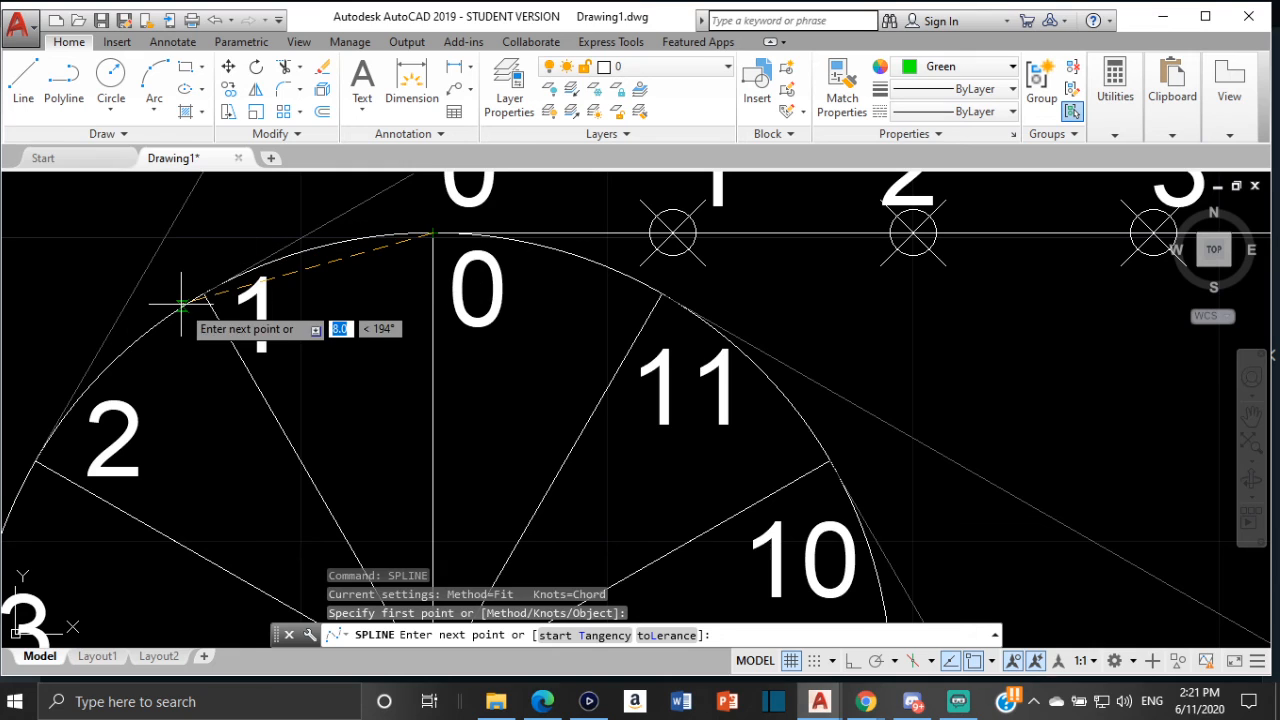
middle_drag(374, 200, 270, 333)
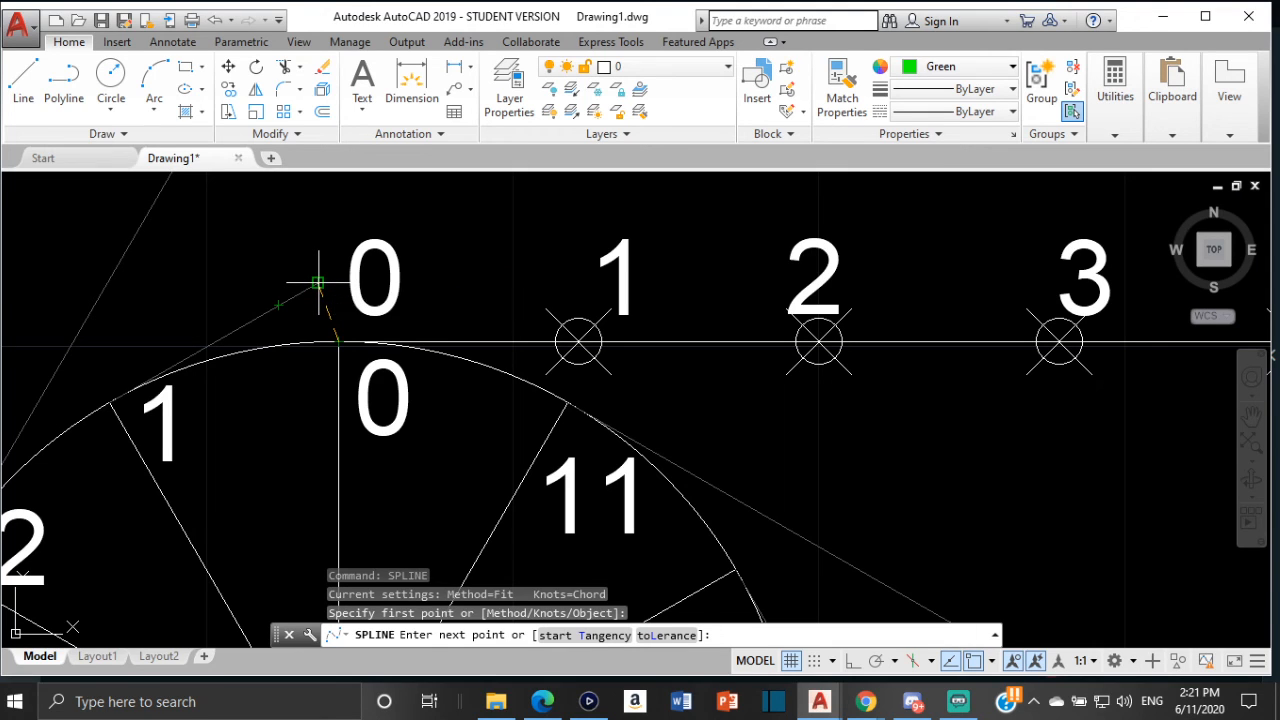
click(317, 283)
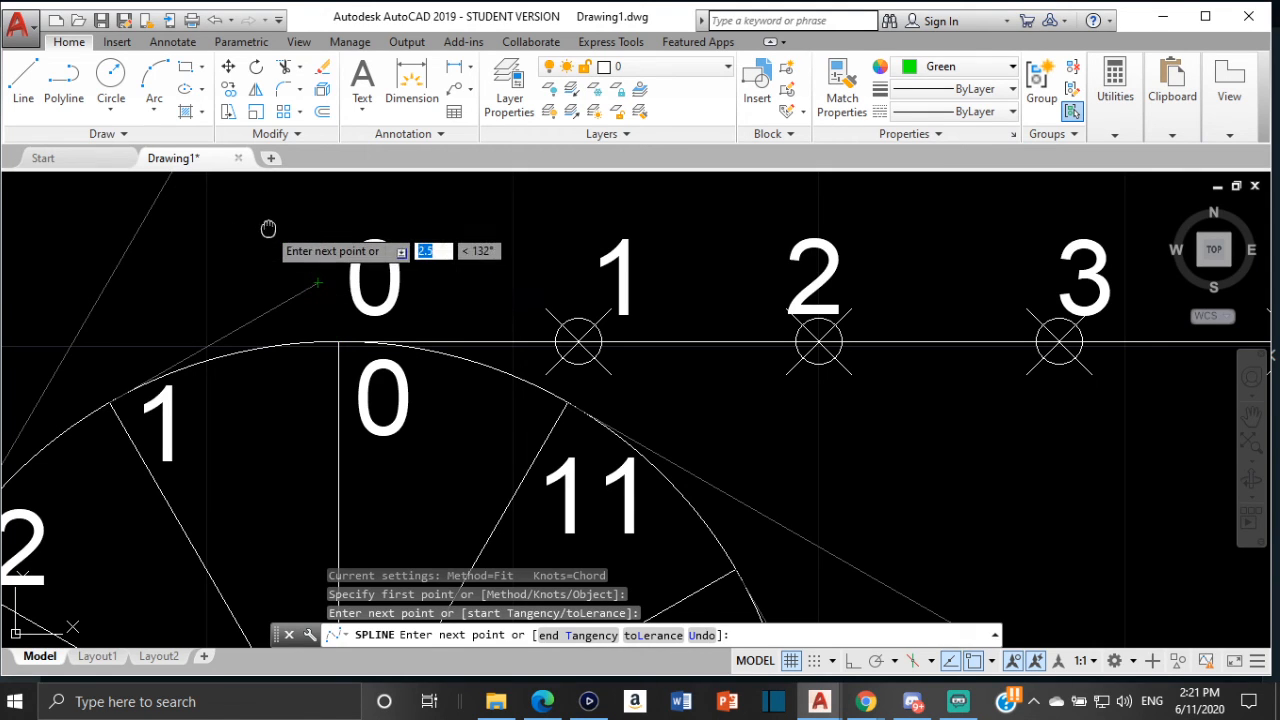
middle_drag(268, 229, 360, 357)
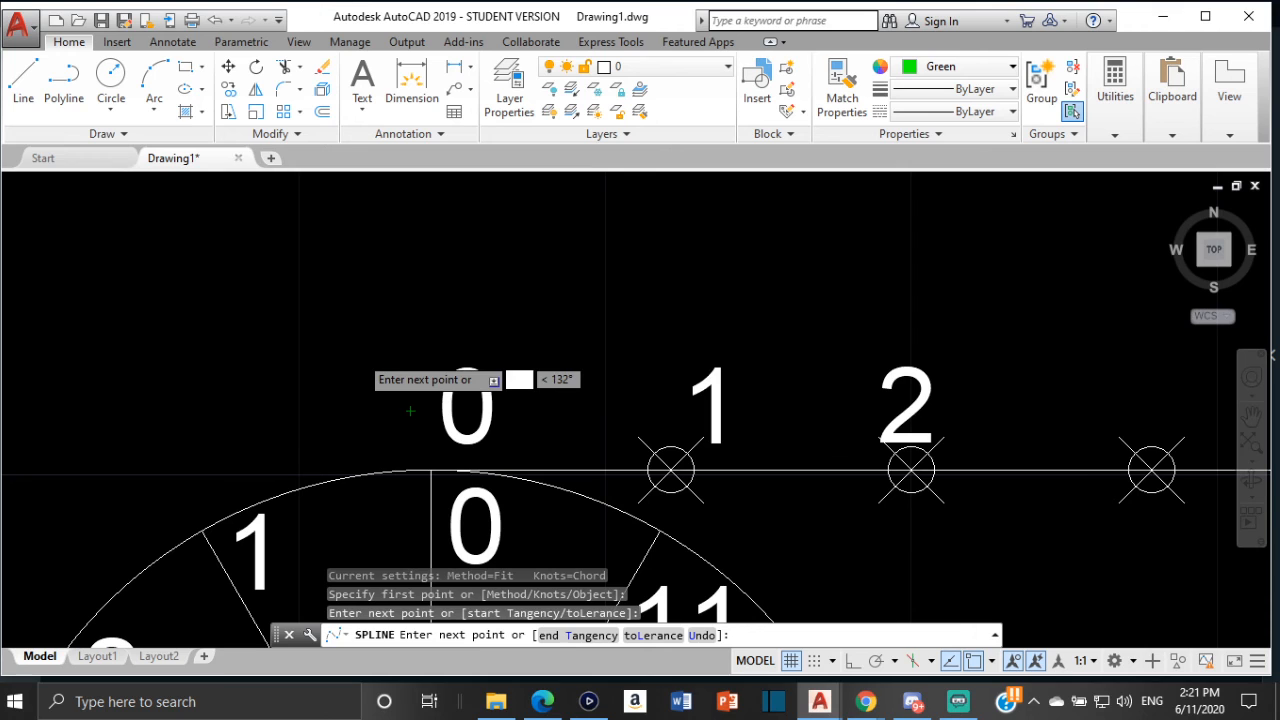
click(410, 410)
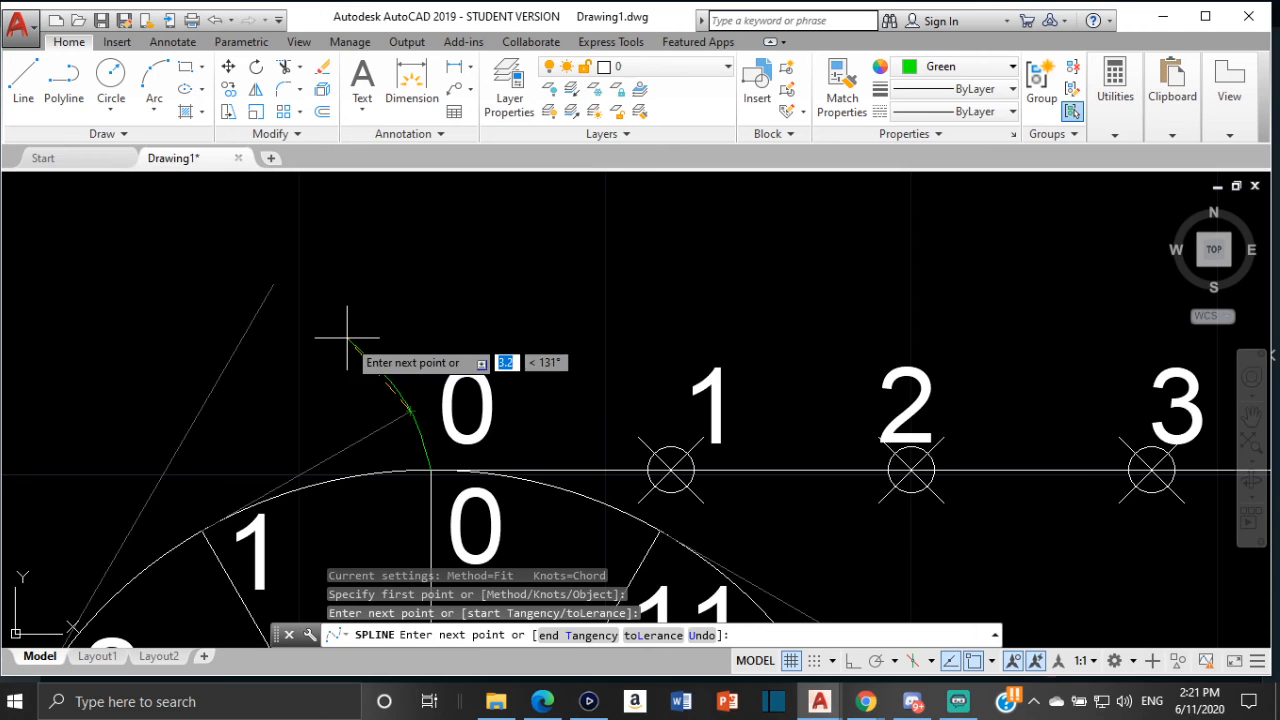
click(275, 284)
scroll(229, 284, down, 1)
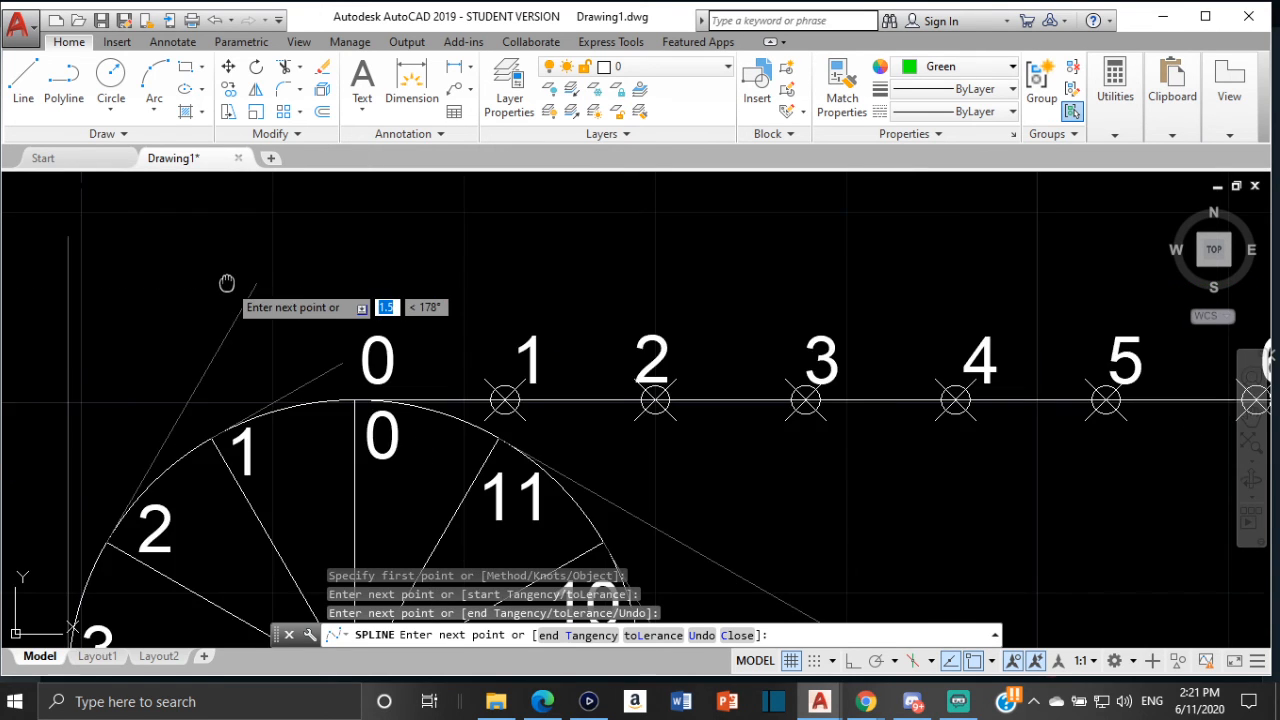
middle_drag(227, 283, 486, 337)
click(326, 289)
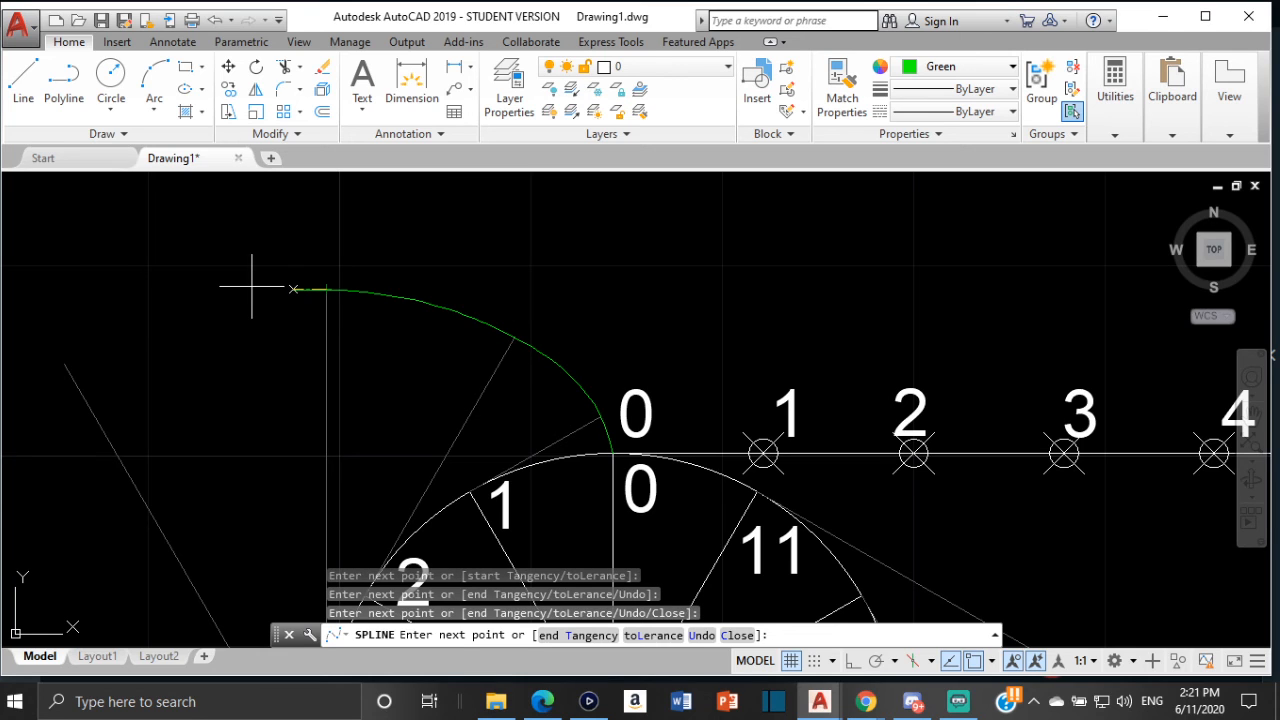
click(65, 364)
middle_drag(67, 367, 150, 380)
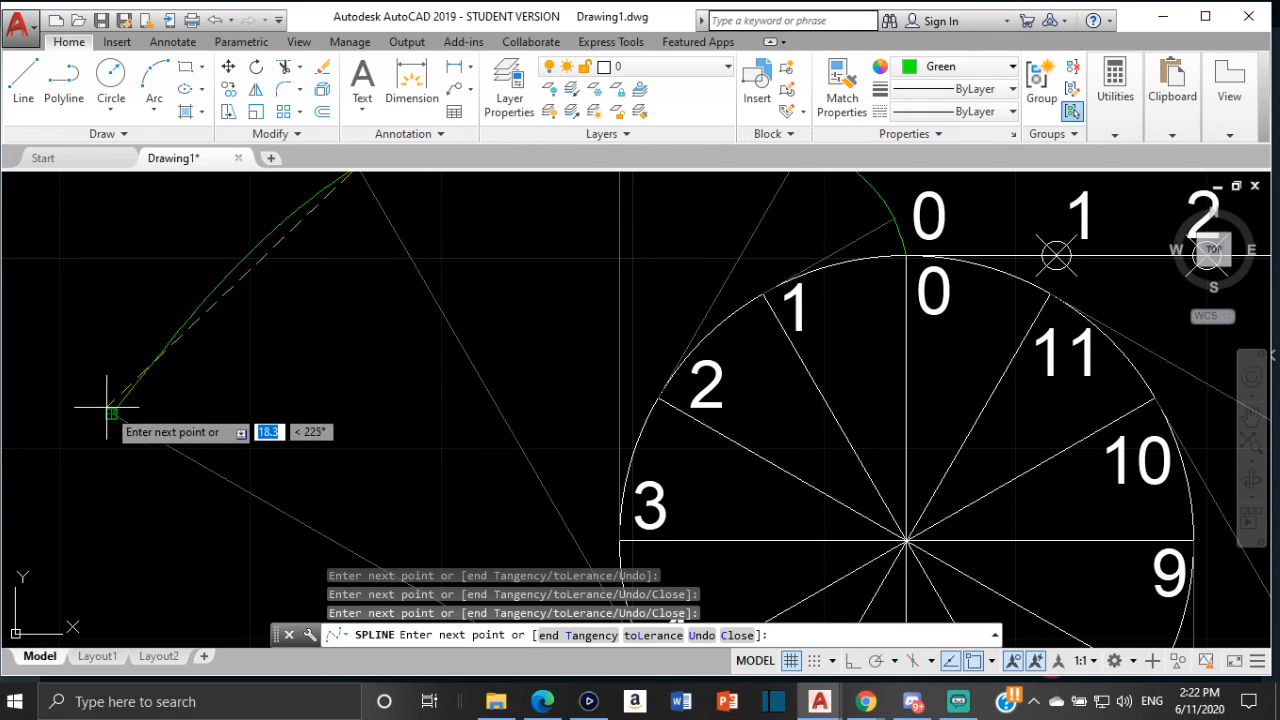
mouse_move(86, 451)
middle_down()
mouse_move(95, 385)
mouse_move(186, 300)
middle_up()
middle_drag(171, 448, 168, 276)
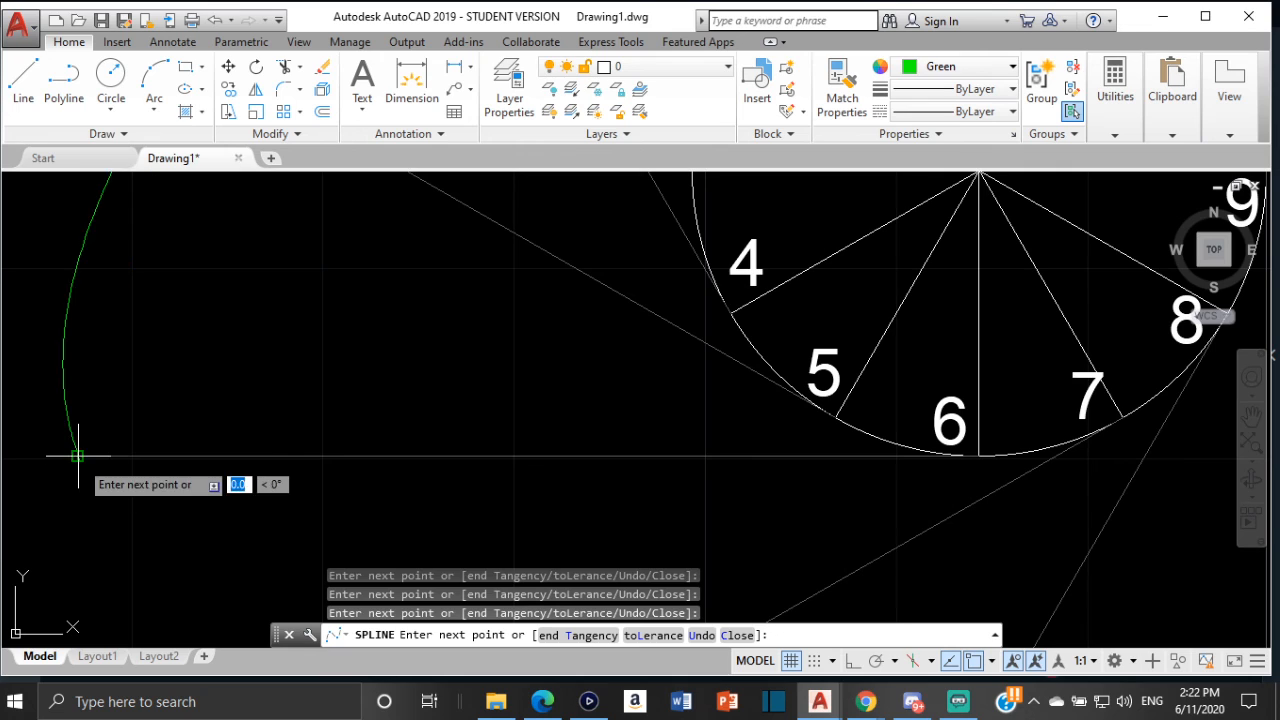
scroll(79, 472, down, 2)
middle_drag(79, 472, 46, 272)
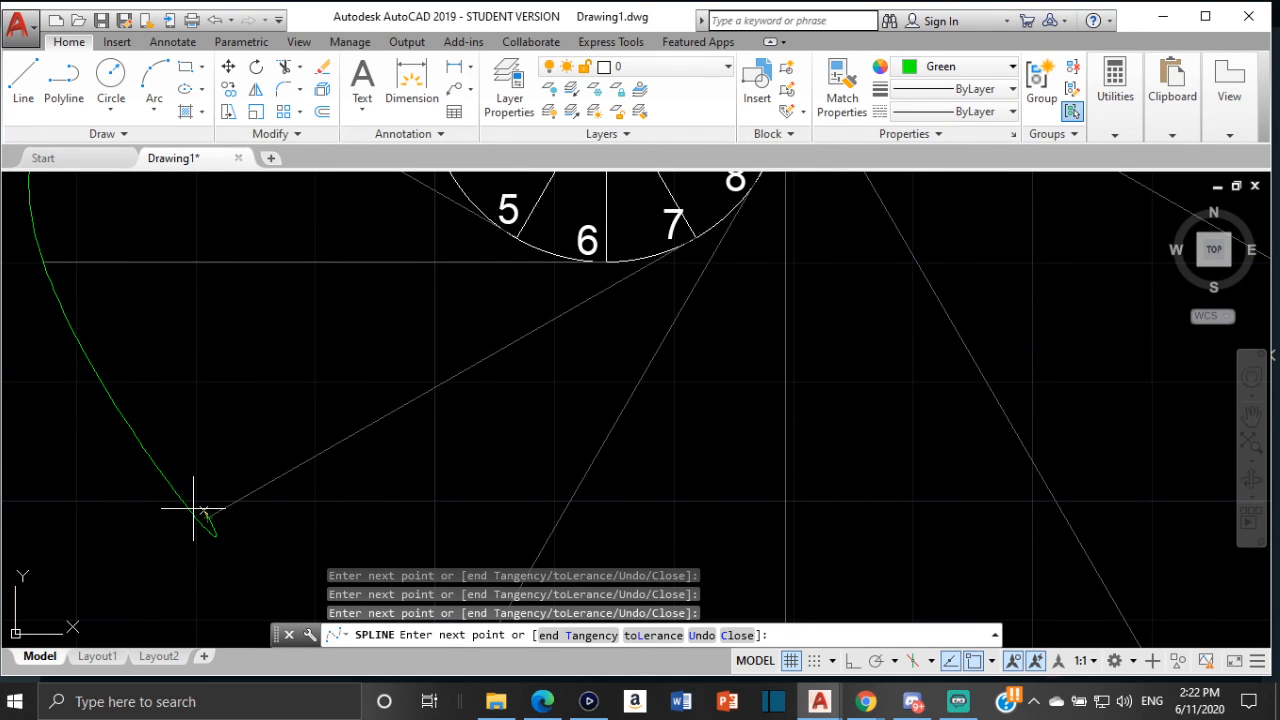
middle_drag(194, 509, 90, 256)
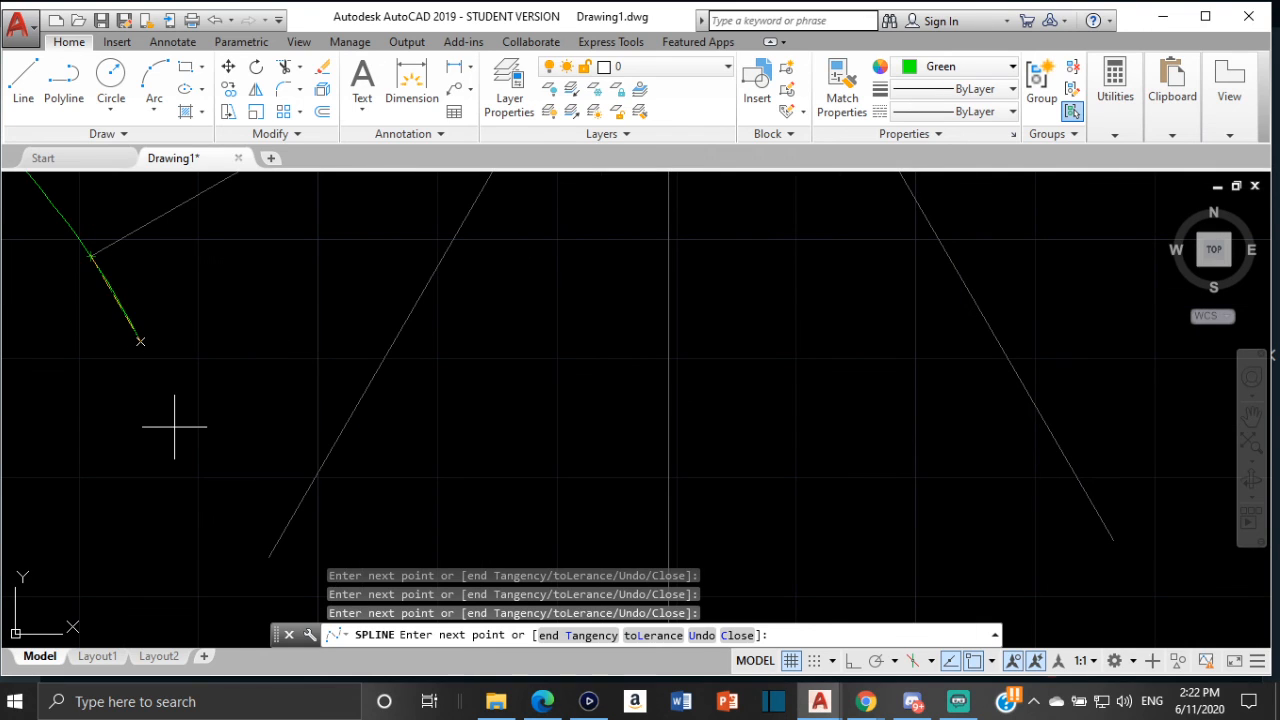
click(269, 559)
scroll(258, 466, down, 5)
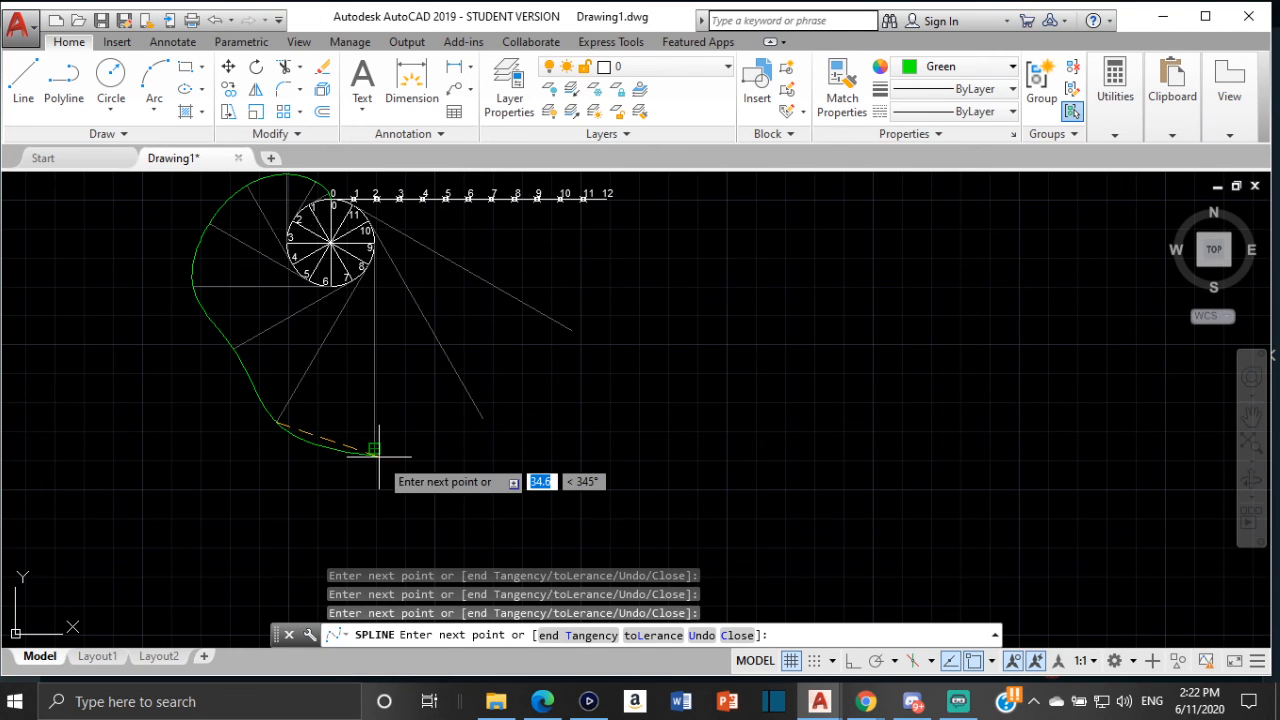
click(374, 450)
key(Escape)
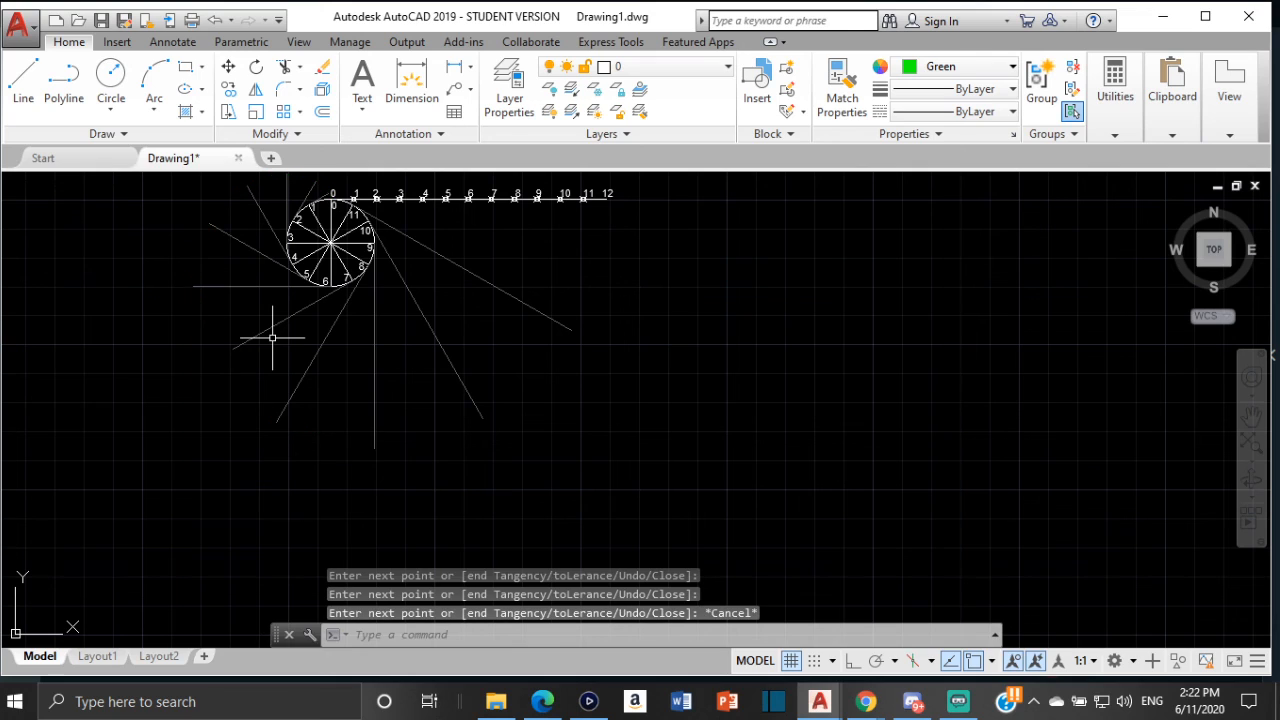
Delete the tangent line drawn from division point 7 on the circle
click(267, 326)
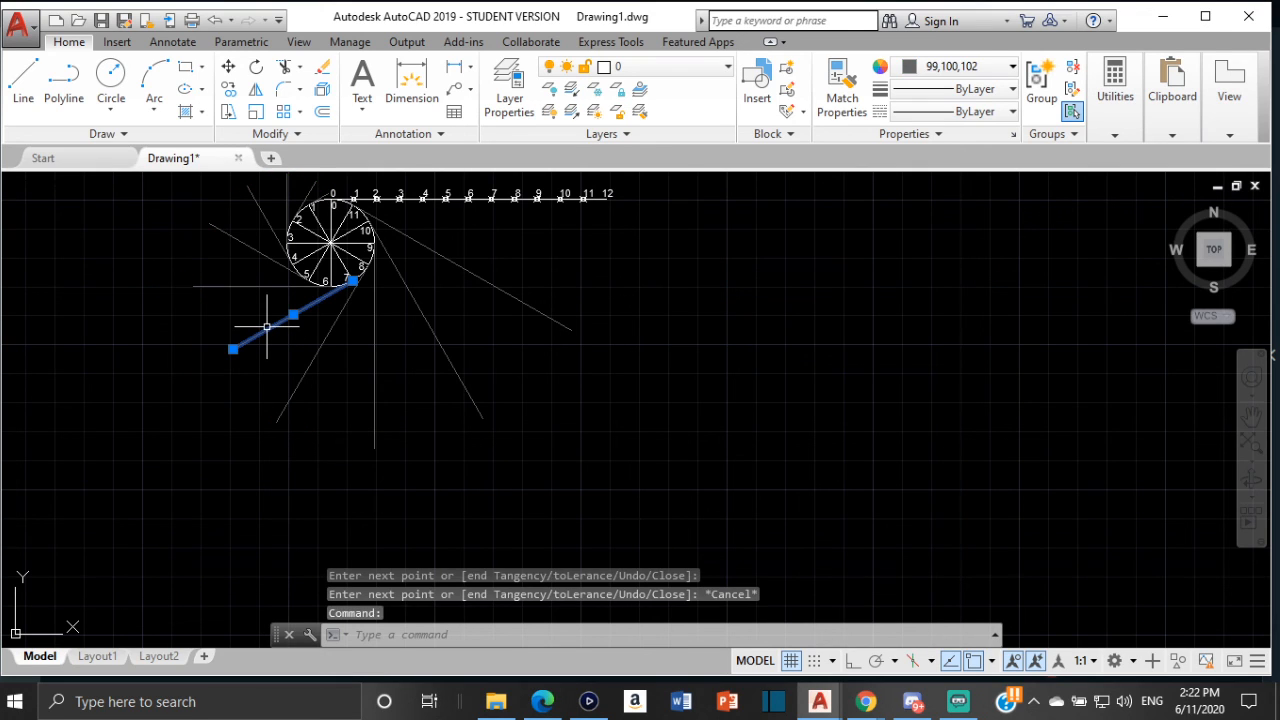
key(Delete)
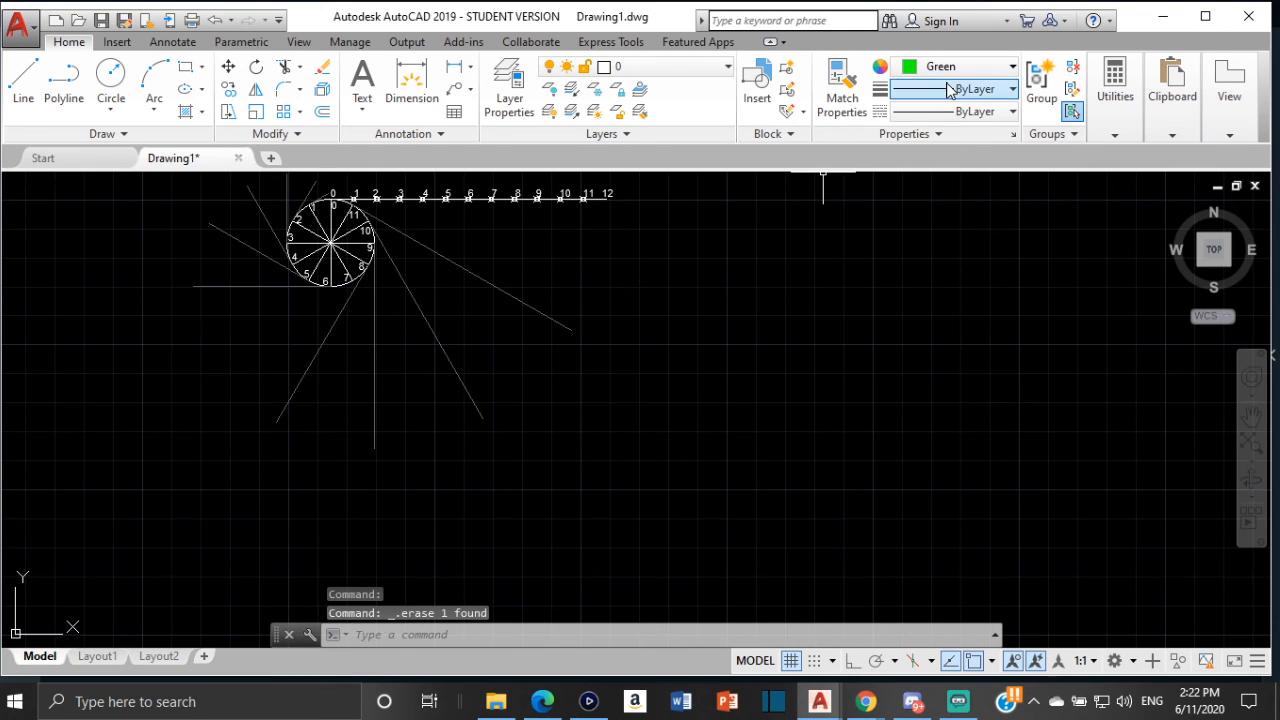
Measure the distance from the circle's top quadrant to division 7 on the circumference line
click(1110, 118)
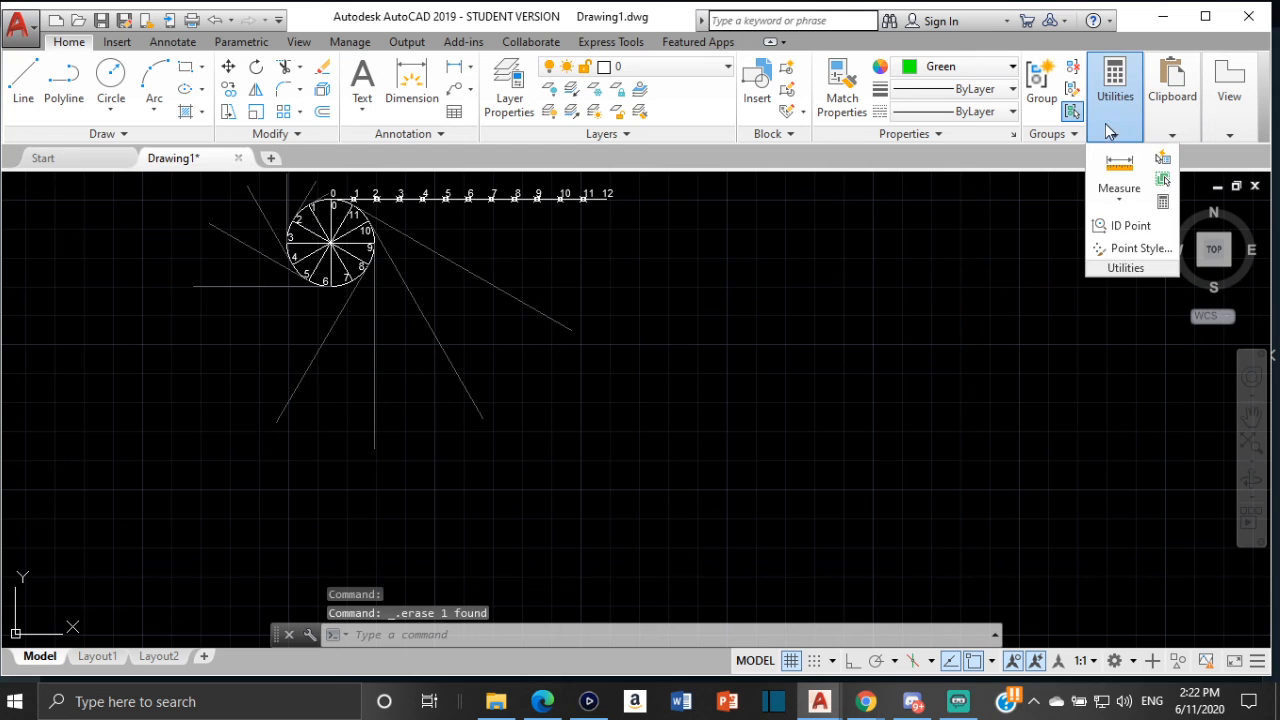
click(1138, 201)
click(1135, 232)
scroll(300, 178, up, 2)
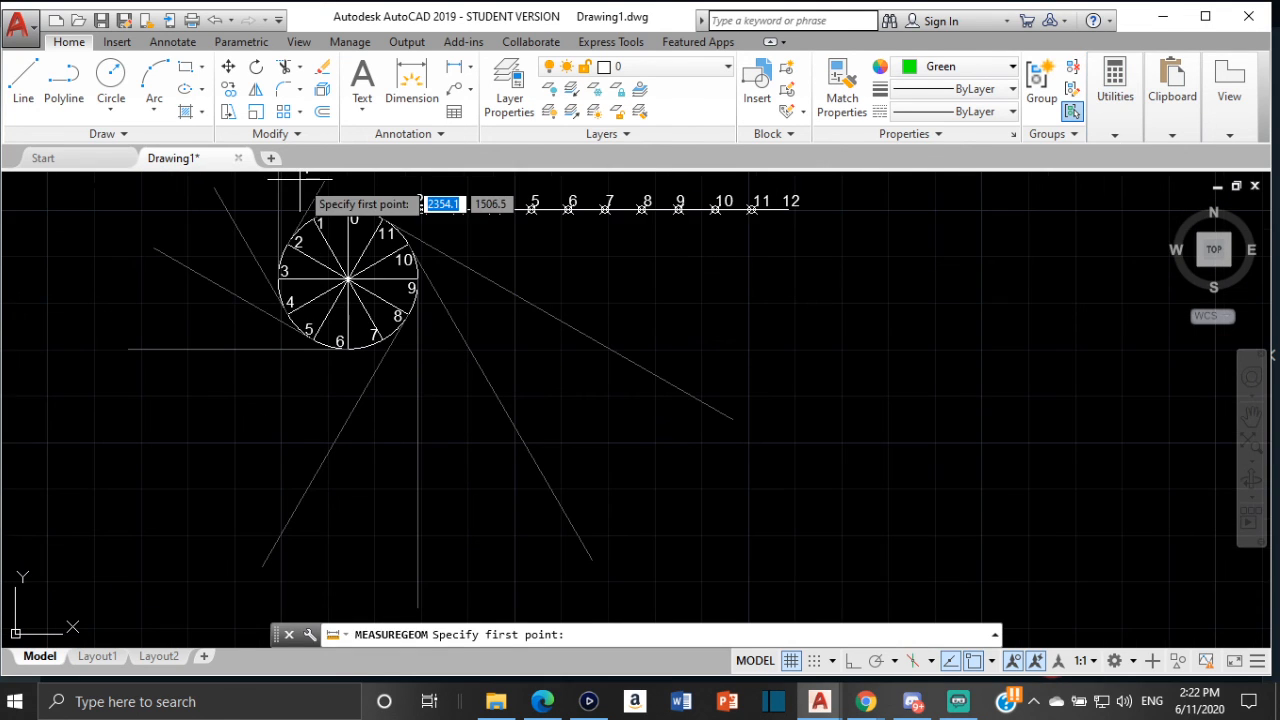
scroll(345, 218, up, 2)
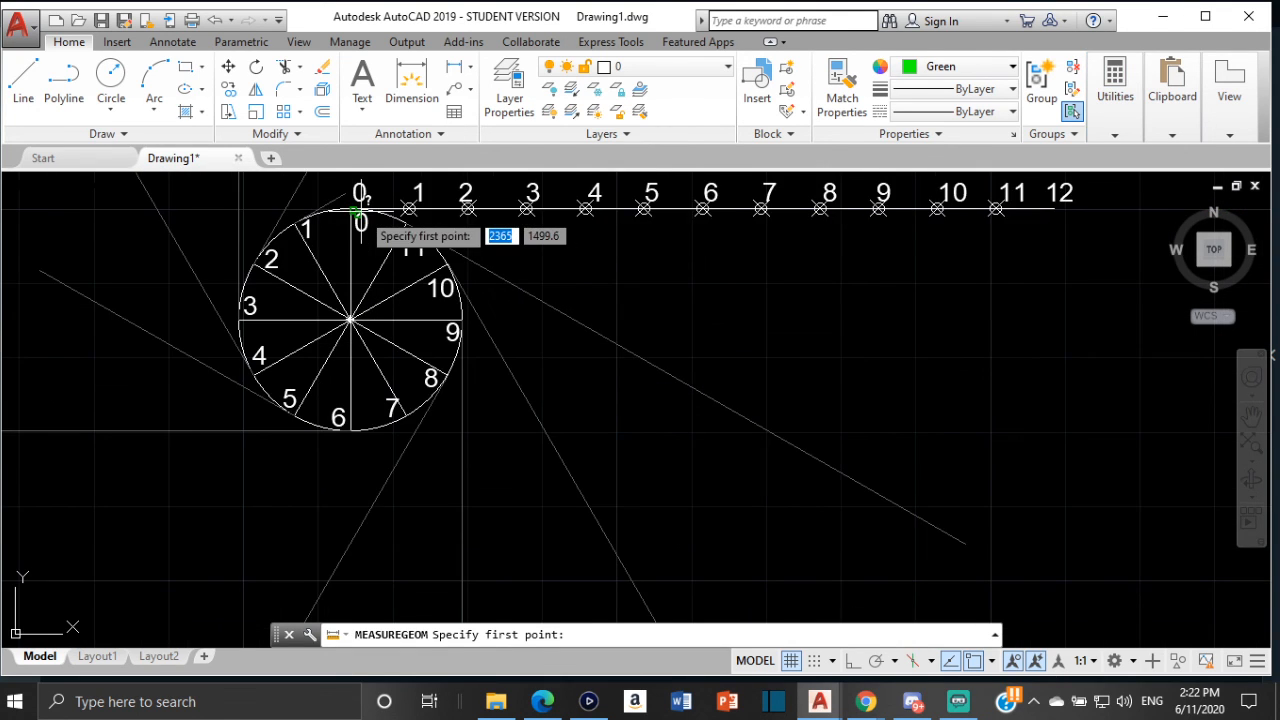
scroll(352, 212, up, 2)
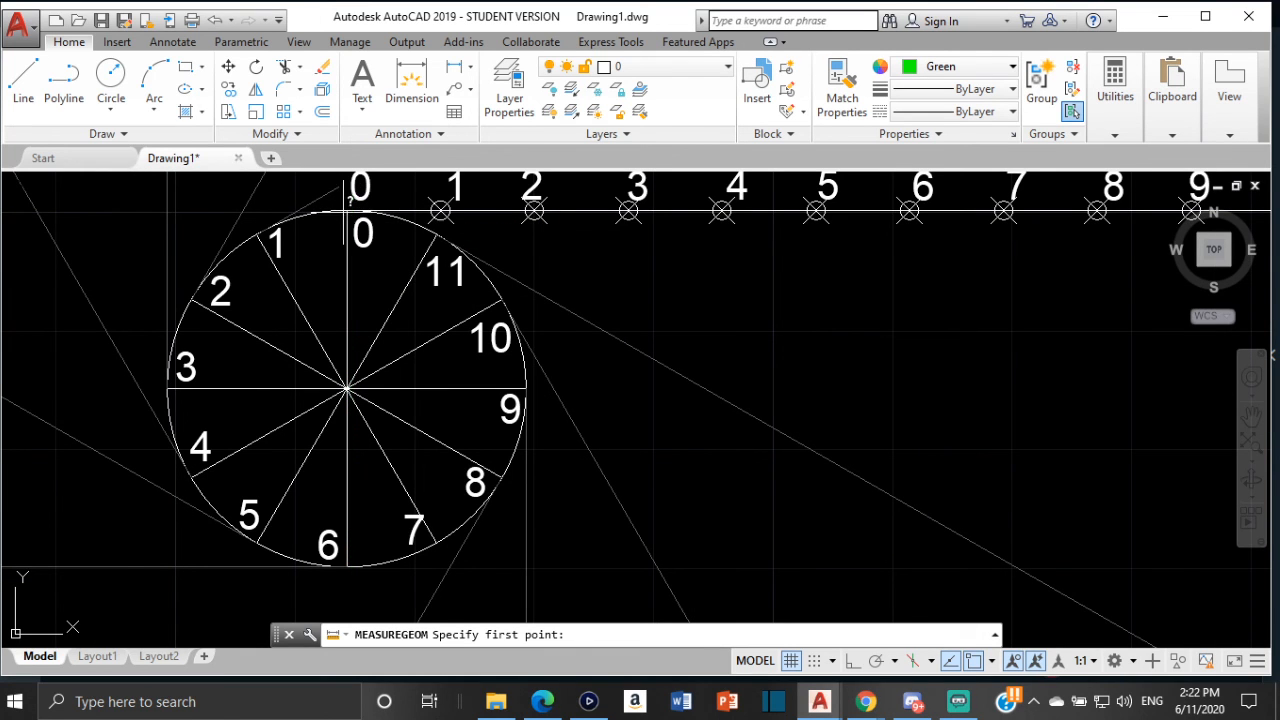
click(347, 211)
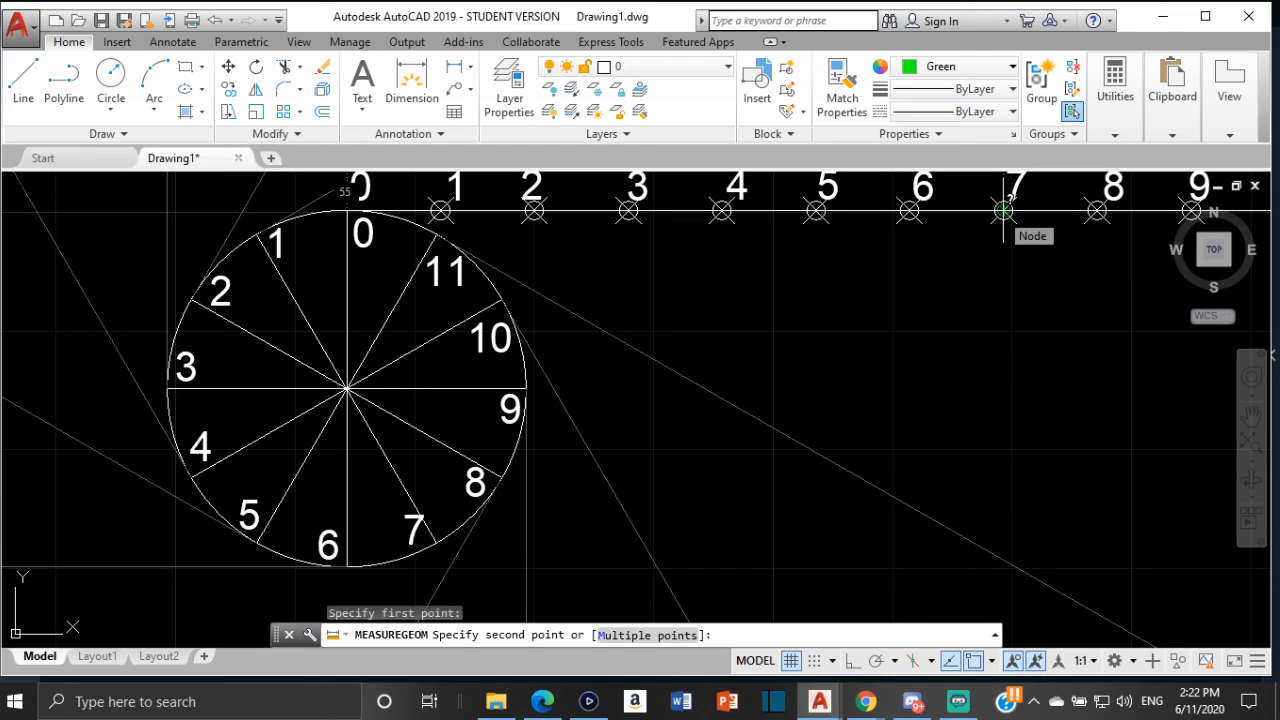
key(Escape)
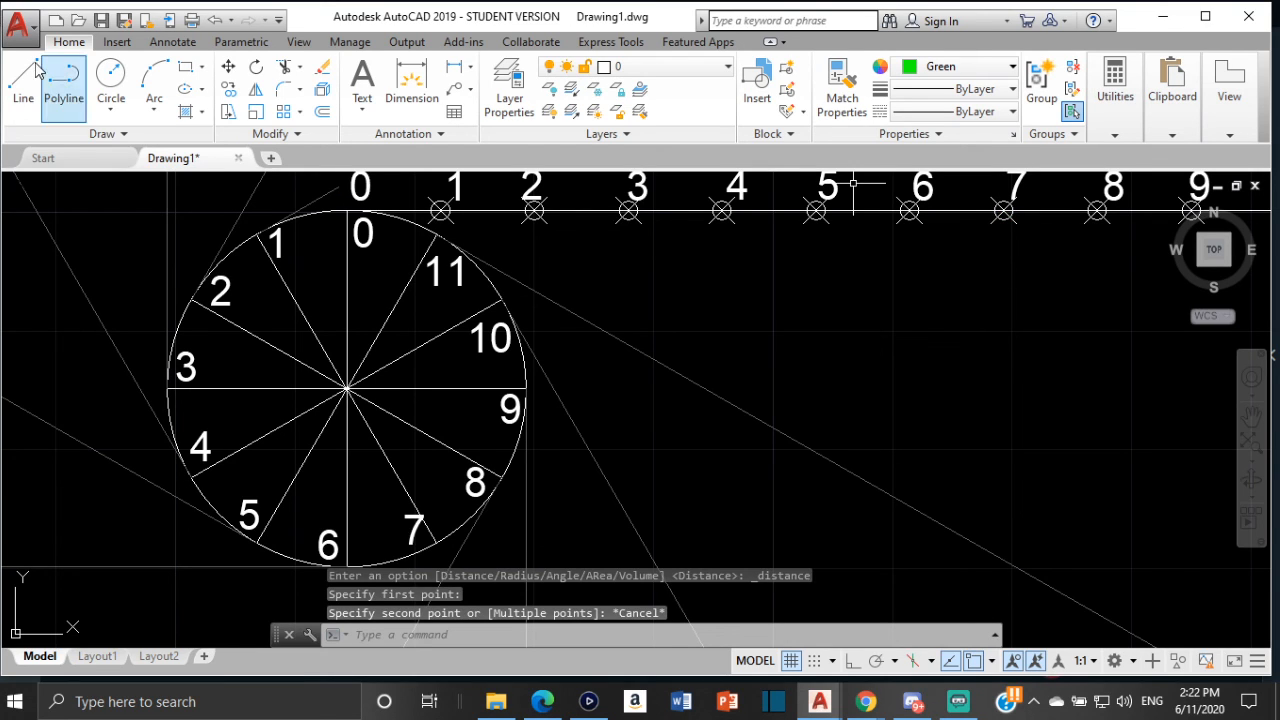
Set the current colour to 99,100,102 and draw a 55 mm tangent line from division point 7
click(985, 67)
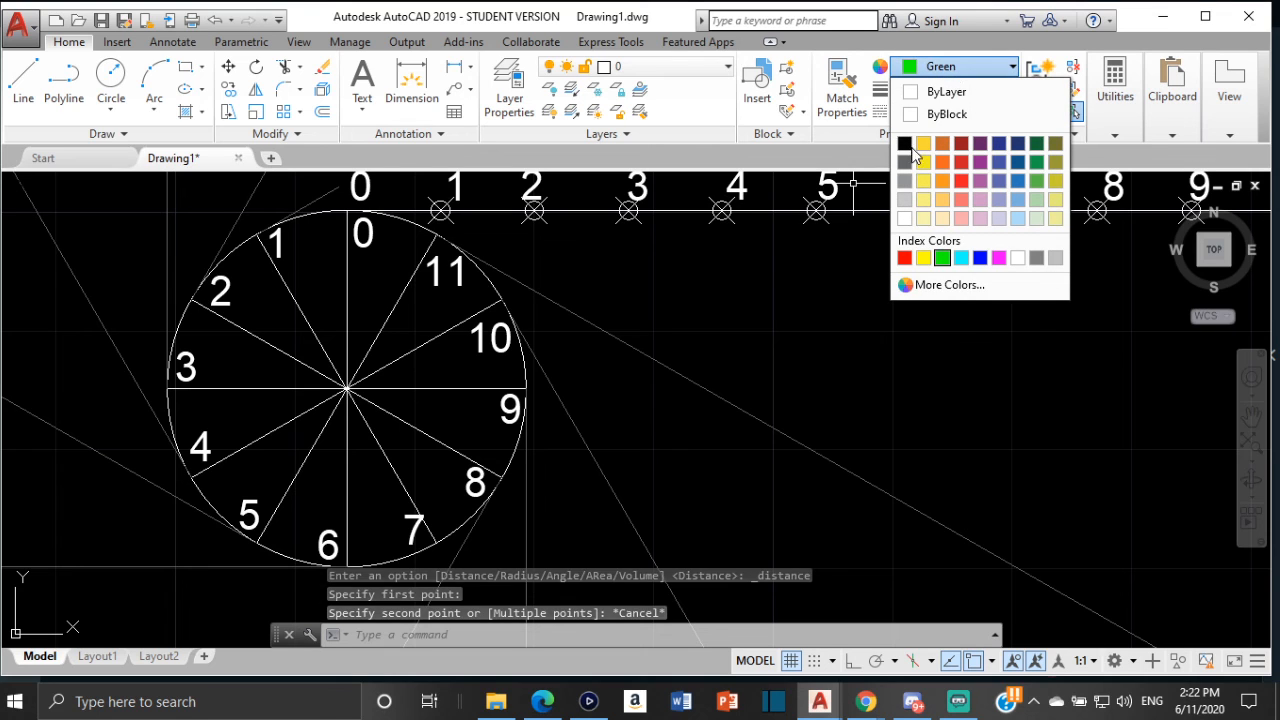
click(906, 161)
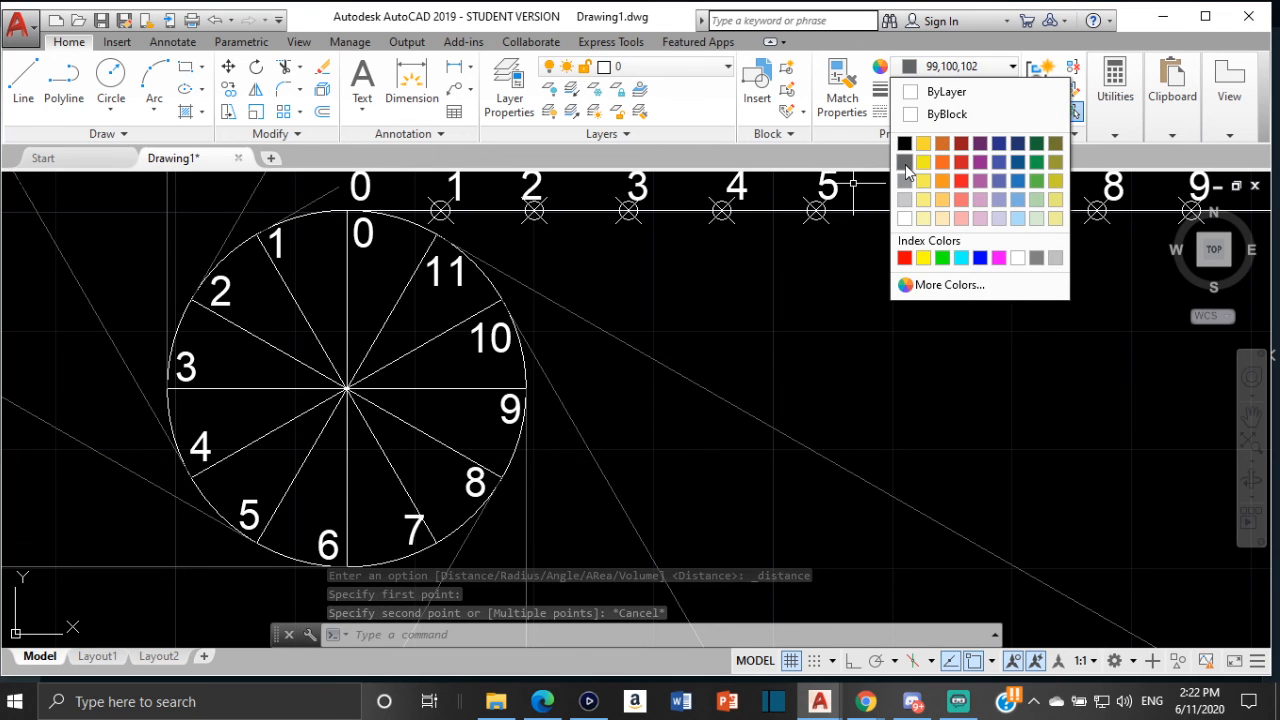
click(23, 80)
middle_drag(370, 344, 317, 190)
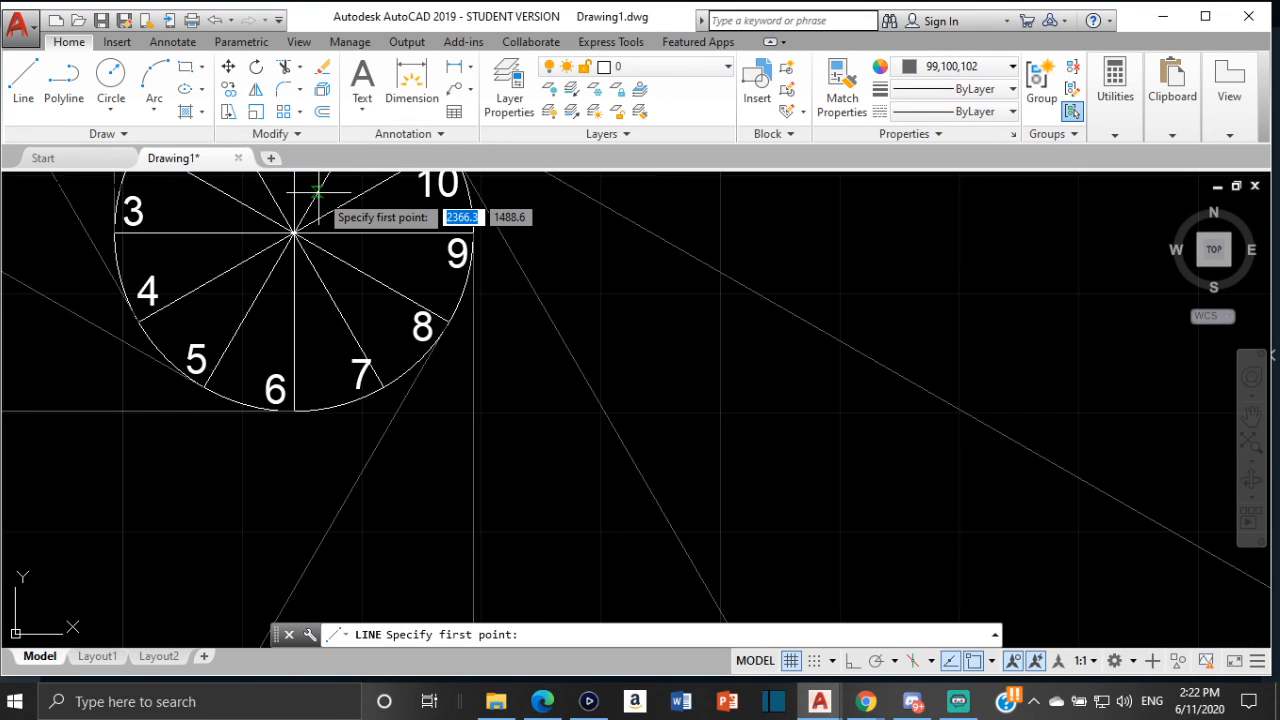
click(383, 386)
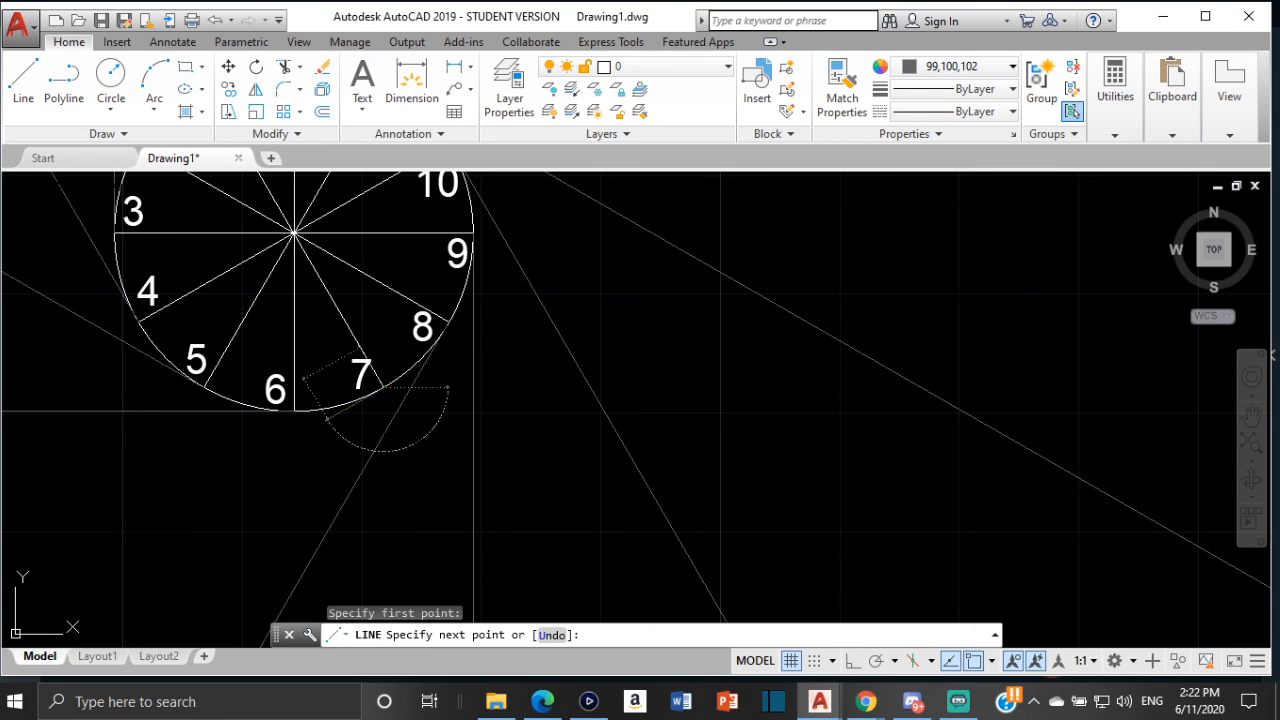
text(55)
key(Return)
key(Escape)
Set the current colour to Green
scroll(343, 268, down, 2)
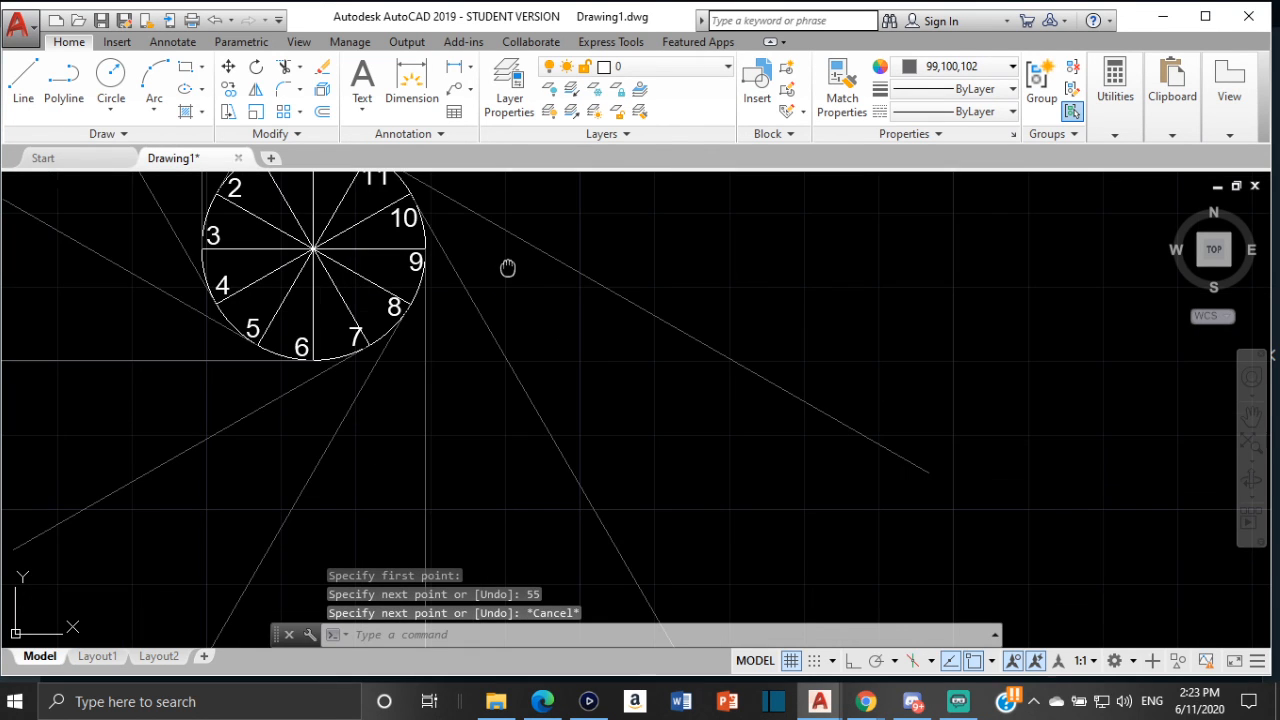
middle_drag(508, 268, 408, 466)
click(965, 66)
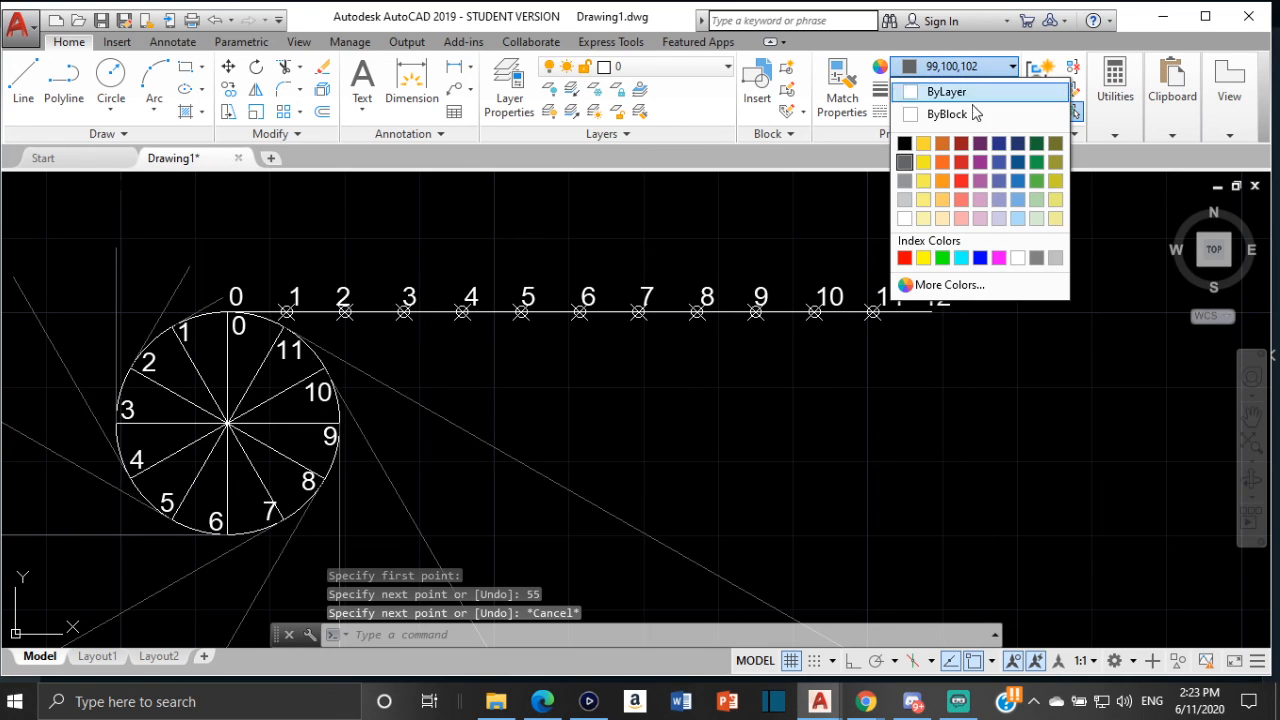
click(942, 258)
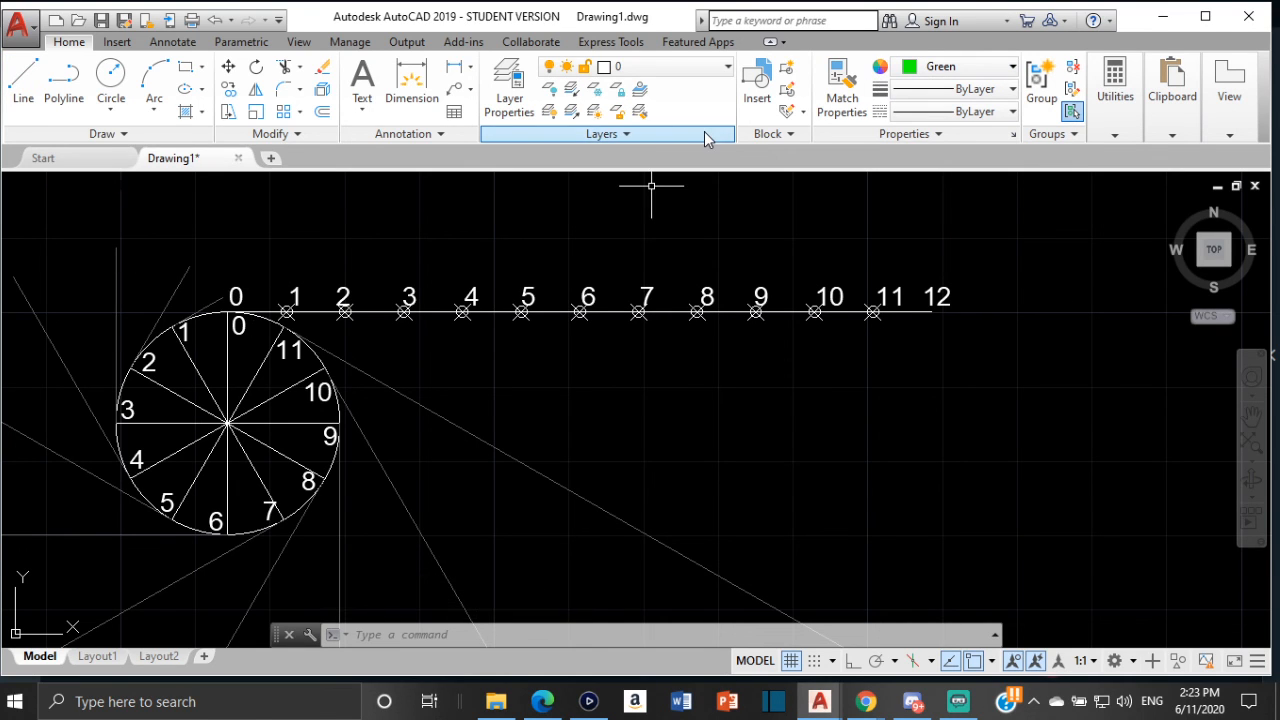
Start a spline at division point 0 on the circle and pass it through the ends of the first tangent lines
key(Escape)
key(Escape)
text(s)
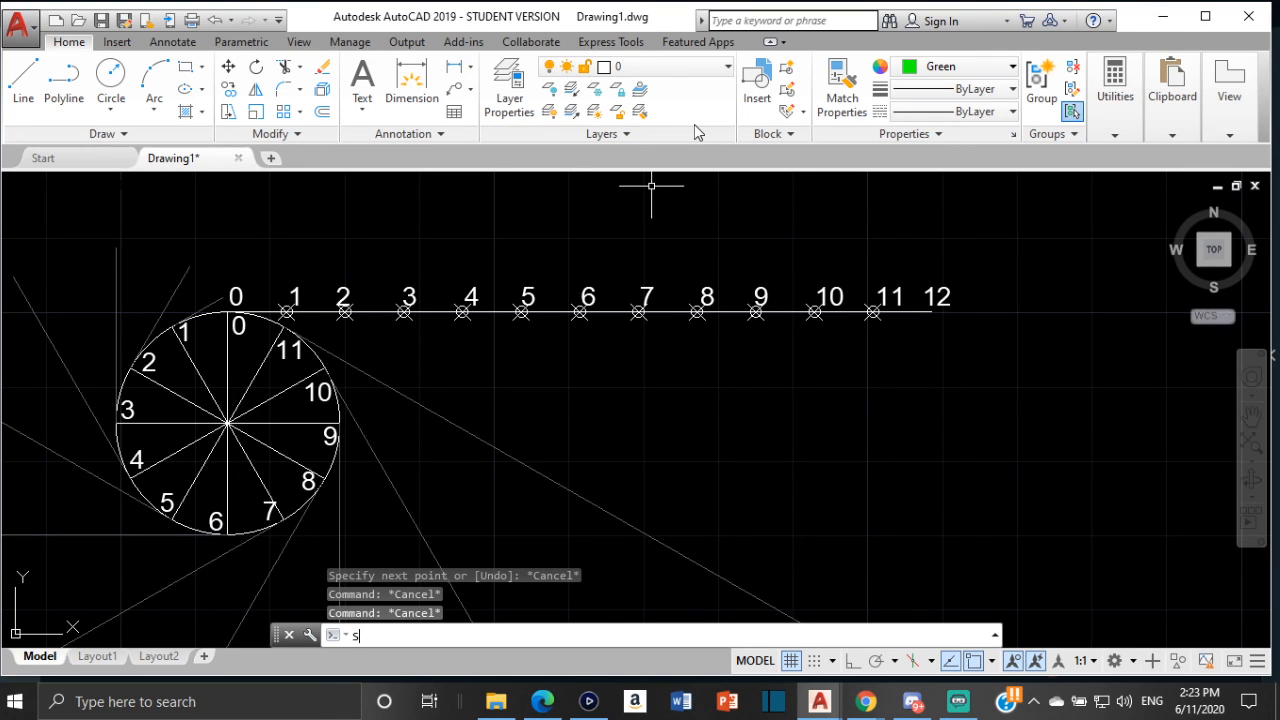
text(pl)
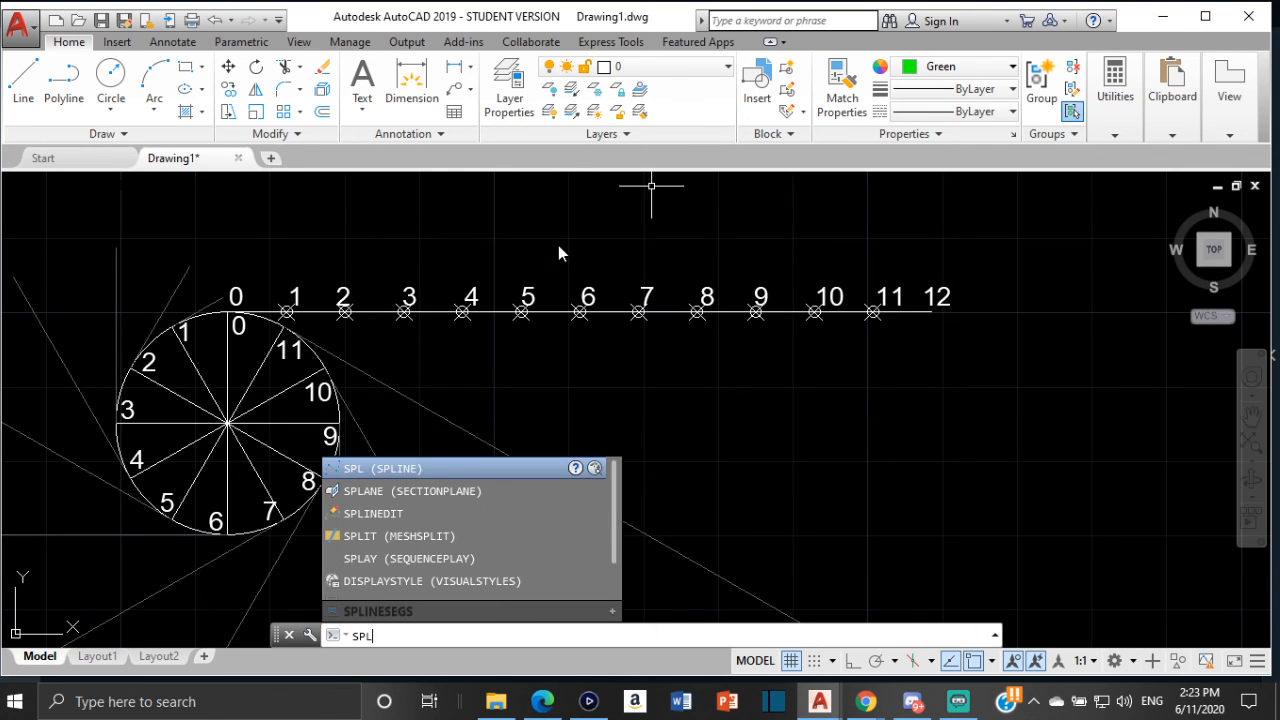
click(418, 470)
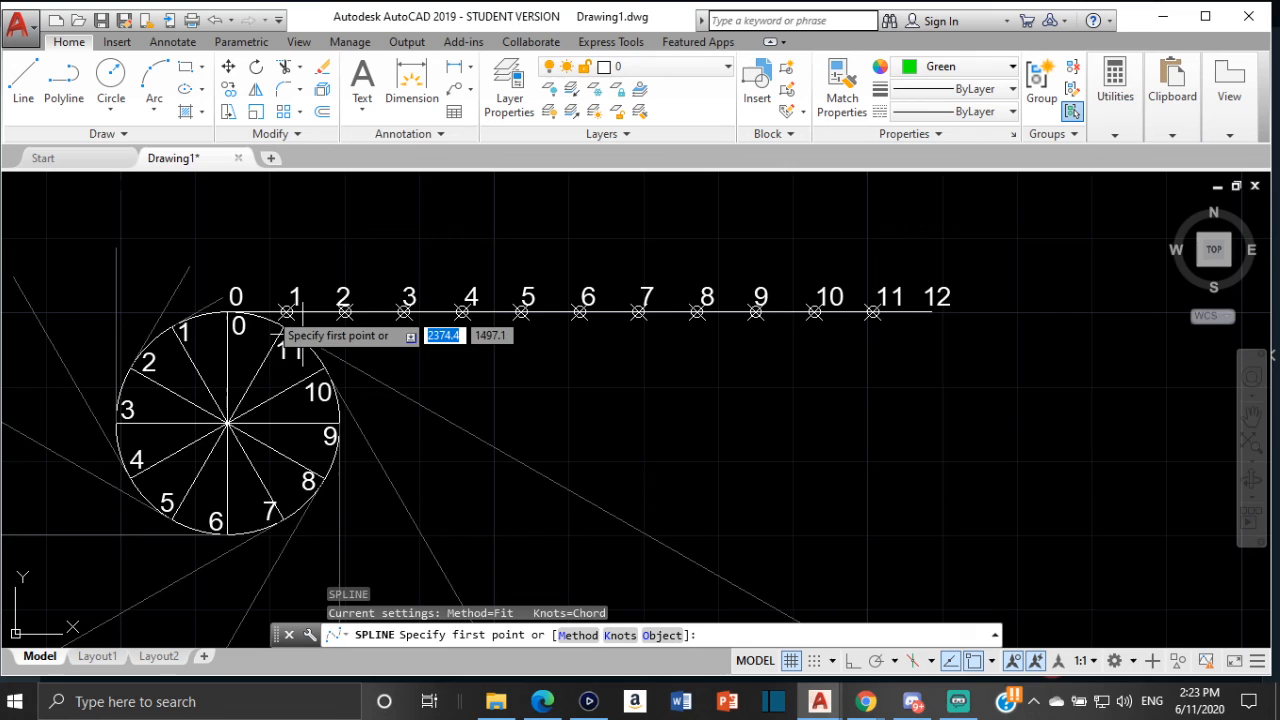
click(226, 311)
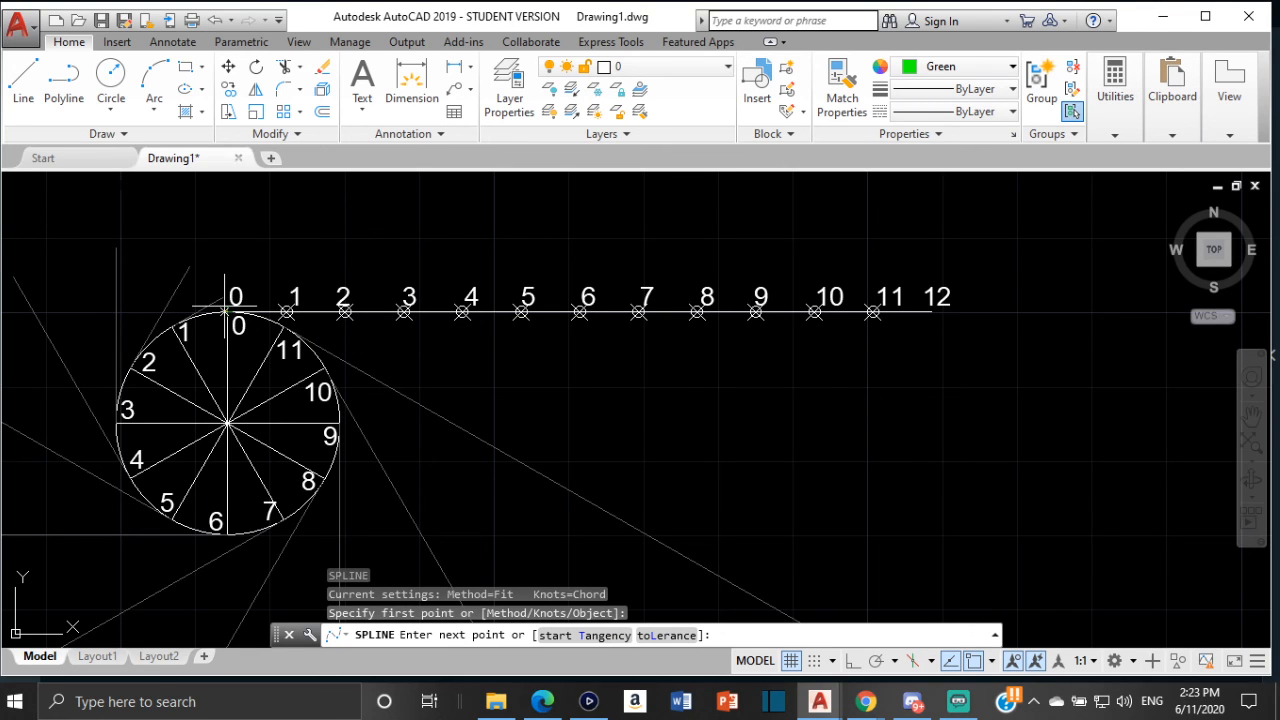
click(223, 292)
click(188, 267)
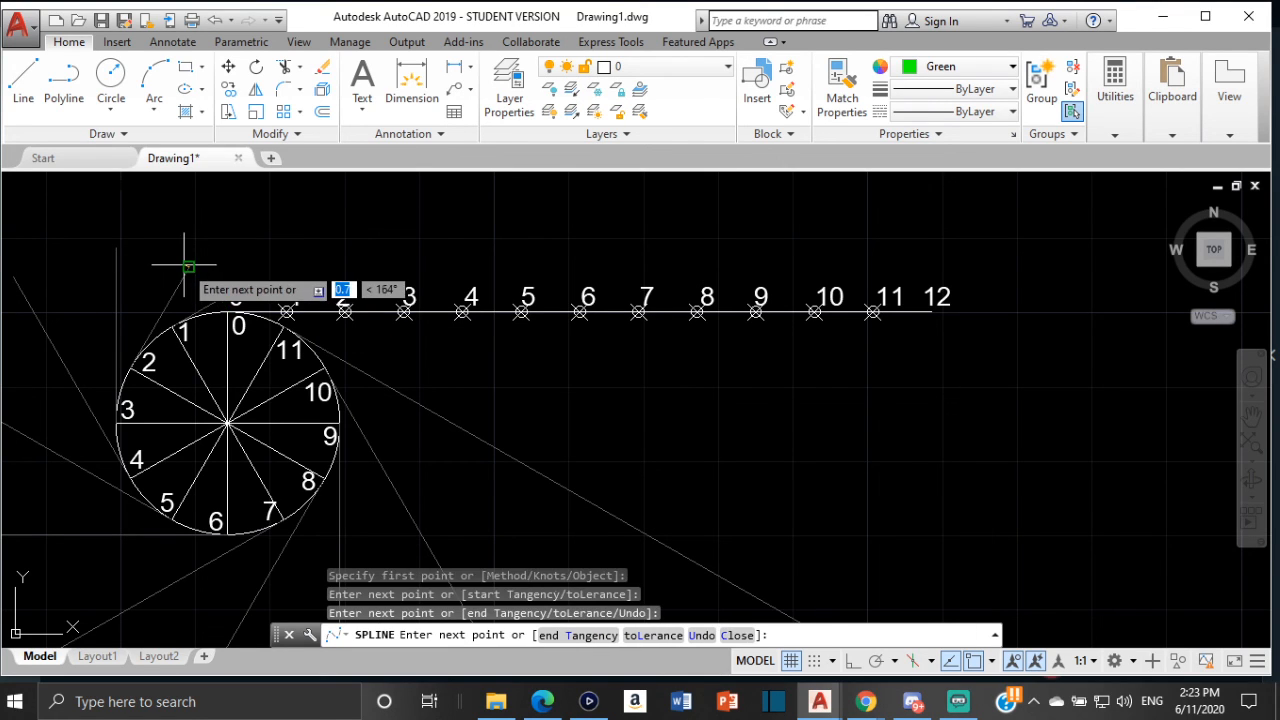
click(117, 247)
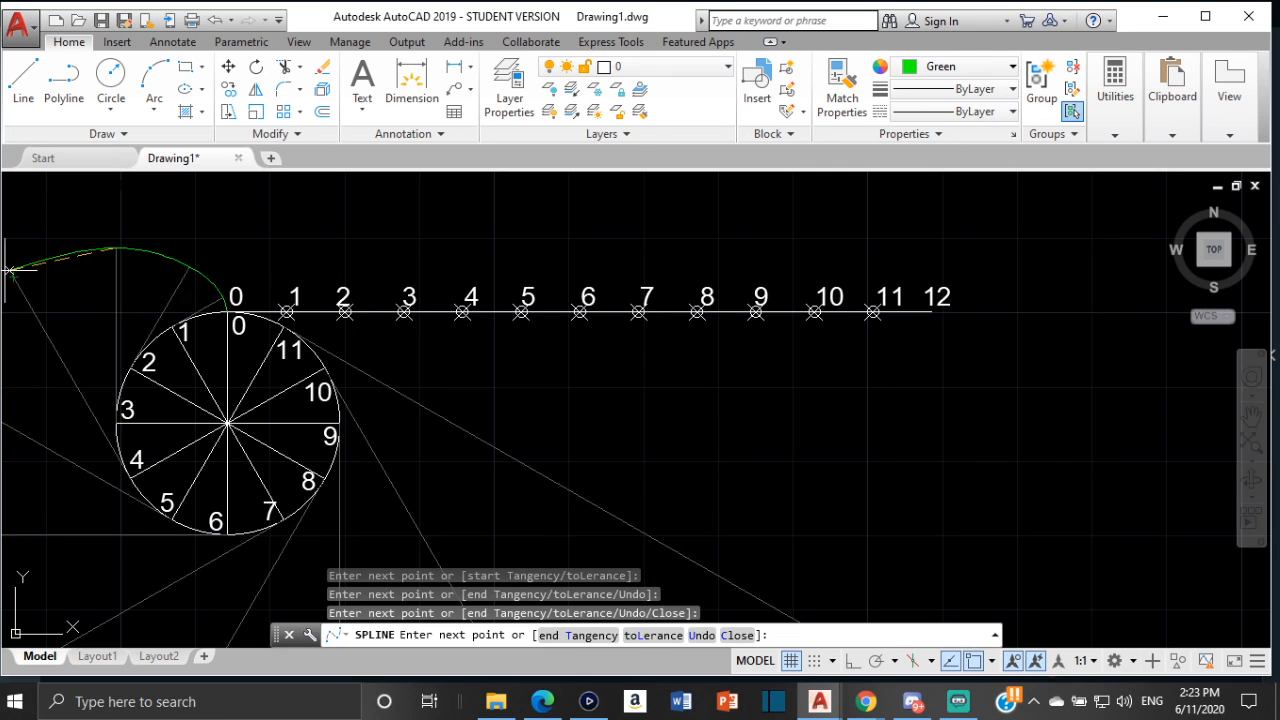
click(12, 271)
middle_drag(58, 292, 186, 185)
click(45, 266)
middle_drag(80, 323, 152, 183)
click(78, 285)
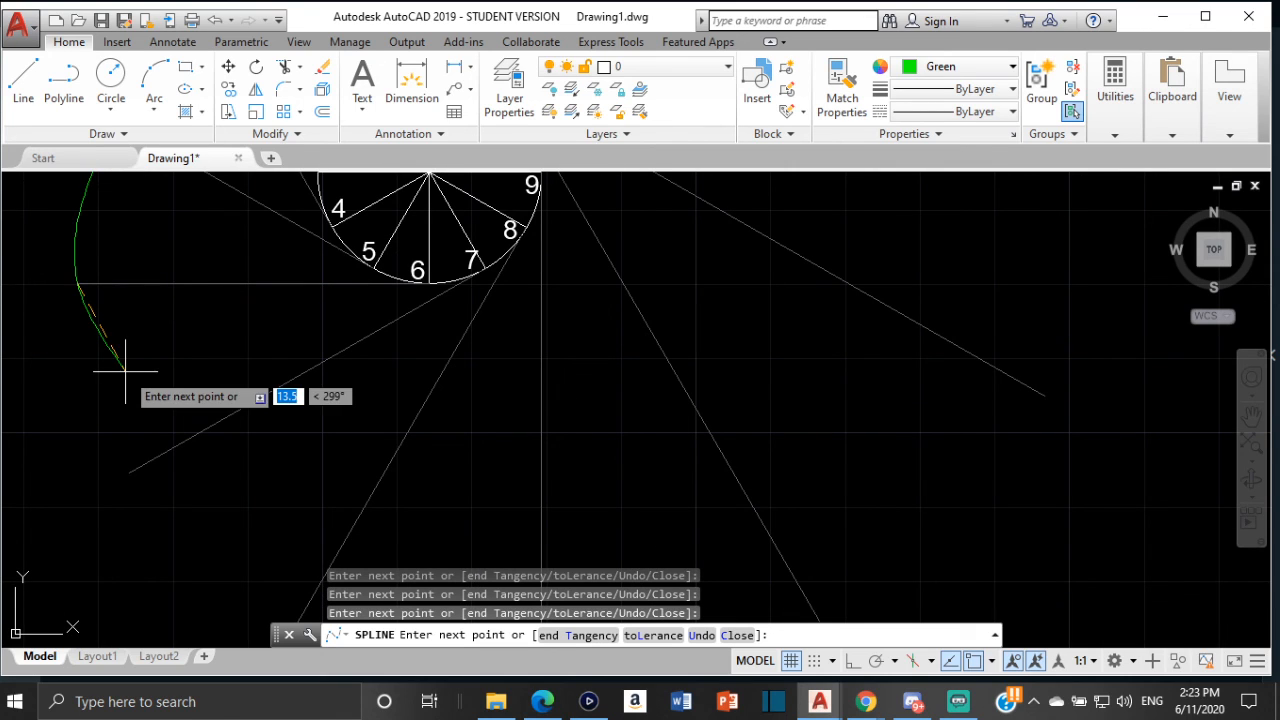
Continue the spline through the remaining tangent line ends up to point 12 on the straight line and finish it
click(128, 470)
middle_drag(216, 407, 200, 186)
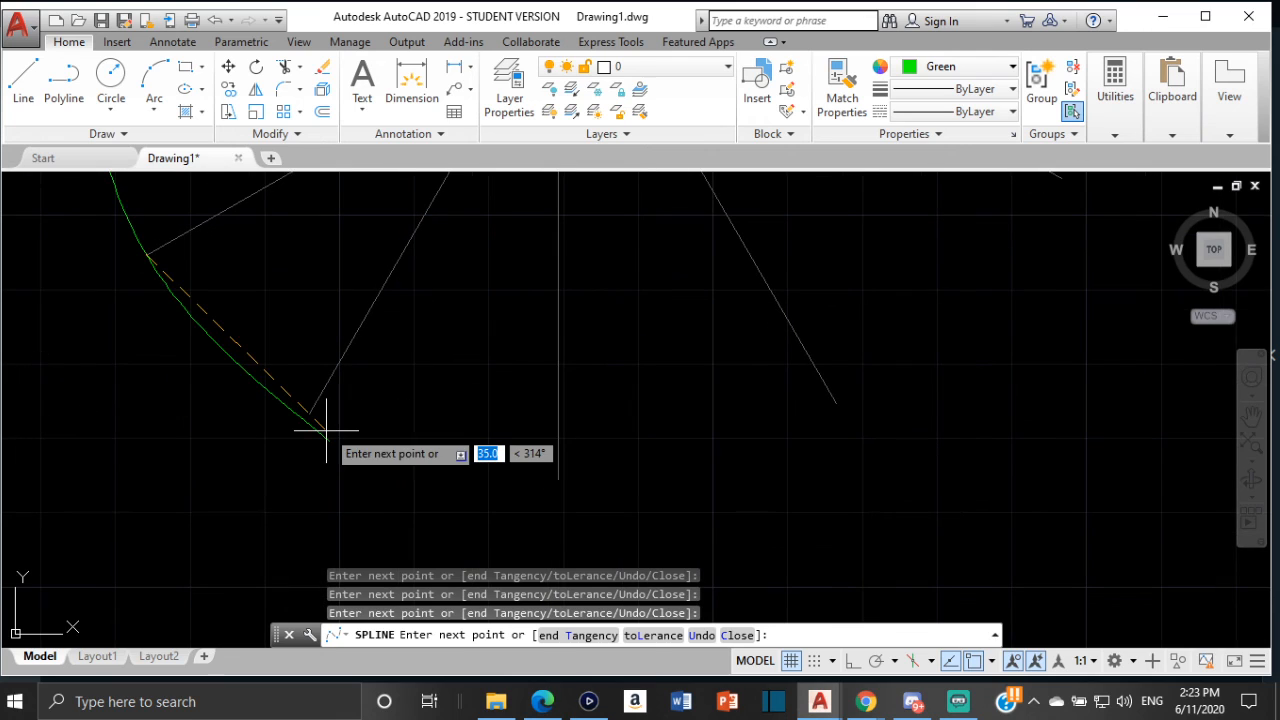
click(310, 414)
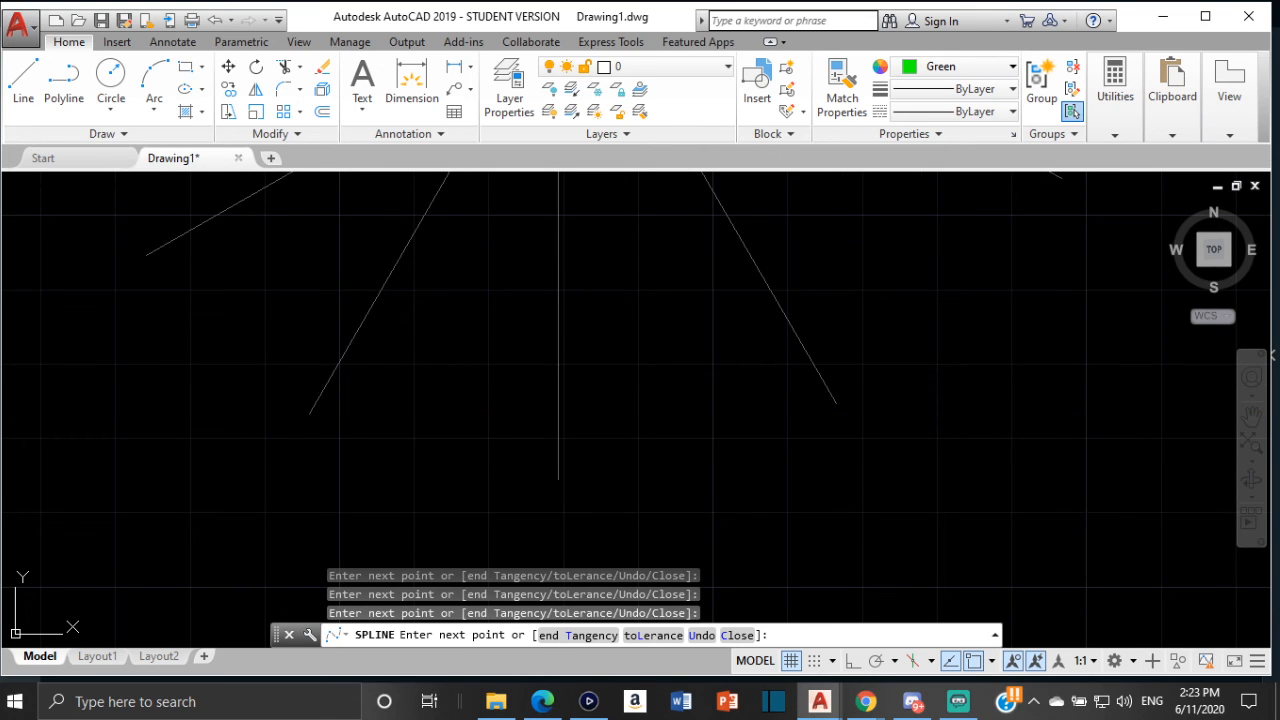
click(558, 474)
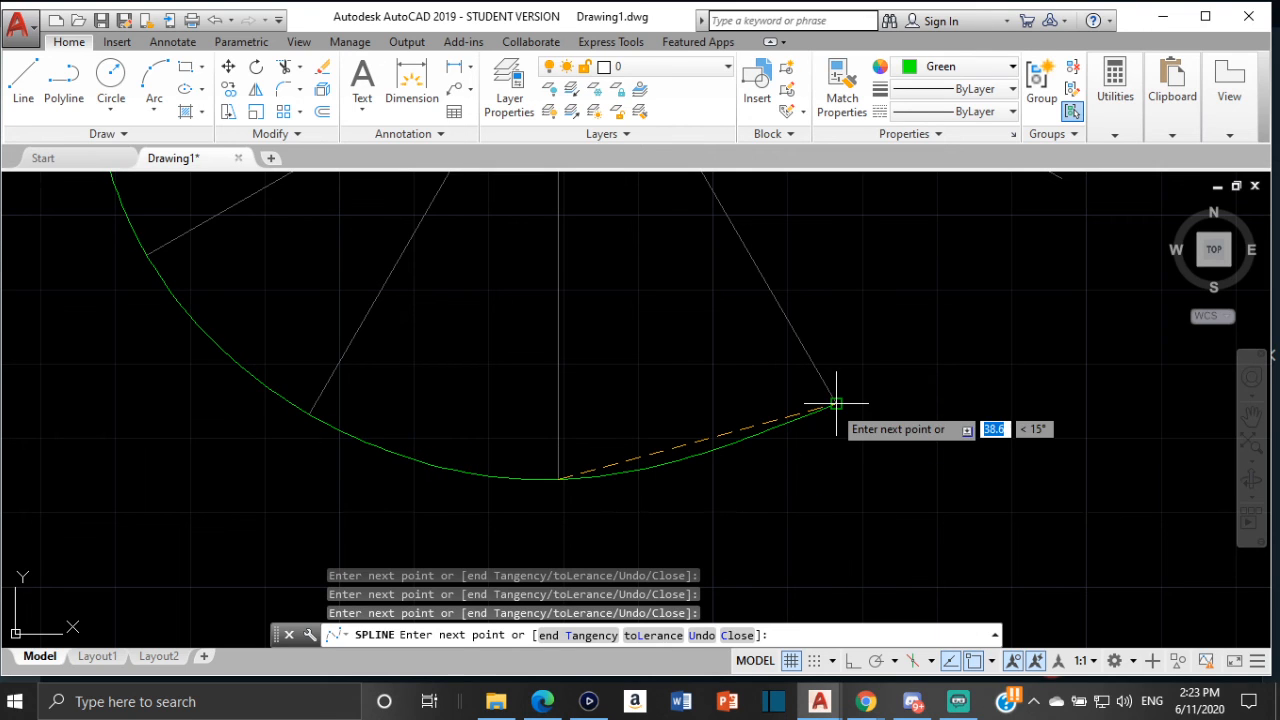
scroll(864, 341, down, 2)
middle_drag(864, 341, 562, 456)
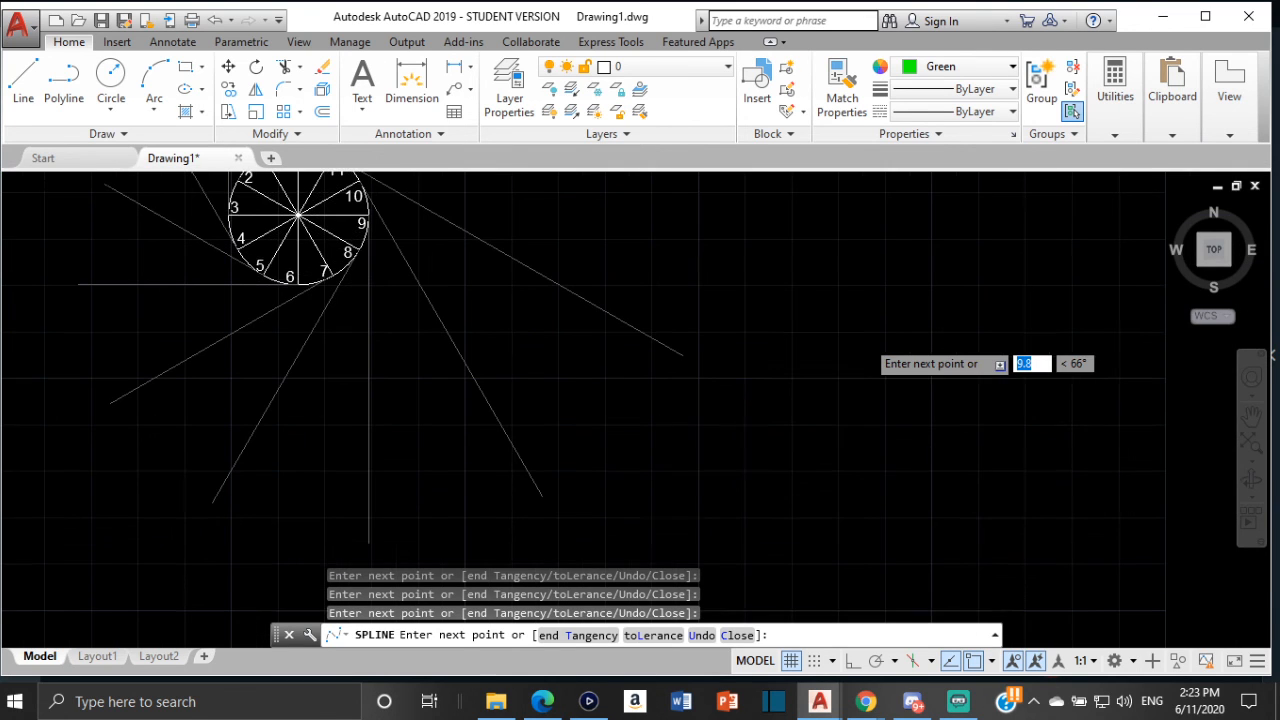
click(682, 357)
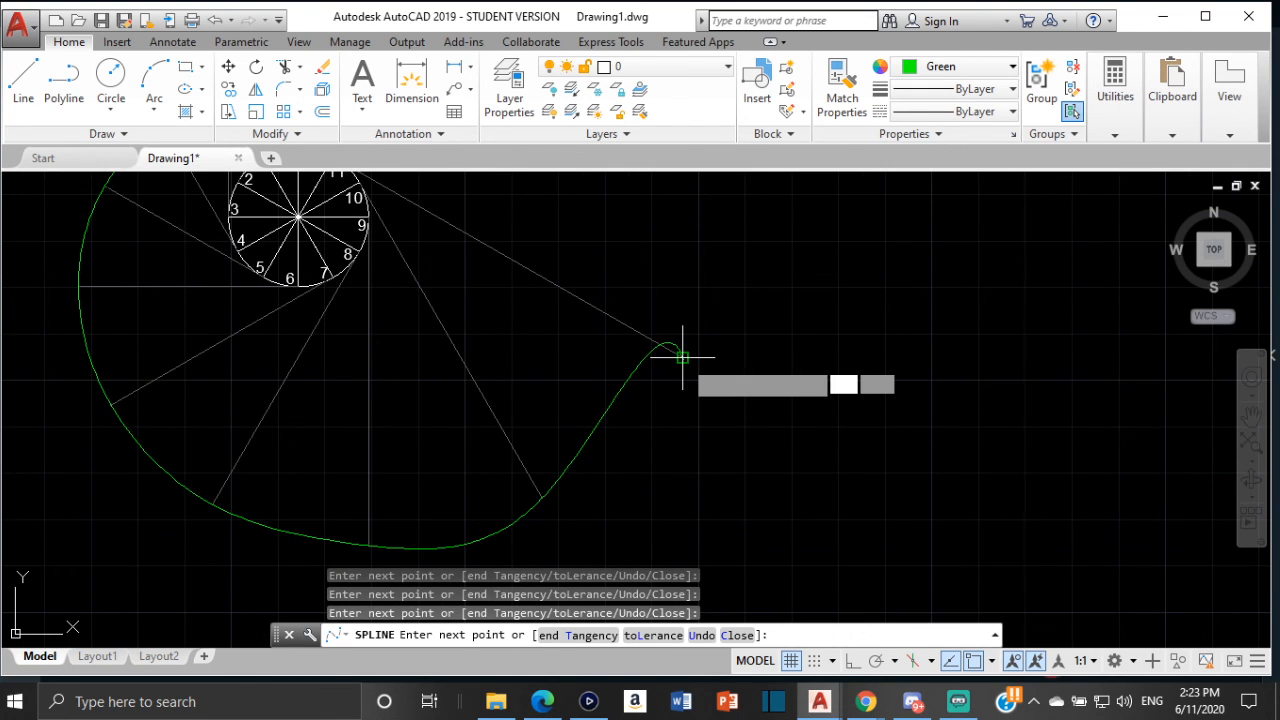
middle_drag(720, 301, 463, 483)
scroll(485, 373, up, 4)
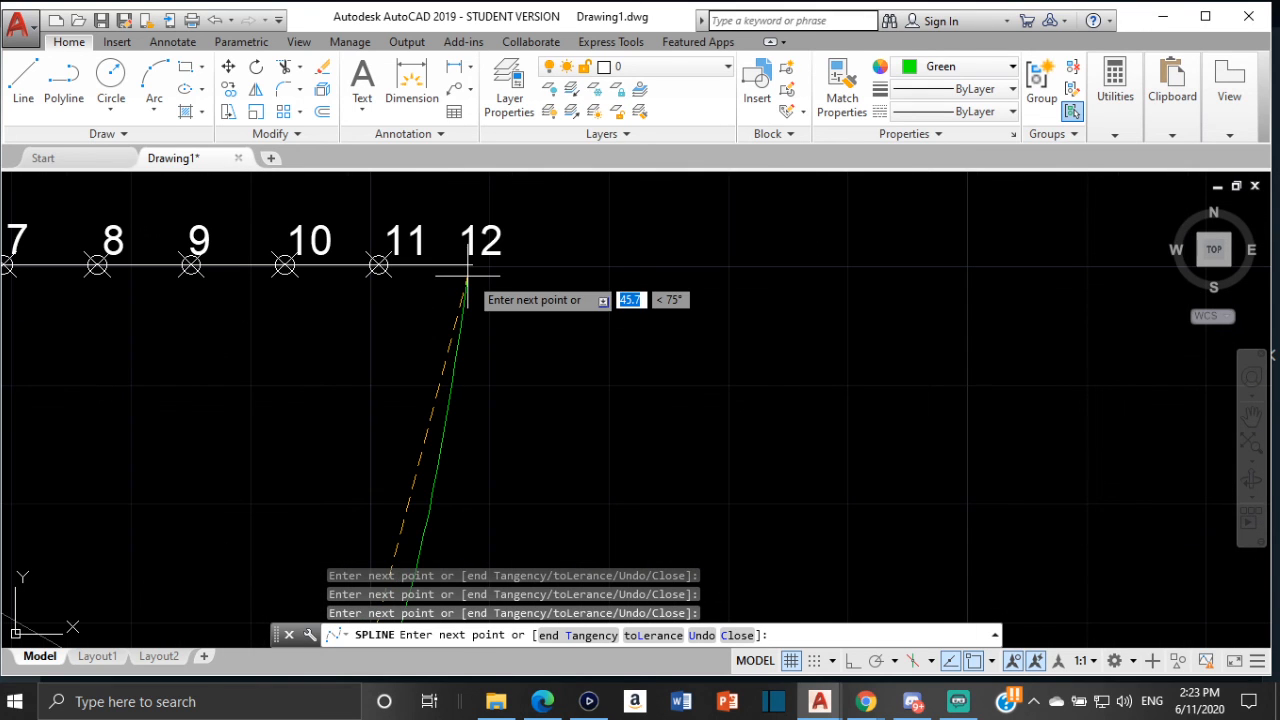
click(471, 265)
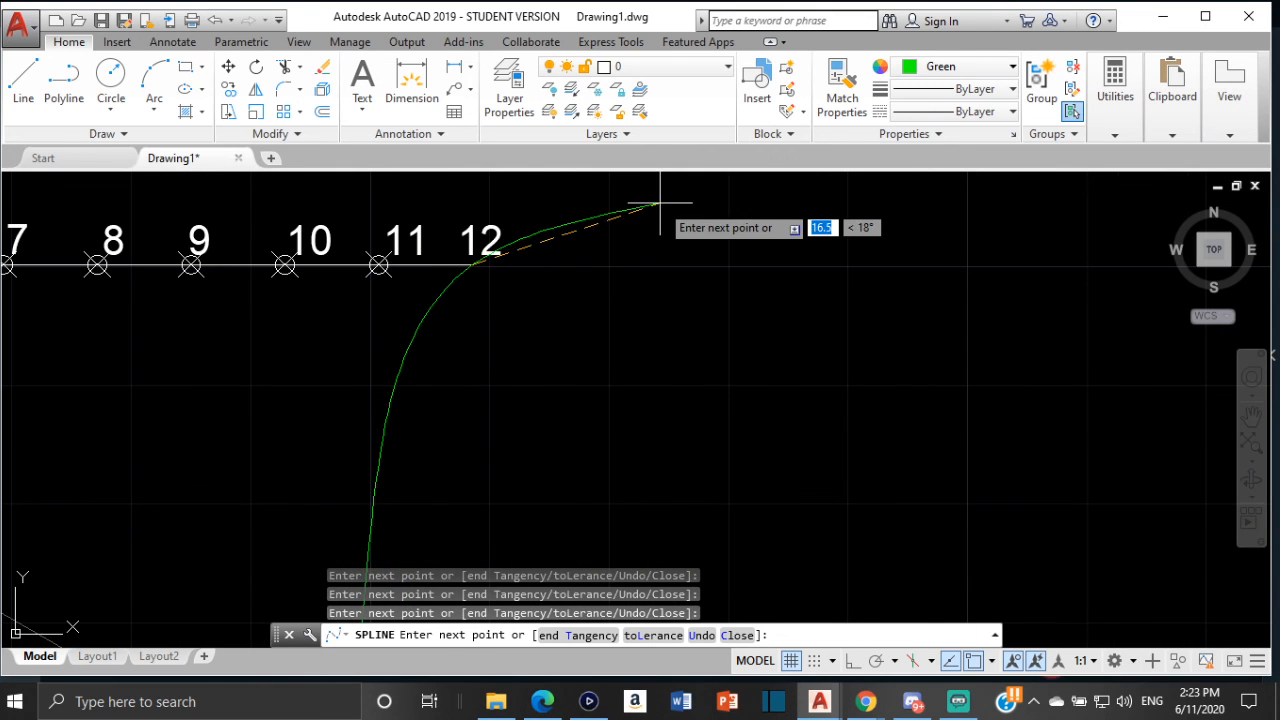
key(Return)
scroll(640, 301, down, 4)
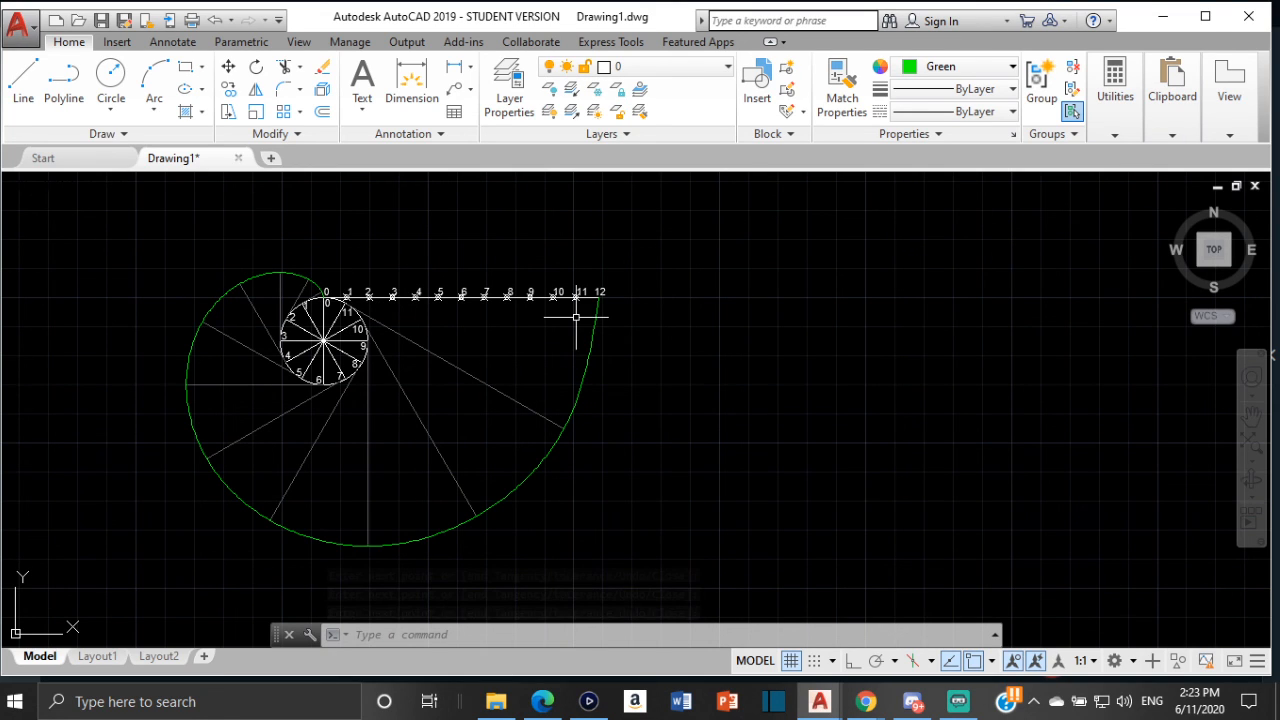
scroll(467, 380, down, 2)
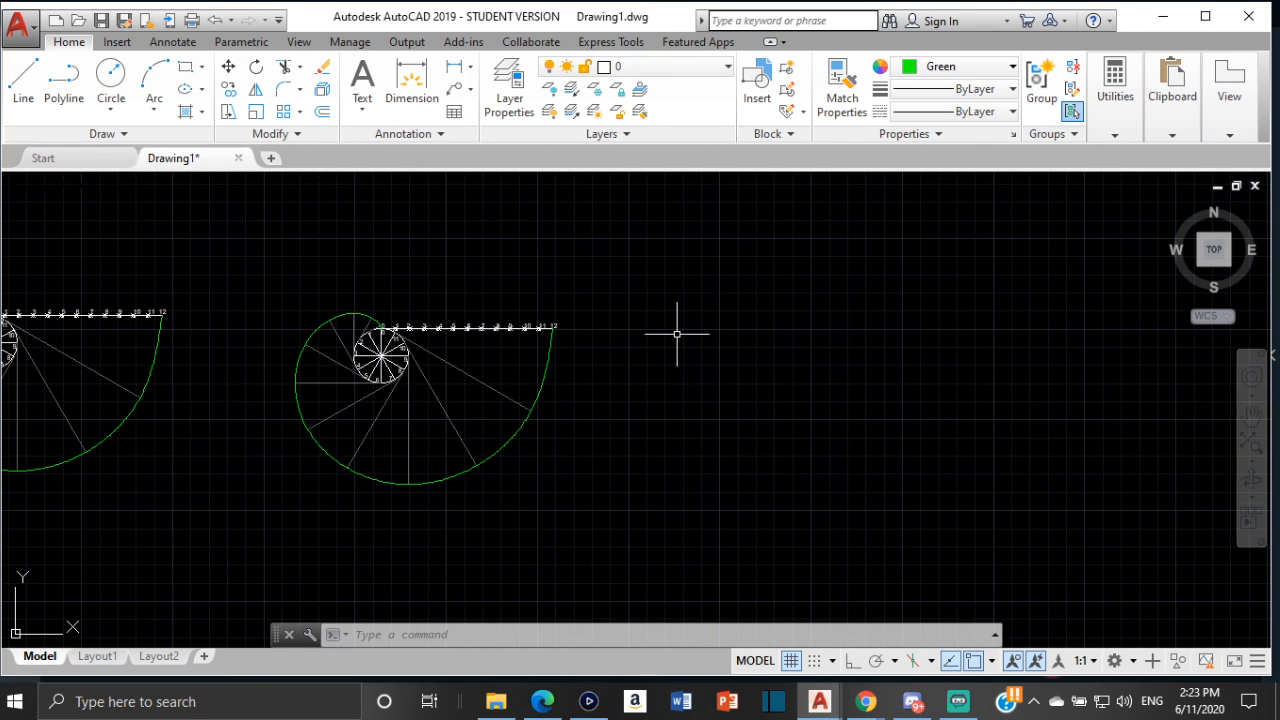
mouse_move(623, 403)
middle_down()
mouse_move(523, 397)
mouse_move(461, 424)
middle_up()
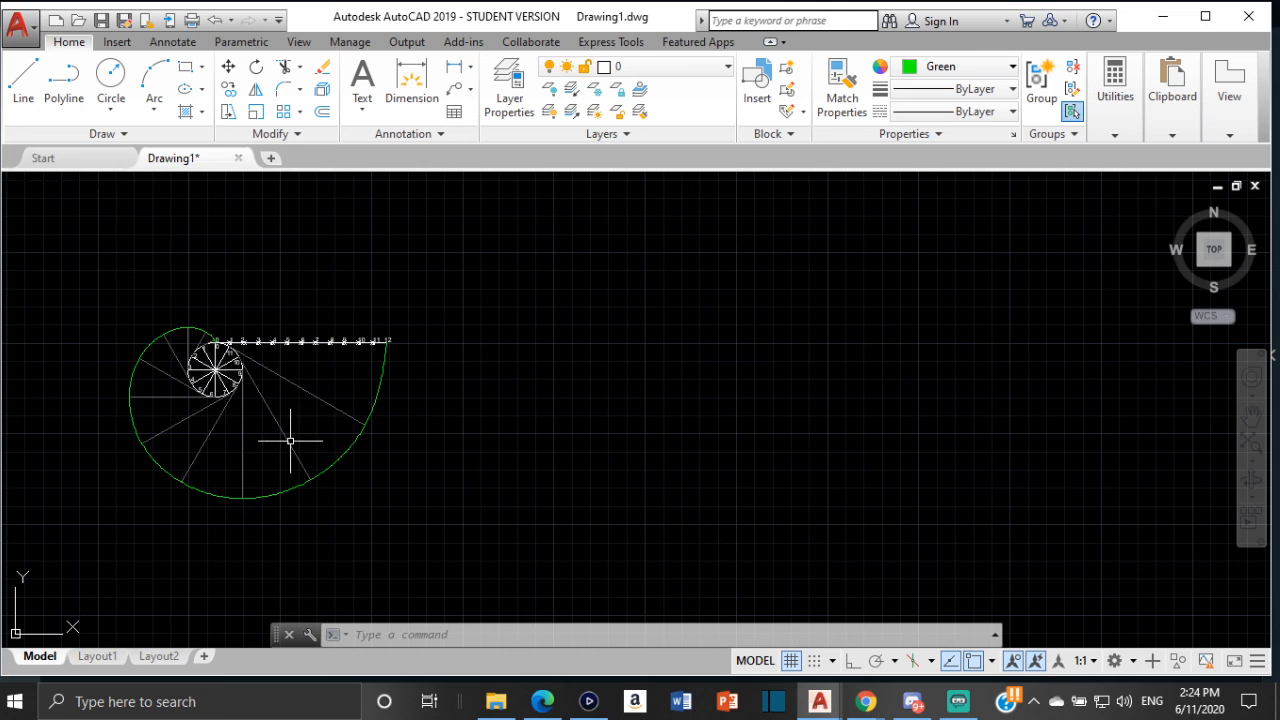
mouse_move(283, 438)
middle_down()
mouse_move(317, 386)
mouse_move(256, 390)
middle_up()
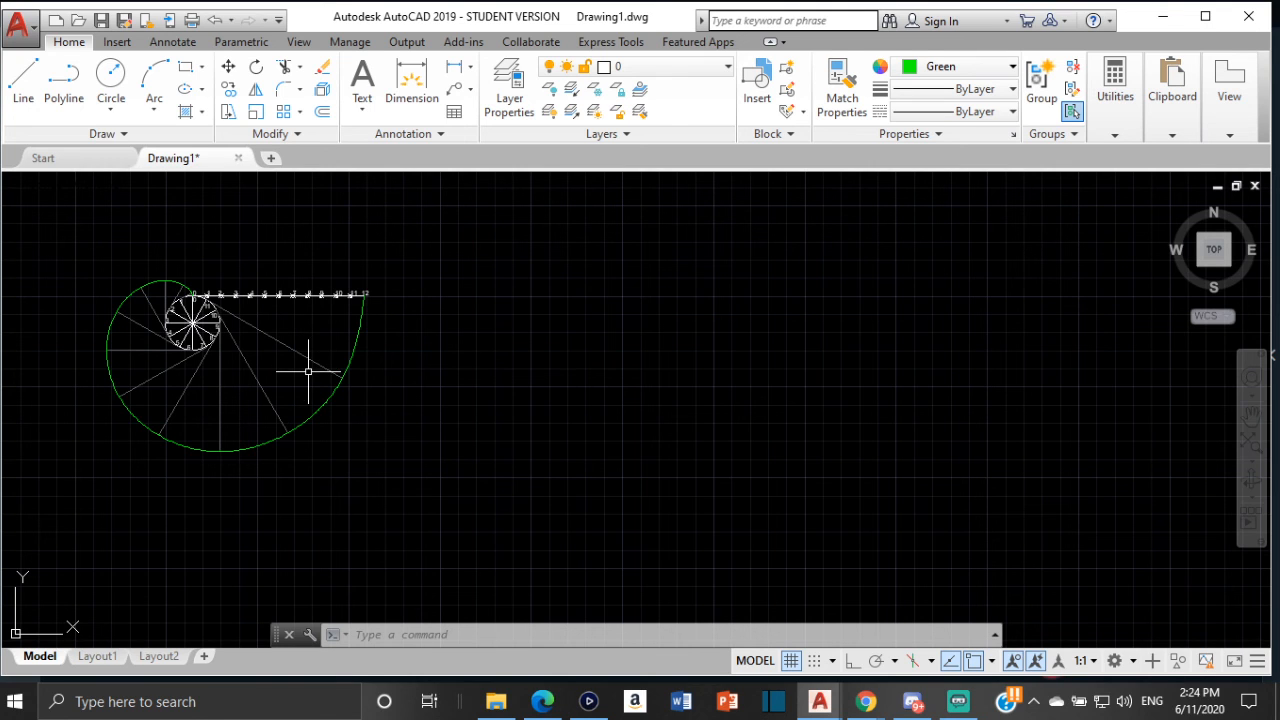
text(/)
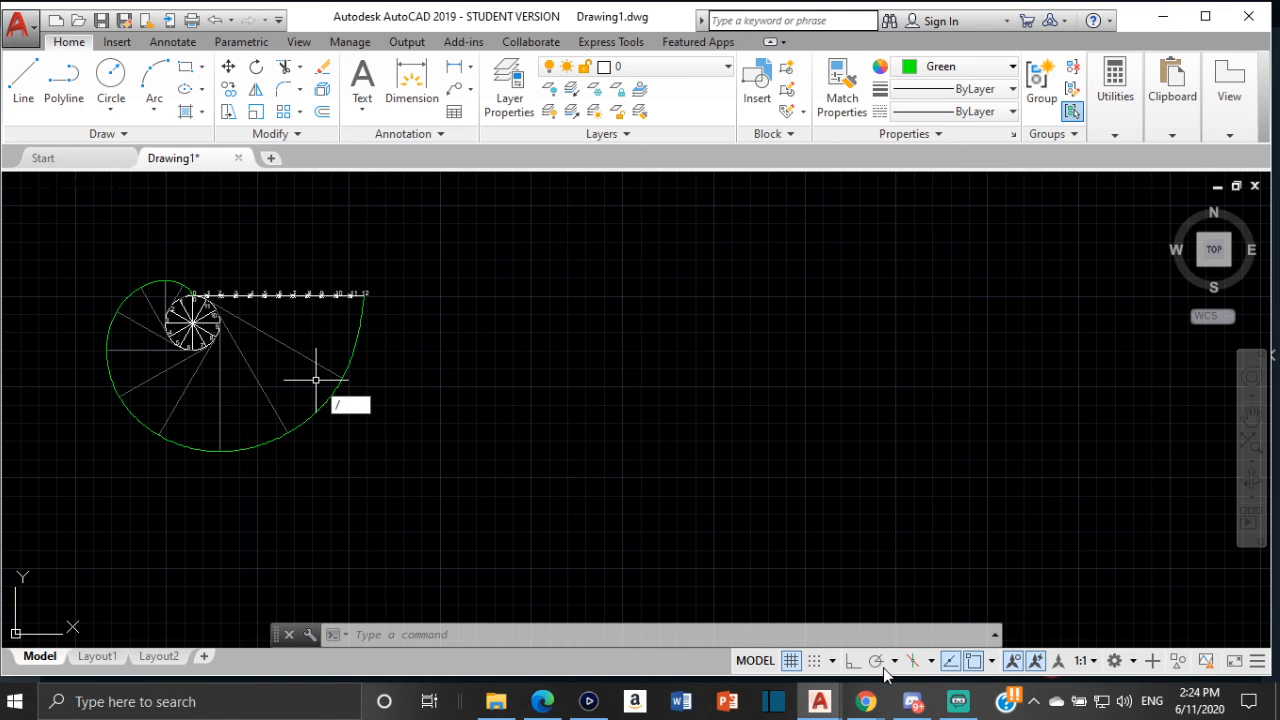
click(957, 700)
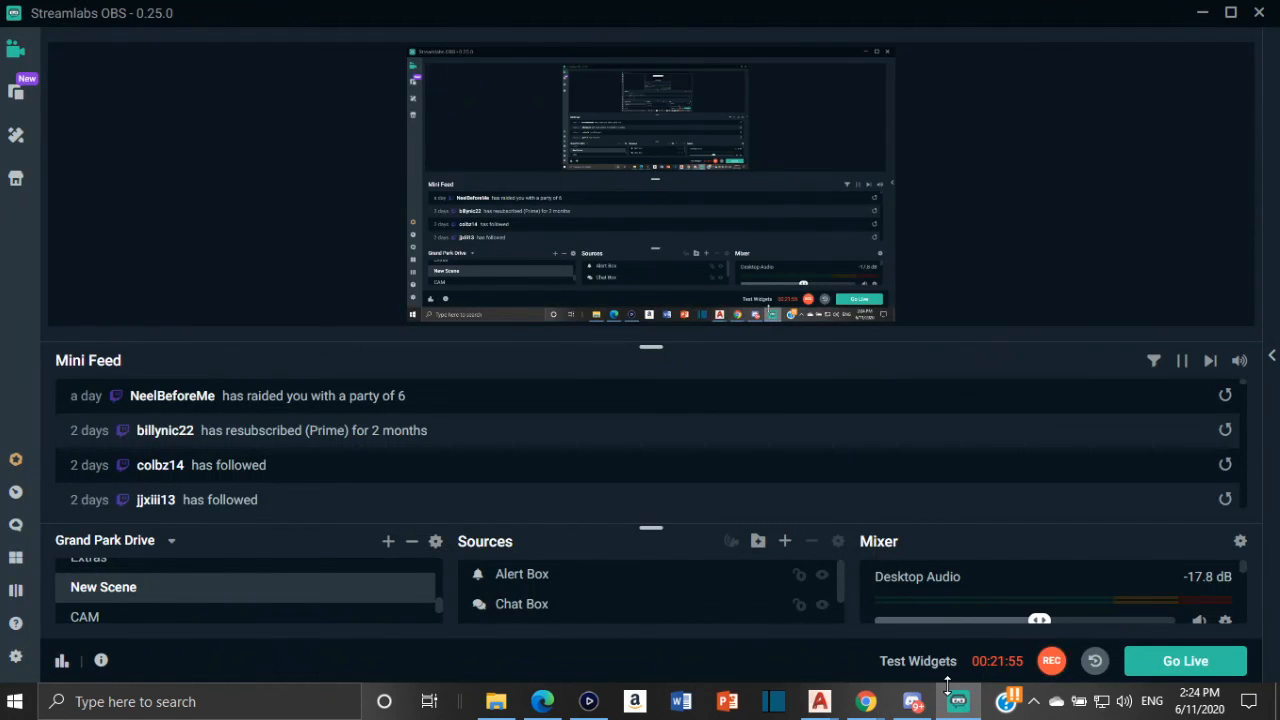